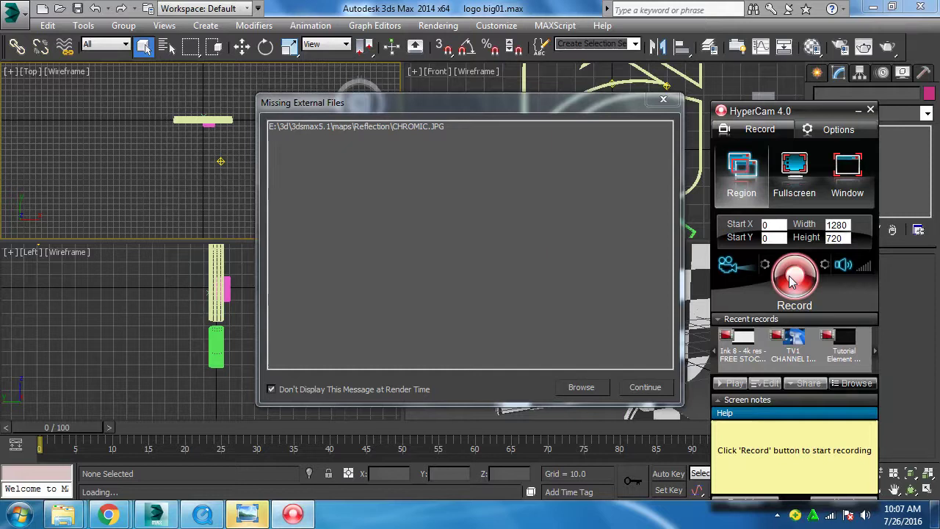
Select the missing CHROMIC.JPG entry and browse a new external file path to the Desktop
{"action": "left_click", "coordinate": [793, 280]}
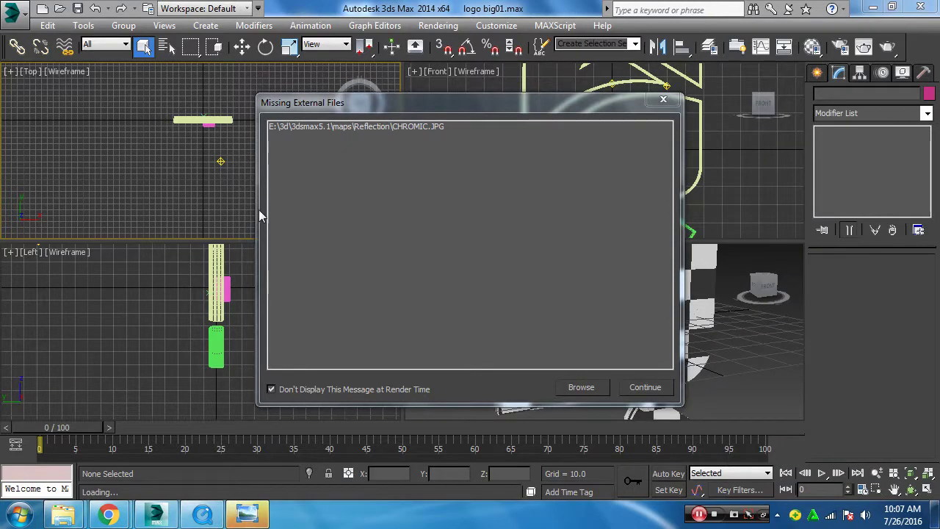
{"action": "left_click", "coordinate": [375, 127]}
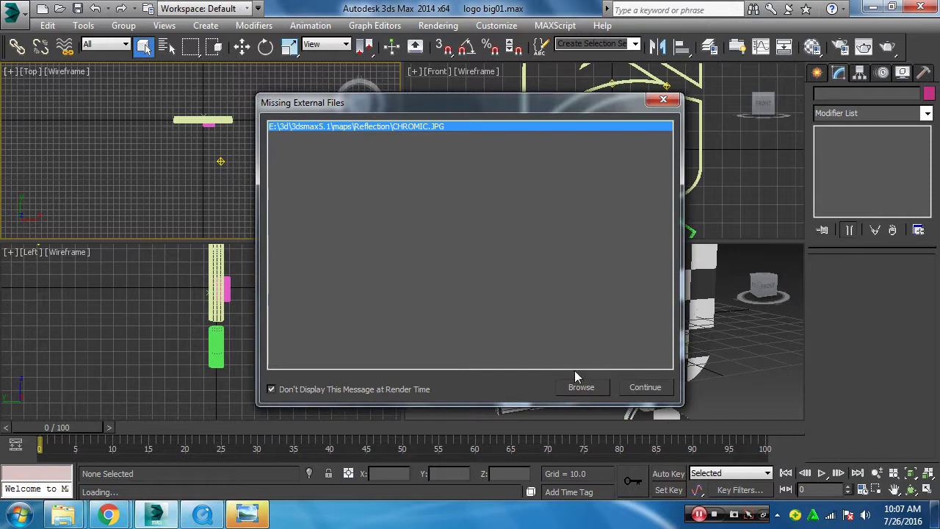
{"action": "left_click", "coordinate": [591, 386]}
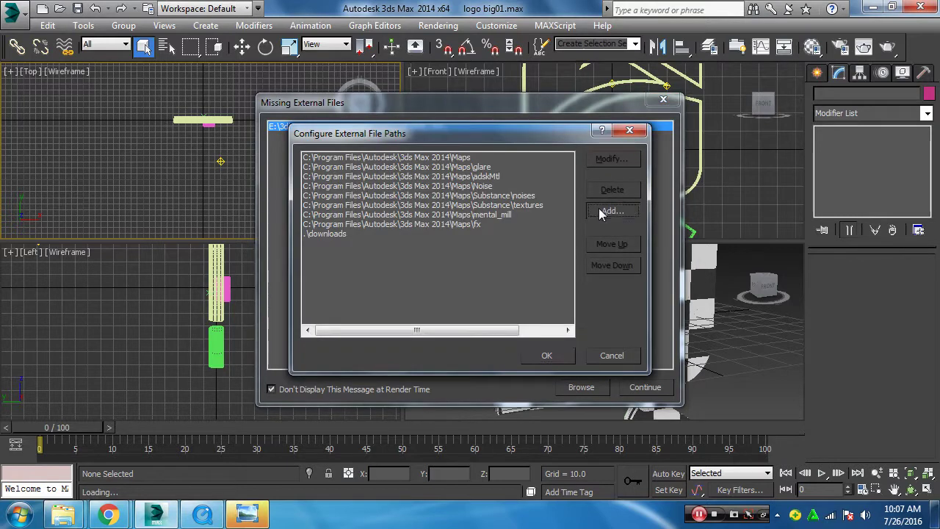
{"action": "left_click", "coordinate": [607, 211]}
{"action": "left_click", "coordinate": [342, 151]}
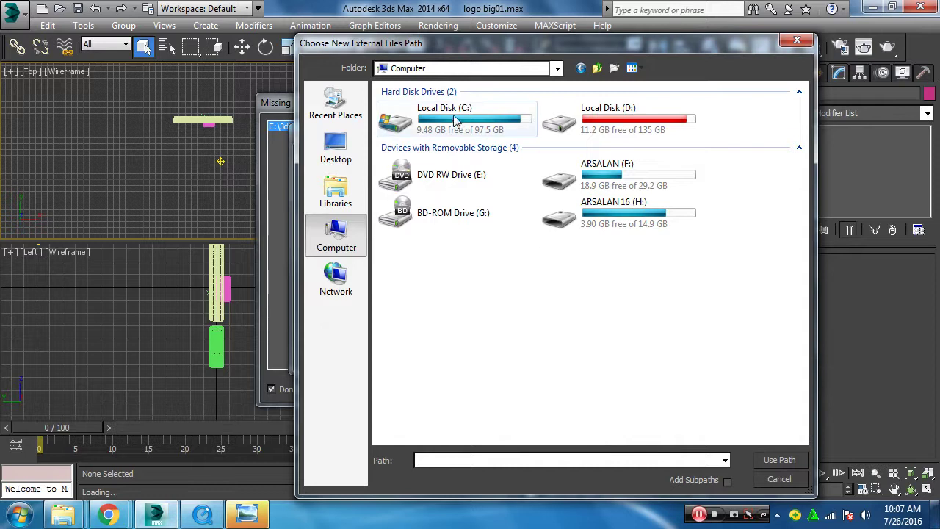
{"action": "left_click", "coordinate": [331, 148]}
Use the Desktop as the search path, confirm the path list, and dismiss the missing-files warning
{"action": "left_click_drag", "start_coordinate": [803, 174], "coordinate": [803, 329]}
{"action": "left_click", "coordinate": [643, 180]}
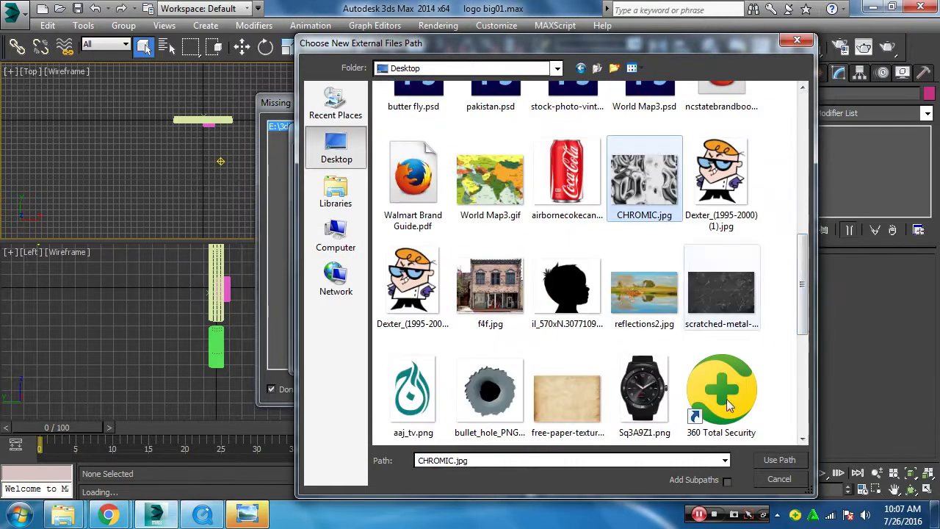
{"action": "left_click", "coordinate": [778, 459]}
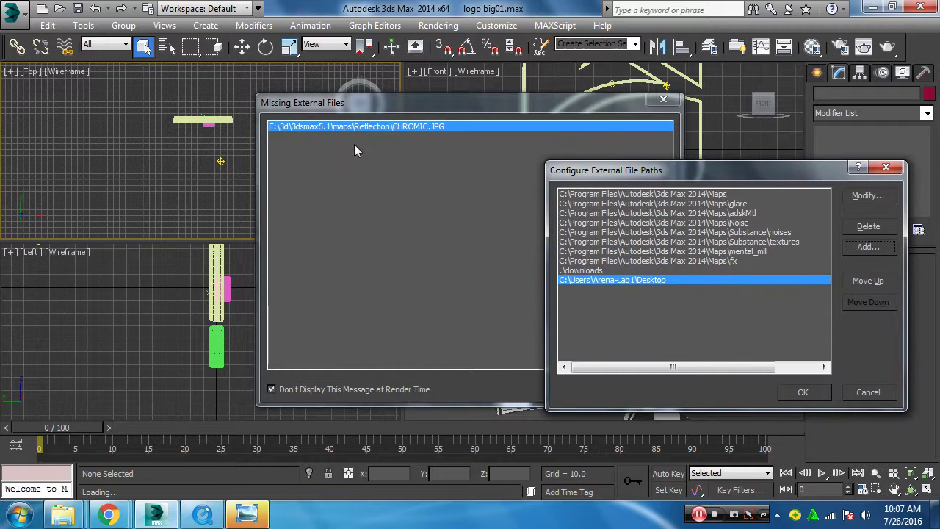
{"action": "left_click", "coordinate": [799, 391]}
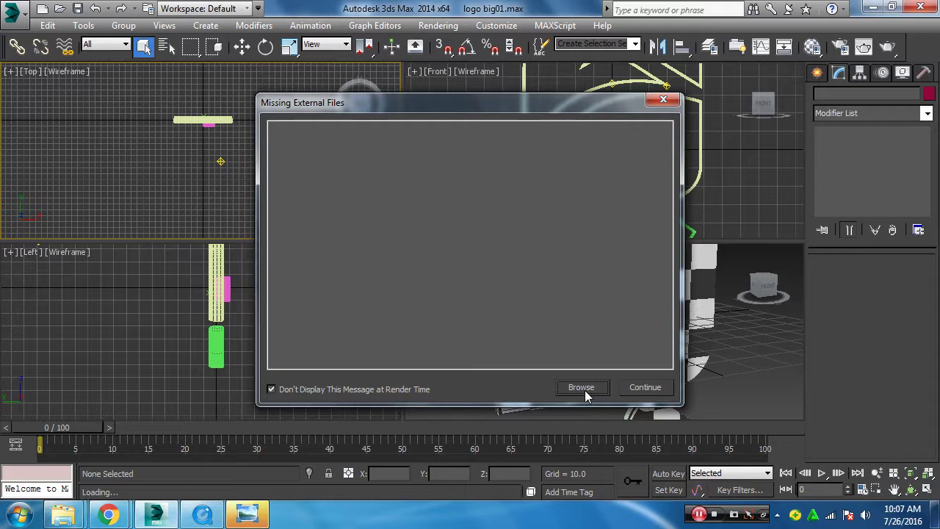
{"action": "left_click", "coordinate": [645, 390]}
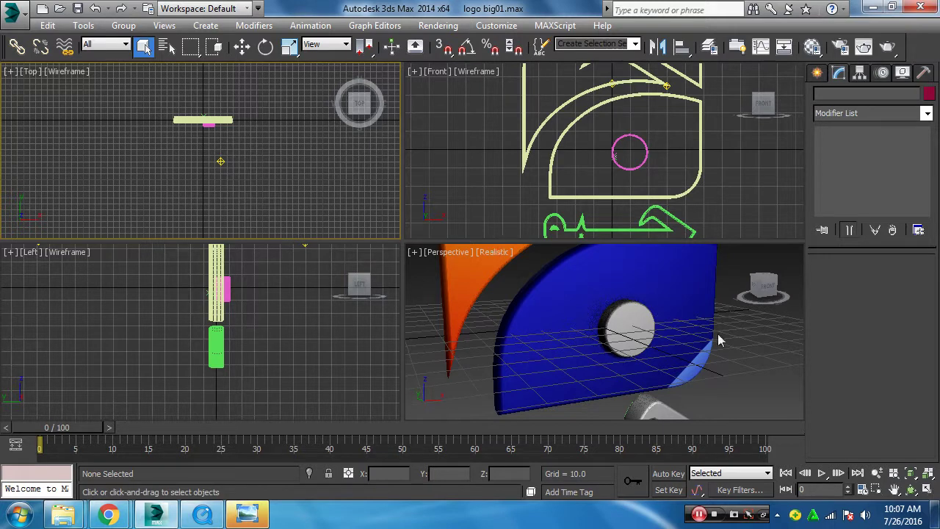
Switch the Perspective view from Realistic to Shaded and maximize it with Alt+W
{"action": "left_click", "coordinate": [873, 7]}
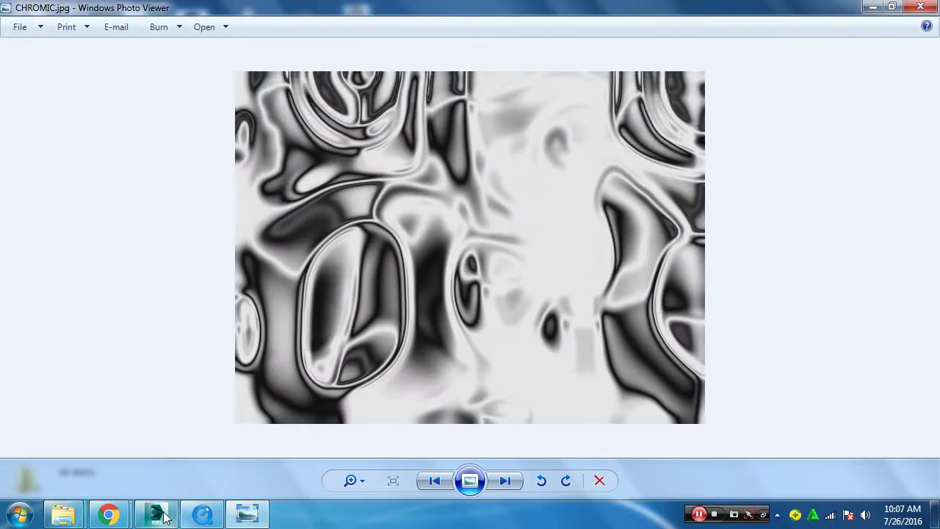
{"action": "left_click", "coordinate": [155, 513]}
{"action": "middle_click_drag", "start_coordinate": [556, 295], "coordinate": [506, 288], "text": "alt"}
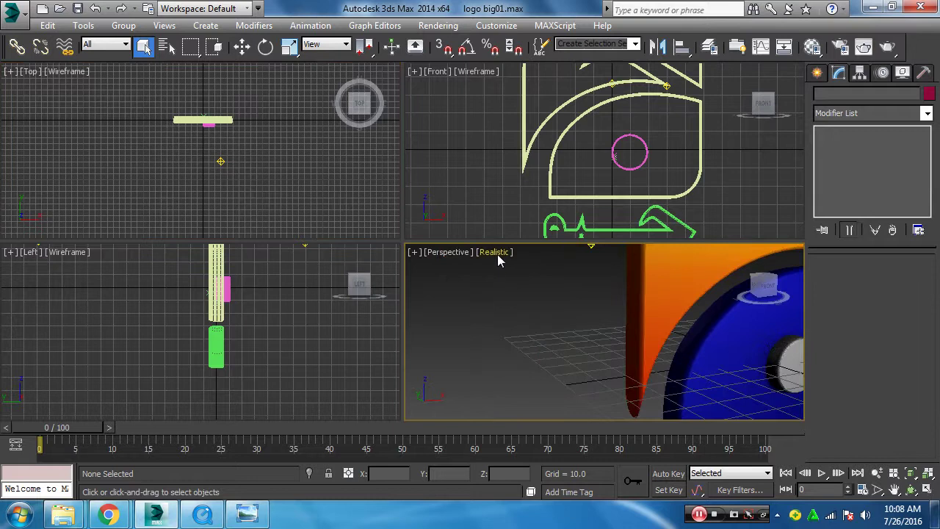
{"action": "left_click", "coordinate": [497, 254]}
{"action": "left_click", "coordinate": [547, 243]}
{"action": "mouse_move", "coordinate": [606, 292]}
{"action": "middle_mouse_down"}
{"action": "mouse_move", "coordinate": [514, 294]}
{"action": "mouse_move", "coordinate": [495, 269]}
{"action": "mouse_move", "coordinate": [582, 286]}
{"action": "mouse_move", "coordinate": [554, 313]}
{"action": "mouse_move", "coordinate": [555, 323]}
{"action": "mouse_move", "coordinate": [379, 311]}
{"action": "mouse_move", "coordinate": [423, 327]}
{"action": "middle_mouse_up"}
{"action": "key", "text": "alt+w"}
{"action": "key", "text": "alt+w"}
{"action": "key", "text": "alt+w"}
Zoom, pan and orbit to an eye-level close-up of the logo's Arabic lettering
{"action": "scroll", "coordinate": [495, 267], "scroll_direction": "down", "scroll_amount": 5}
{"action": "scroll", "coordinate": [553, 313], "scroll_direction": "down", "scroll_amount": 5}
{"action": "scroll", "coordinate": [380, 311], "scroll_direction": "up", "scroll_amount": 5}
{"action": "scroll", "coordinate": [379, 332], "scroll_direction": "up", "scroll_amount": 1}
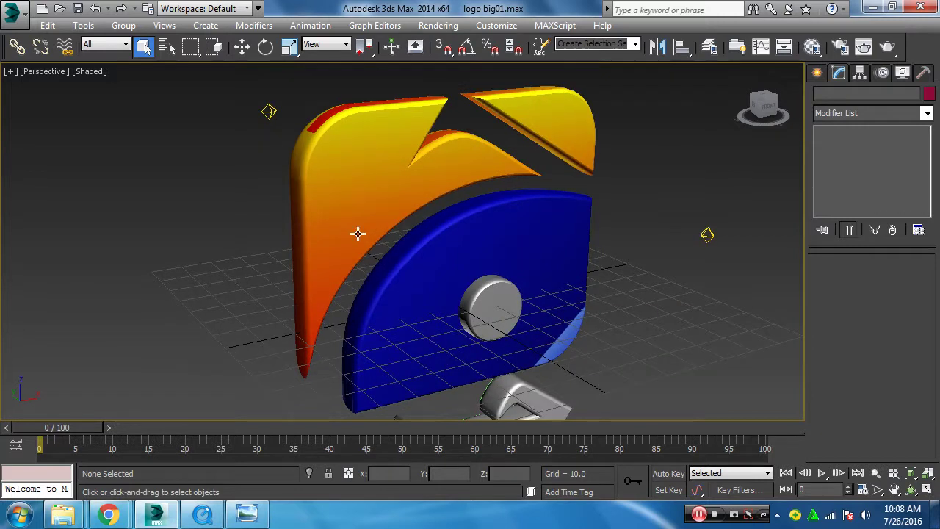
{"action": "scroll", "coordinate": [340, 237], "scroll_direction": "up", "scroll_amount": 3}
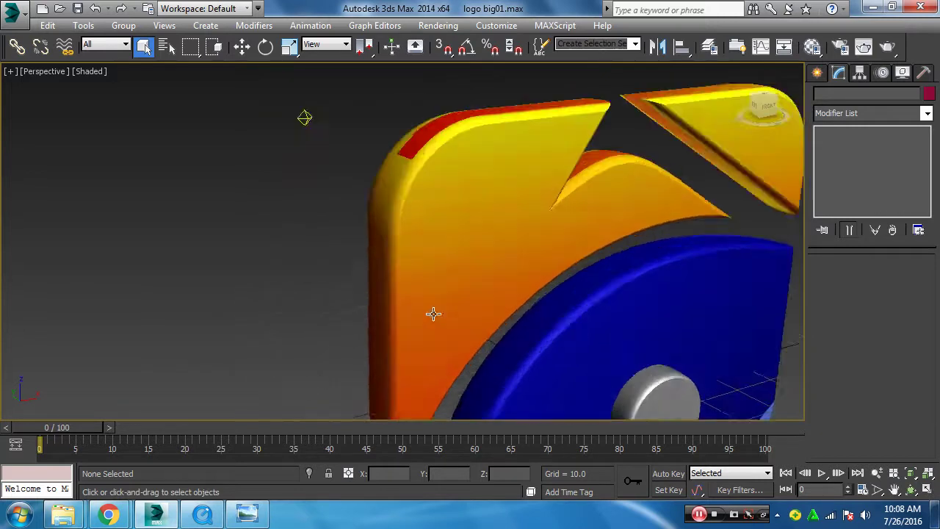
{"action": "scroll", "coordinate": [432, 313], "scroll_direction": "up", "scroll_amount": 3}
{"action": "scroll", "coordinate": [404, 252], "scroll_direction": "up", "scroll_amount": 3}
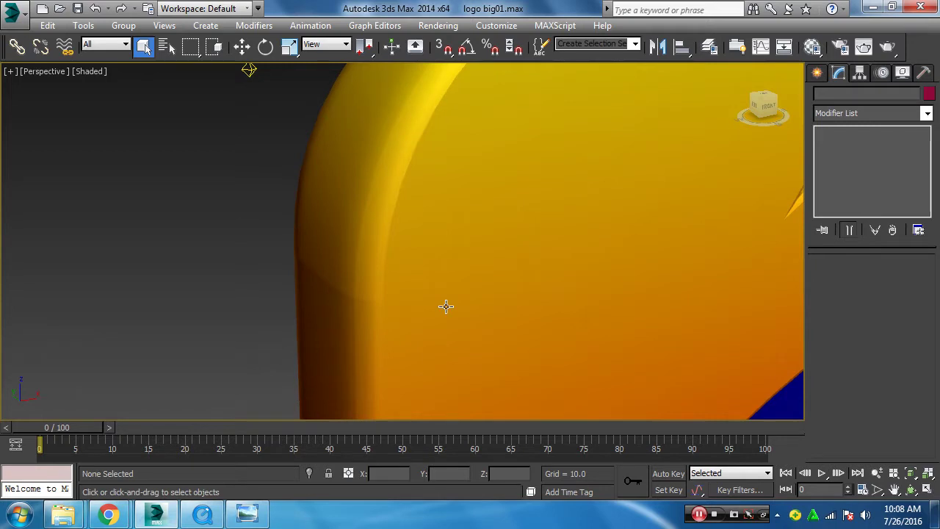
{"action": "scroll", "coordinate": [586, 310], "scroll_direction": "down", "scroll_amount": 2}
{"action": "scroll", "coordinate": [522, 296], "scroll_direction": "down", "scroll_amount": 5}
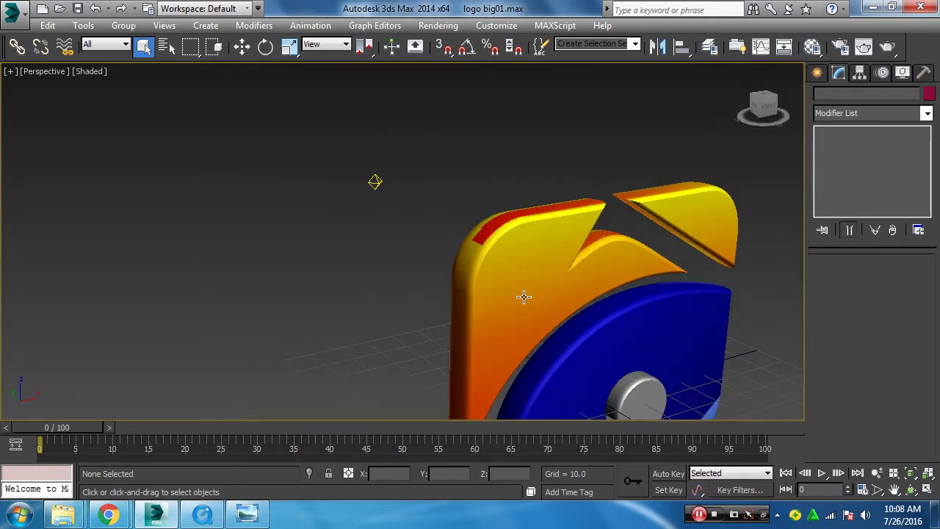
{"action": "mouse_move", "coordinate": [539, 318]}
{"action": "middle_mouse_down"}
{"action": "mouse_move", "coordinate": [466, 246]}
{"action": "mouse_move", "coordinate": [566, 320]}
{"action": "mouse_move", "coordinate": [536, 324]}
{"action": "mouse_move", "coordinate": [511, 296]}
{"action": "middle_mouse_up"}
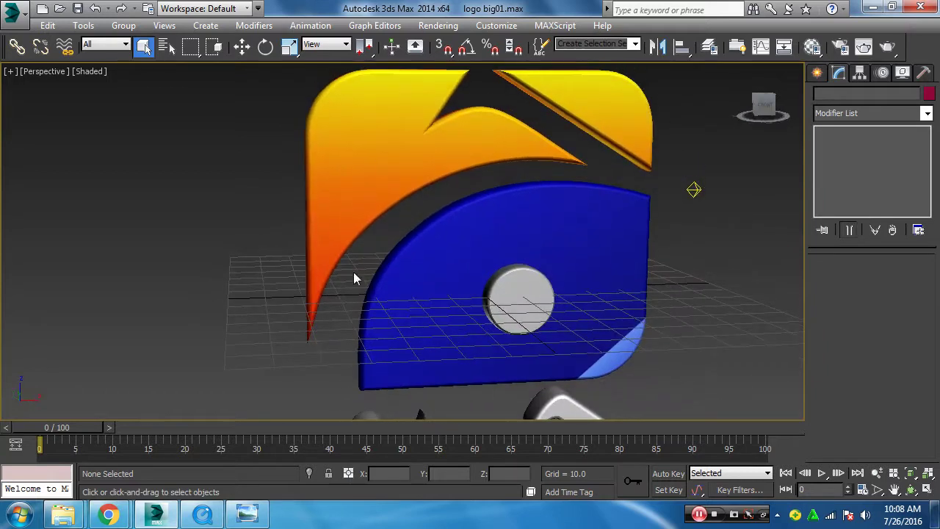
{"action": "mouse_move", "coordinate": [306, 335]}
{"action": "middle_mouse_down", "text": "alt"}
{"action": "mouse_move", "coordinate": [392, 235]}
{"action": "mouse_move", "coordinate": [430, 304]}
{"action": "middle_mouse_up", "text": "alt"}
{"action": "scroll", "coordinate": [488, 356], "scroll_direction": "up", "scroll_amount": 5}
{"action": "scroll", "coordinate": [488, 355], "scroll_direction": "up", "scroll_amount": 3}
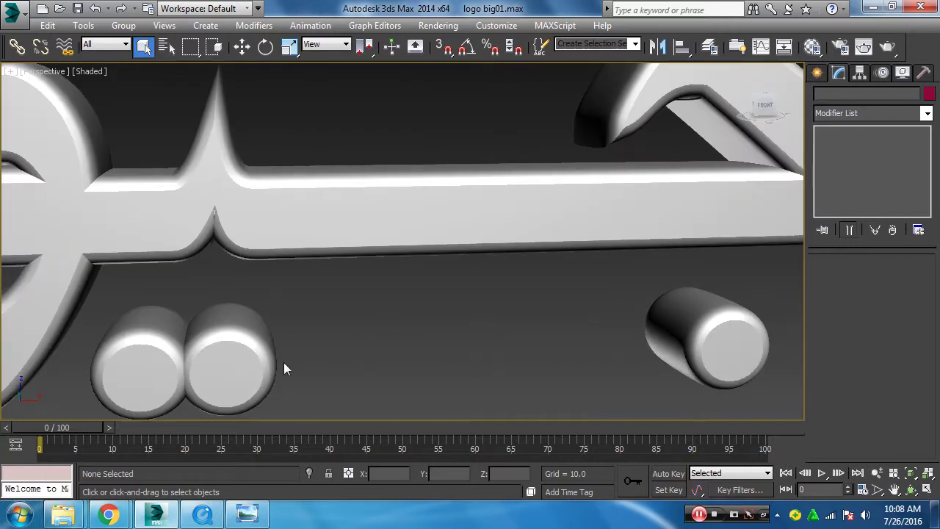
{"action": "left_click", "coordinate": [812, 46]}
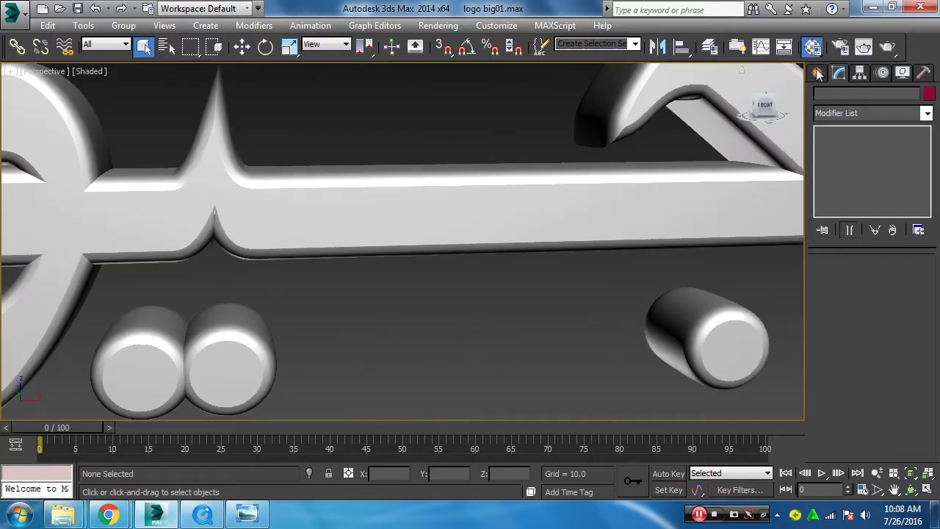
Select the orange logo material (3 - Default) in the Material Editor
{"action": "left_click_drag", "start_coordinate": [345, 113], "coordinate": [339, 58]}
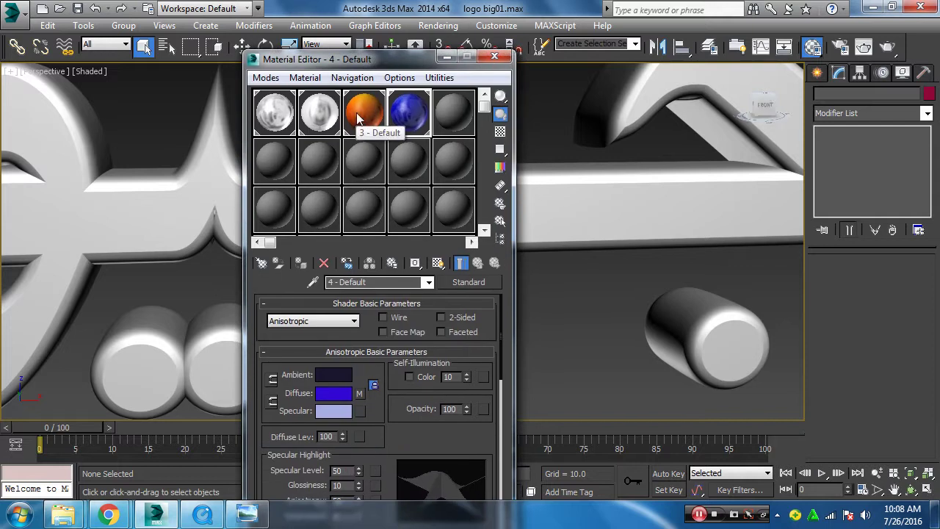
{"action": "scroll", "coordinate": [105, 208], "scroll_direction": "down", "scroll_amount": 5}
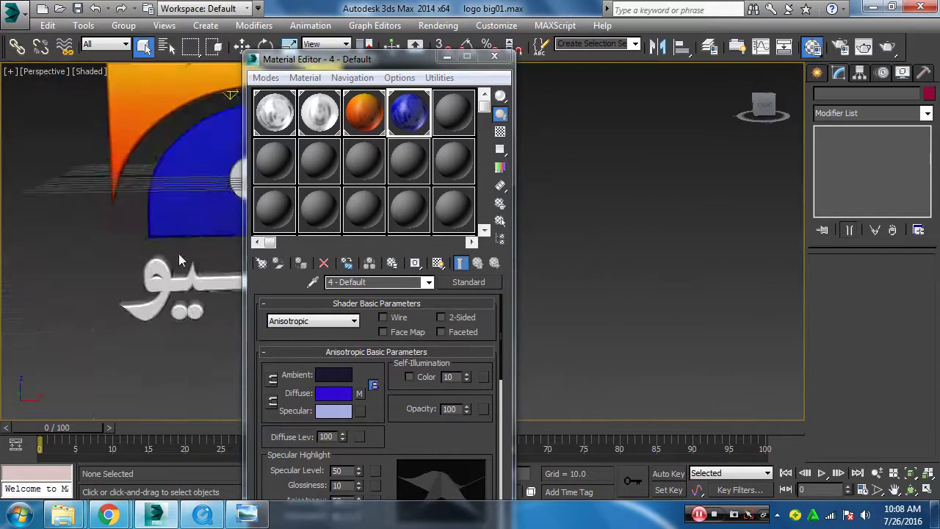
{"action": "scroll", "coordinate": [105, 208], "scroll_direction": "up", "scroll_amount": 5}
{"action": "scroll", "coordinate": [104, 208], "scroll_direction": "down", "scroll_amount": 2}
{"action": "left_click", "coordinate": [365, 112]}
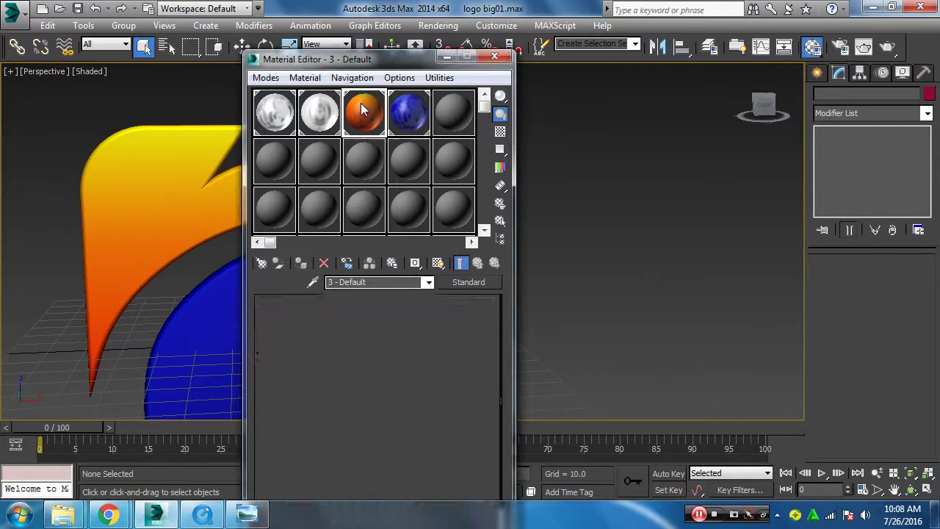
{"action": "left_click_drag", "start_coordinate": [367, 58], "coordinate": [581, 22]}
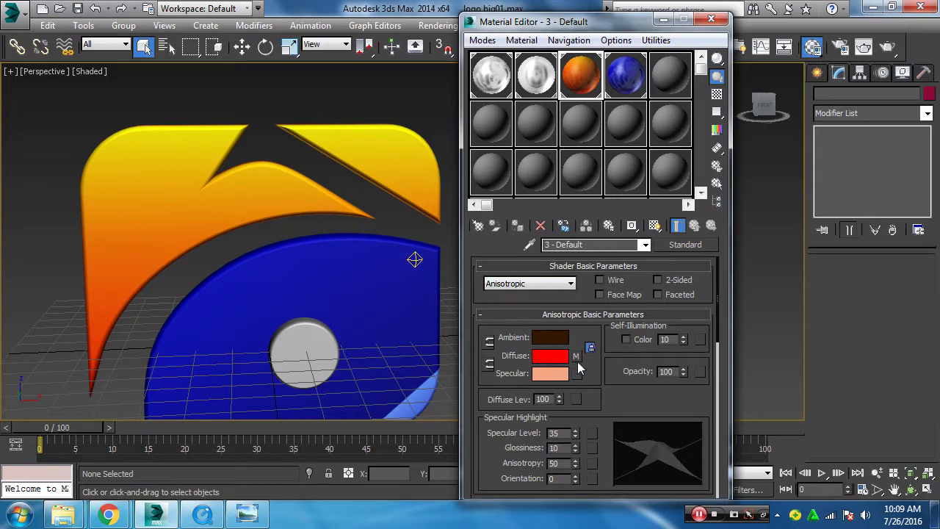
Inspect the diffuse Gradient map, trying magenta for Color #1 but keeping yellow
{"action": "left_click", "coordinate": [576, 358]}
{"action": "left_click_drag", "start_coordinate": [518, 460], "coordinate": [523, 366]}
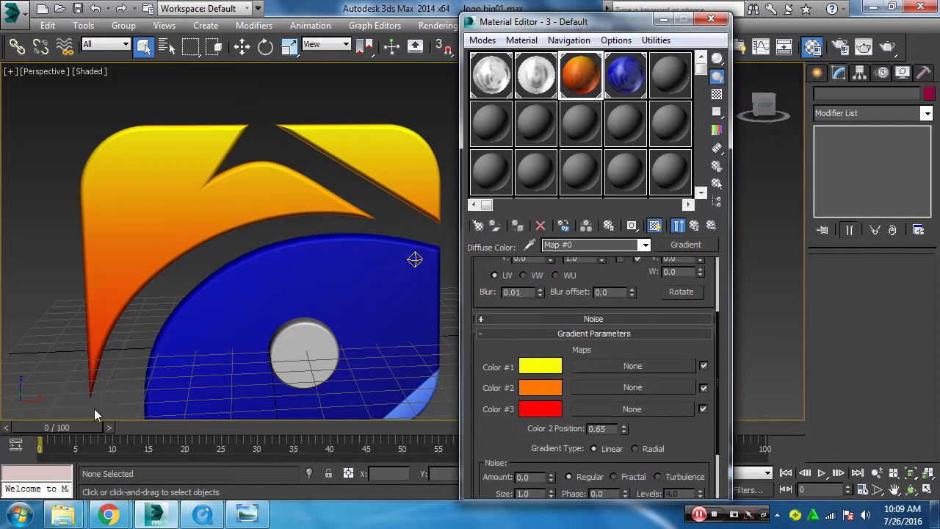
{"action": "left_click", "coordinate": [540, 365]}
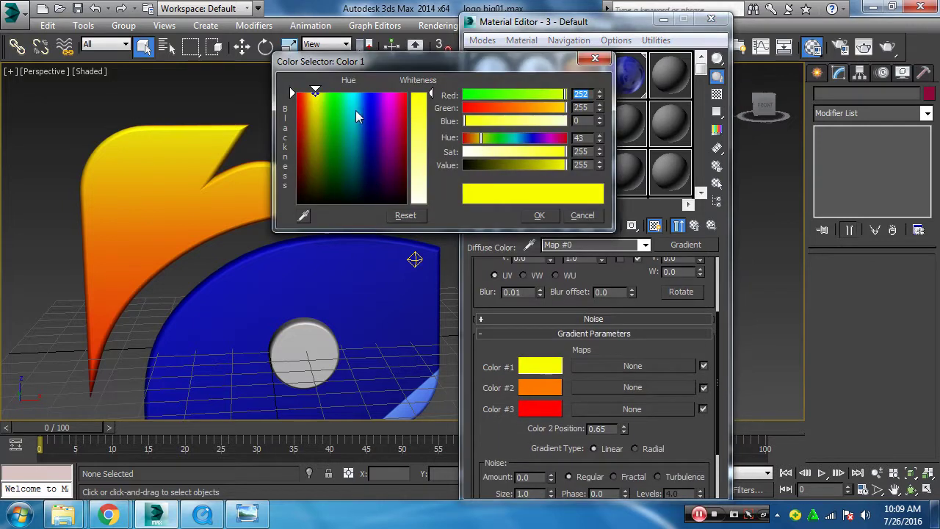
{"action": "left_click", "coordinate": [385, 105]}
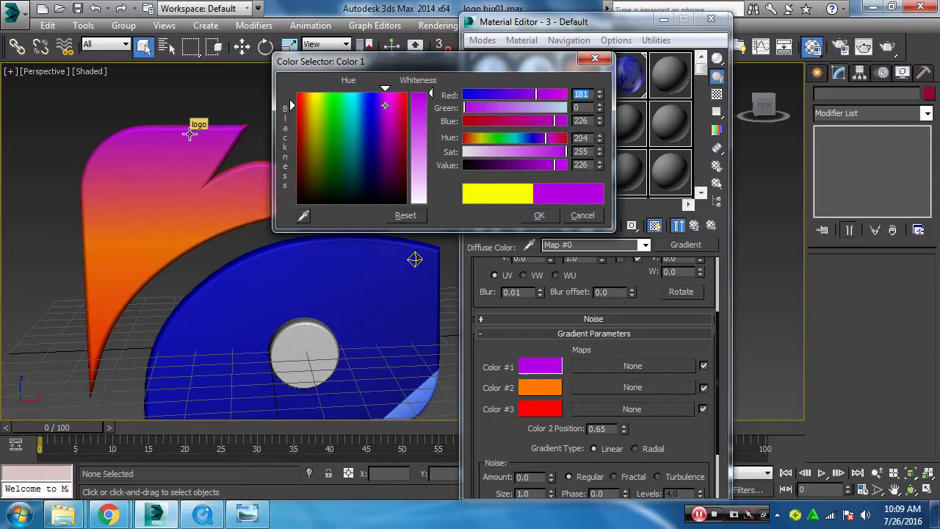
{"action": "left_click", "coordinate": [584, 215]}
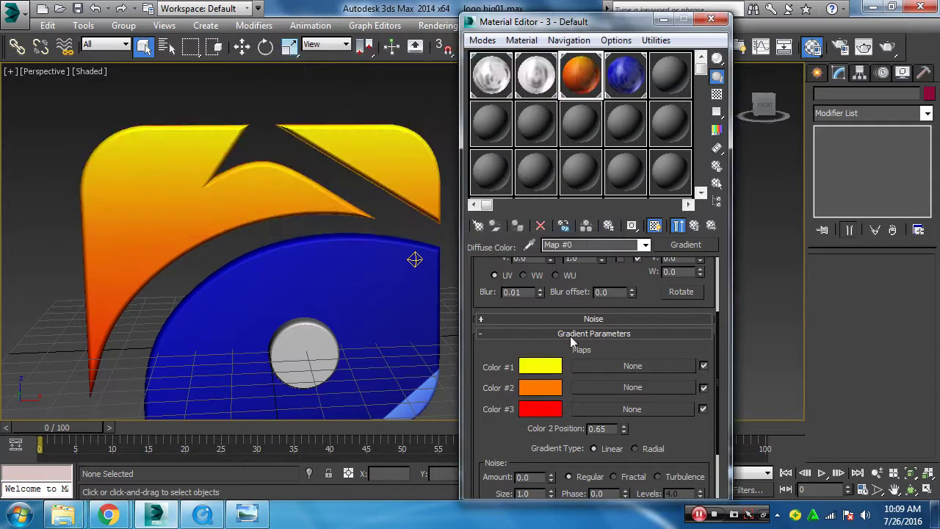
Return to the parent material's Maps list showing CHROMIC.JPG reflection at 20
{"action": "left_click", "coordinate": [696, 226]}
{"action": "left_click_drag", "start_coordinate": [616, 401], "coordinate": [544, 363]}
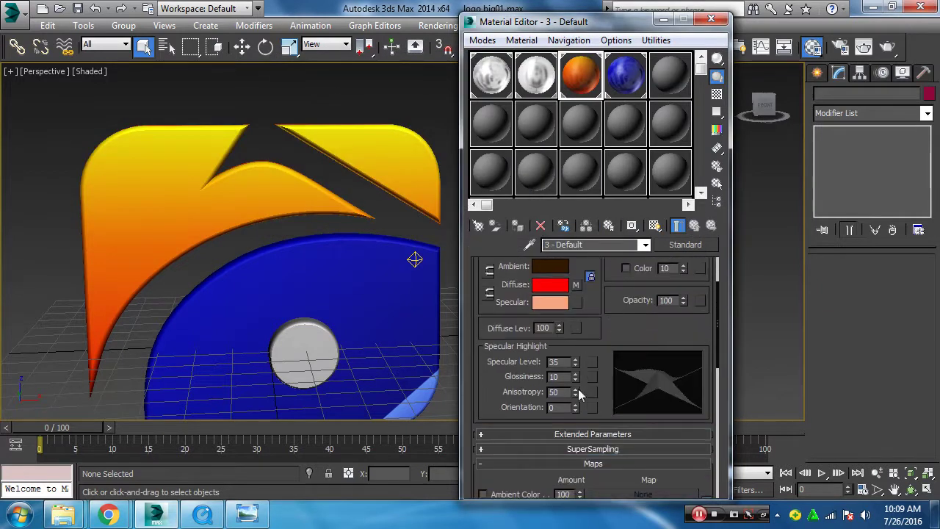
{"action": "left_click_drag", "start_coordinate": [596, 412], "coordinate": [630, 225]}
{"action": "scroll", "coordinate": [651, 462], "scroll_direction": "down", "scroll_amount": 2}
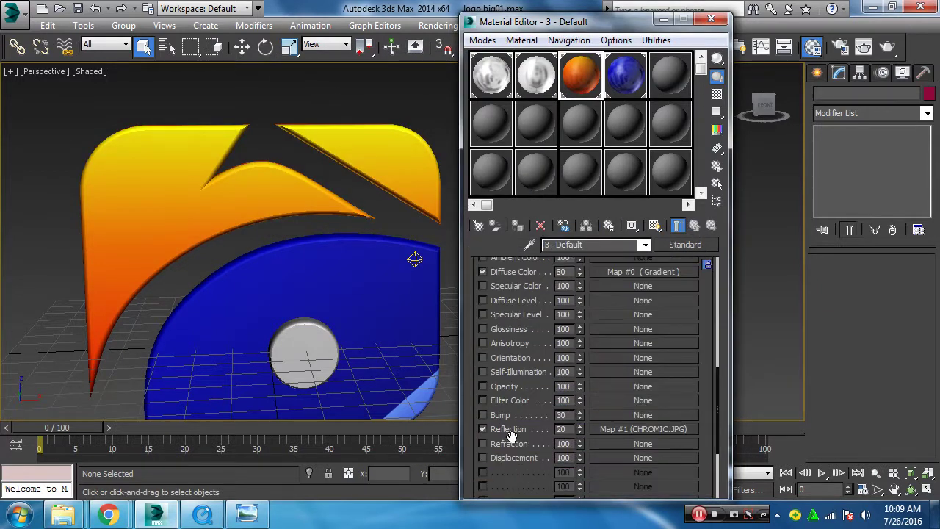
{"action": "scroll", "coordinate": [657, 426], "scroll_direction": "up", "scroll_amount": 1}
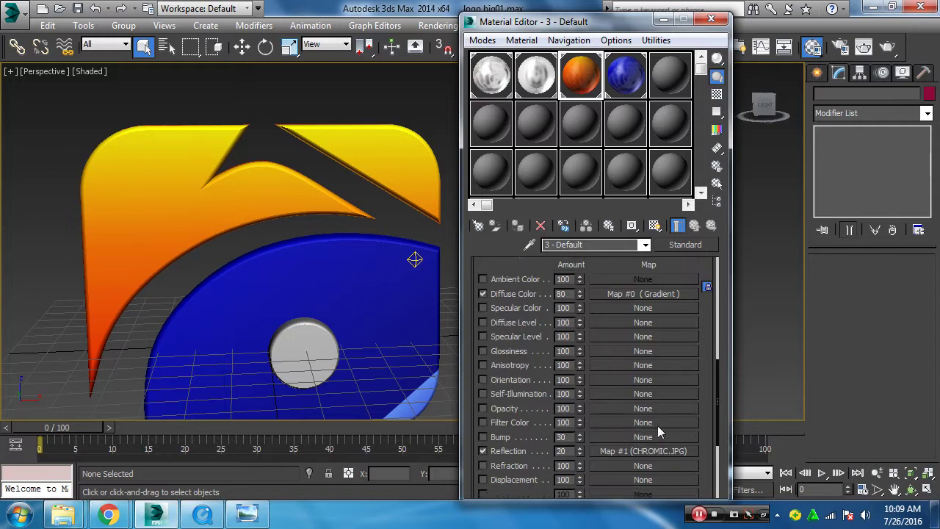
{"action": "left_click", "coordinate": [837, 47]}
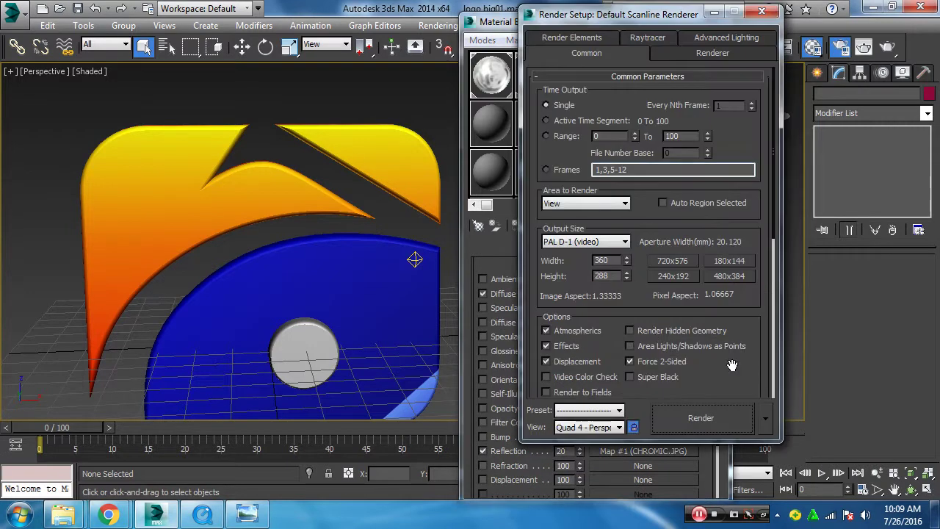
Zoom in and render the current perspective view of the logo
{"action": "scroll", "coordinate": [568, 220], "scroll_direction": "down", "scroll_amount": 1}
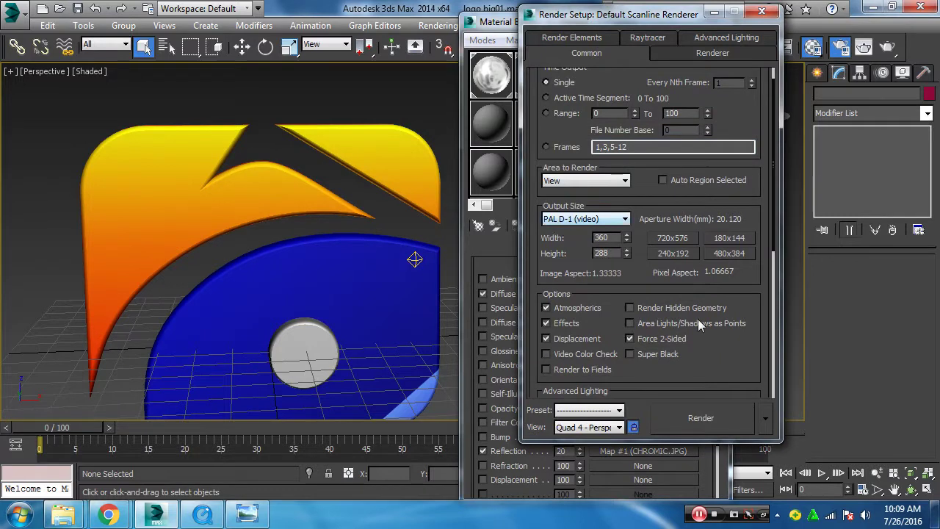
{"action": "scroll", "coordinate": [735, 356], "scroll_direction": "down", "scroll_amount": 5}
{"action": "scroll", "coordinate": [628, 206], "scroll_direction": "down", "scroll_amount": 1}
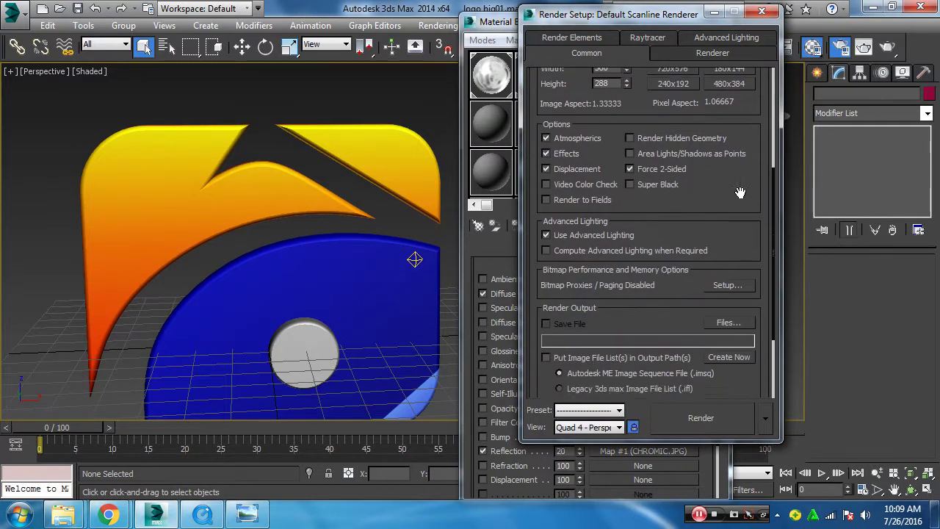
{"action": "scroll", "coordinate": [646, 243], "scroll_direction": "down", "scroll_amount": 3}
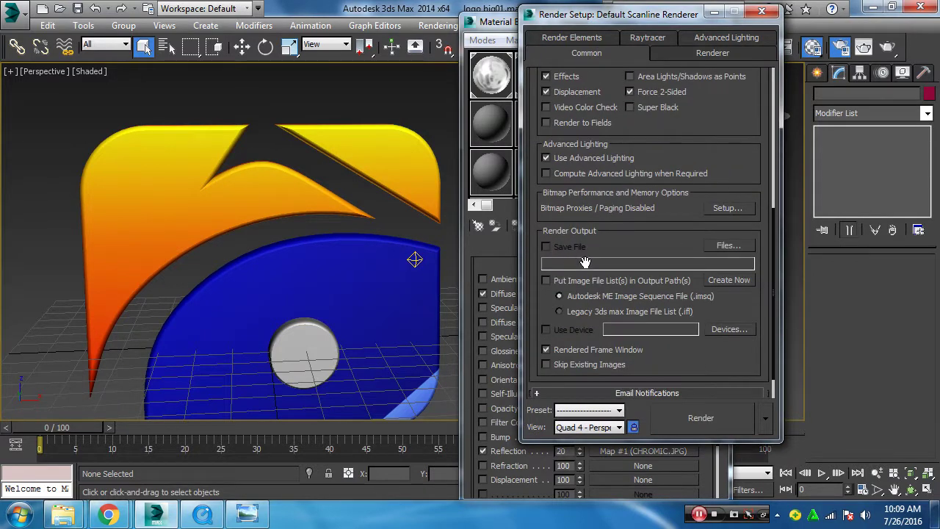
{"action": "left_click", "coordinate": [710, 420]}
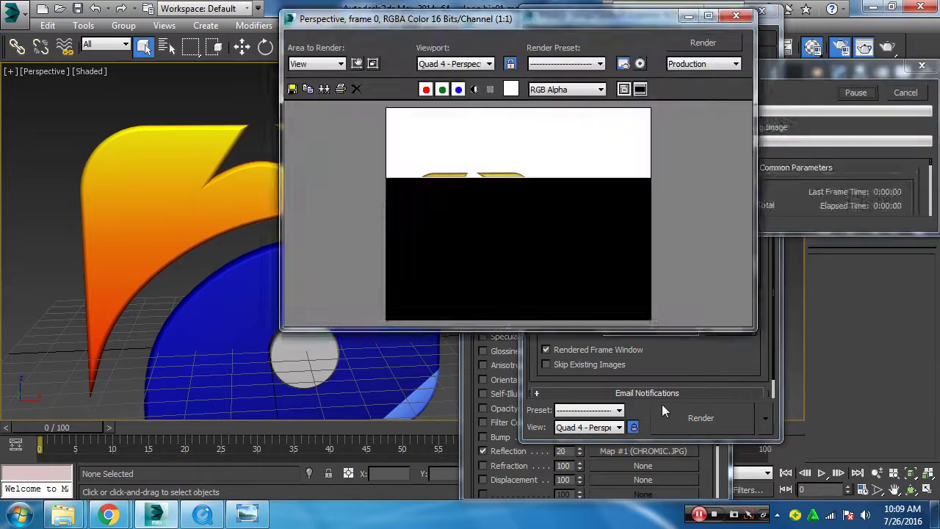
{"action": "left_click", "coordinate": [736, 16]}
Orbit the view to a new angle and render the logo again
{"action": "scroll", "coordinate": [350, 254], "scroll_direction": "up", "scroll_amount": 3}
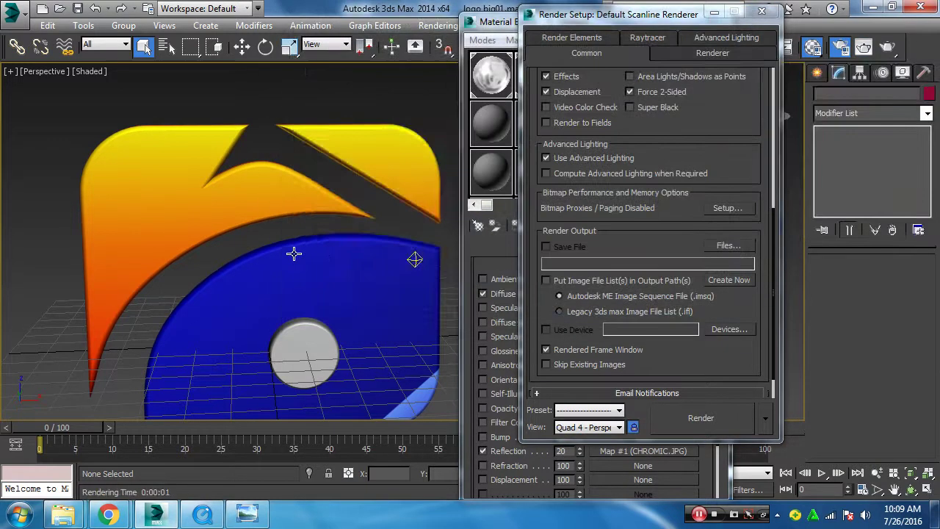
{"action": "scroll", "coordinate": [407, 229], "scroll_direction": "up", "scroll_amount": 3}
{"action": "scroll", "coordinate": [408, 229], "scroll_direction": "up", "scroll_amount": 2}
{"action": "scroll", "coordinate": [378, 238], "scroll_direction": "down", "scroll_amount": 3}
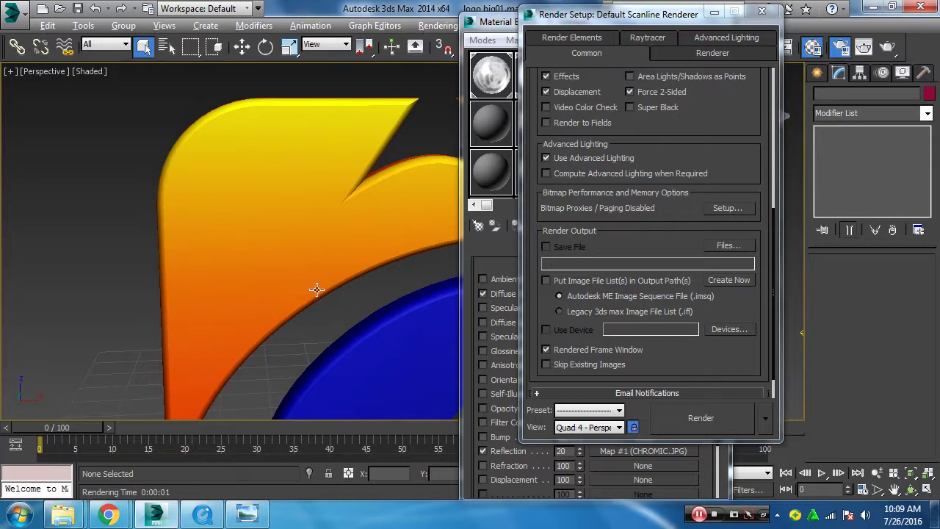
{"action": "scroll", "coordinate": [395, 259], "scroll_direction": "up", "scroll_amount": 1}
{"action": "middle_click_drag", "start_coordinate": [394, 258], "coordinate": [389, 285], "text": "alt"}
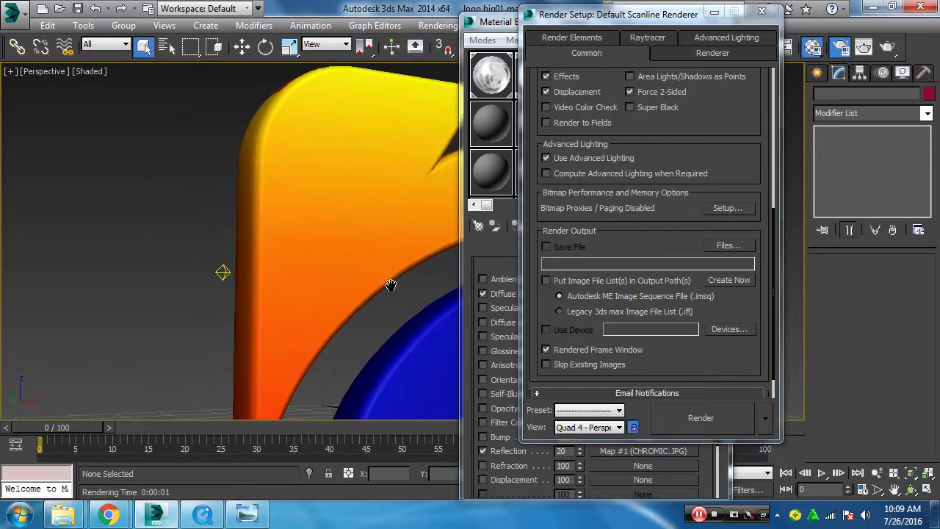
{"action": "left_click", "coordinate": [698, 420]}
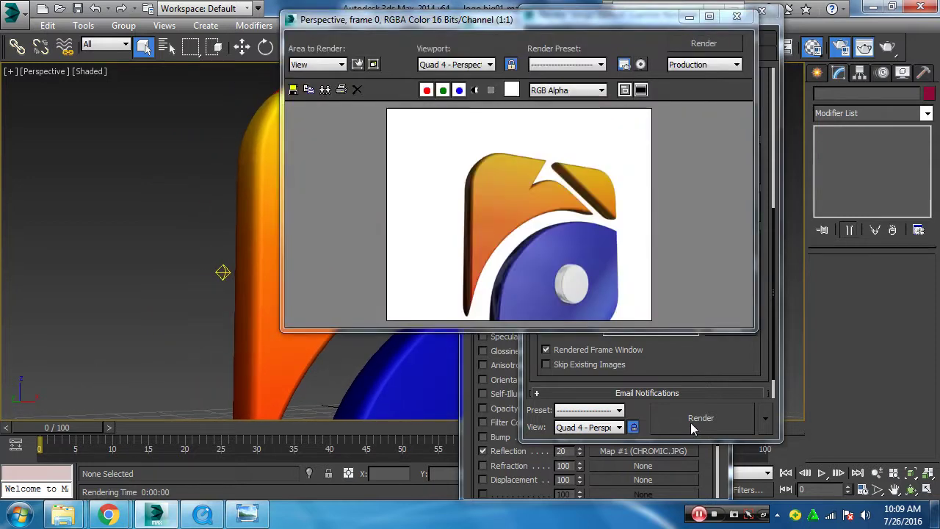
{"action": "left_click", "coordinate": [689, 16]}
Frame a close-up of the blue logo edge with Shift+F safe frames and render it
{"action": "mouse_move", "coordinate": [357, 252]}
{"action": "middle_mouse_down"}
{"action": "mouse_move", "coordinate": [242, 151]}
{"action": "mouse_move", "coordinate": [323, 241]}
{"action": "middle_mouse_up"}
{"action": "scroll", "coordinate": [323, 241], "scroll_direction": "up", "scroll_amount": 2}
{"action": "scroll", "coordinate": [319, 213], "scroll_direction": "up", "scroll_amount": 2}
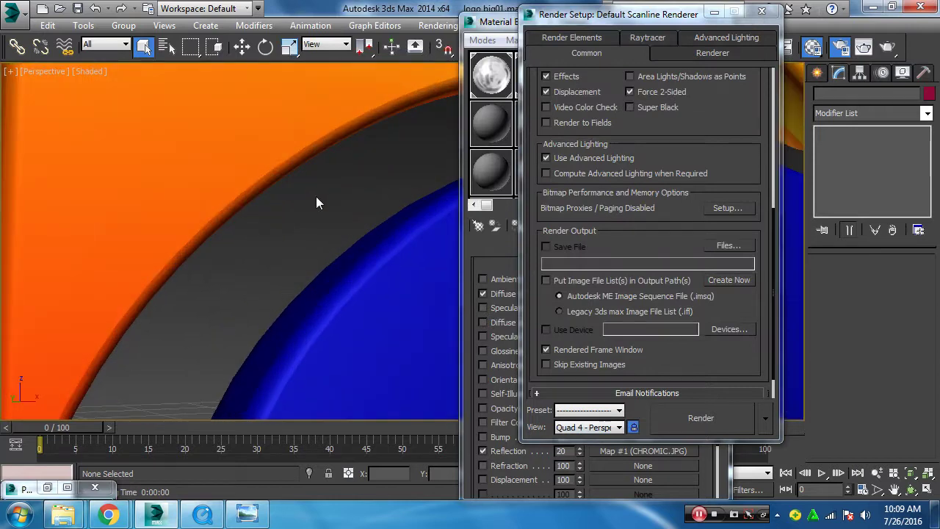
{"action": "scroll", "coordinate": [316, 203], "scroll_direction": "down", "scroll_amount": 2}
{"action": "key", "text": "shift+f"}
{"action": "scroll", "coordinate": [315, 247], "scroll_direction": "down", "scroll_amount": 1}
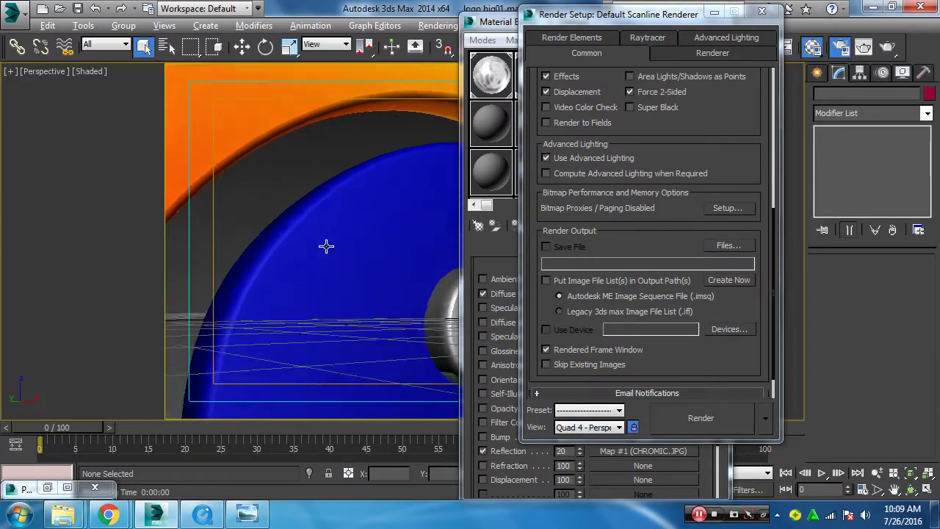
{"action": "scroll", "coordinate": [326, 246], "scroll_direction": "up", "scroll_amount": 1}
{"action": "scroll", "coordinate": [395, 243], "scroll_direction": "up", "scroll_amount": 1}
{"action": "scroll", "coordinate": [375, 257], "scroll_direction": "up", "scroll_amount": 1}
{"action": "scroll", "coordinate": [359, 276], "scroll_direction": "up", "scroll_amount": 1}
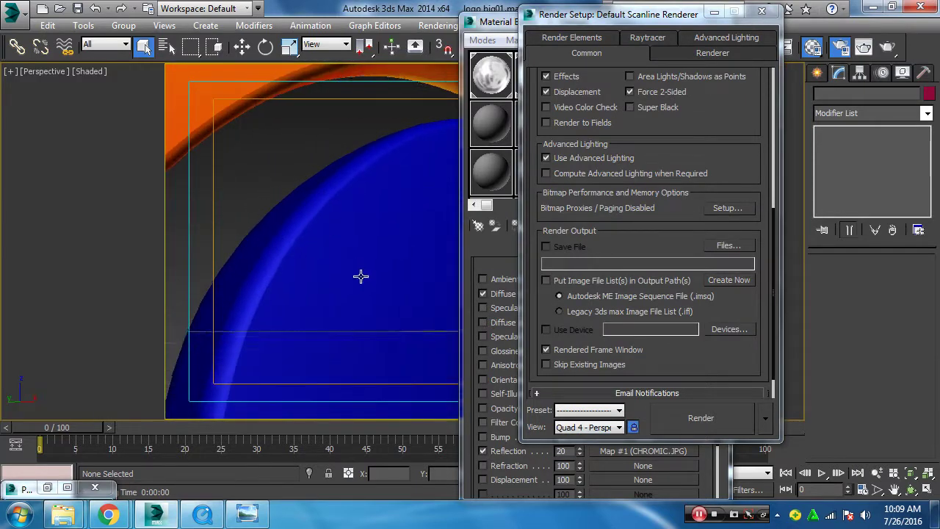
{"action": "scroll", "coordinate": [360, 276], "scroll_direction": "down", "scroll_amount": 2}
{"action": "left_click", "coordinate": [864, 46]}
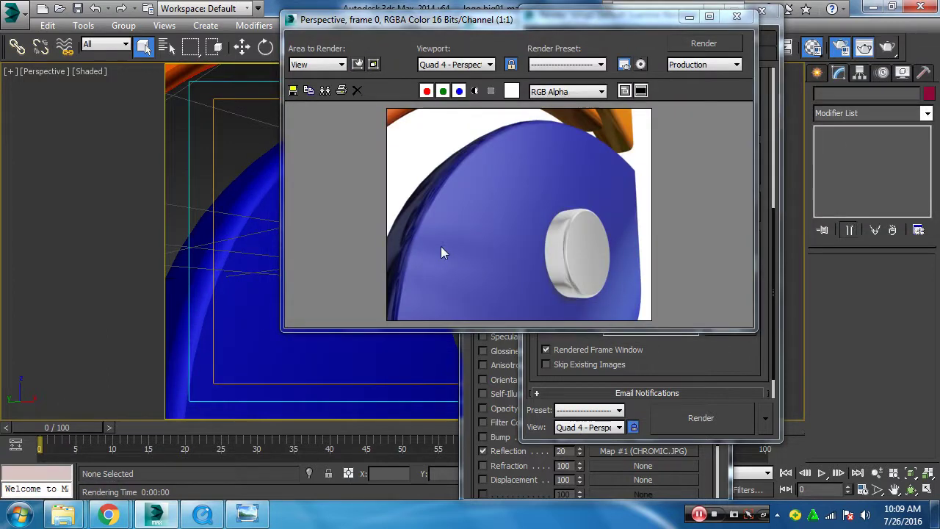
{"action": "left_click_drag", "start_coordinate": [579, 24], "coordinate": [296, 21]}
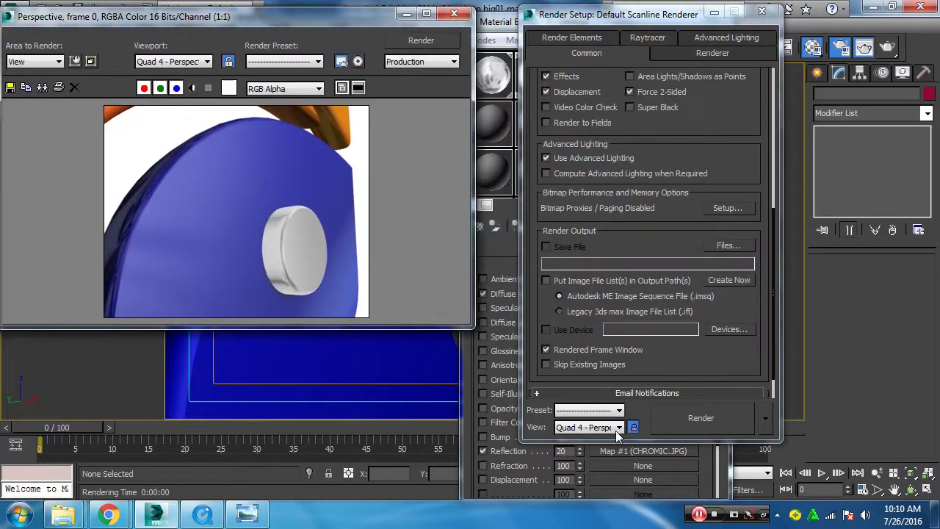
{"action": "left_click", "coordinate": [761, 11]}
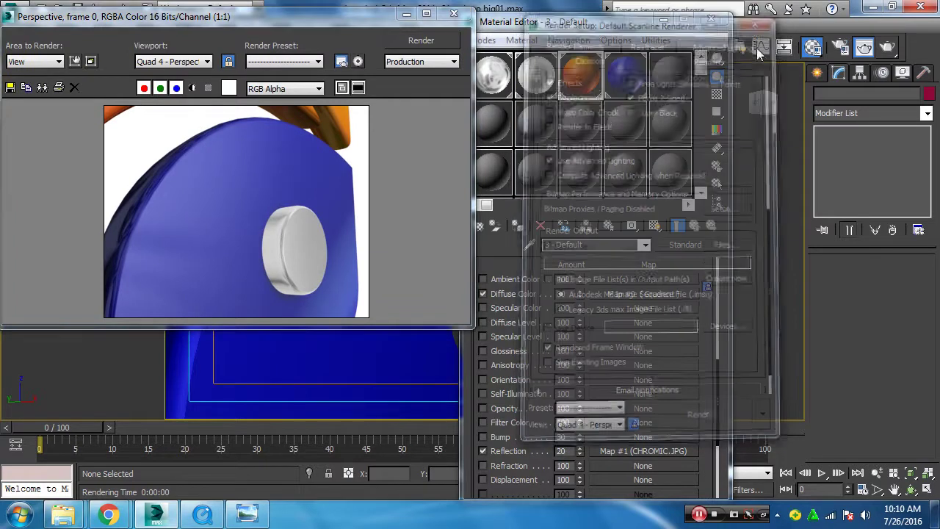
Render the blue 4-Default material without, then with, its CHROMIC.JPG reflection at 35
{"action": "left_click", "coordinate": [483, 451]}
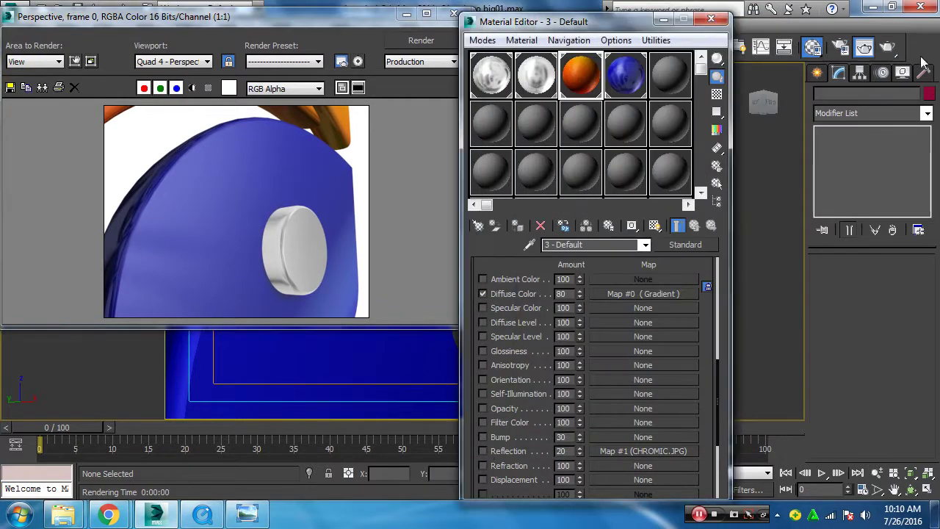
{"action": "left_click", "coordinate": [889, 47]}
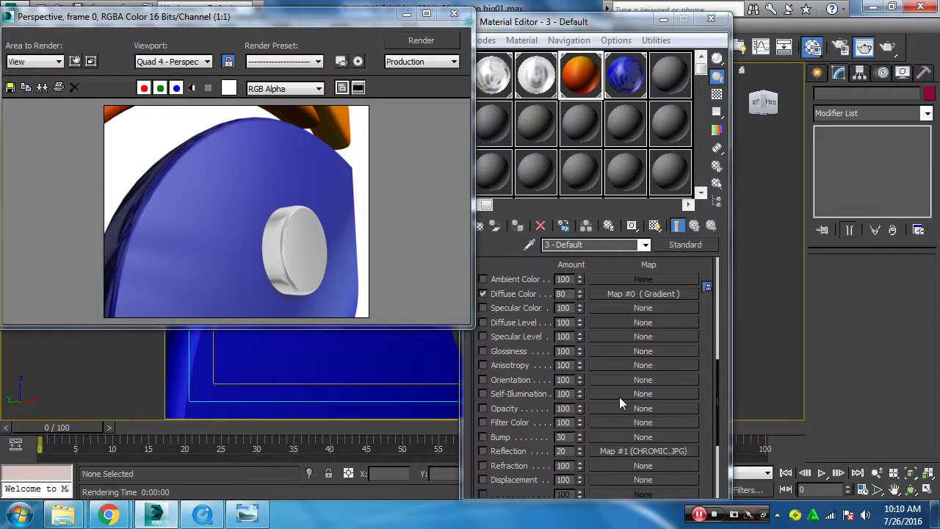
{"action": "left_click", "coordinate": [624, 80]}
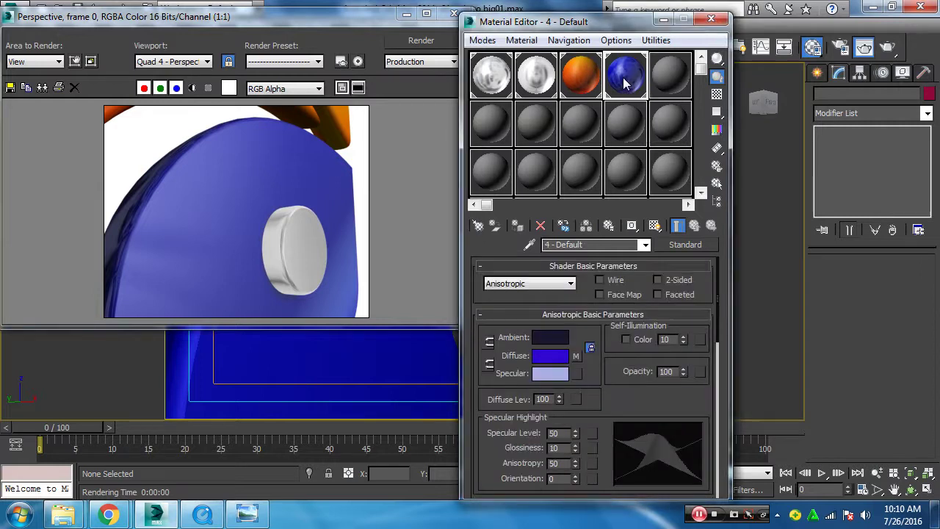
{"action": "scroll", "coordinate": [595, 412], "scroll_direction": "down", "scroll_amount": 2}
{"action": "scroll", "coordinate": [617, 482], "scroll_direction": "down", "scroll_amount": 5}
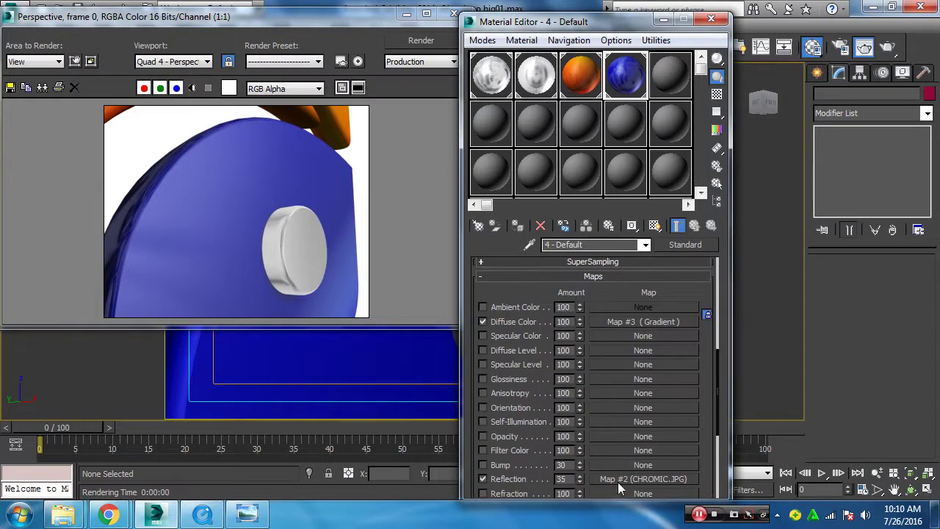
{"action": "left_click", "coordinate": [495, 479]}
{"action": "left_click", "coordinate": [889, 47]}
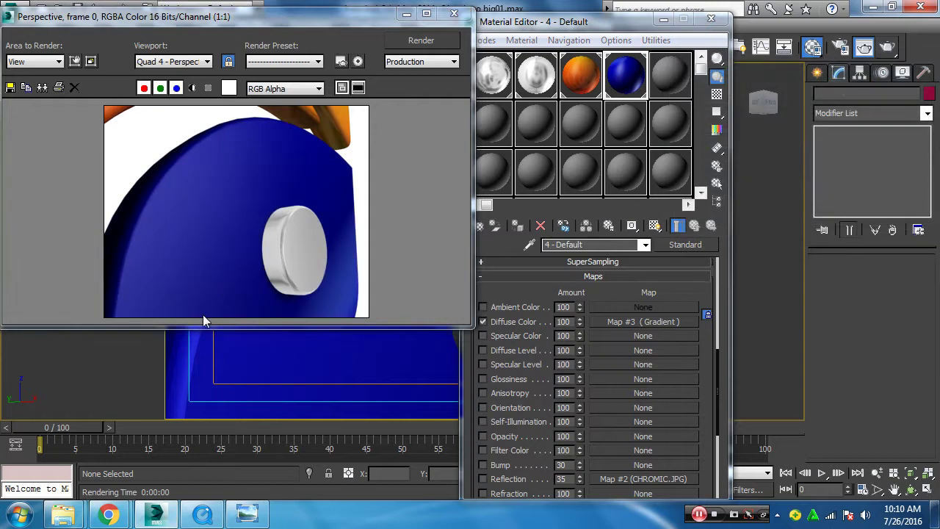
{"action": "left_click", "coordinate": [488, 479]}
{"action": "left_click_drag", "start_coordinate": [382, 18], "coordinate": [340, 48]}
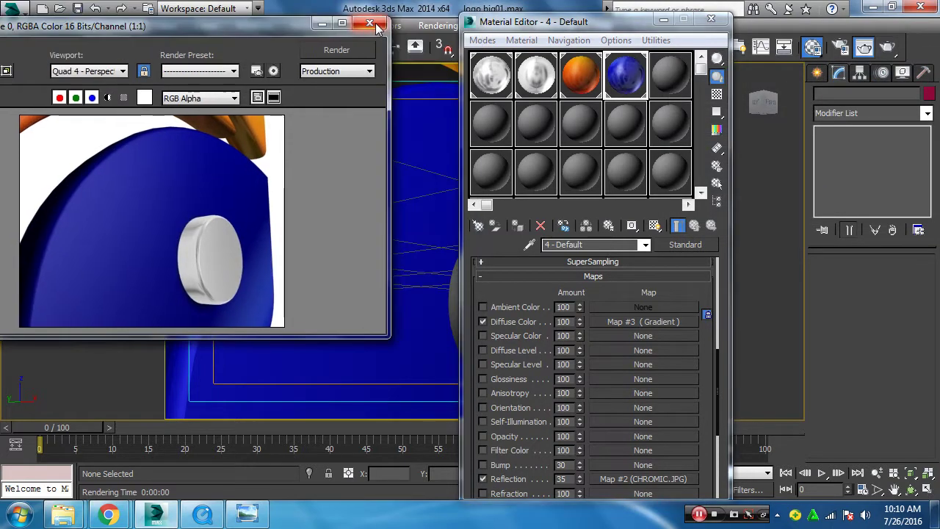
Close the rendered logo image and begin opening another file from the application button
{"action": "left_click", "coordinate": [371, 23]}
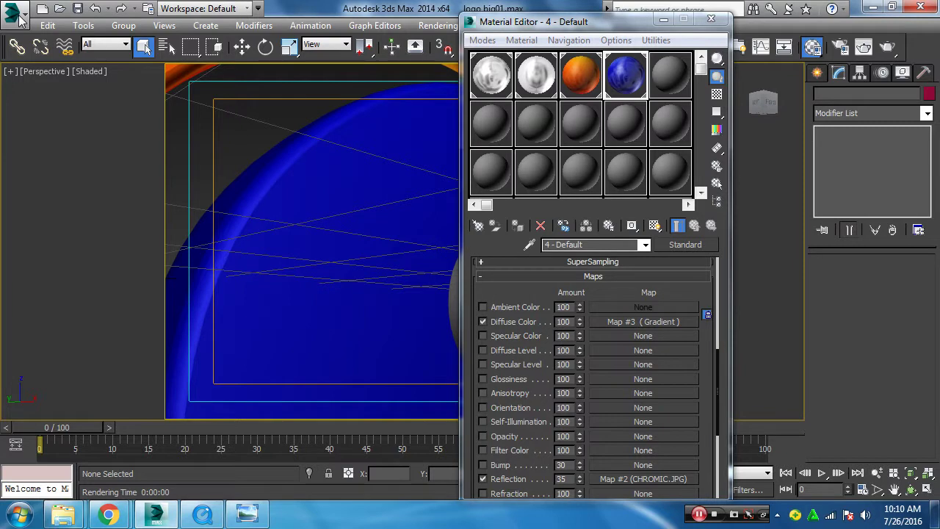
{"action": "double_click", "coordinate": [19, 17]}
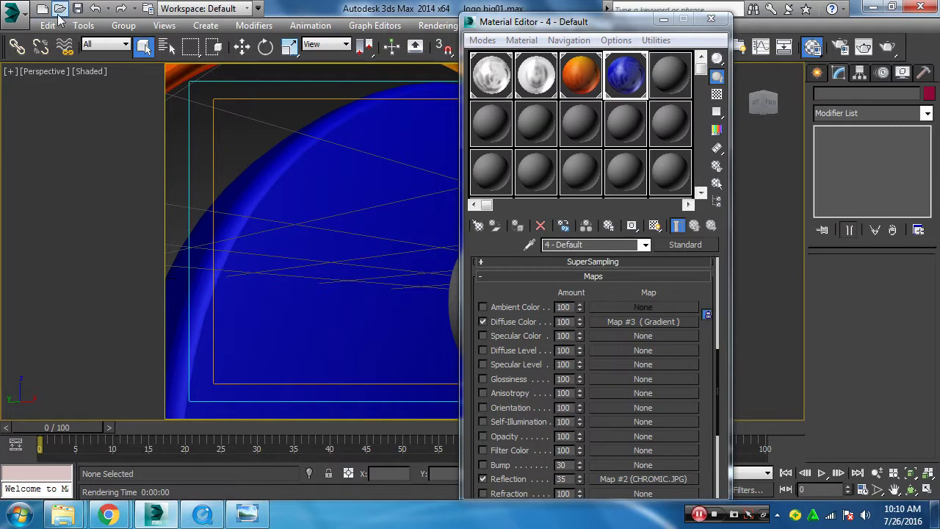
Open logo big w mesh.max without saving, continue past missing files, and minimize the Material Editor
{"action": "left_click", "coordinate": [455, 278]}
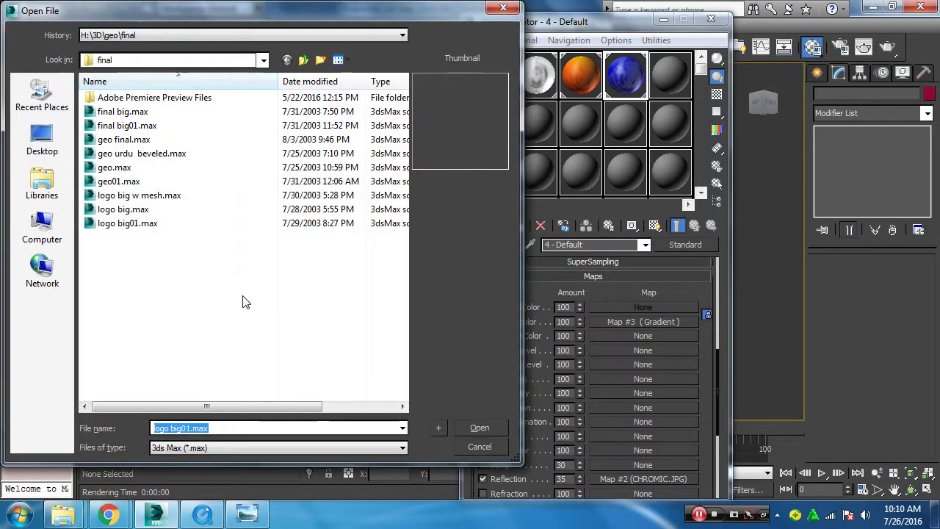
{"action": "left_click", "coordinate": [132, 223]}
{"action": "key", "text": "Up"}
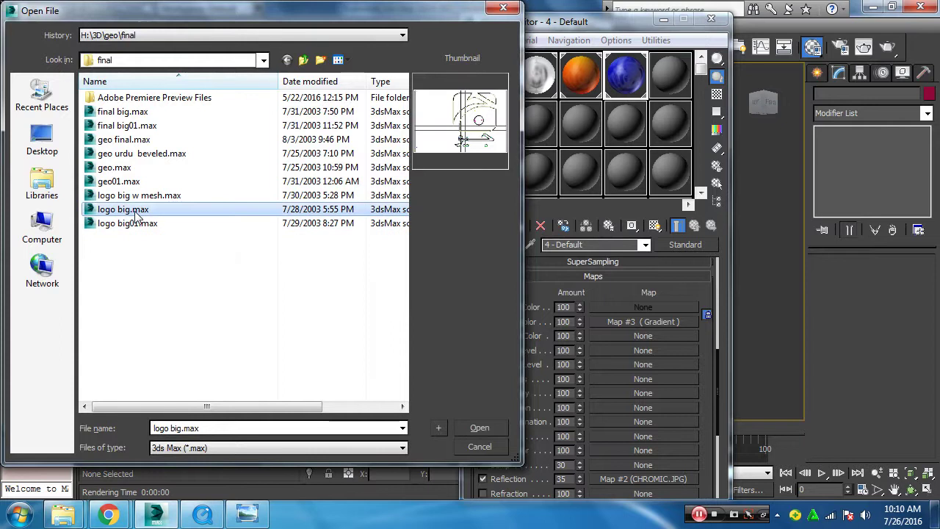
{"action": "key", "text": "Up"}
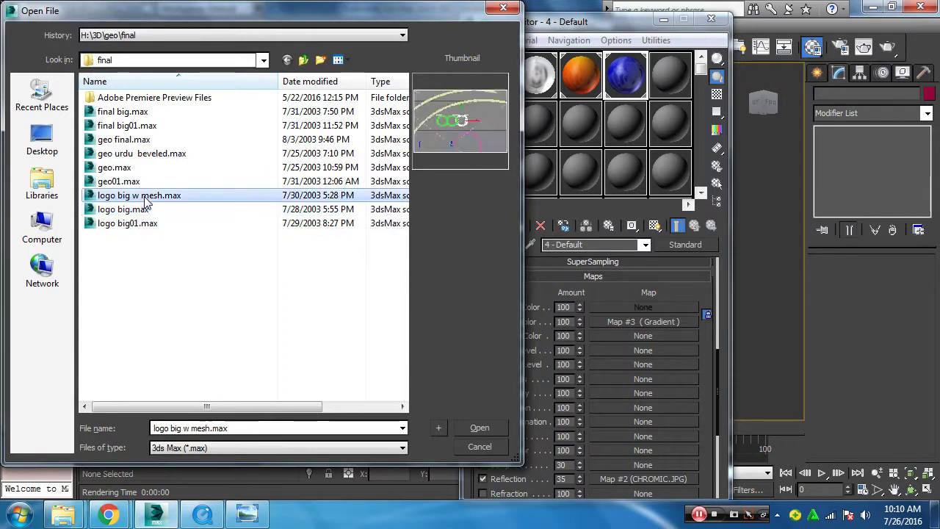
{"action": "mouse_move", "coordinate": [139, 195]}
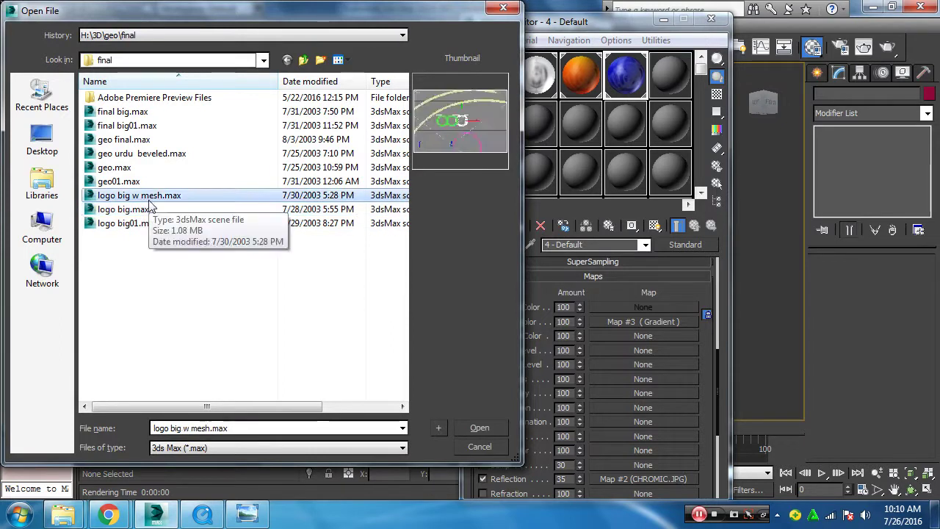
{"action": "key", "text": "Up"}
{"action": "left_click", "coordinate": [132, 197]}
{"action": "left_click", "coordinate": [491, 432]}
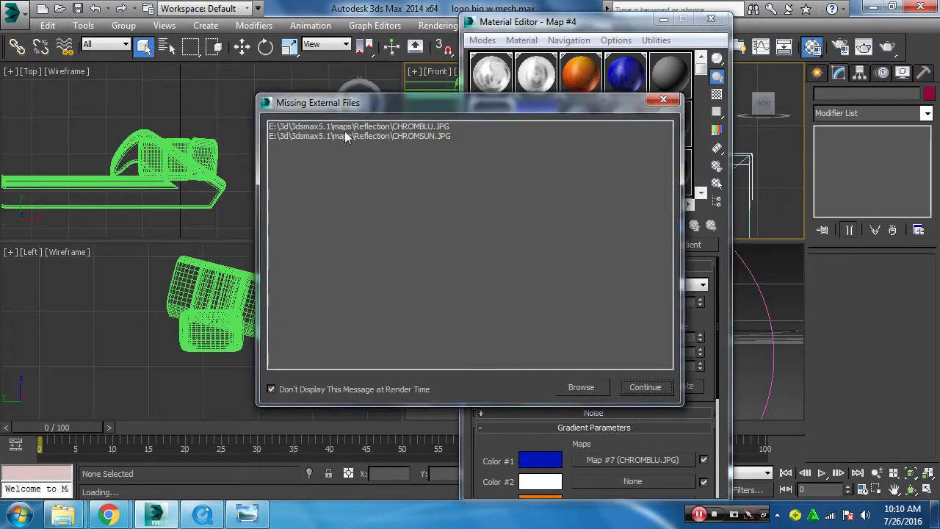
{"action": "left_click", "coordinate": [658, 389]}
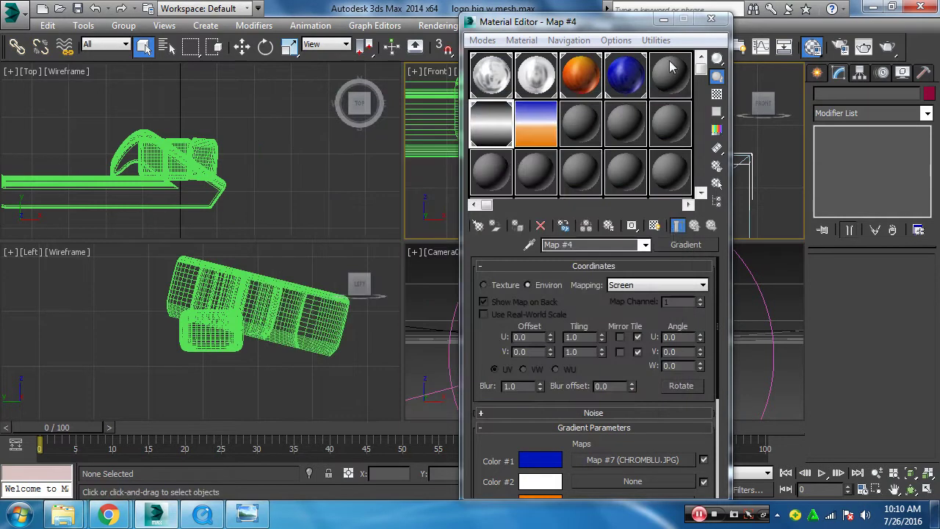
{"action": "left_click", "coordinate": [664, 22]}
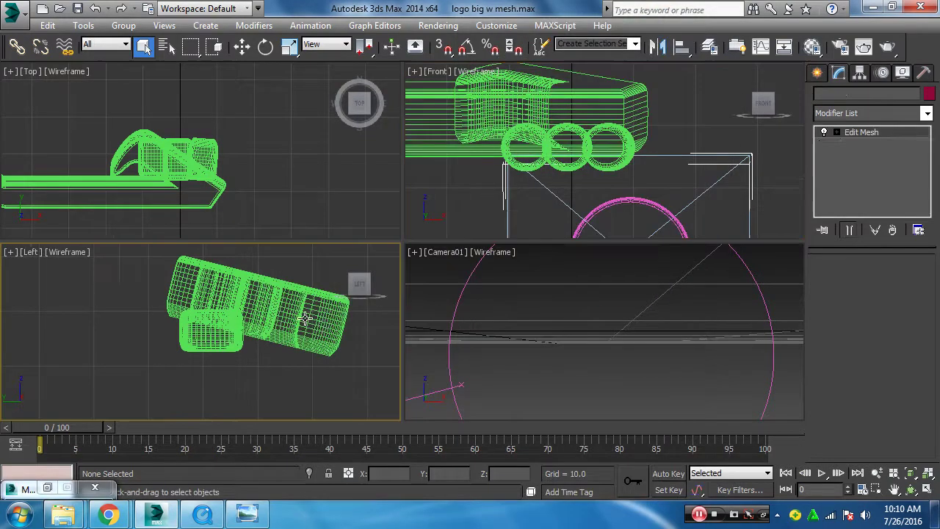
Clear the selection and zoom and pan the Top view to frame the camera and objects
{"action": "left_click", "coordinate": [301, 316]}
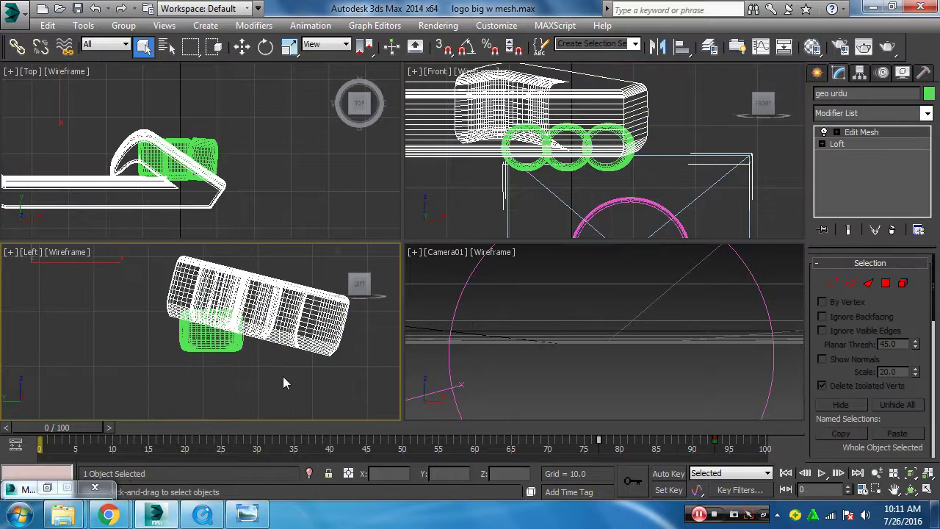
{"action": "left_click", "coordinate": [302, 395]}
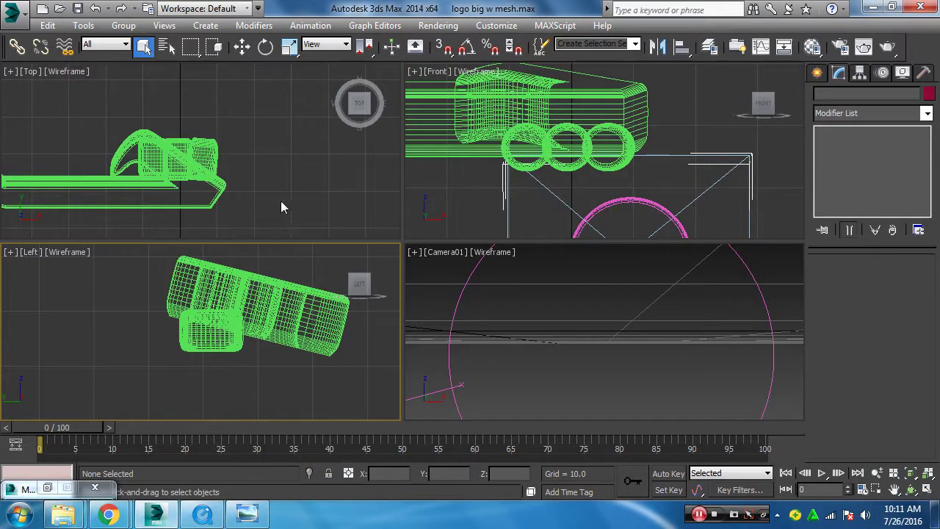
{"action": "scroll", "coordinate": [282, 206], "scroll_direction": "down", "scroll_amount": 5}
{"action": "scroll", "coordinate": [282, 207], "scroll_direction": "down", "scroll_amount": 5}
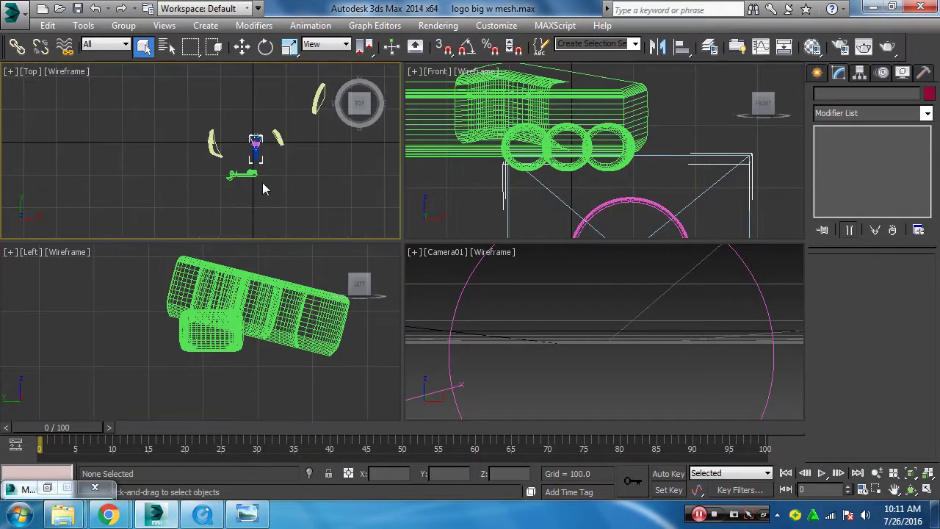
{"action": "scroll", "coordinate": [262, 182], "scroll_direction": "up", "scroll_amount": 3}
{"action": "scroll", "coordinate": [262, 183], "scroll_direction": "up", "scroll_amount": 1}
{"action": "middle_click_drag", "start_coordinate": [267, 124], "coordinate": [210, 193]}
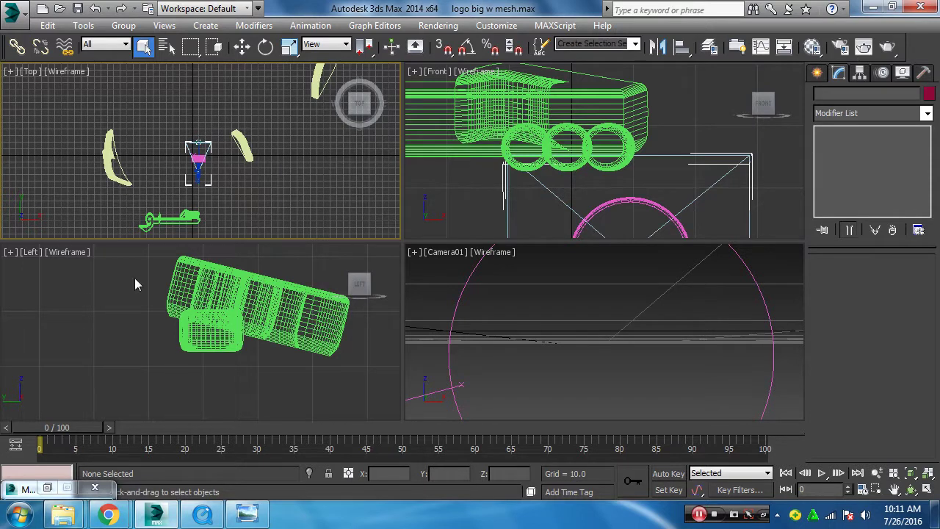
Zoom out the Left view, switch it to Perspective, orbit, and maximize it
{"action": "scroll", "coordinate": [216, 343], "scroll_direction": "down", "scroll_amount": 2}
{"action": "scroll", "coordinate": [216, 344], "scroll_direction": "down", "scroll_amount": 2}
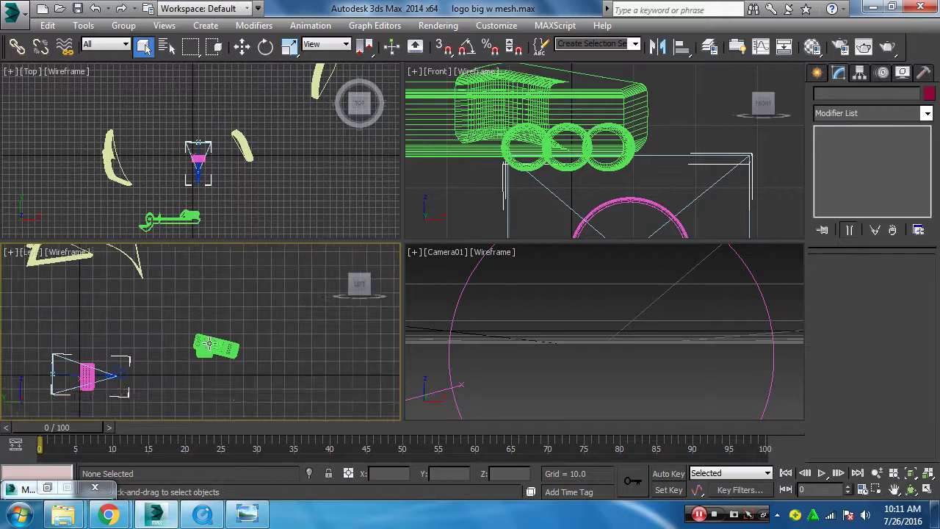
{"action": "scroll", "coordinate": [215, 345], "scroll_direction": "down", "scroll_amount": 2}
{"action": "scroll", "coordinate": [215, 346], "scroll_direction": "down", "scroll_amount": 2}
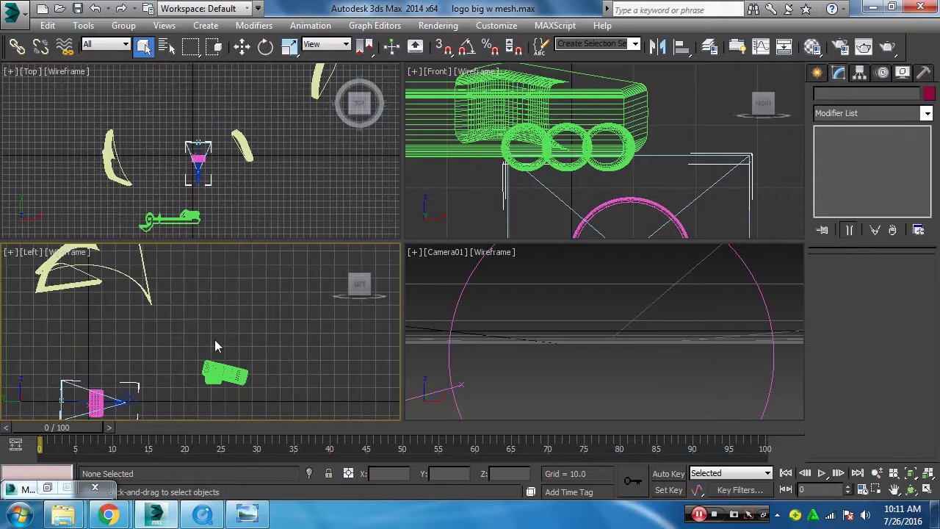
{"action": "key", "text": "p"}
{"action": "mouse_move", "coordinate": [224, 342]}
{"action": "middle_mouse_down", "text": "alt"}
{"action": "mouse_move", "coordinate": [263, 365]}
{"action": "mouse_move", "coordinate": [359, 317]}
{"action": "mouse_move", "coordinate": [341, 334]}
{"action": "middle_mouse_up", "text": "alt"}
{"action": "key", "text": "alt+w"}
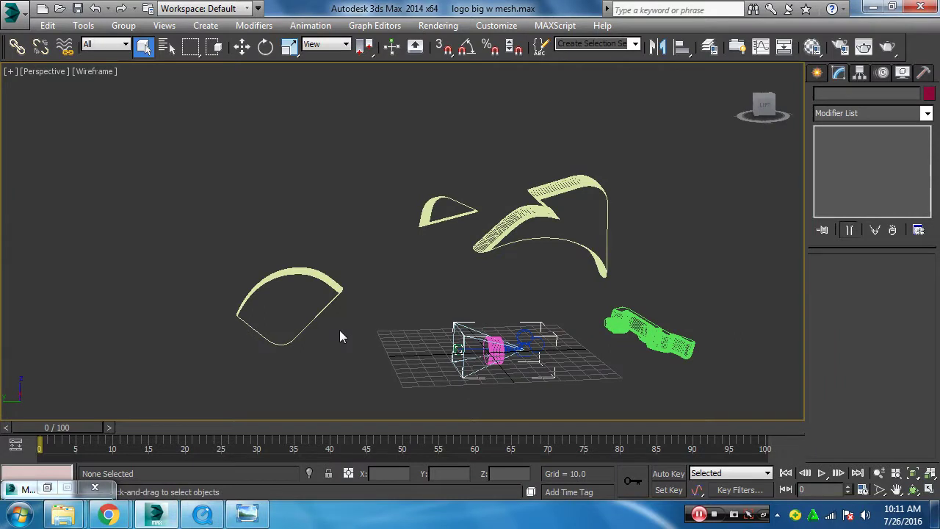
Switch to Realistic shading with F3 and orbit, zoom and pan around the camera and logo
{"action": "key", "text": "F3"}
{"action": "middle_click_drag", "start_coordinate": [413, 304], "coordinate": [407, 291]}
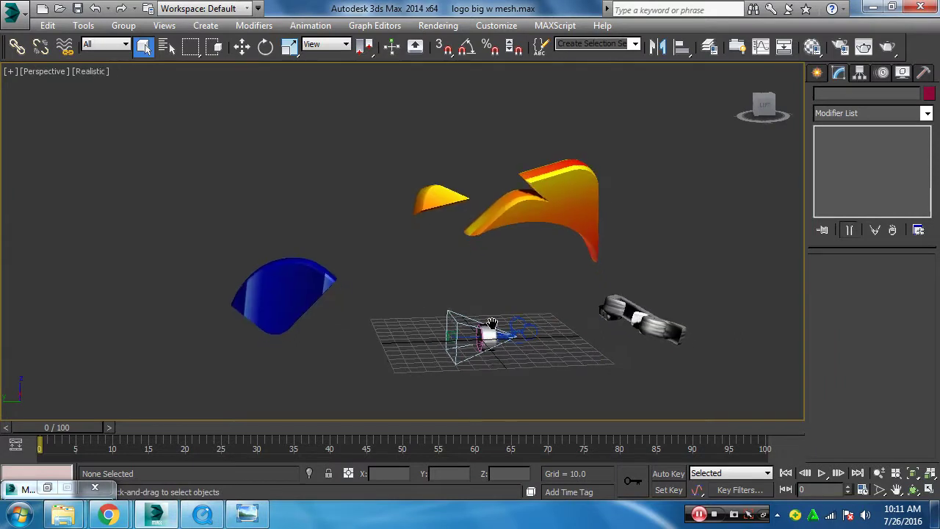
{"action": "middle_click_drag", "start_coordinate": [491, 323], "coordinate": [464, 300]}
{"action": "mouse_move", "coordinate": [557, 313]}
{"action": "middle_mouse_down", "text": "alt"}
{"action": "mouse_move", "coordinate": [506, 324]}
{"action": "mouse_move", "coordinate": [478, 357]}
{"action": "middle_mouse_up", "text": "alt"}
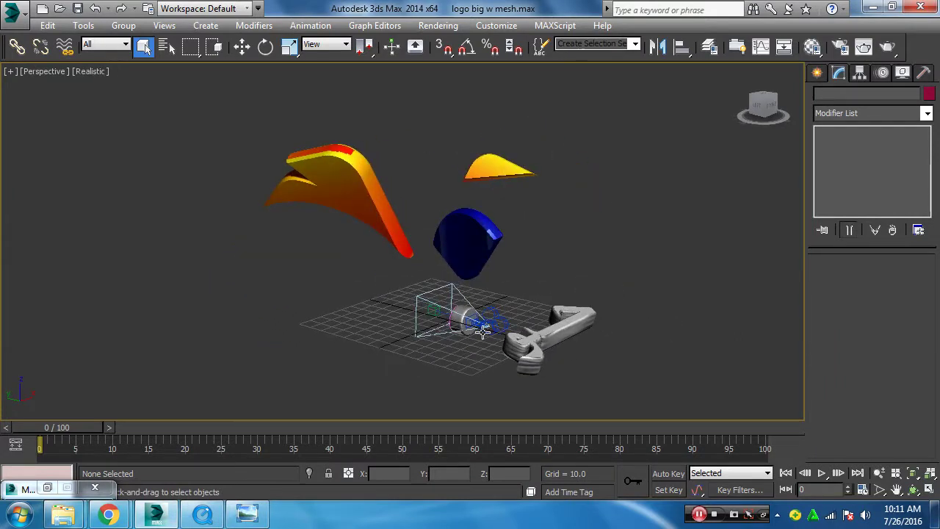
{"action": "scroll", "coordinate": [445, 294], "scroll_direction": "up", "scroll_amount": 2}
{"action": "scroll", "coordinate": [445, 297], "scroll_direction": "up", "scroll_amount": 4}
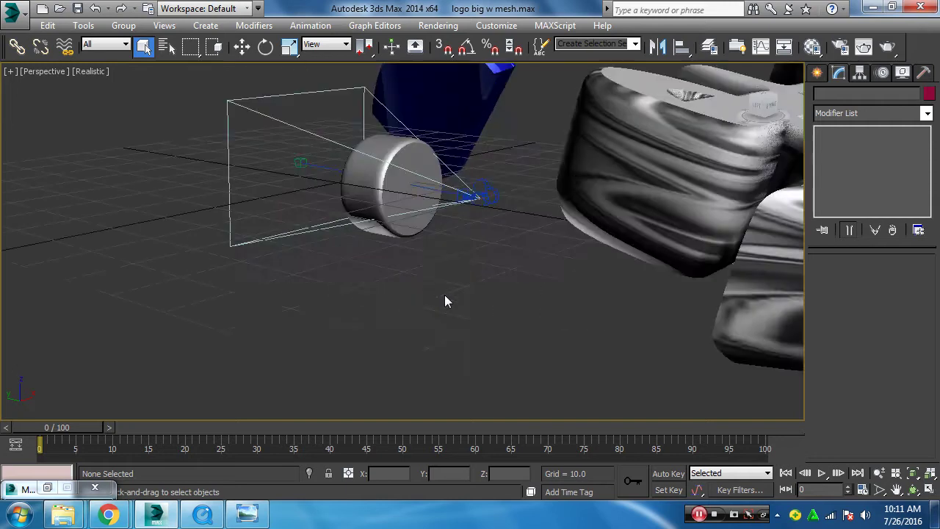
{"action": "middle_click_drag", "start_coordinate": [416, 264], "coordinate": [474, 286], "text": "alt"}
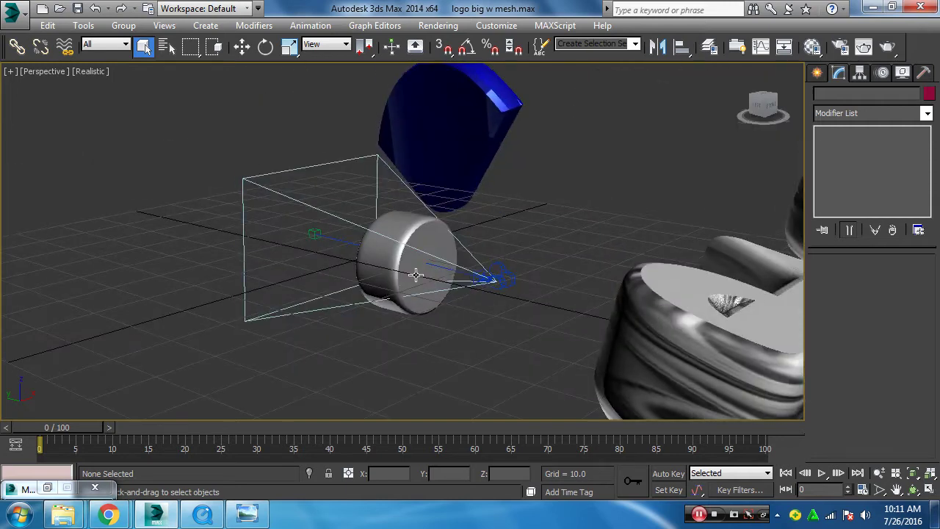
{"action": "scroll", "coordinate": [306, 294], "scroll_direction": "down", "scroll_amount": 1}
{"action": "scroll", "coordinate": [306, 293], "scroll_direction": "down", "scroll_amount": 4}
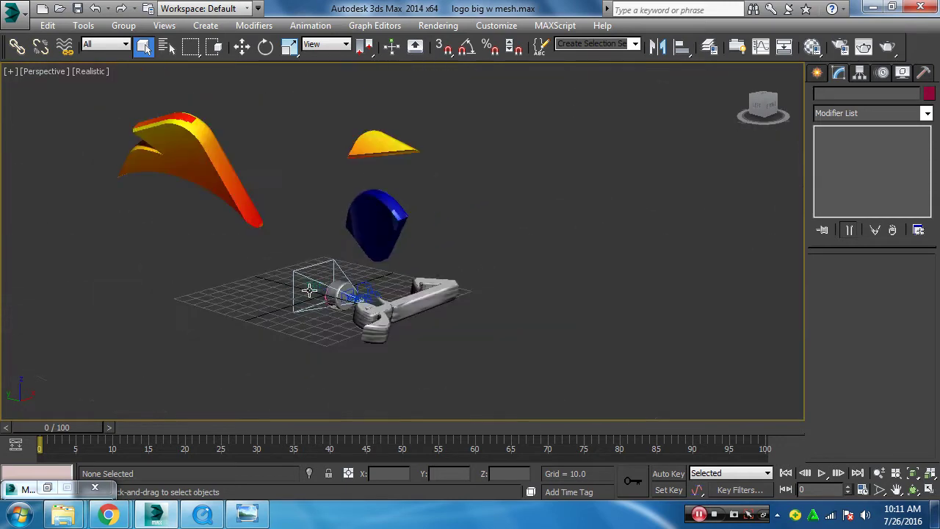
{"action": "middle_click_drag", "start_coordinate": [308, 291], "coordinate": [413, 319]}
Select 'logo top left' and scrub the animation from frame 0 to final frame 100
{"action": "left_click", "coordinate": [311, 193]}
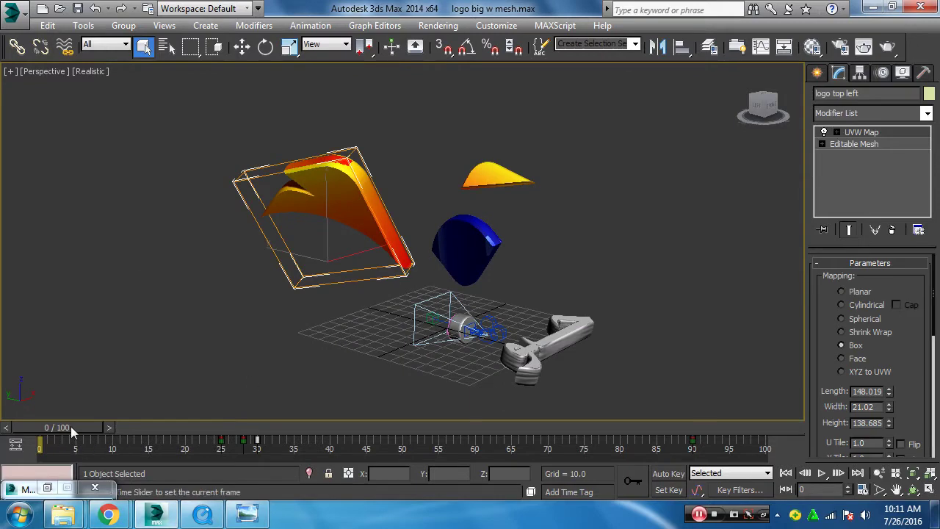
{"action": "left_click_drag", "start_coordinate": [62, 432], "coordinate": [59, 433]}
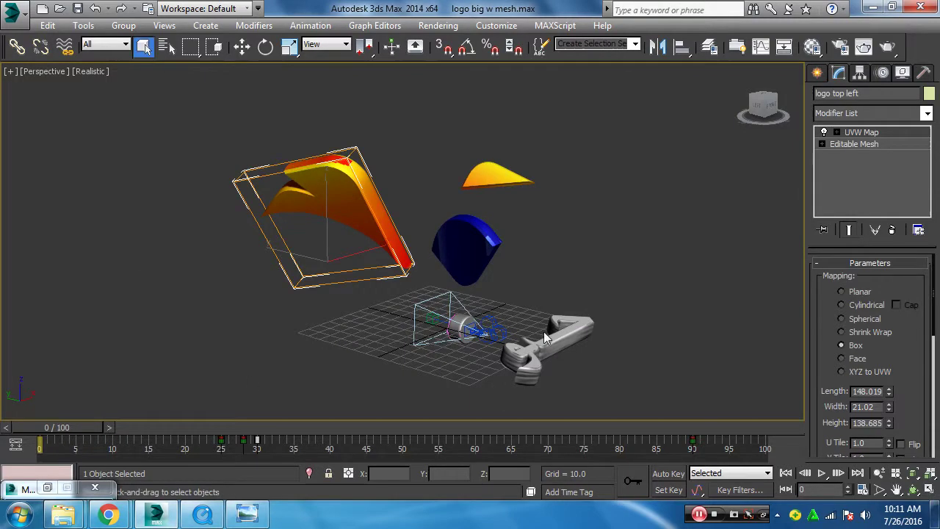
{"action": "middle_click_drag", "start_coordinate": [536, 330], "coordinate": [497, 294]}
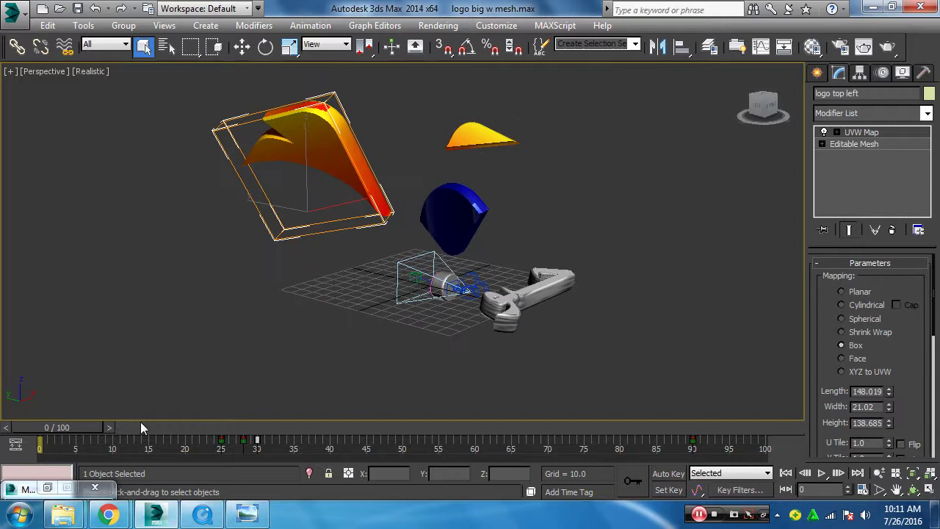
{"action": "mouse_move", "coordinate": [107, 426]}
{"action": "left_mouse_down"}
{"action": "mouse_move", "coordinate": [251, 433]}
{"action": "mouse_move", "coordinate": [194, 433]}
{"action": "left_mouse_up"}
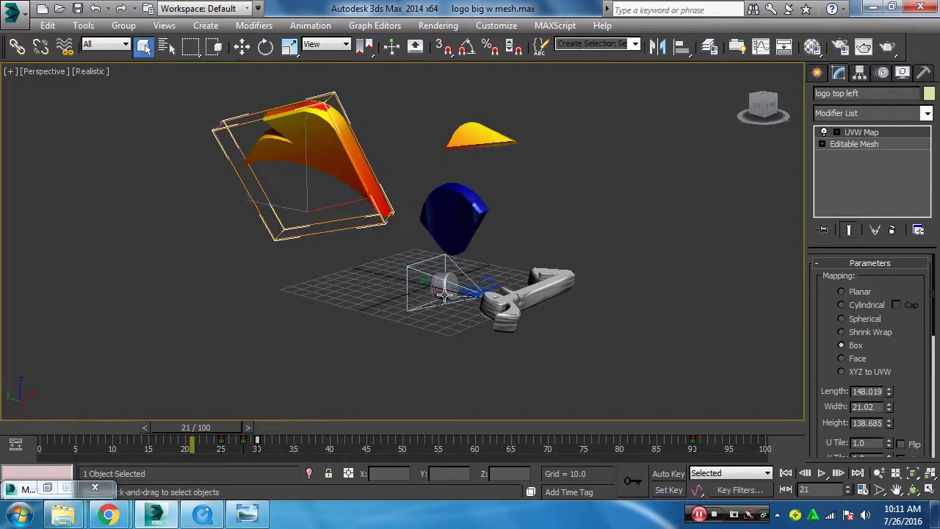
{"action": "scroll", "coordinate": [444, 294], "scroll_direction": "up", "scroll_amount": 3}
{"action": "scroll", "coordinate": [422, 225], "scroll_direction": "up", "scroll_amount": 2}
{"action": "scroll", "coordinate": [421, 281], "scroll_direction": "up", "scroll_amount": 3}
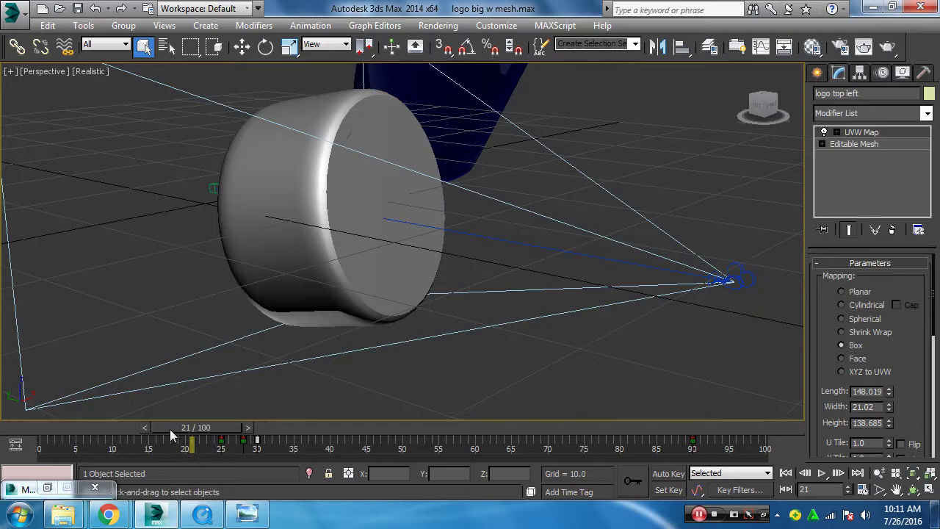
{"action": "mouse_move", "coordinate": [196, 429]}
{"action": "left_mouse_down"}
{"action": "mouse_move", "coordinate": [185, 451]}
{"action": "mouse_move", "coordinate": [311, 456]}
{"action": "mouse_move", "coordinate": [37, 449]}
{"action": "left_mouse_up"}
{"action": "key", "text": "q"}
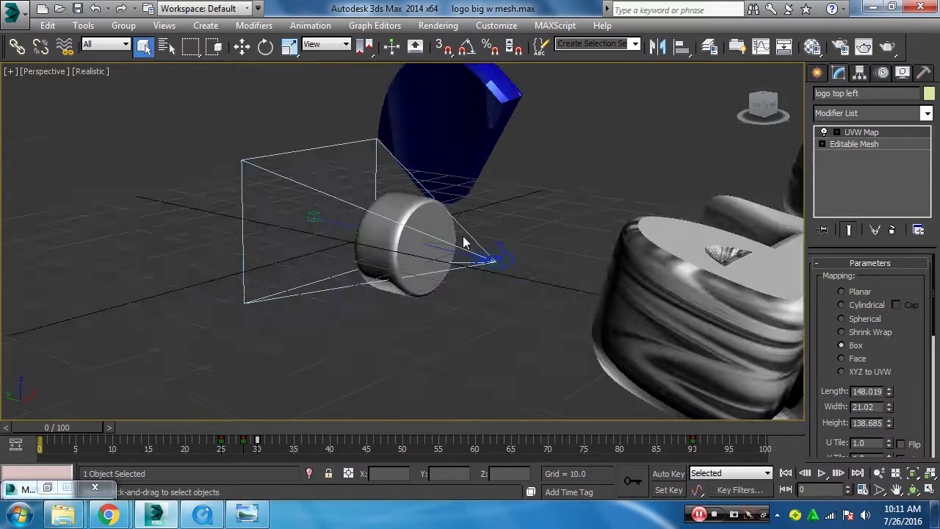
{"action": "scroll", "coordinate": [463, 242], "scroll_direction": "down", "scroll_amount": 3}
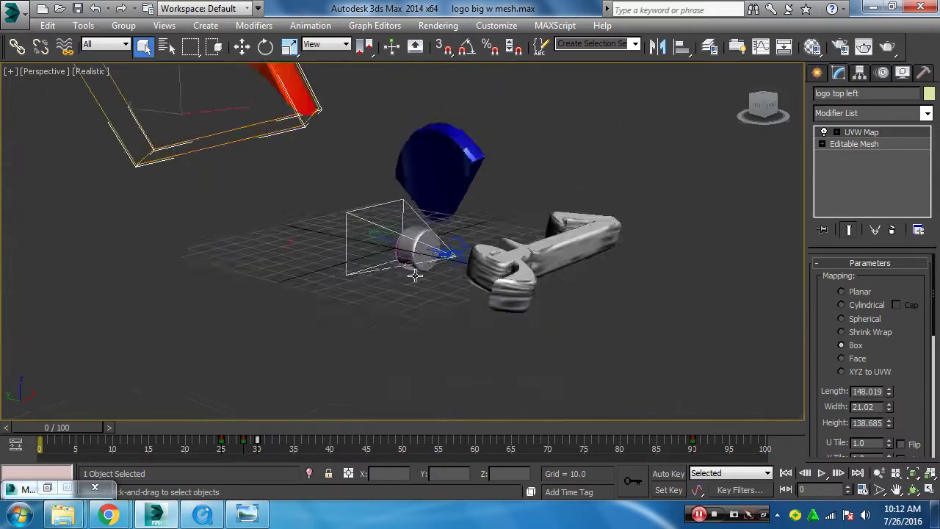
{"action": "scroll", "coordinate": [296, 262], "scroll_direction": "down", "scroll_amount": 2}
{"action": "scroll", "coordinate": [295, 261], "scroll_direction": "down", "scroll_amount": 2}
{"action": "left_click_drag", "start_coordinate": [81, 429], "coordinate": [797, 441]}
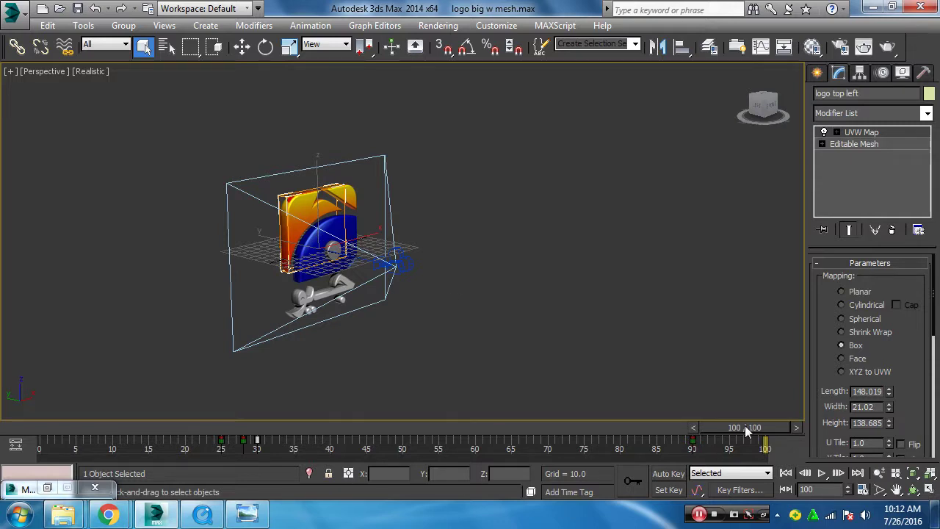
{"action": "mouse_move", "coordinate": [744, 427]}
{"action": "left_mouse_down"}
{"action": "mouse_move", "coordinate": [708, 427]}
{"action": "mouse_move", "coordinate": [762, 432]}
{"action": "left_mouse_up"}
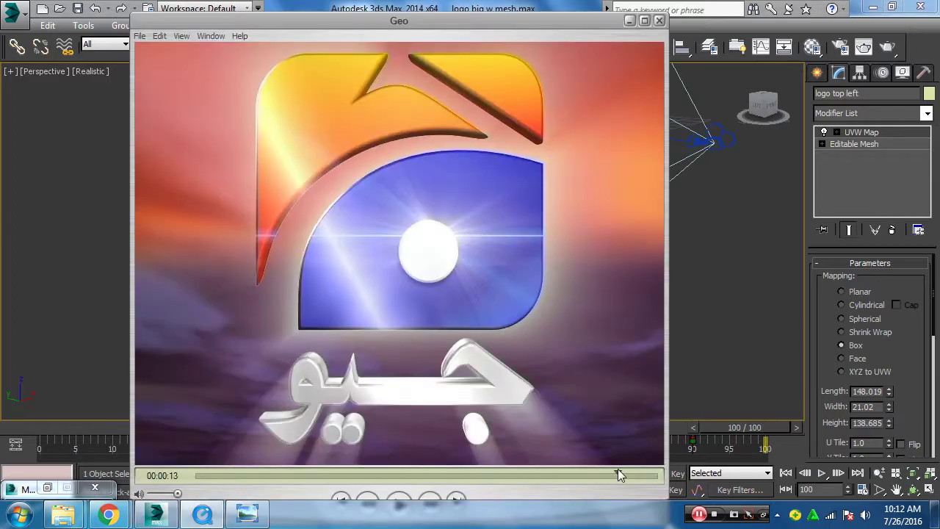
{"action": "mouse_move", "coordinate": [618, 474]}
{"action": "left_mouse_down"}
{"action": "mouse_move", "coordinate": [671, 474]}
{"action": "mouse_move", "coordinate": [414, 479]}
{"action": "mouse_move", "coordinate": [453, 479]}
{"action": "mouse_move", "coordinate": [407, 491]}
{"action": "mouse_move", "coordinate": [416, 490]}
{"action": "left_mouse_up"}
{"action": "key", "text": "alt+Tab"}
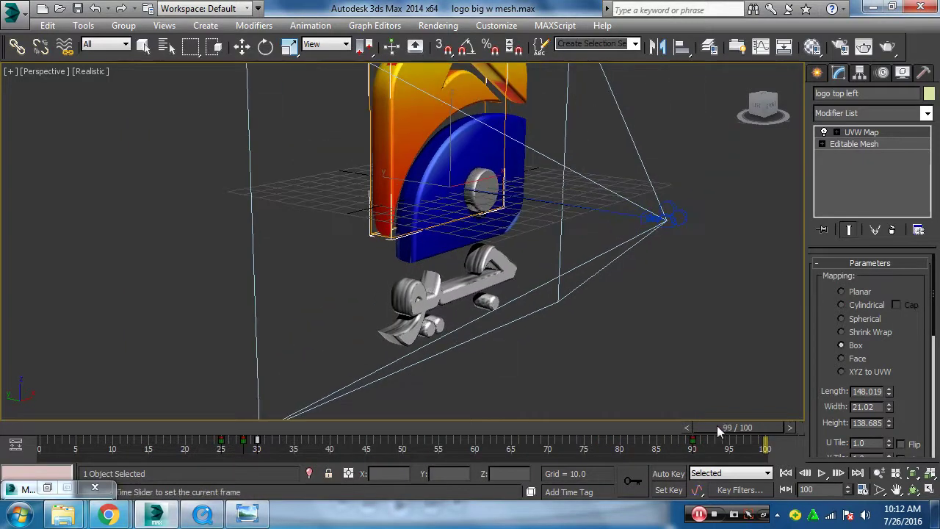
{"action": "left_click_drag", "start_coordinate": [690, 435], "coordinate": [674, 430]}
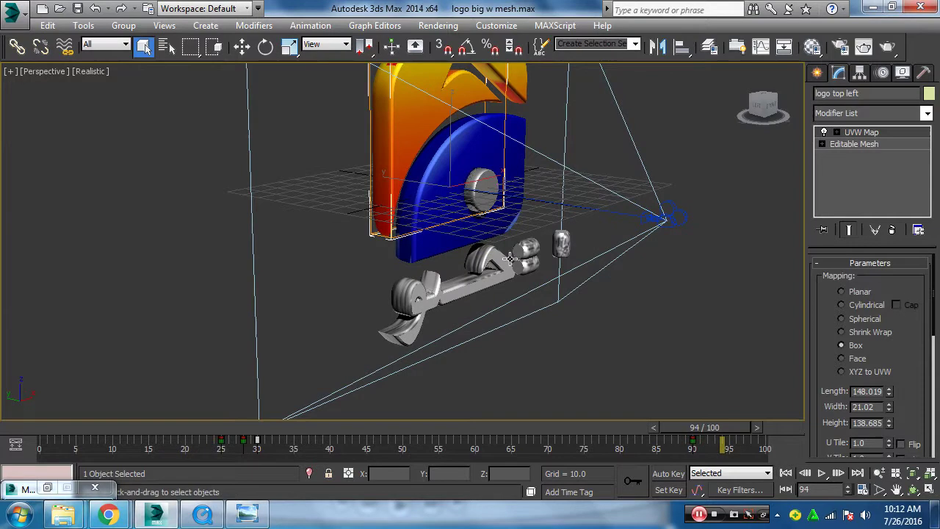
{"action": "left_click", "coordinate": [561, 246]}
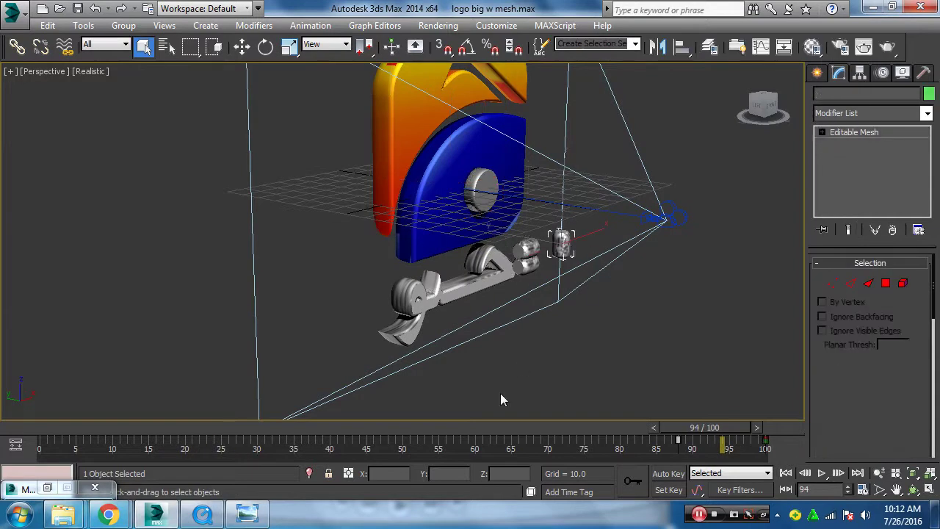
{"action": "left_click_drag", "start_coordinate": [718, 433], "coordinate": [692, 434]}
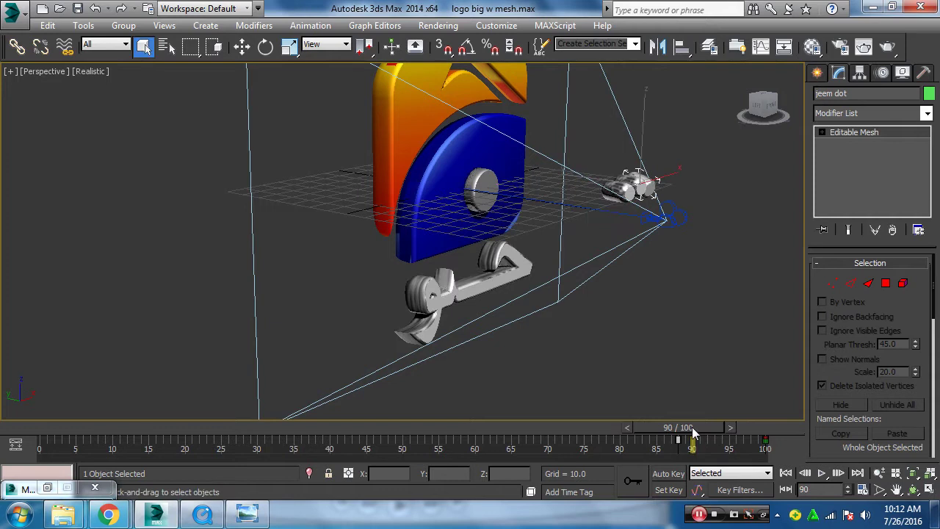
{"action": "left_click_drag", "start_coordinate": [692, 434], "coordinate": [672, 443]}
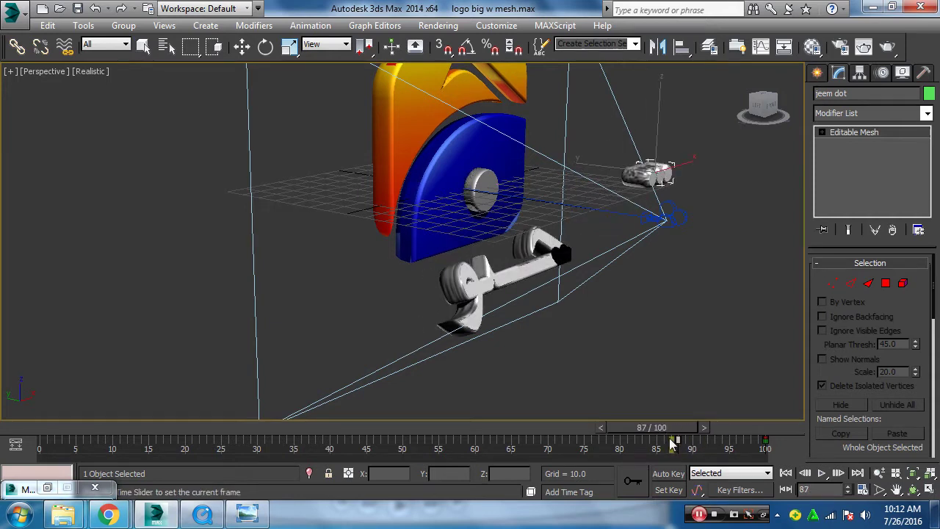
{"action": "left_click_drag", "start_coordinate": [670, 439], "coordinate": [641, 439]}
{"action": "left_click", "coordinate": [202, 514]}
{"action": "left_click_drag", "start_coordinate": [411, 479], "coordinate": [369, 463]}
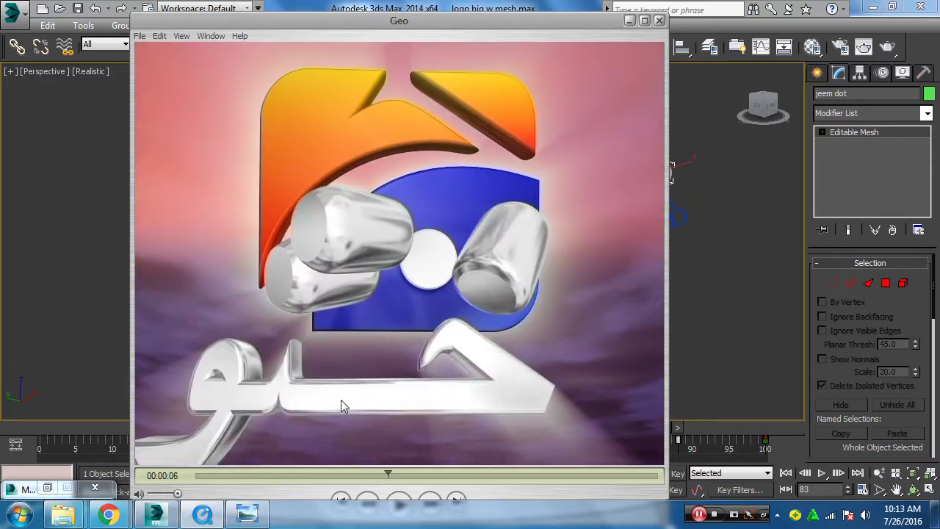
{"action": "left_click", "coordinate": [424, 5]}
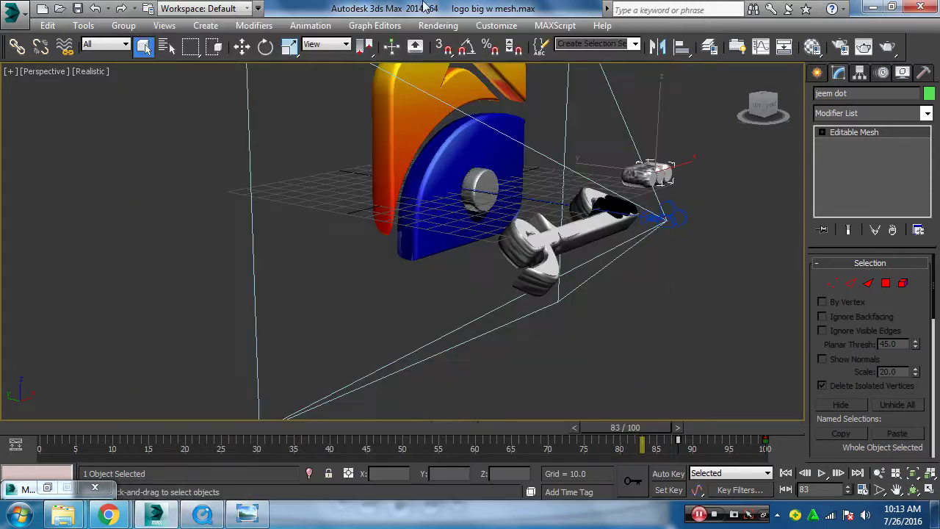
{"action": "left_click_drag", "start_coordinate": [632, 428], "coordinate": [388, 427]}
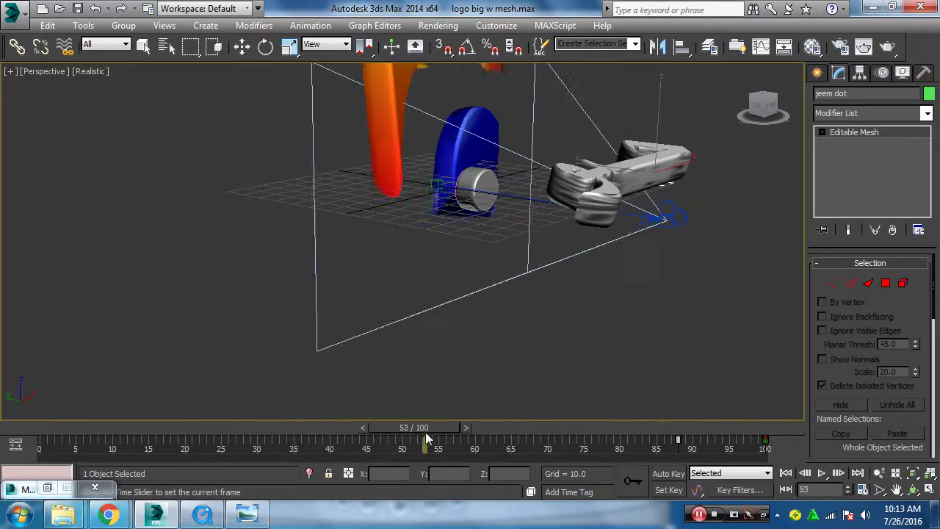
{"action": "mouse_move", "coordinate": [485, 236]}
{"action": "middle_mouse_down"}
{"action": "mouse_move", "coordinate": [485, 244]}
{"action": "mouse_move", "coordinate": [419, 258]}
{"action": "middle_mouse_up"}
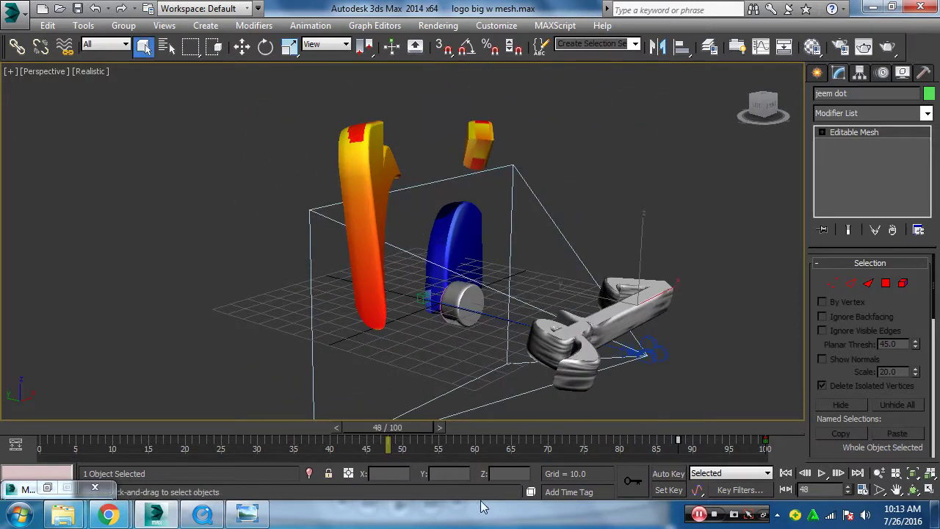
{"action": "left_click_drag", "start_coordinate": [415, 431], "coordinate": [227, 435]}
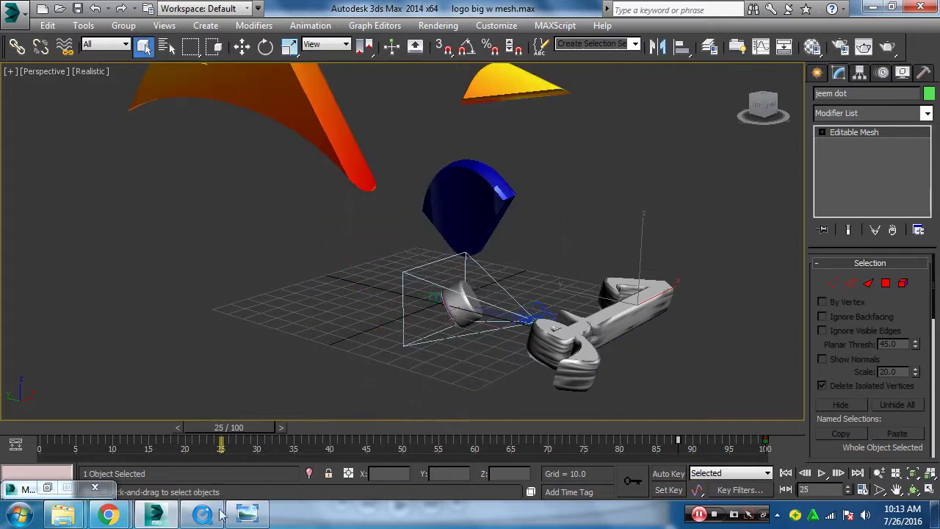
{"action": "mouse_move", "coordinate": [389, 476]}
{"action": "left_mouse_down"}
{"action": "mouse_move", "coordinate": [269, 488]}
{"action": "mouse_move", "coordinate": [294, 488]}
{"action": "left_mouse_up"}
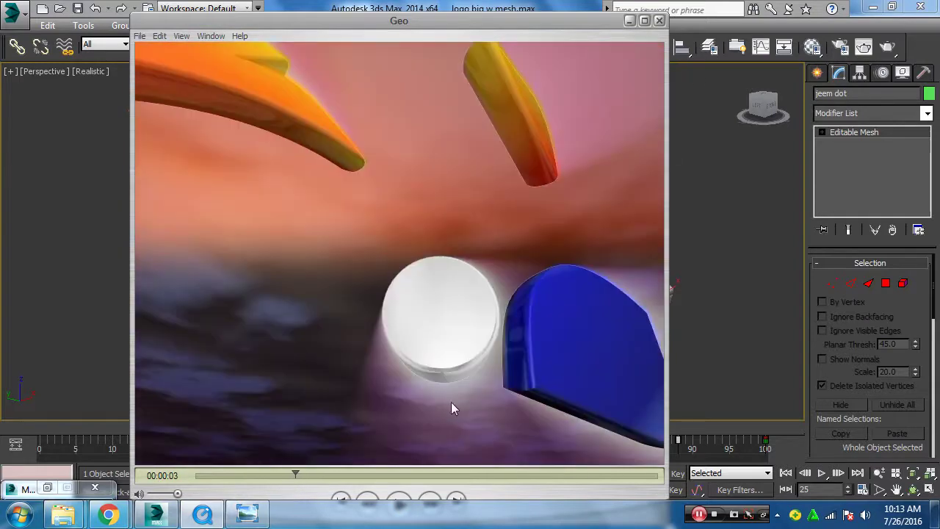
{"action": "key", "text": "ctrl+w"}
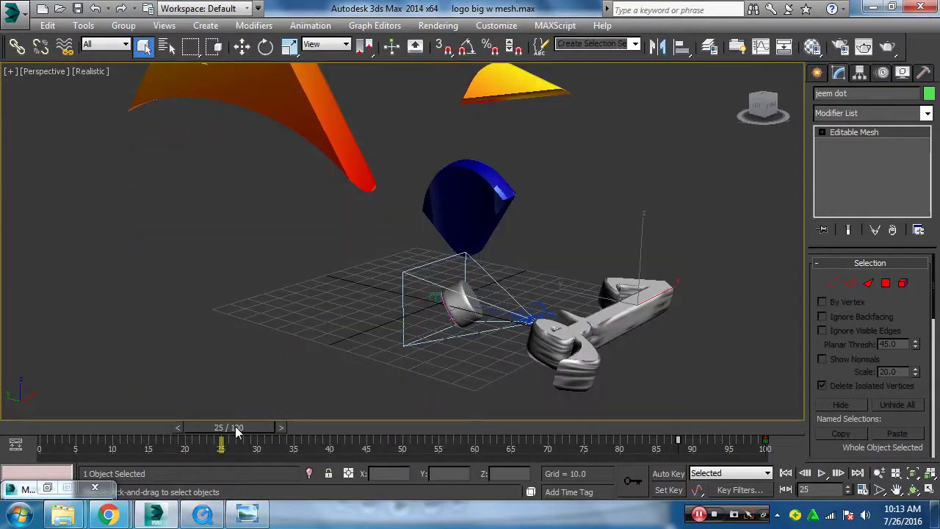
{"action": "mouse_move", "coordinate": [238, 434]}
{"action": "left_mouse_down"}
{"action": "mouse_move", "coordinate": [138, 441]}
{"action": "mouse_move", "coordinate": [286, 443]}
{"action": "mouse_move", "coordinate": [66, 443]}
{"action": "mouse_move", "coordinate": [9, 456]}
{"action": "left_mouse_up"}
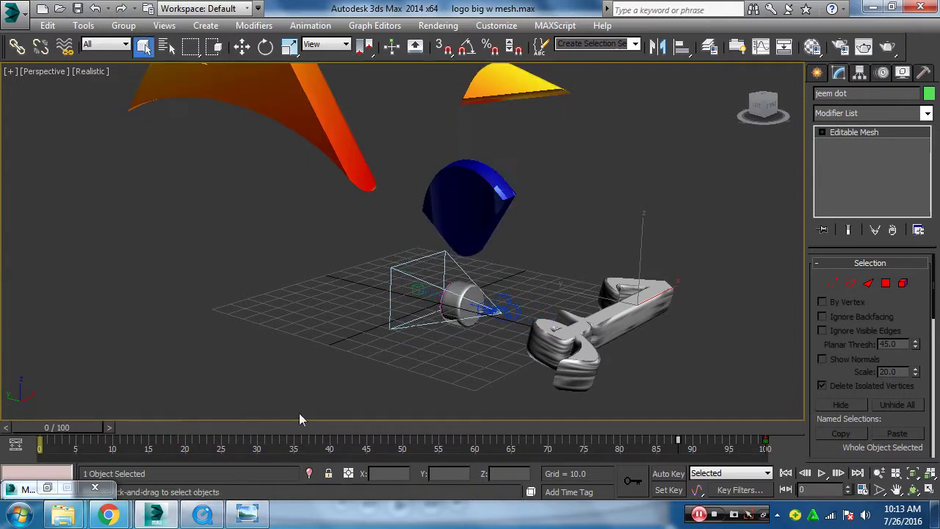
{"action": "right_click", "coordinate": [291, 296]}
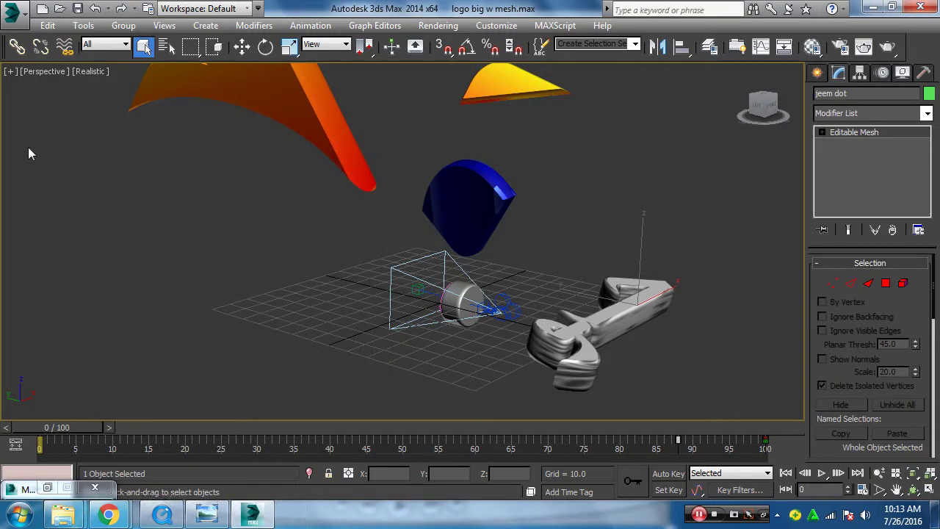
Zoom and pan the maximized Perspective view to frame the logo pieces
{"action": "right_click", "coordinate": [296, 281]}
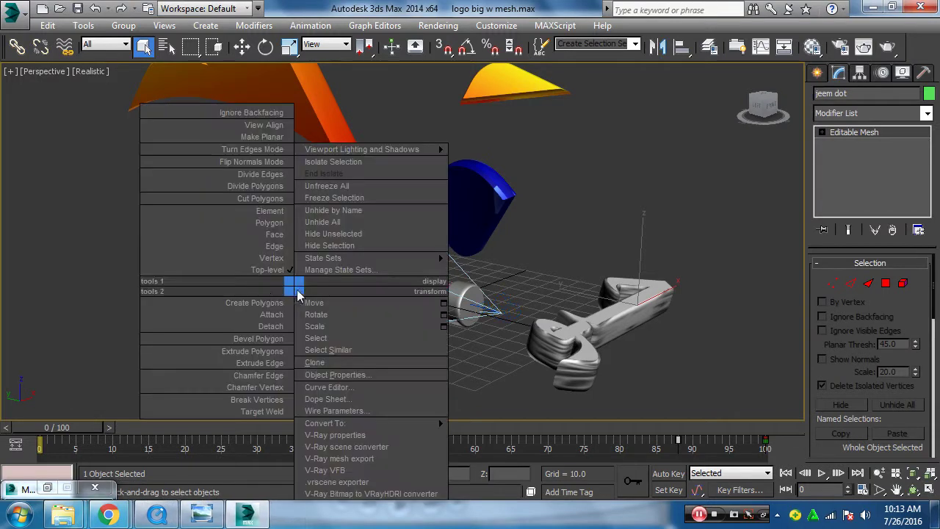
{"action": "left_click", "coordinate": [326, 226]}
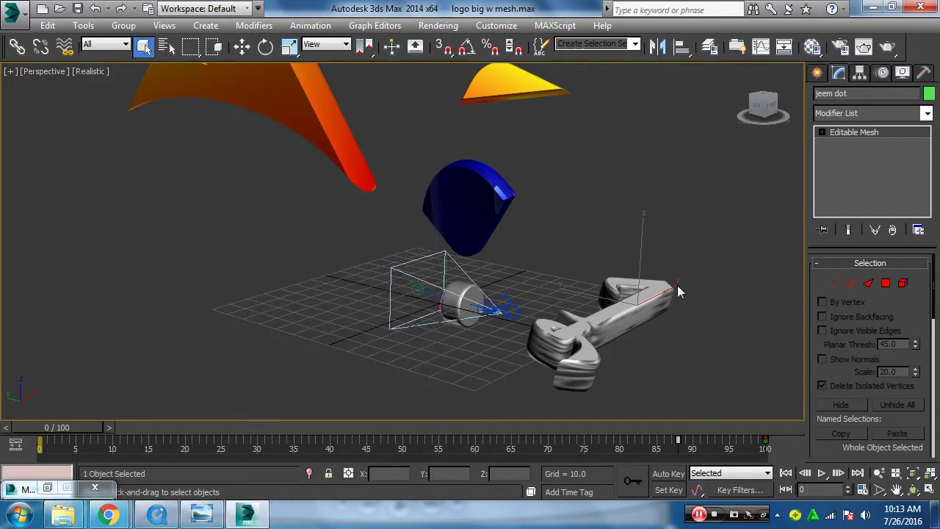
{"action": "scroll", "coordinate": [409, 376], "scroll_direction": "down", "scroll_amount": 10}
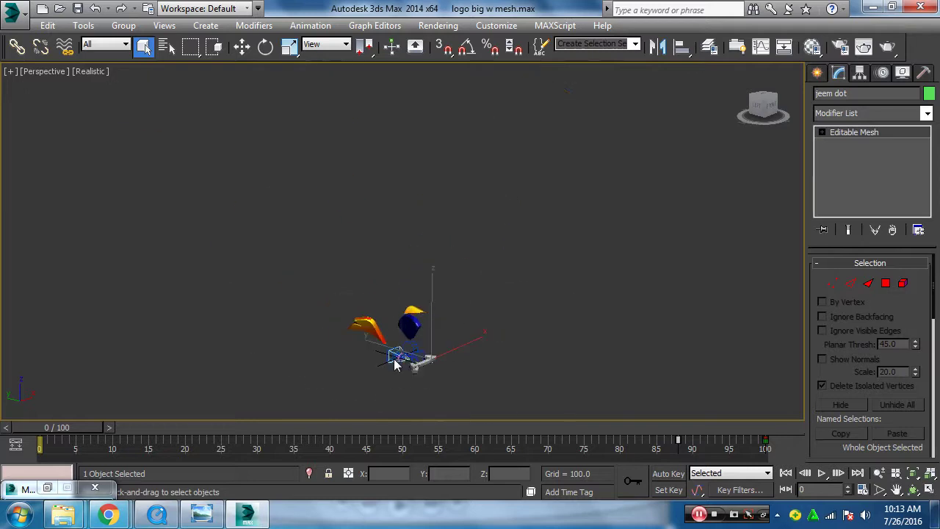
{"action": "scroll", "coordinate": [409, 346], "scroll_direction": "up", "scroll_amount": 6}
{"action": "left_click", "coordinate": [894, 79]}
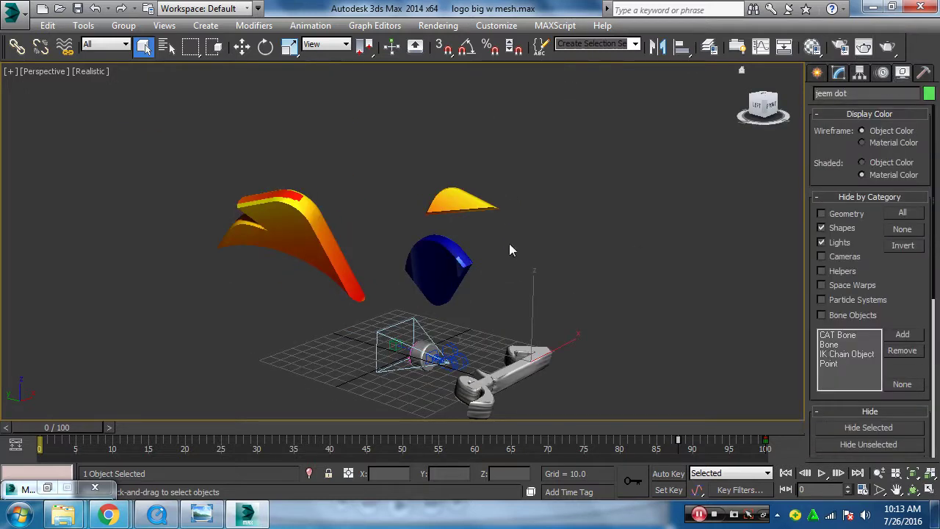
{"action": "middle_click_drag", "start_coordinate": [352, 346], "coordinate": [436, 268]}
Scrub through the logo pieces' animation, then restore the four-viewport layout
{"action": "mouse_move", "coordinate": [79, 425]}
{"action": "left_mouse_down"}
{"action": "mouse_move", "coordinate": [376, 443]}
{"action": "mouse_move", "coordinate": [44, 433]}
{"action": "left_mouse_up"}
{"action": "key", "text": "q"}
{"action": "middle_click_drag", "start_coordinate": [631, 222], "coordinate": [543, 333]}
{"action": "scroll", "coordinate": [544, 333], "scroll_direction": "up", "scroll_amount": 2}
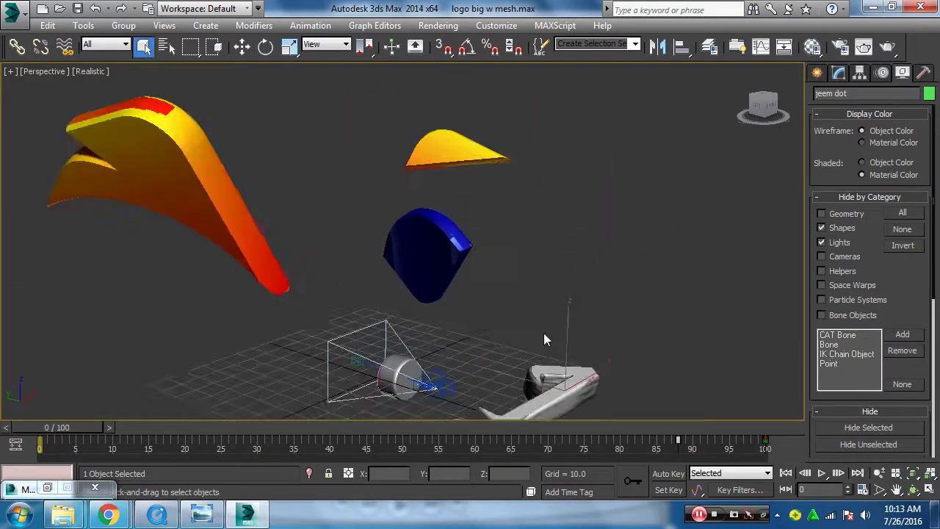
{"action": "scroll", "coordinate": [544, 332], "scroll_direction": "up", "scroll_amount": 2}
{"action": "scroll", "coordinate": [481, 328], "scroll_direction": "up", "scroll_amount": 2}
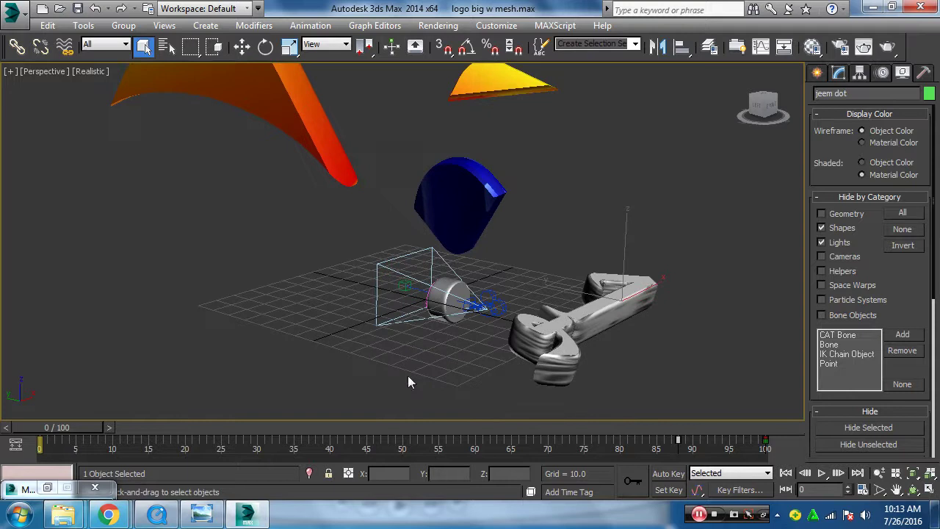
{"action": "mouse_move", "coordinate": [66, 426]}
{"action": "left_mouse_down"}
{"action": "mouse_move", "coordinate": [472, 454]}
{"action": "mouse_move", "coordinate": [437, 455]}
{"action": "mouse_move", "coordinate": [272, 398]}
{"action": "mouse_move", "coordinate": [256, 434]}
{"action": "left_mouse_up"}
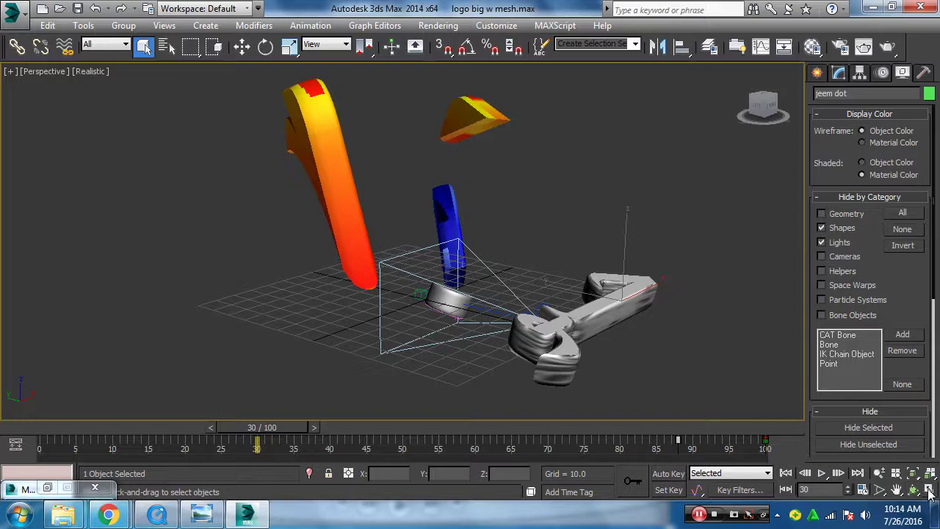
{"action": "left_click", "coordinate": [912, 489]}
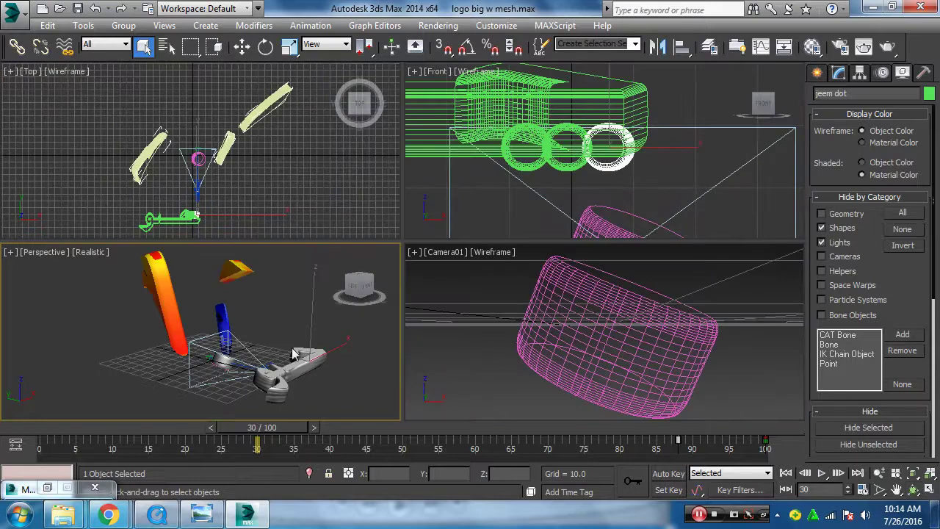
Select Camera01 and show its lens parameters in the Modify panel
{"action": "mouse_move", "coordinate": [276, 359]}
{"action": "middle_mouse_down", "text": "alt"}
{"action": "mouse_move", "coordinate": [395, 339]}
{"action": "mouse_move", "coordinate": [231, 355]}
{"action": "middle_mouse_up", "text": "alt"}
{"action": "left_click", "coordinate": [193, 339]}
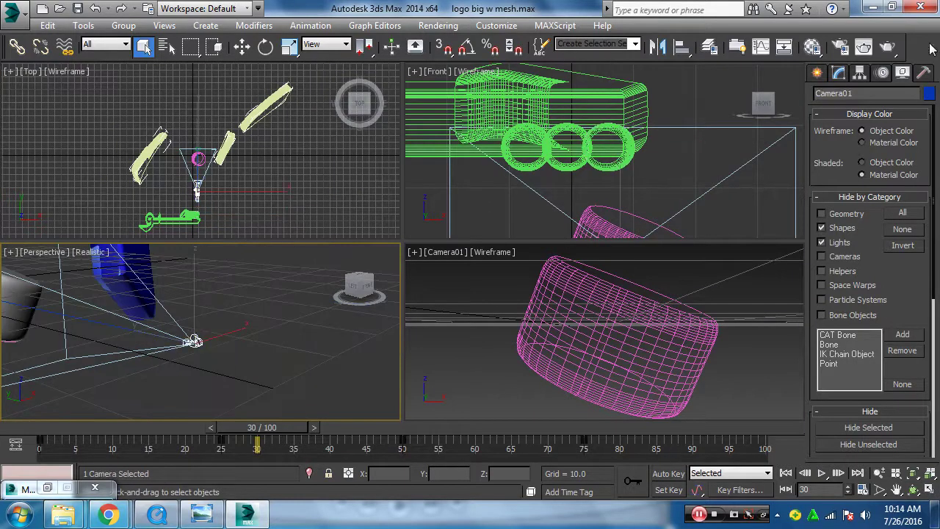
{"action": "left_click", "coordinate": [839, 73]}
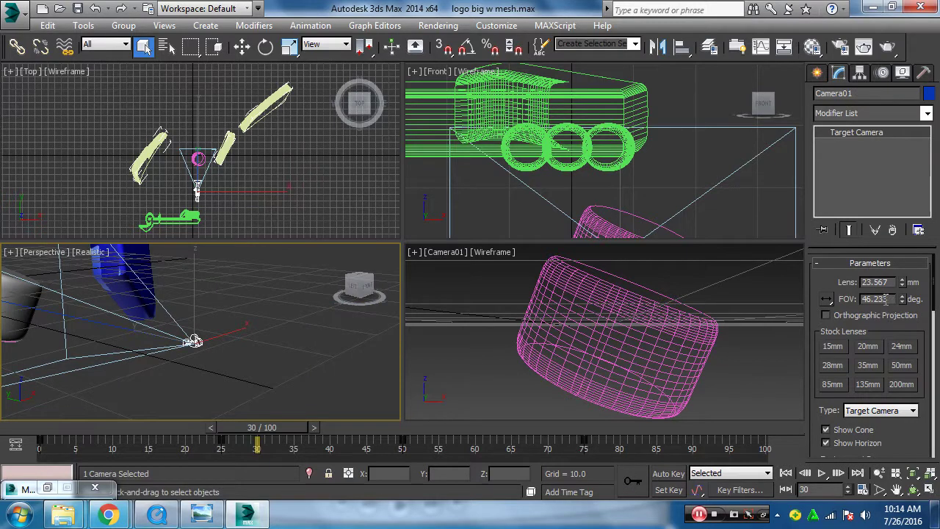
Maximize the Camera01 view in Realistic shading, scrub its animation, and return to frame 0
{"action": "right_click", "coordinate": [459, 335]}
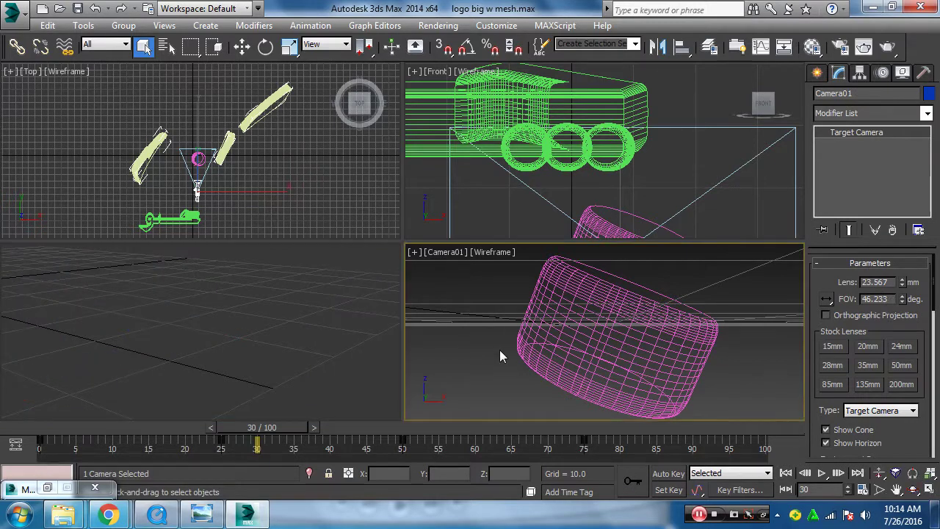
{"action": "key", "text": "alt+w"}
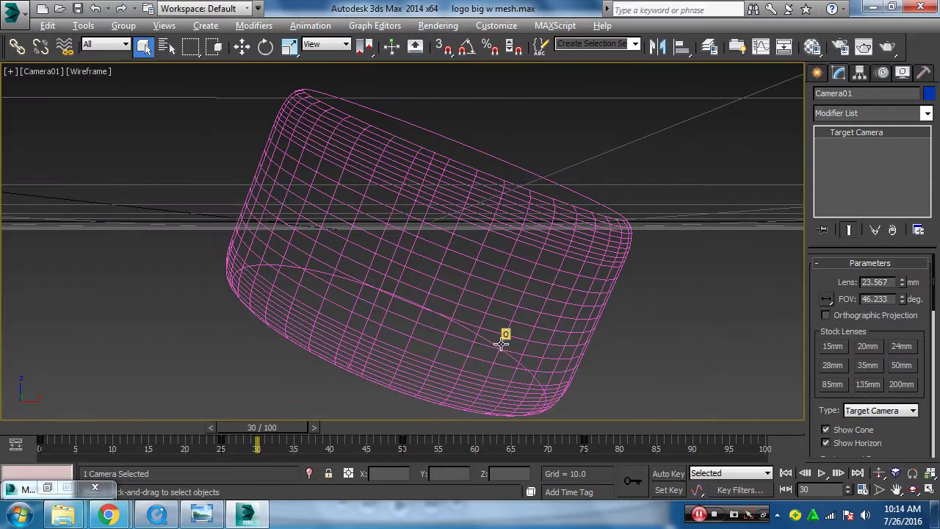
{"action": "key", "text": "F3"}
{"action": "mouse_move", "coordinate": [282, 432]}
{"action": "left_mouse_down"}
{"action": "mouse_move", "coordinate": [129, 431]}
{"action": "mouse_move", "coordinate": [606, 473]}
{"action": "mouse_move", "coordinate": [763, 447]}
{"action": "left_mouse_up"}
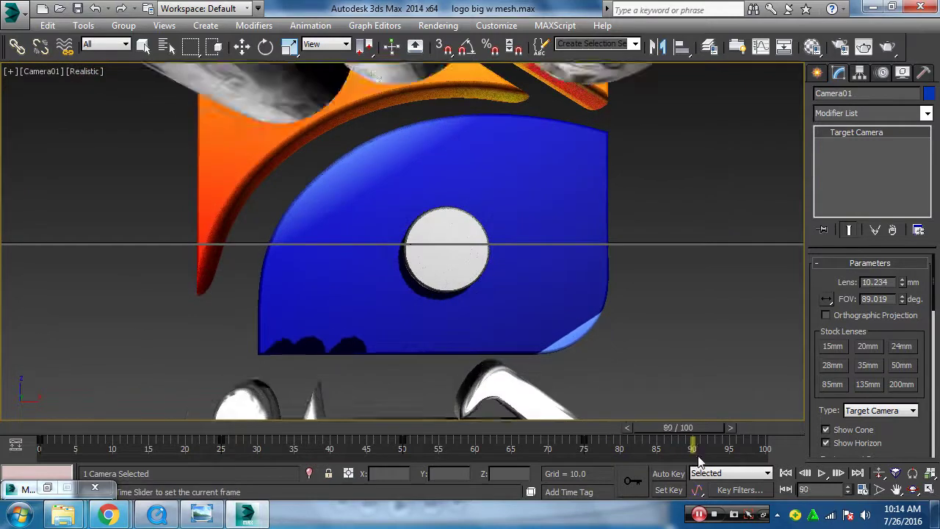
{"action": "left_click", "coordinate": [785, 473]}
{"action": "key", "text": "q"}
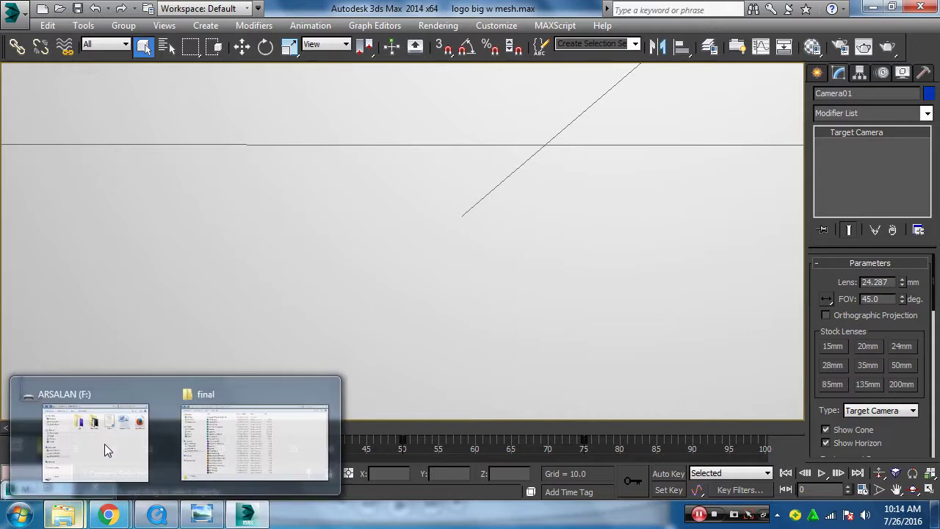
Start File > Open and get past the save-changes prompt
{"action": "left_click", "coordinate": [60, 9]}
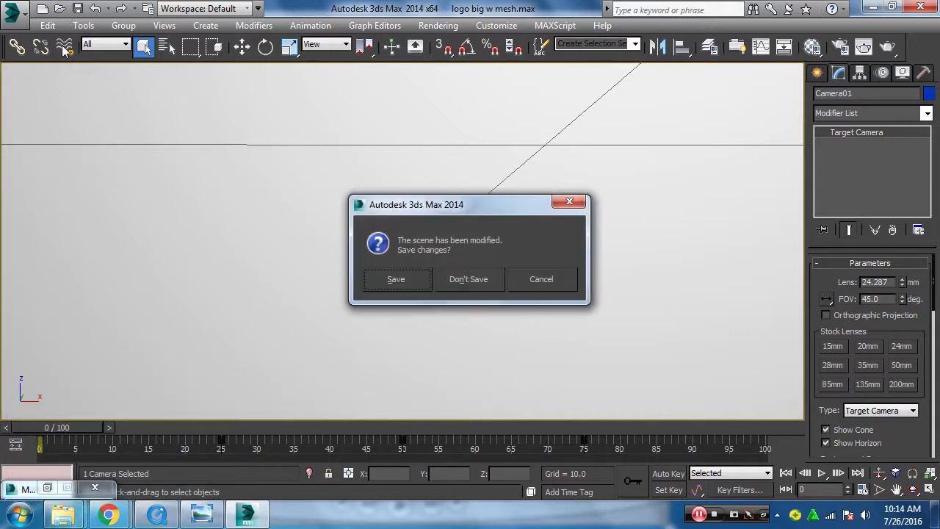
{"action": "left_click", "coordinate": [457, 277]}
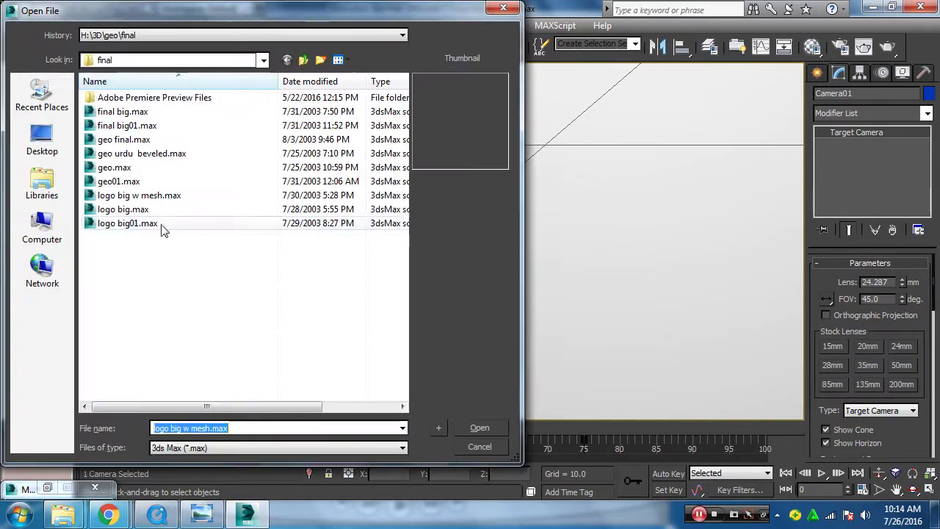
{"action": "left_click_drag", "start_coordinate": [193, 12], "coordinate": [214, 43]}
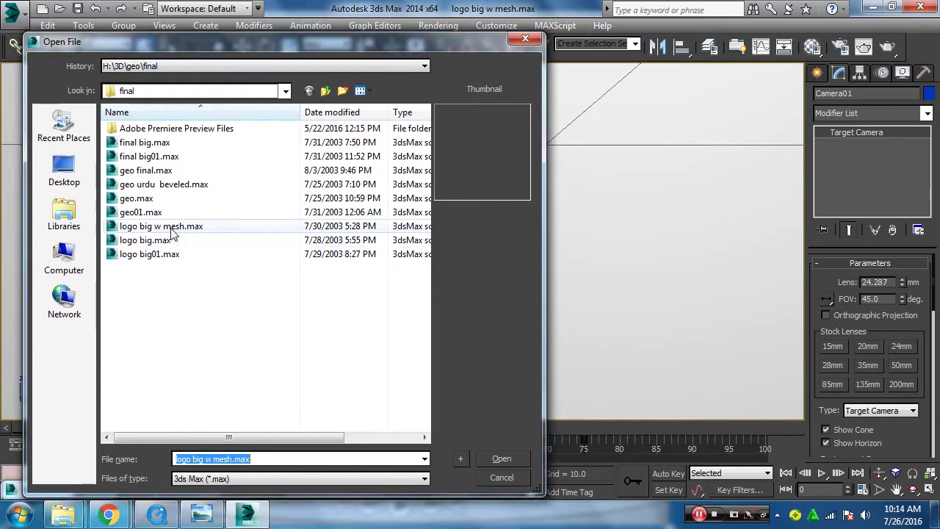
Preview the final folder's .max scenes and open final big01.max
{"action": "left_click", "coordinate": [150, 214]}
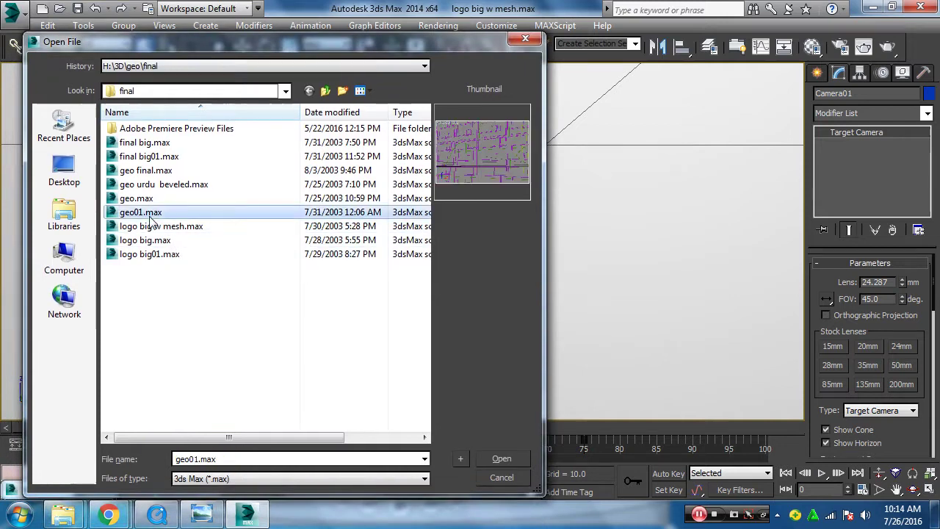
{"action": "left_click", "coordinate": [144, 199]}
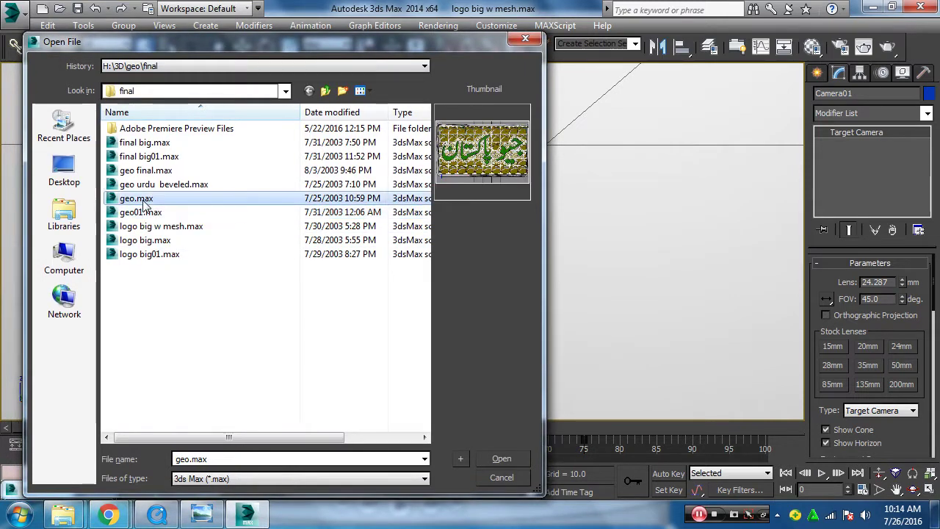
{"action": "left_click", "coordinate": [151, 186]}
{"action": "left_click", "coordinate": [149, 173]}
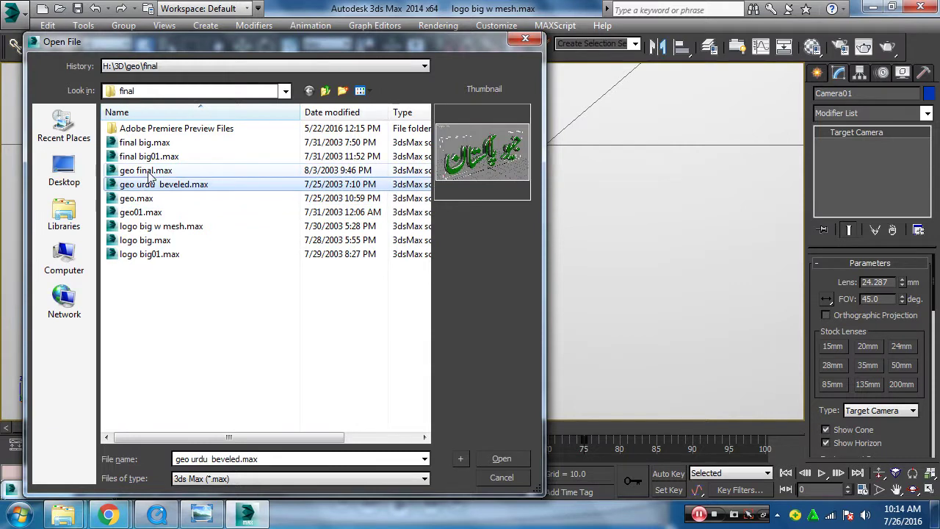
{"action": "left_click", "coordinate": [152, 157]}
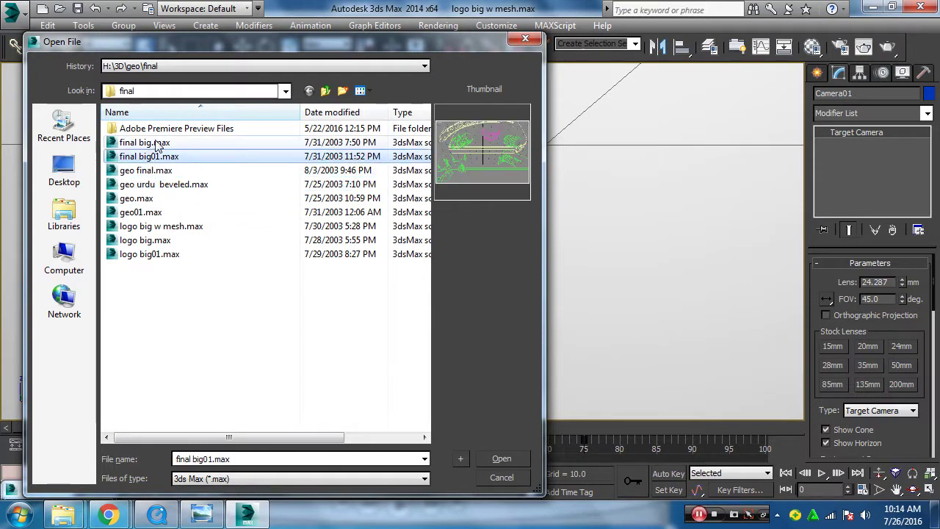
{"action": "left_click", "coordinate": [161, 144]}
{"action": "left_click", "coordinate": [161, 157]}
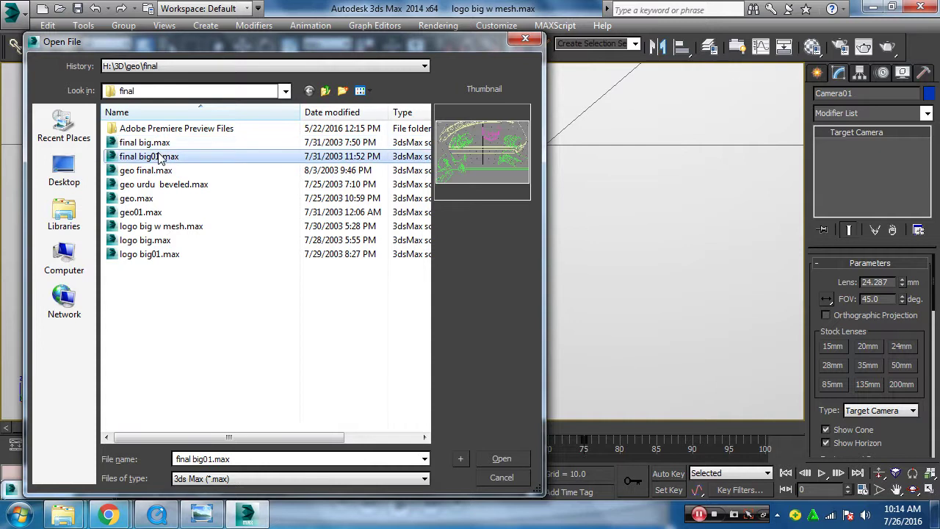
{"action": "left_click", "coordinate": [503, 458]}
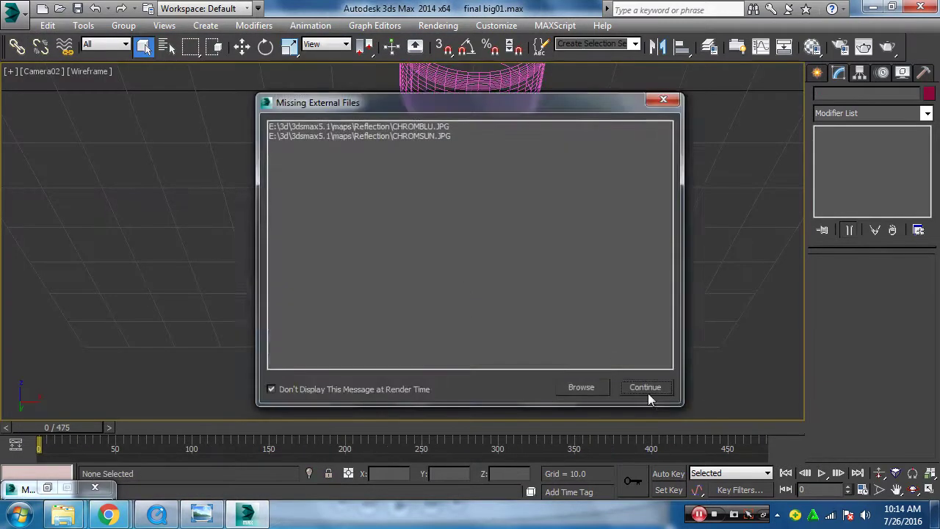
Continue past the missing-files warning and return to the four-viewport layout
{"action": "left_click", "coordinate": [649, 393]}
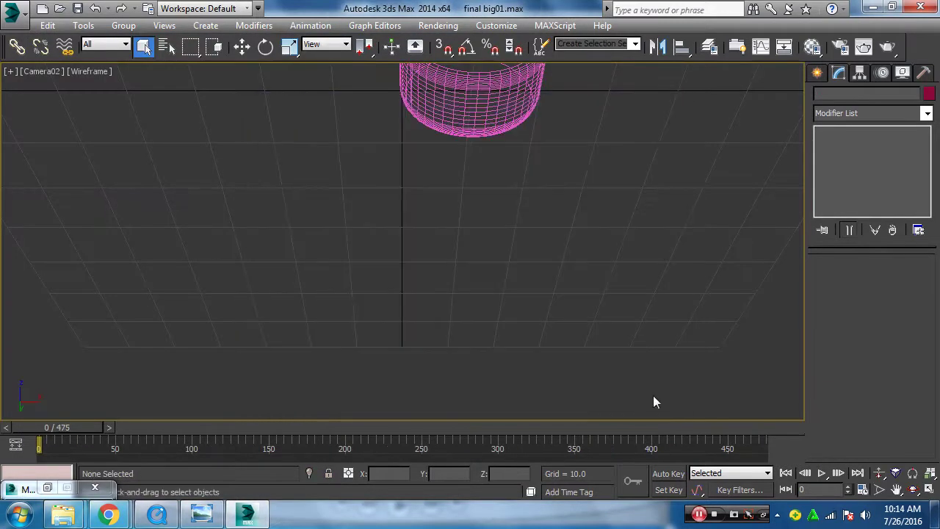
{"action": "left_click", "coordinate": [929, 489]}
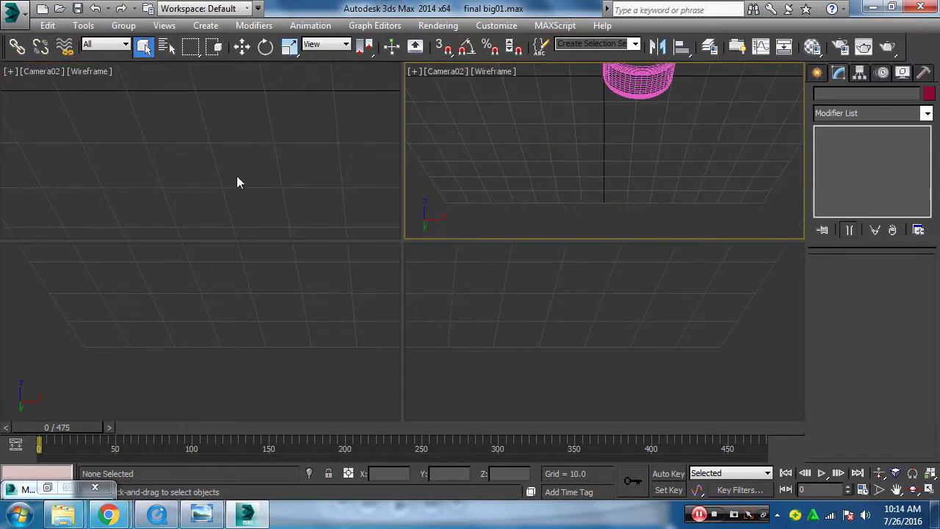
{"action": "left_click", "coordinate": [929, 489]}
{"action": "left_click", "coordinate": [930, 489]}
Bring the 3ds Max window back to the front and close the Material Editor
{"action": "left_click", "coordinate": [248, 516]}
{"action": "left_click", "coordinate": [248, 518]}
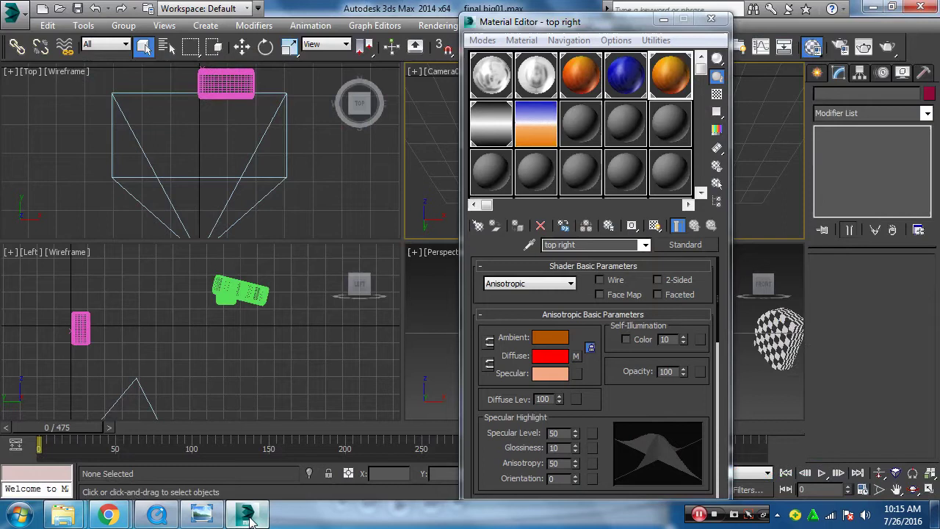
{"action": "left_click", "coordinate": [711, 20]}
{"action": "scroll", "coordinate": [183, 319], "scroll_direction": "down", "scroll_amount": 2}
{"action": "scroll", "coordinate": [210, 300], "scroll_direction": "down", "scroll_amount": 3}
{"action": "scroll", "coordinate": [242, 362], "scroll_direction": "down", "scroll_amount": 2}
{"action": "scroll", "coordinate": [243, 357], "scroll_direction": "up", "scroll_amount": 3}
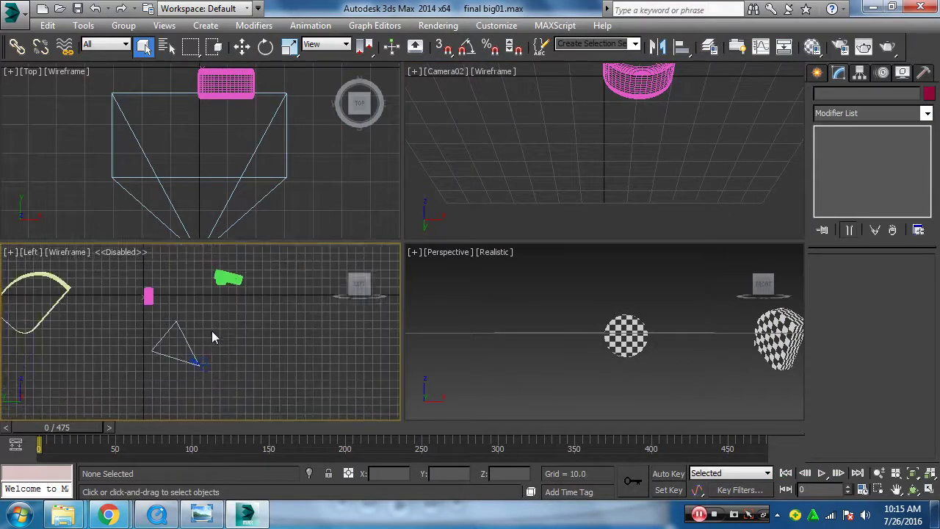
Reset to frame 0 and shade the Left, Perspective and Camera02 views realistically
{"action": "mouse_move", "coordinate": [88, 429]}
{"action": "left_mouse_down"}
{"action": "mouse_move", "coordinate": [177, 438]}
{"action": "mouse_move", "coordinate": [702, 433]}
{"action": "mouse_move", "coordinate": [59, 437]}
{"action": "mouse_move", "coordinate": [485, 461]}
{"action": "mouse_move", "coordinate": [519, 459]}
{"action": "mouse_move", "coordinate": [36, 455]}
{"action": "left_mouse_up"}
{"action": "left_click", "coordinate": [467, 180]}
{"action": "left_click", "coordinate": [371, 254]}
{"action": "key", "text": "F3"}
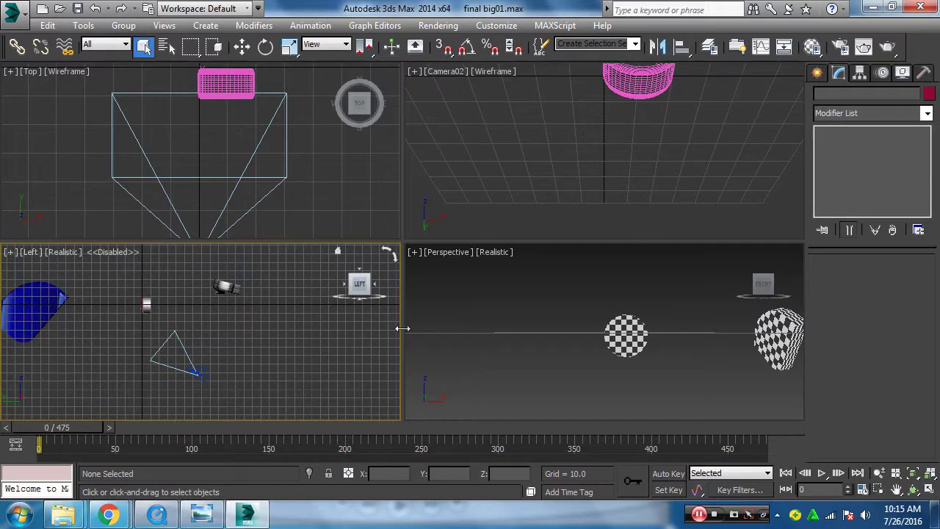
{"action": "left_click", "coordinate": [484, 254]}
{"action": "key", "text": "F3"}
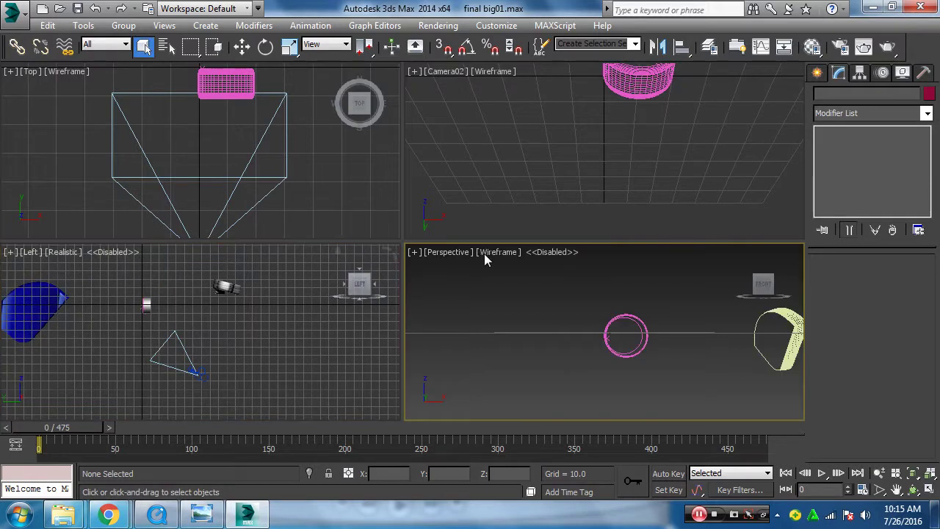
{"action": "key", "text": "F3"}
{"action": "left_click", "coordinate": [475, 217]}
{"action": "key", "text": "F3"}
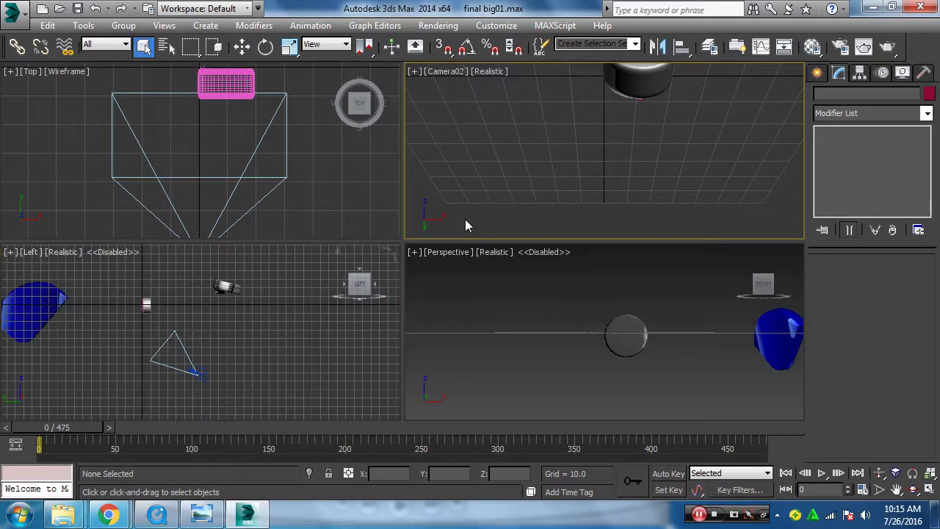
Maximize Camera02, scrub to frame 207, and compare against the Geo reference video
{"action": "left_click", "coordinate": [928, 489]}
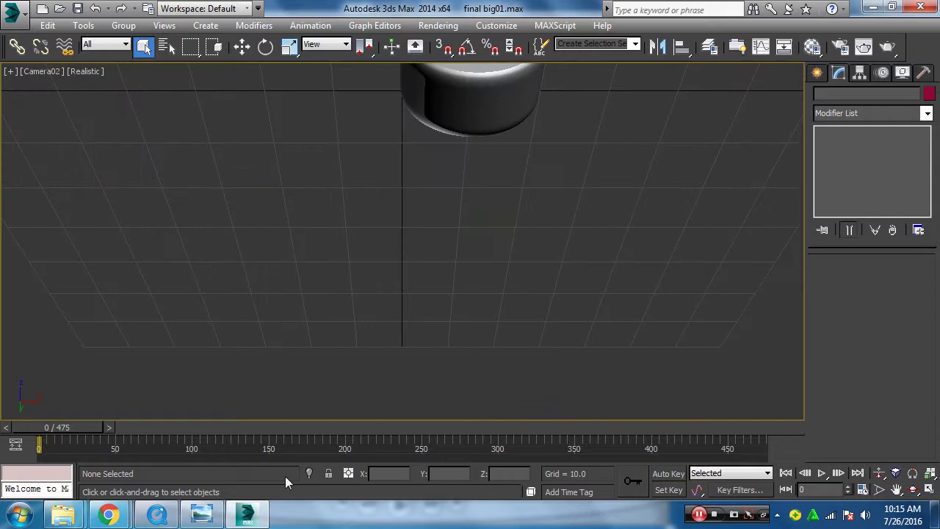
{"action": "mouse_move", "coordinate": [56, 440]}
{"action": "left_mouse_down"}
{"action": "mouse_move", "coordinate": [250, 439]}
{"action": "mouse_move", "coordinate": [473, 474]}
{"action": "mouse_move", "coordinate": [334, 474]}
{"action": "mouse_move", "coordinate": [451, 474]}
{"action": "mouse_move", "coordinate": [357, 476]}
{"action": "left_mouse_up"}
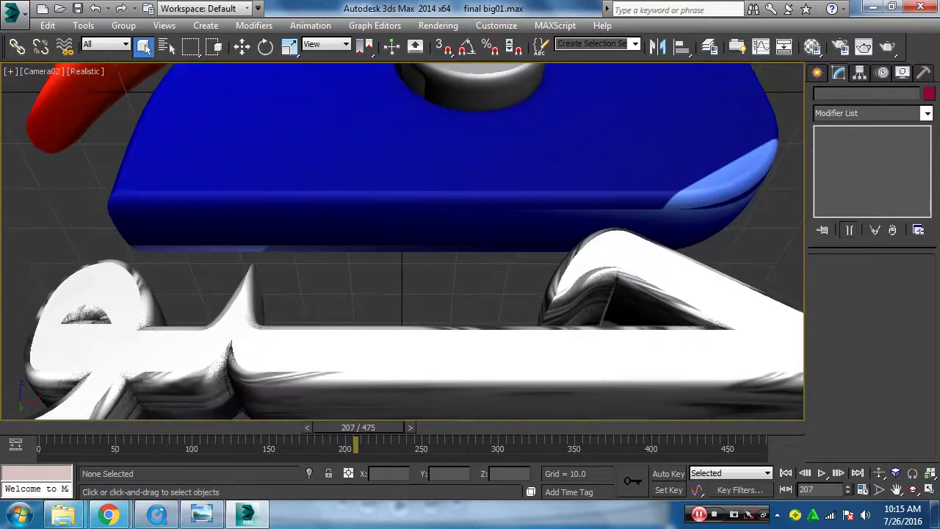
{"action": "left_click", "coordinate": [156, 514]}
{"action": "mouse_move", "coordinate": [449, 478]}
{"action": "left_mouse_down"}
{"action": "mouse_move", "coordinate": [434, 476]}
{"action": "mouse_move", "coordinate": [566, 492]}
{"action": "left_mouse_up"}
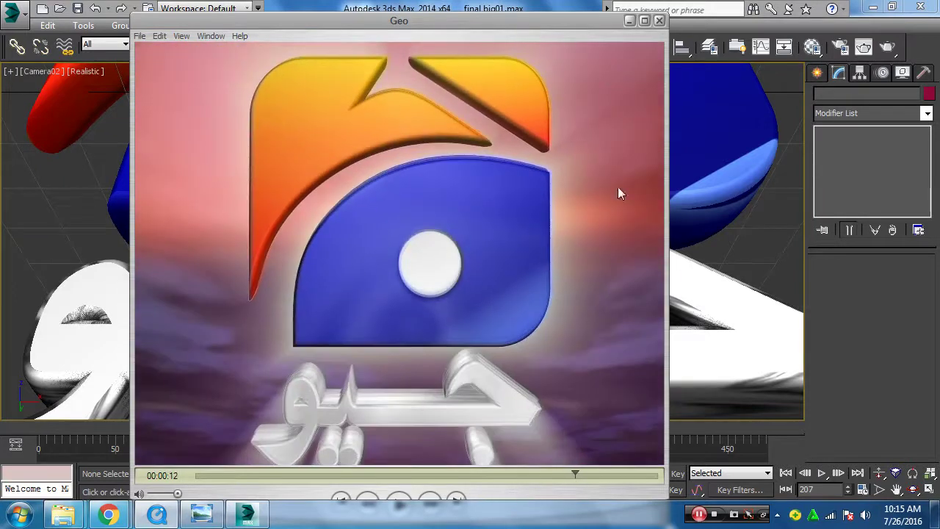
Hide the Geo player, scrub Camera02 to frame 298, and turn on safe frames
{"action": "left_click", "coordinate": [630, 21]}
{"action": "mouse_move", "coordinate": [371, 434]}
{"action": "left_mouse_down"}
{"action": "mouse_move", "coordinate": [438, 426]}
{"action": "mouse_move", "coordinate": [537, 457]}
{"action": "mouse_move", "coordinate": [771, 478]}
{"action": "left_mouse_up"}
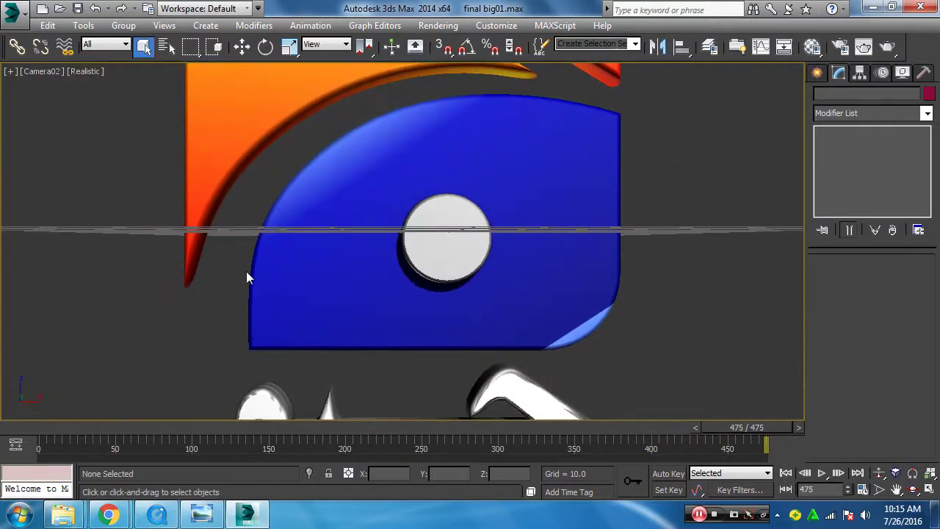
{"action": "key", "text": "shift+f"}
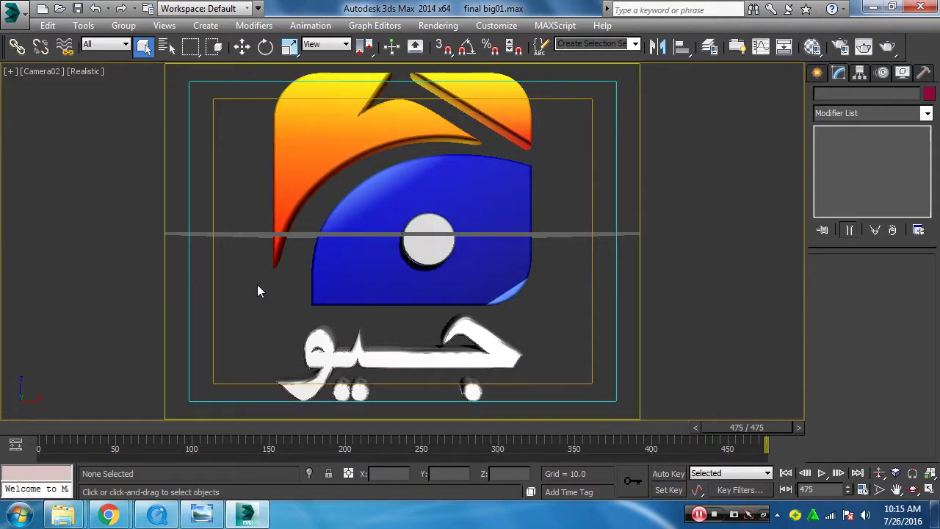
{"action": "mouse_move", "coordinate": [744, 427]}
{"action": "left_mouse_down"}
{"action": "mouse_move", "coordinate": [232, 447]}
{"action": "mouse_move", "coordinate": [336, 448]}
{"action": "left_mouse_up"}
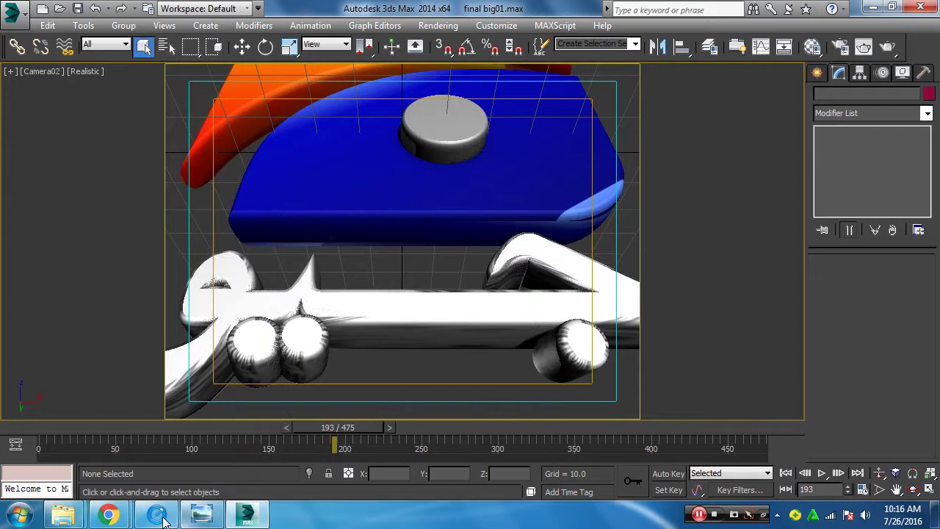
Scrub the Geo reference video for comparison, then advance the animation to frame 475
{"action": "left_click", "coordinate": [201, 514]}
{"action": "mouse_move", "coordinate": [526, 493]}
{"action": "left_mouse_down"}
{"action": "mouse_move", "coordinate": [409, 492]}
{"action": "mouse_move", "coordinate": [438, 493]}
{"action": "left_mouse_up"}
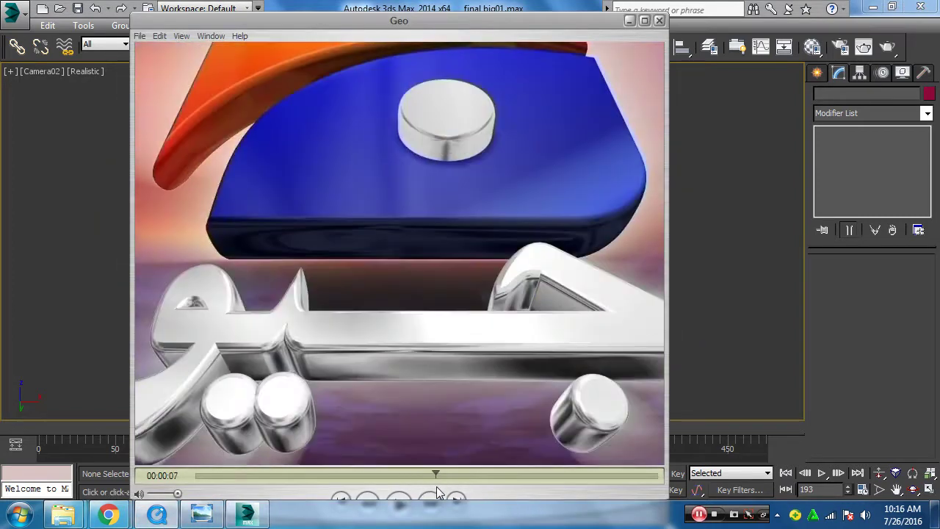
{"action": "left_click_drag", "start_coordinate": [438, 493], "coordinate": [613, 497]}
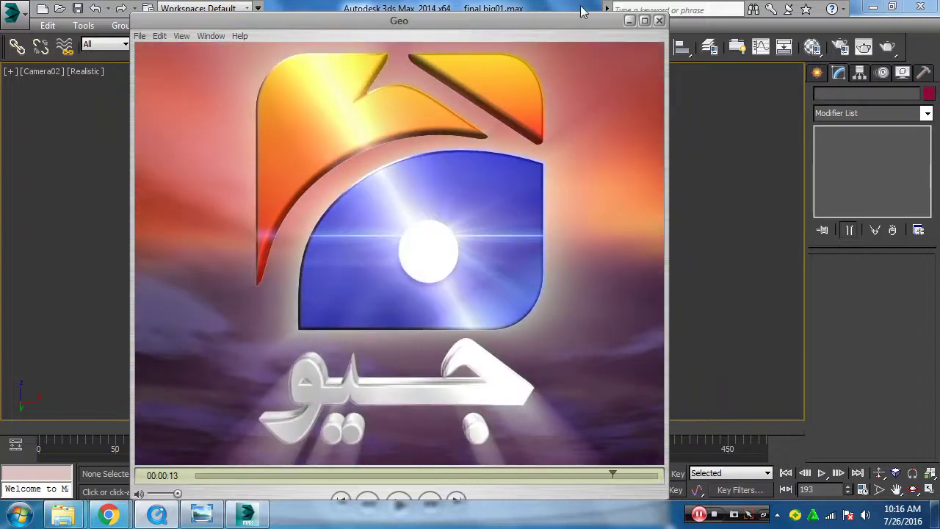
{"action": "left_click", "coordinate": [629, 22]}
{"action": "mouse_move", "coordinate": [386, 431]}
{"action": "left_mouse_down"}
{"action": "mouse_move", "coordinate": [624, 451]}
{"action": "mouse_move", "coordinate": [779, 442]}
{"action": "left_mouse_up"}
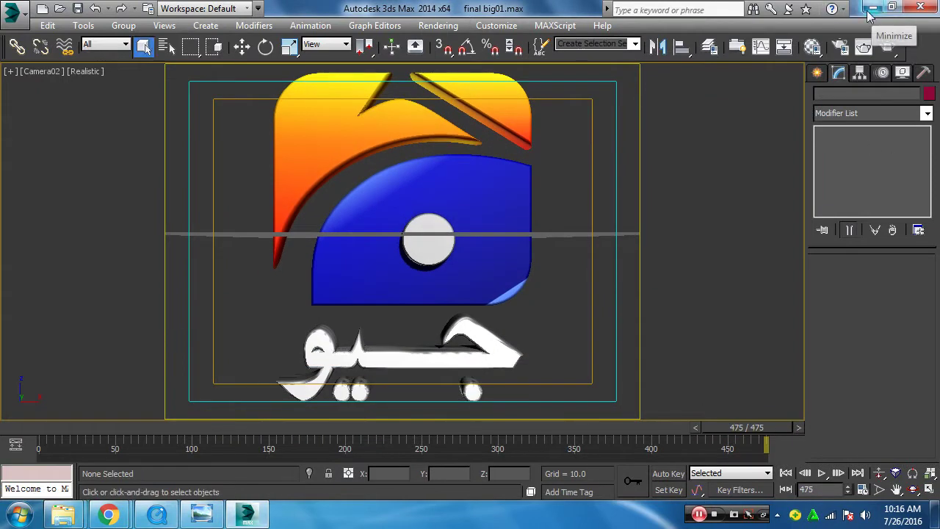
Open final big.max, dismiss the missing-files warning, and scrub through its animation
{"action": "left_click", "coordinate": [60, 8]}
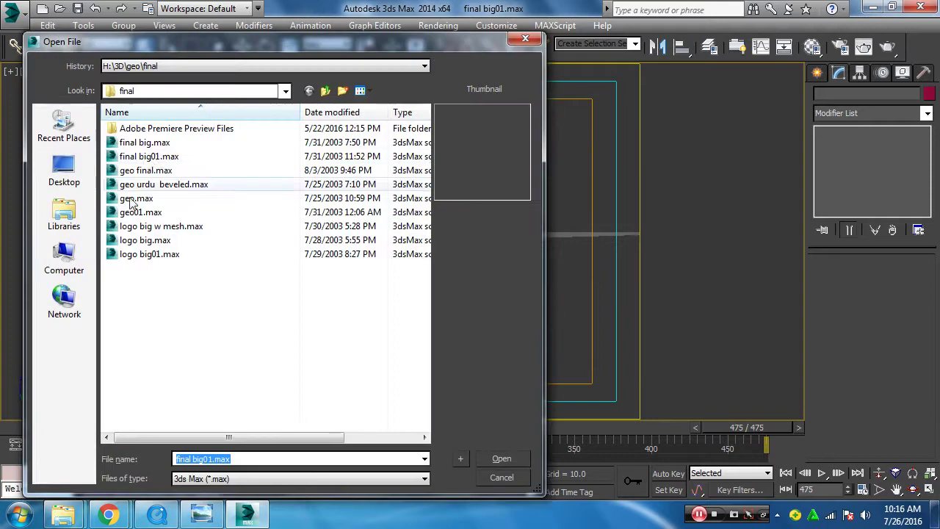
{"action": "left_click", "coordinate": [149, 156]}
{"action": "left_click", "coordinate": [149, 144]}
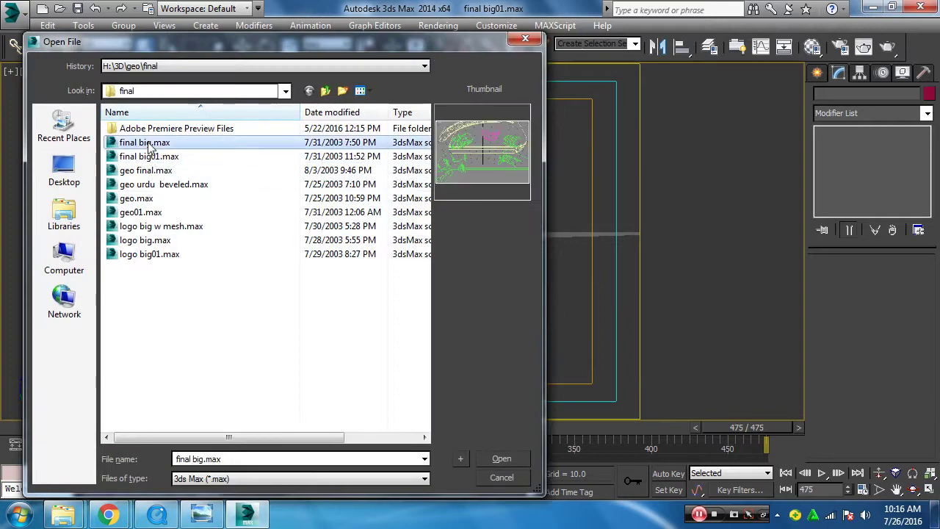
{"action": "left_click", "coordinate": [509, 455]}
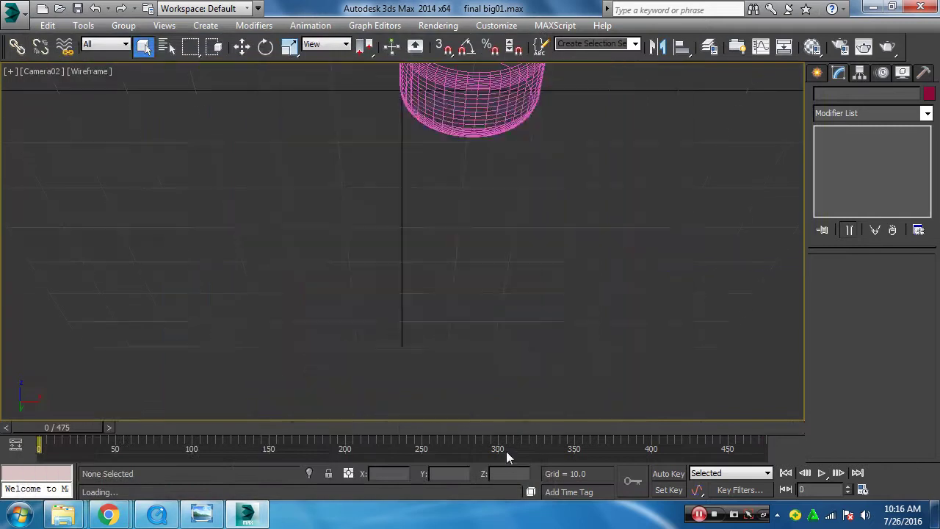
{"action": "left_click", "coordinate": [645, 387]}
{"action": "left_click_drag", "start_coordinate": [75, 425], "coordinate": [815, 439]}
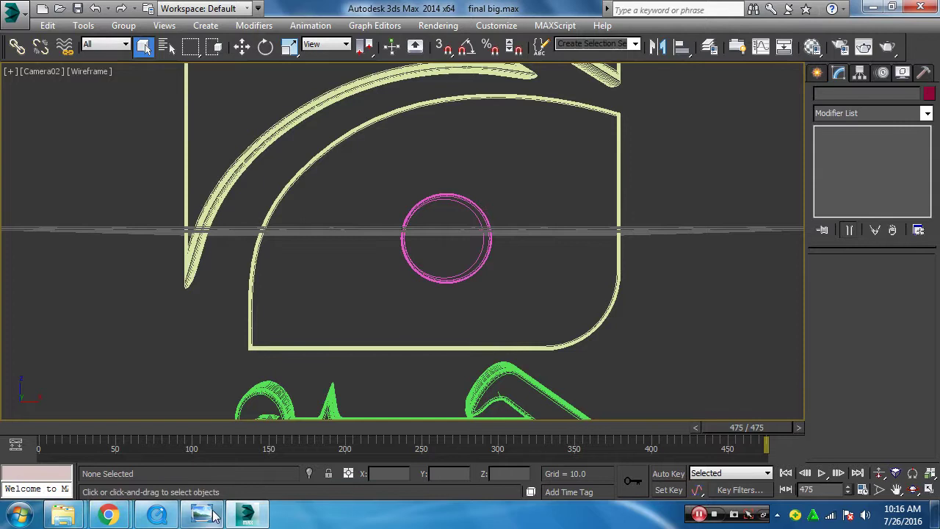
{"action": "left_click", "coordinate": [60, 8]}
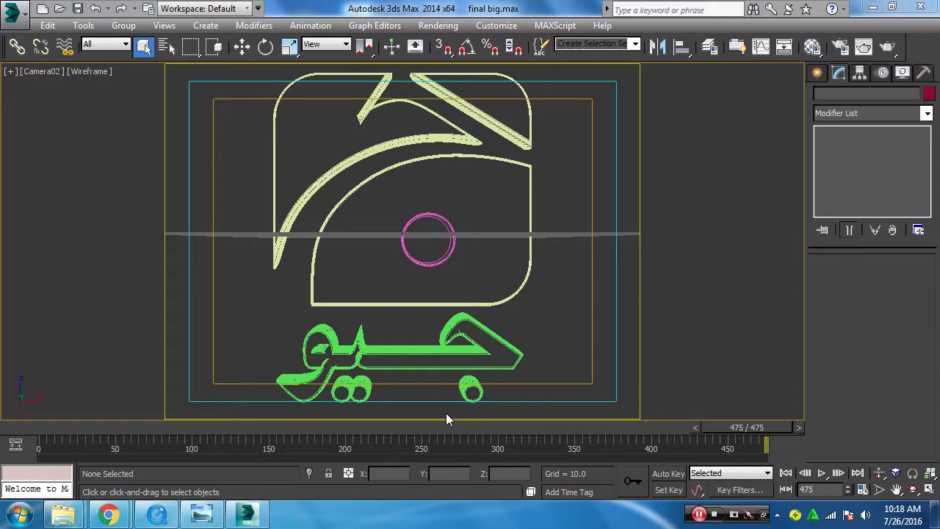
Open Render Setup and, under Render Output on the Common tab, bring up Files..
{"action": "left_click", "coordinate": [840, 46]}
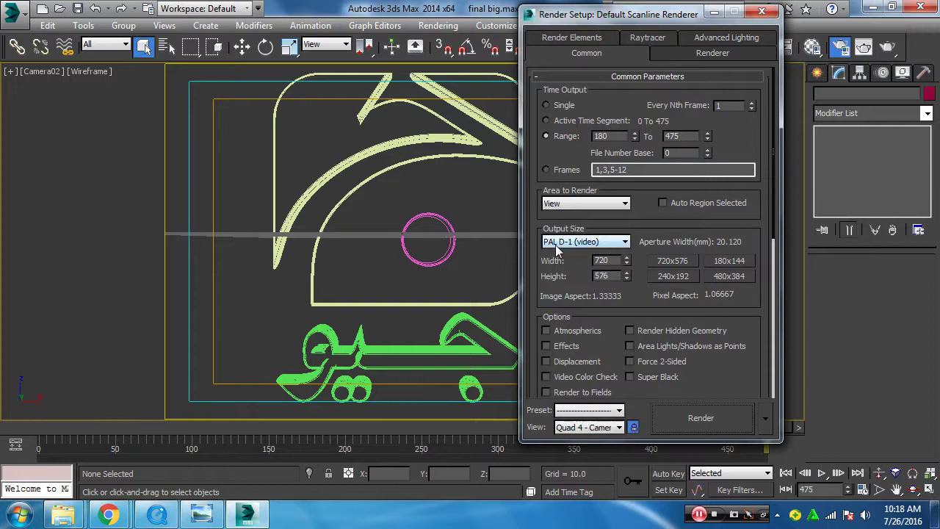
{"action": "left_click_drag", "start_coordinate": [755, 367], "coordinate": [759, 166]}
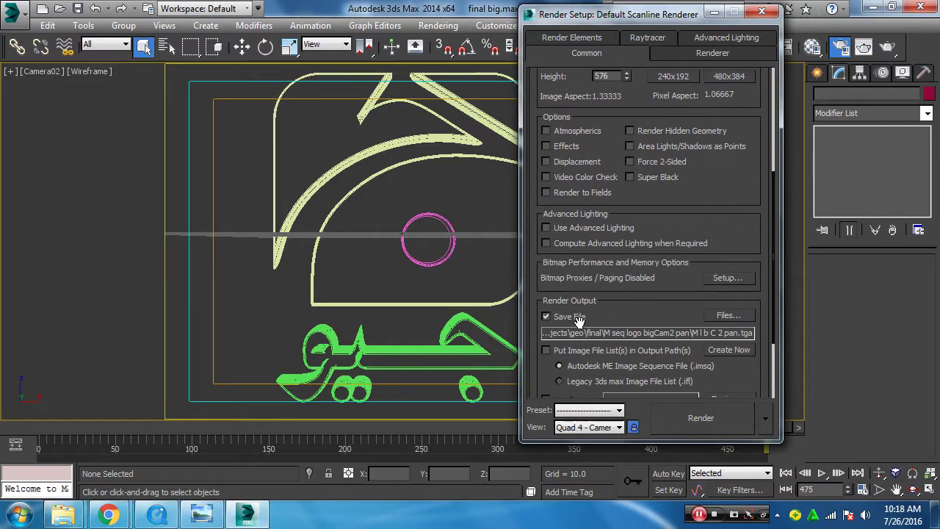
{"action": "left_click", "coordinate": [729, 315]}
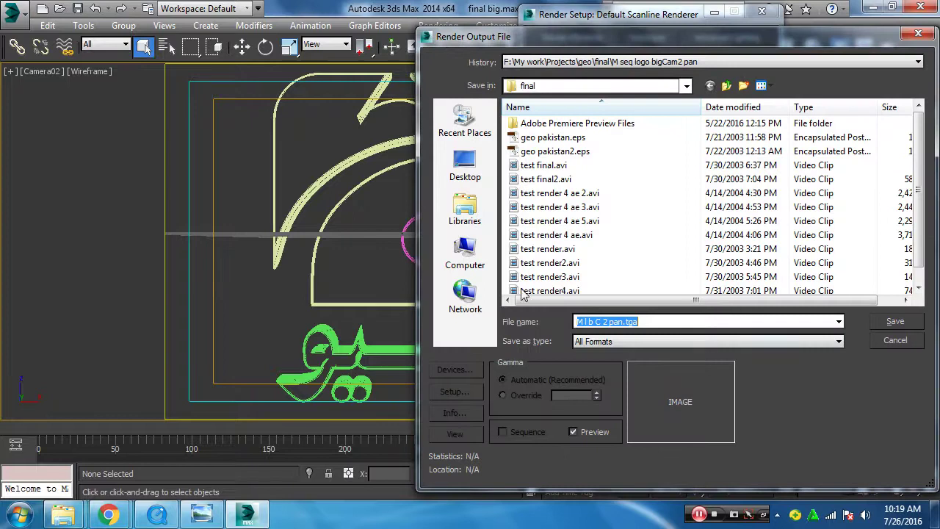
Create a New folder on the Desktop and open it as the output location
{"action": "left_click", "coordinate": [466, 166]}
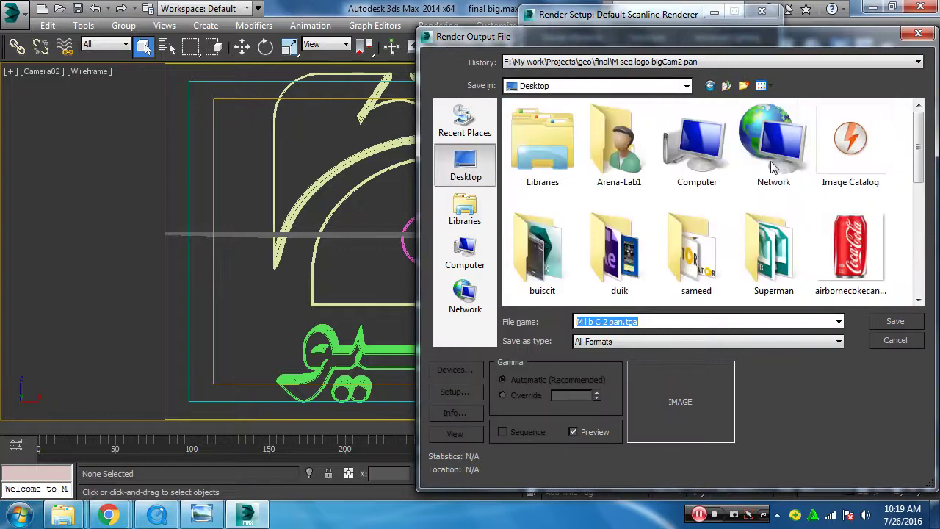
{"action": "left_click", "coordinate": [762, 87]}
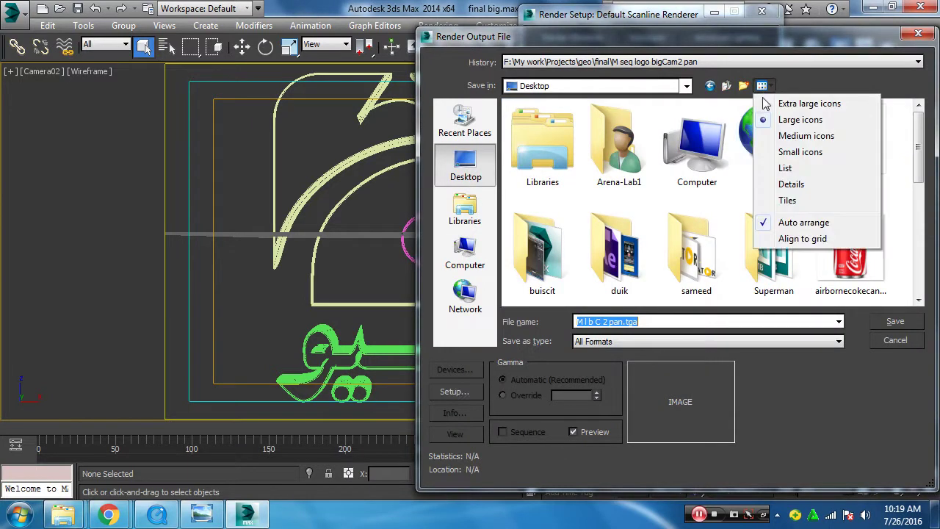
{"action": "left_click", "coordinate": [744, 86]}
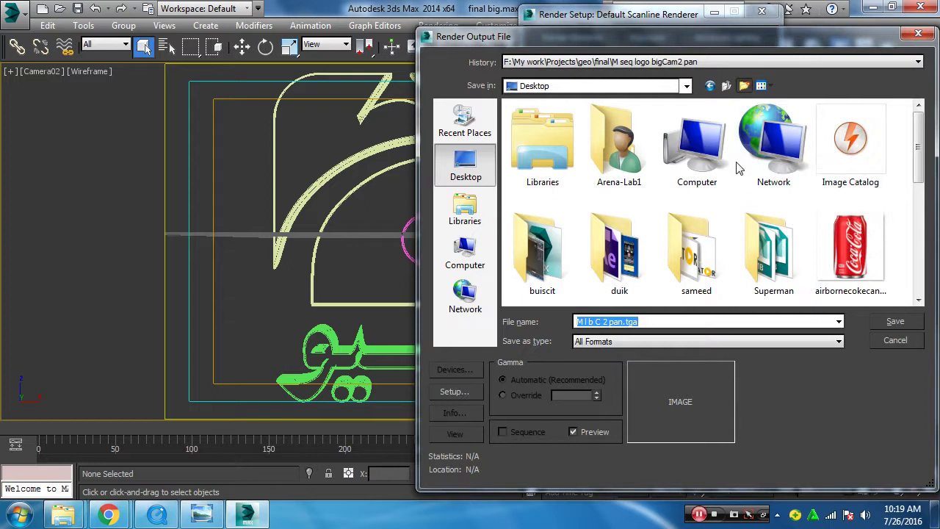
{"action": "left_click", "coordinate": [744, 86]}
{"action": "left_click", "coordinate": [623, 264]}
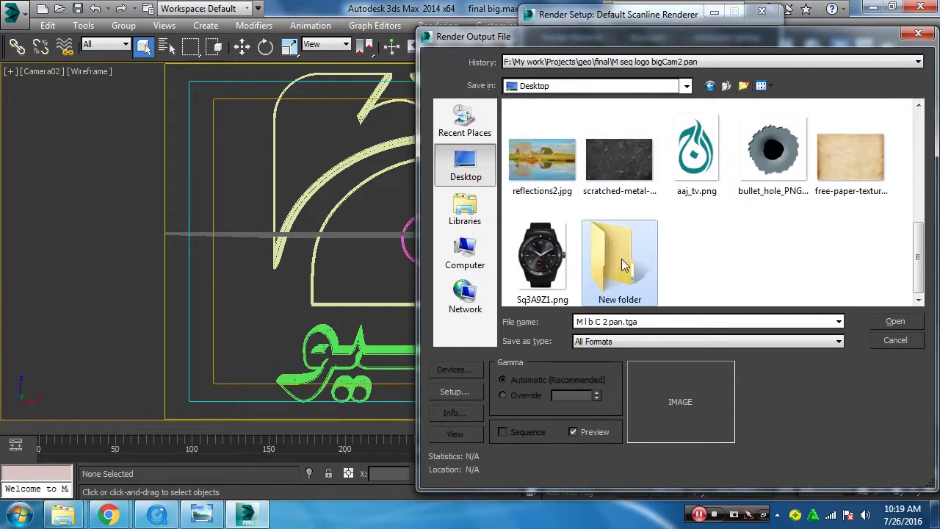
{"action": "double_click", "coordinate": [623, 264]}
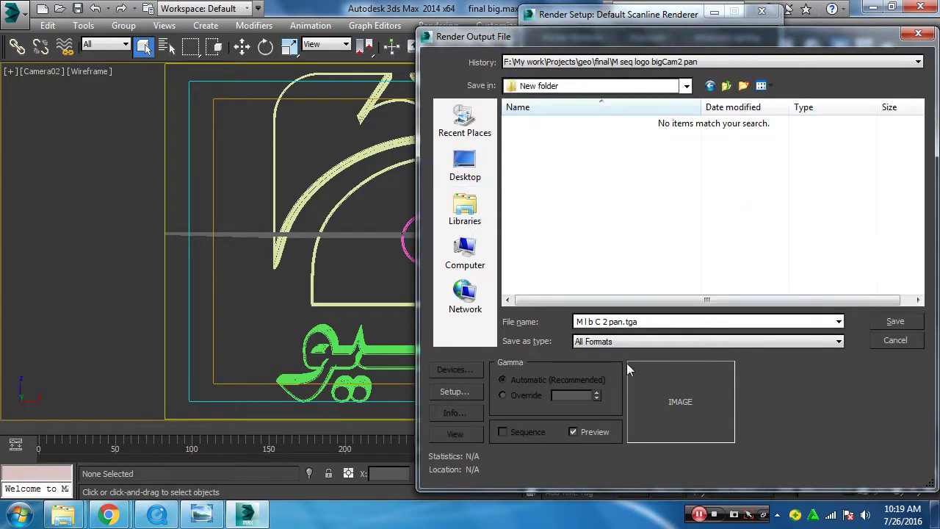
Save output as M l b C 2 pan.tga Targa files with 32-bit colour
{"action": "left_click", "coordinate": [641, 341]}
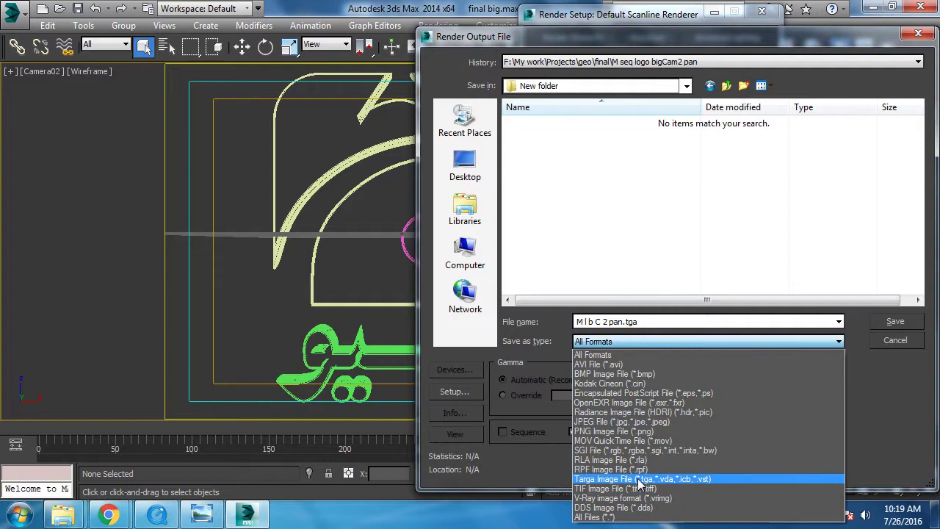
{"action": "left_click", "coordinate": [642, 478]}
{"action": "left_click", "coordinate": [881, 321]}
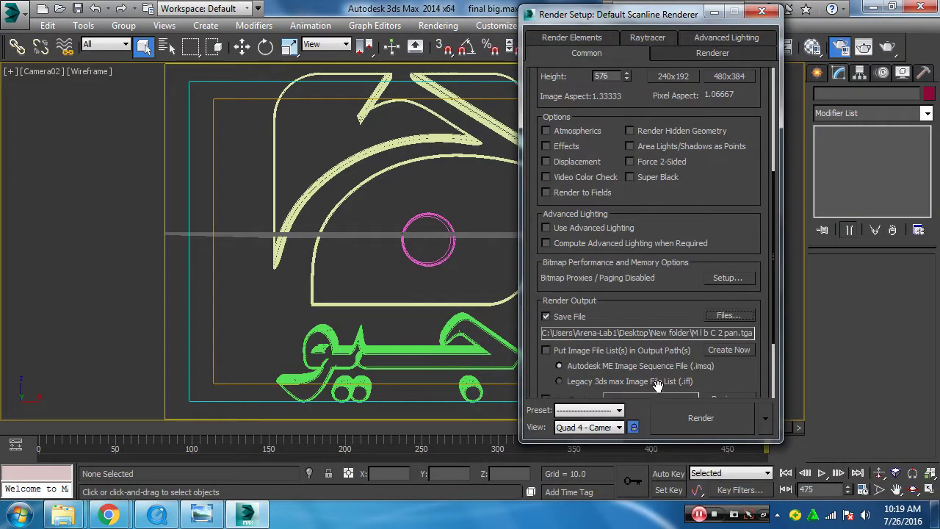
{"action": "left_click", "coordinate": [721, 317]}
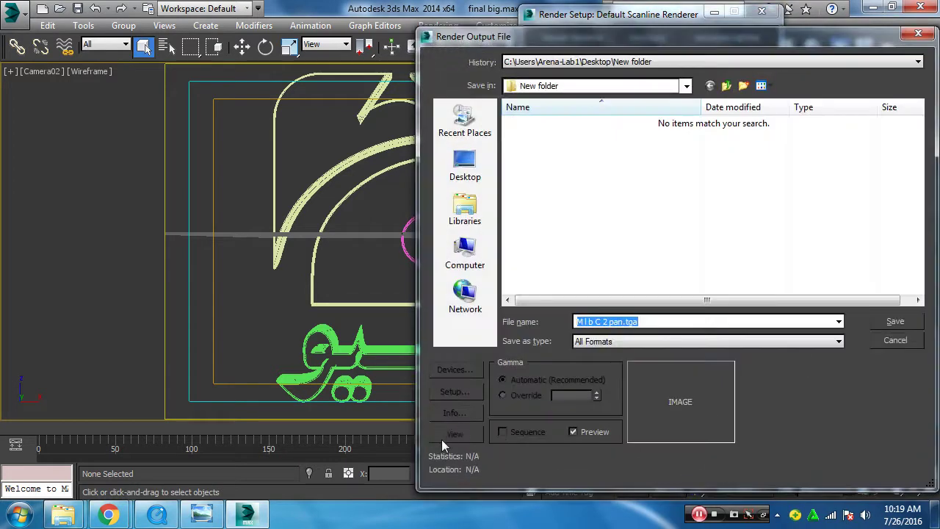
{"action": "left_click", "coordinate": [632, 347]}
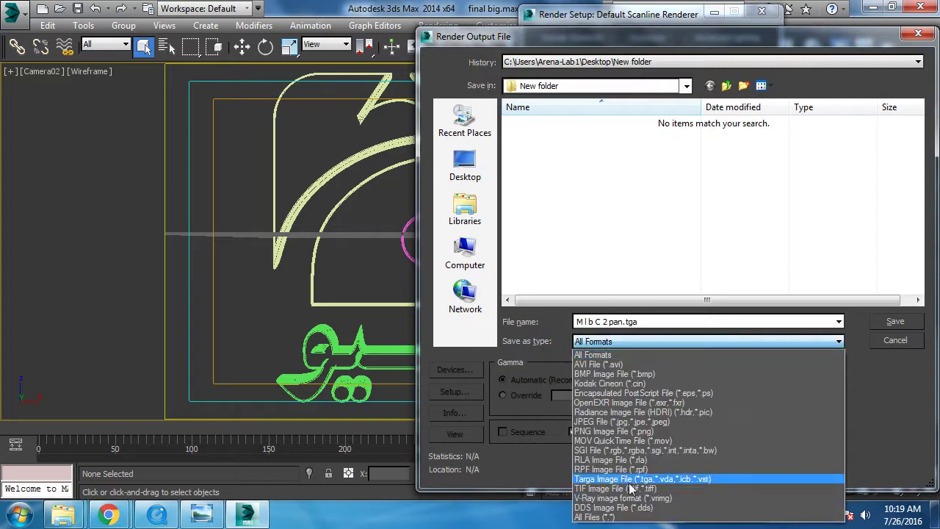
{"action": "left_click", "coordinate": [625, 502]}
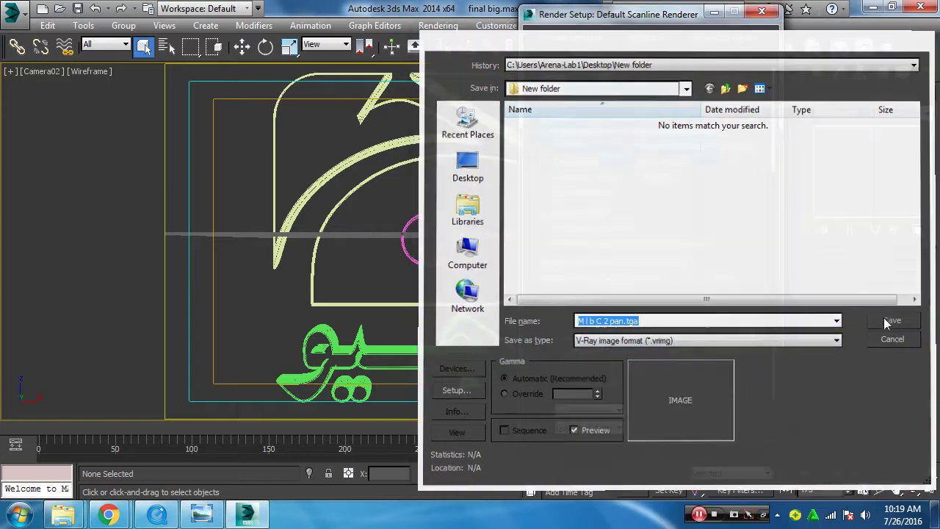
{"action": "left_click", "coordinate": [889, 321]}
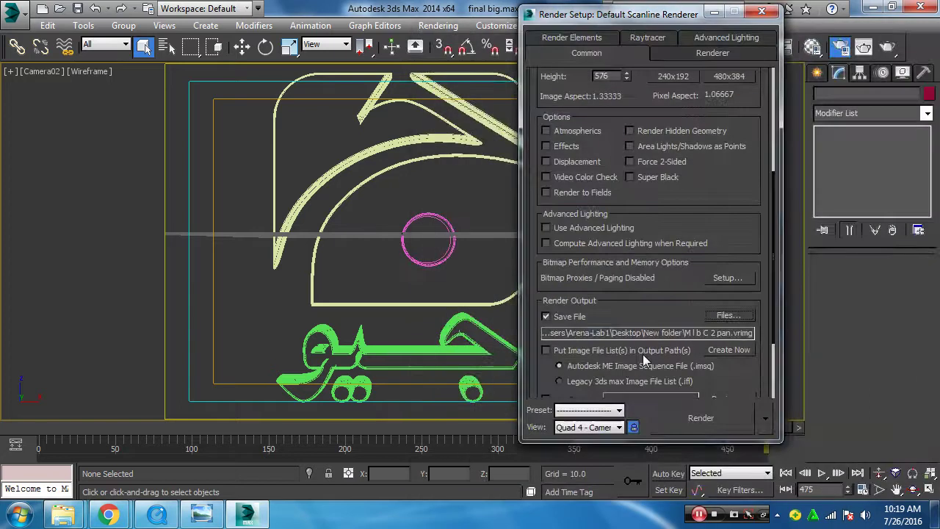
{"action": "left_click", "coordinate": [720, 316]}
{"action": "left_click", "coordinate": [624, 344]}
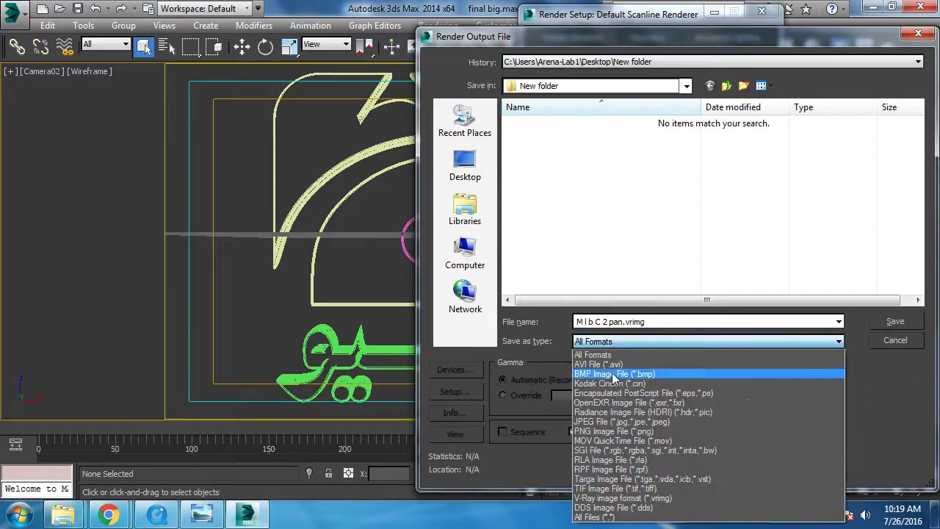
{"action": "left_click", "coordinate": [621, 478]}
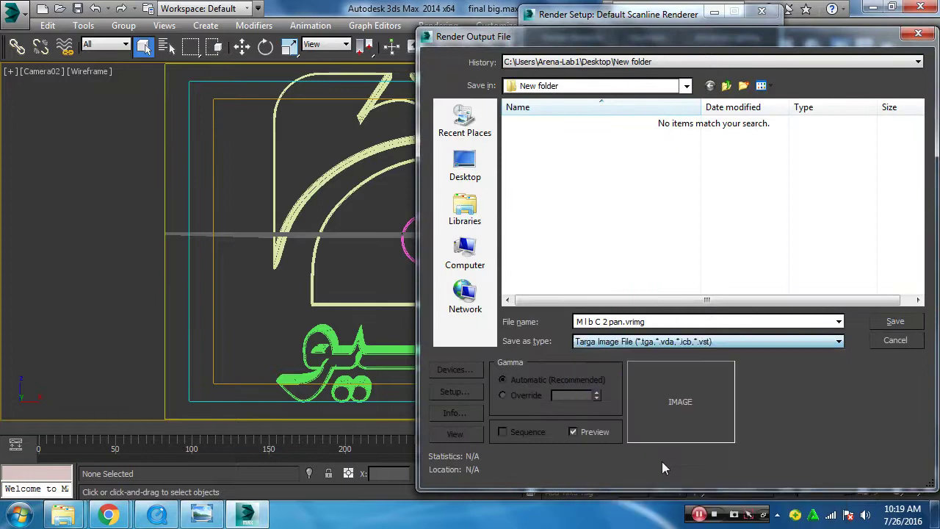
{"action": "left_click", "coordinate": [889, 323]}
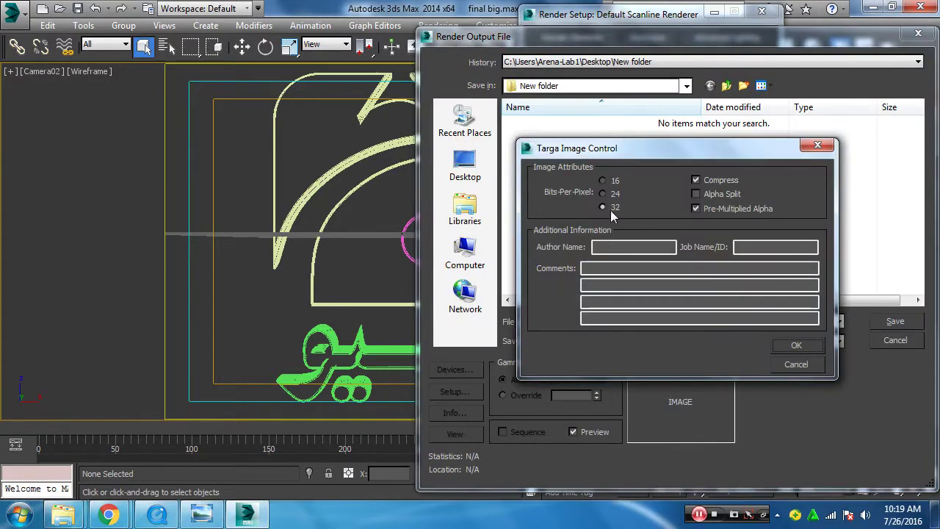
{"action": "left_click", "coordinate": [796, 344]}
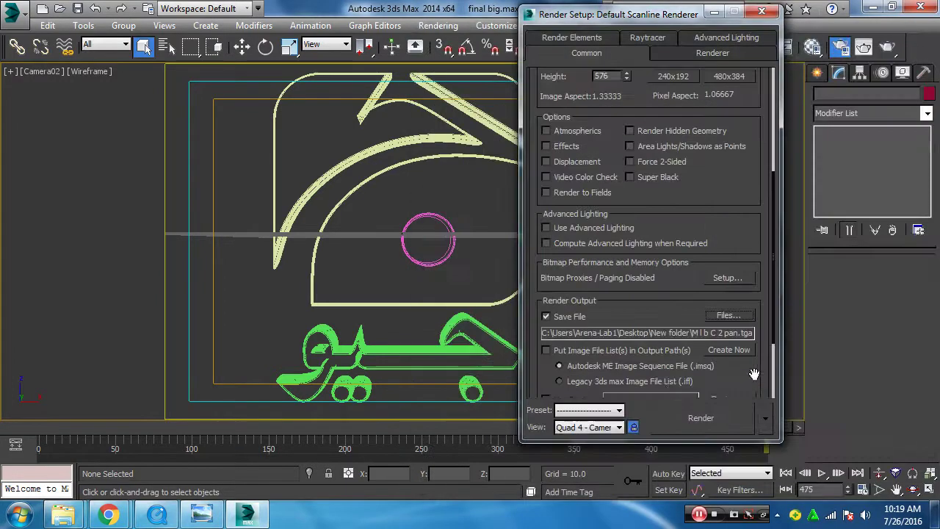
Set the output size to 240x192, start a test render, and cancel it
{"action": "scroll", "coordinate": [676, 293], "scroll_direction": "down", "scroll_amount": 3}
{"action": "scroll", "coordinate": [579, 160], "scroll_direction": "up", "scroll_amount": 7}
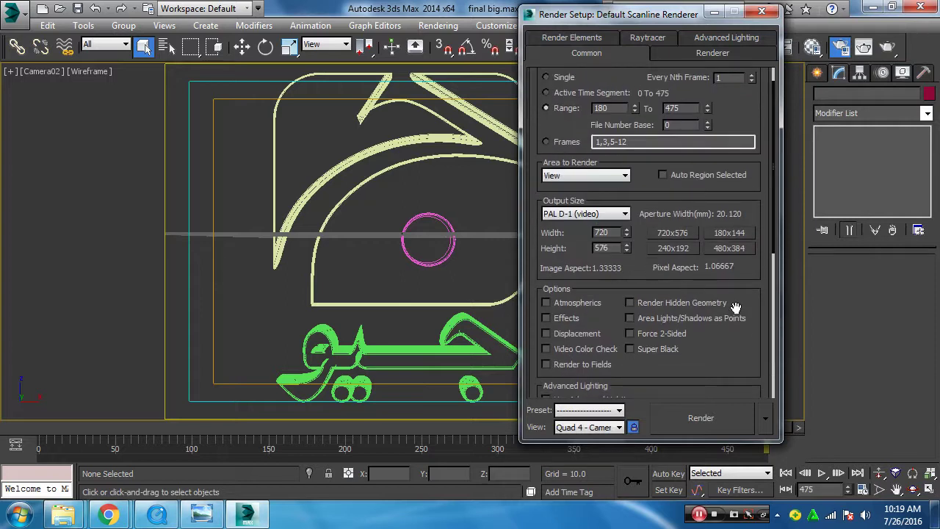
{"action": "left_click", "coordinate": [672, 251]}
{"action": "left_click_drag", "start_coordinate": [719, 383], "coordinate": [724, 217]}
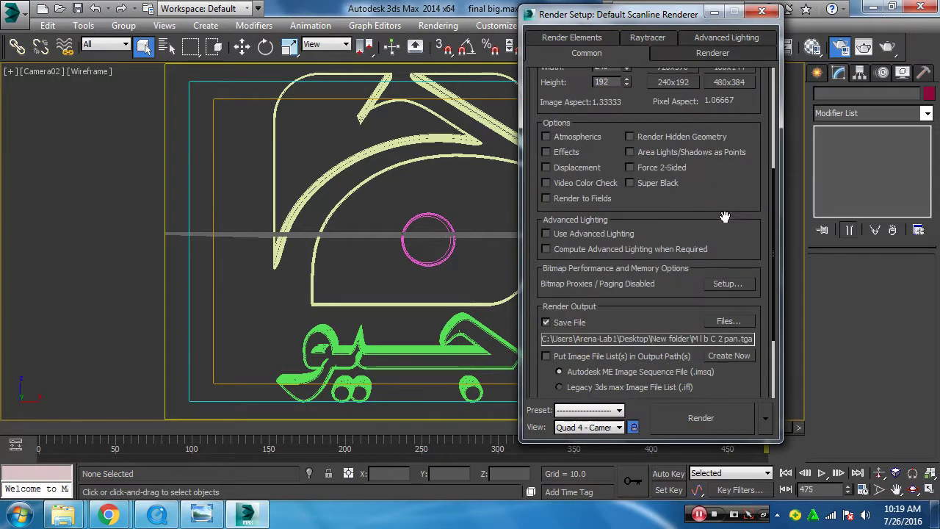
{"action": "left_click", "coordinate": [700, 418]}
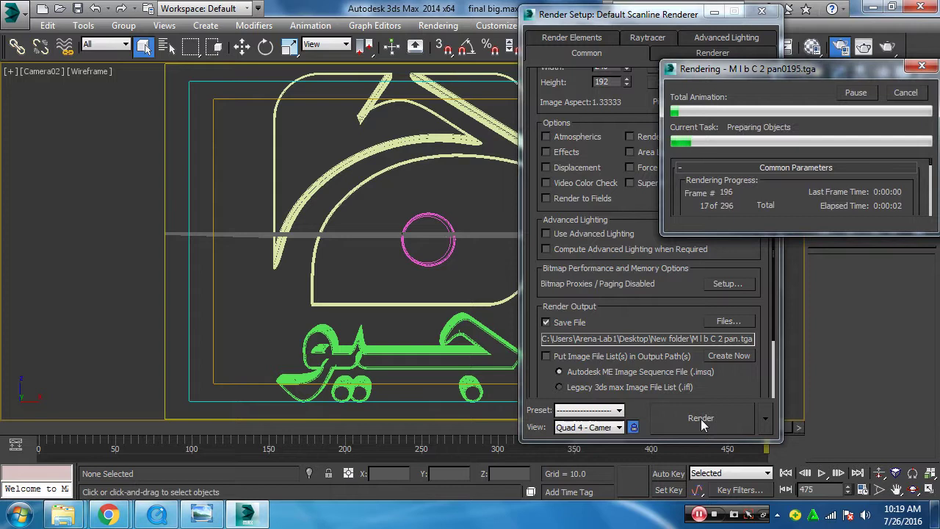
{"action": "left_click", "coordinate": [914, 98]}
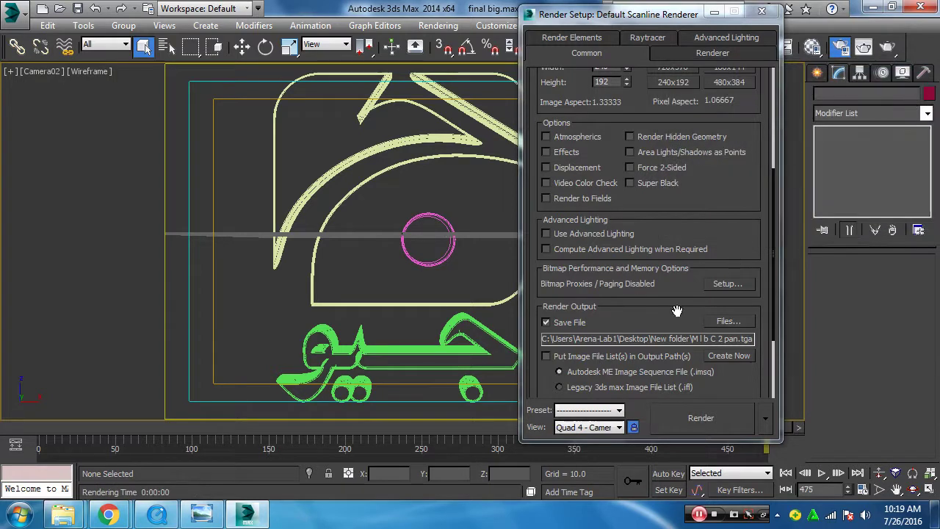
Render the animation overwriting existing frames, cancel it partway, and close Render Setup
{"action": "scroll", "coordinate": [742, 222], "scroll_direction": "up", "scroll_amount": 1}
{"action": "scroll", "coordinate": [737, 221], "scroll_direction": "up", "scroll_amount": 5}
{"action": "scroll", "coordinate": [705, 217], "scroll_direction": "down", "scroll_amount": 7}
{"action": "scroll", "coordinate": [679, 215], "scroll_direction": "down", "scroll_amount": 3}
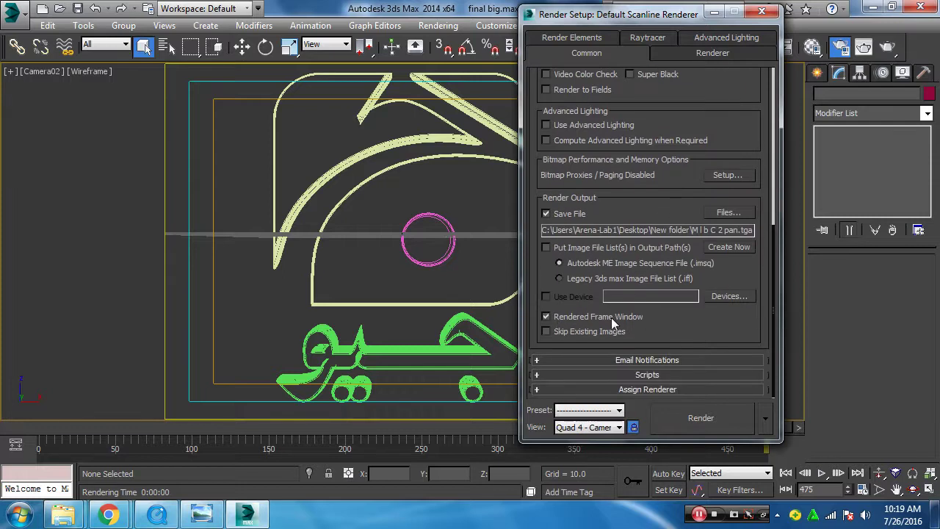
{"action": "left_click", "coordinate": [699, 415]}
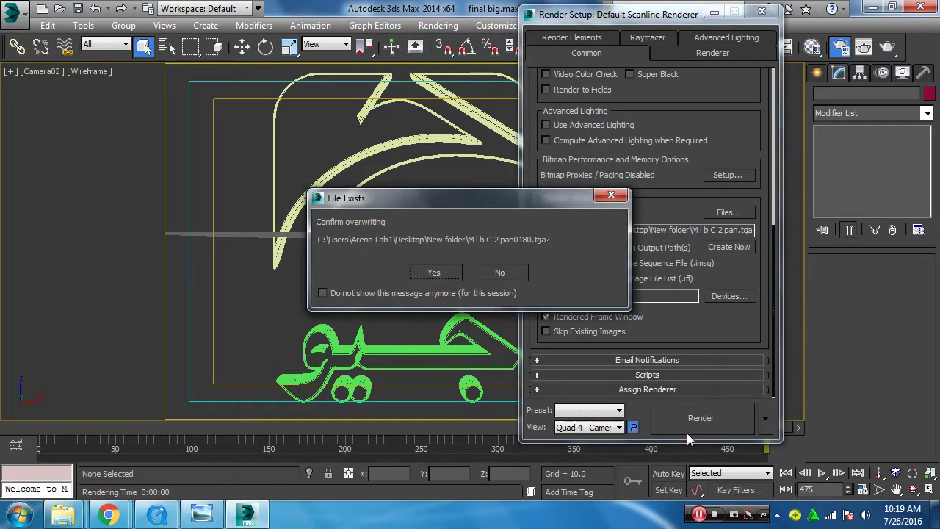
{"action": "left_click", "coordinate": [448, 274]}
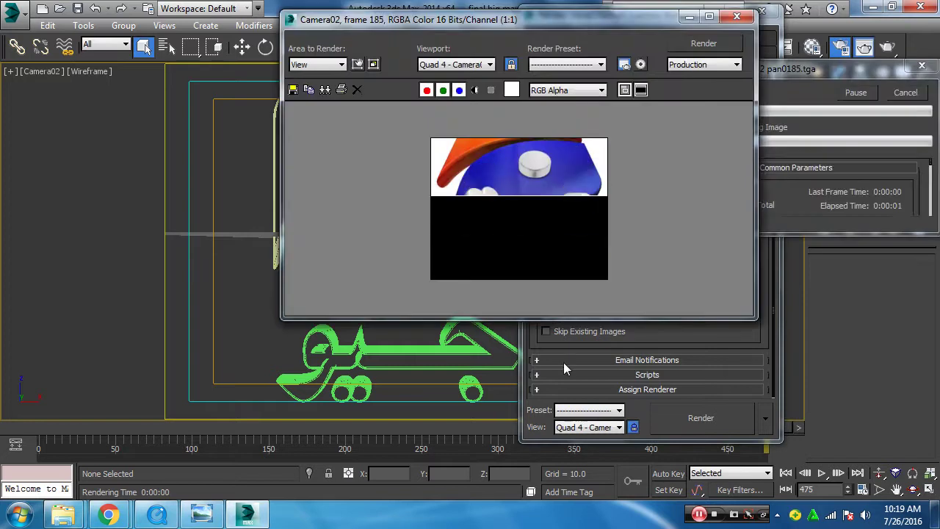
{"action": "left_click", "coordinate": [738, 16]}
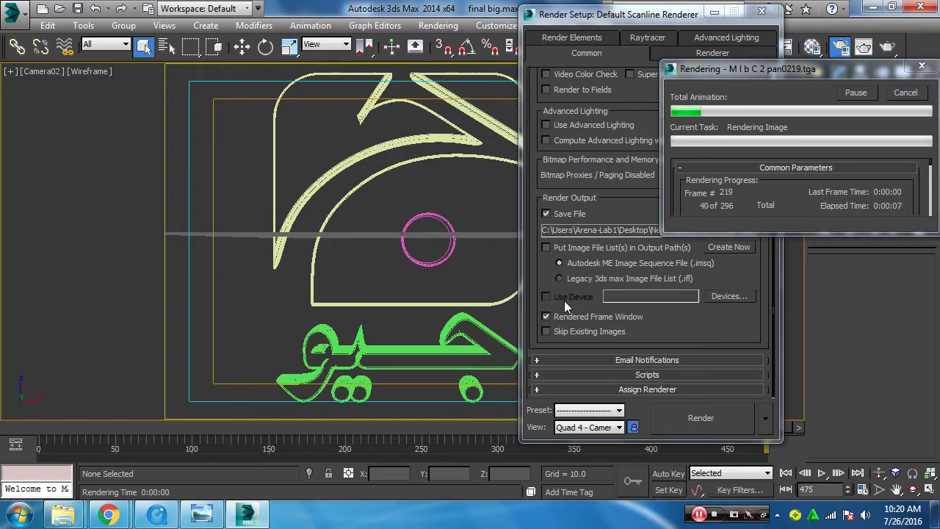
{"action": "left_click", "coordinate": [906, 92]}
{"action": "left_click", "coordinate": [713, 12]}
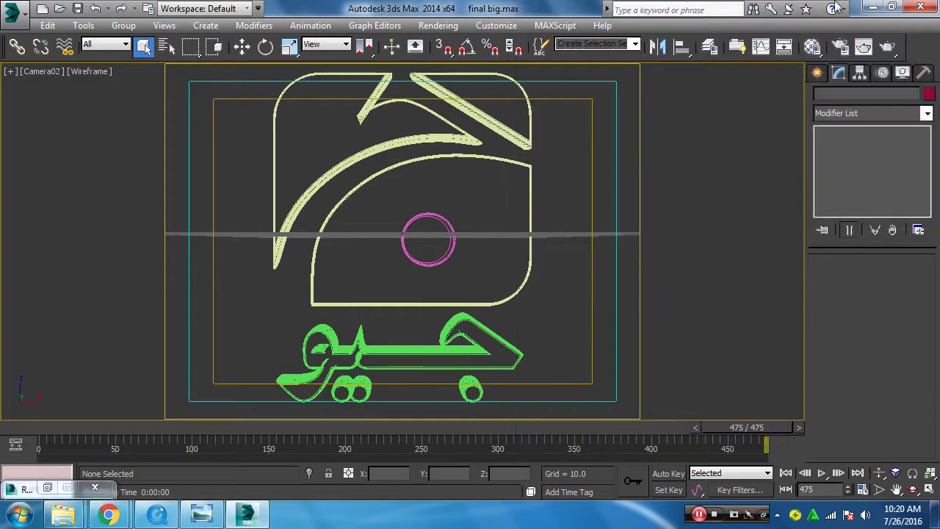
Close Photo Viewer and open sequences.rar from the bottom of the geo\final folder
{"action": "left_click", "coordinate": [871, 9]}
{"action": "left_click", "coordinate": [920, 7]}
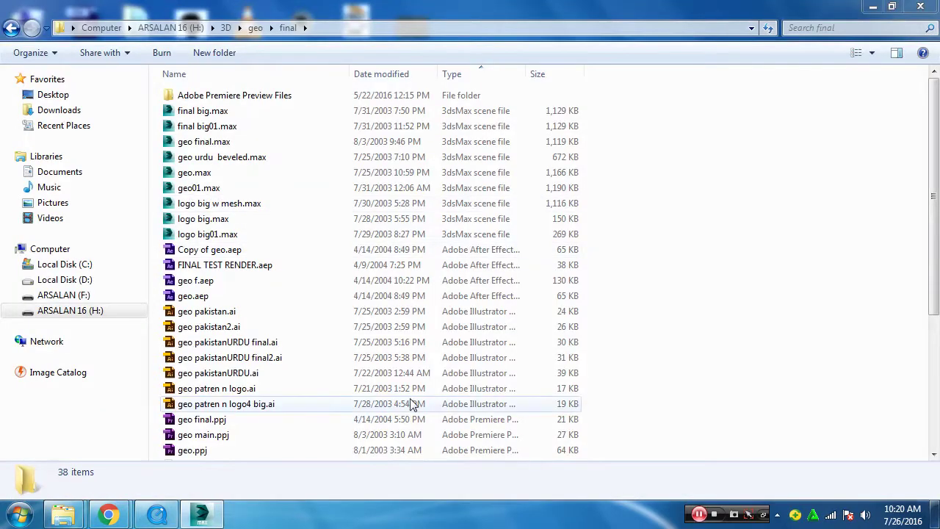
{"action": "left_click_drag", "start_coordinate": [933, 287], "coordinate": [925, 436]}
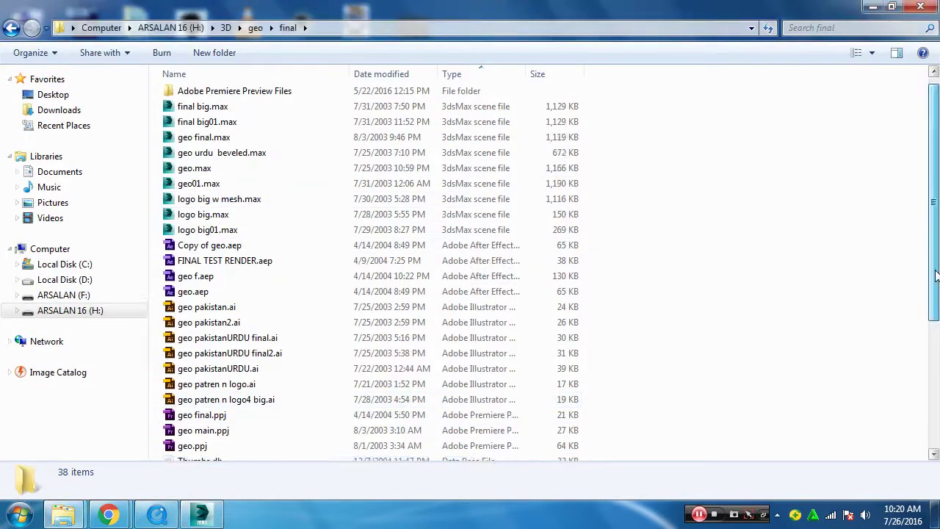
{"action": "left_click", "coordinate": [216, 457]}
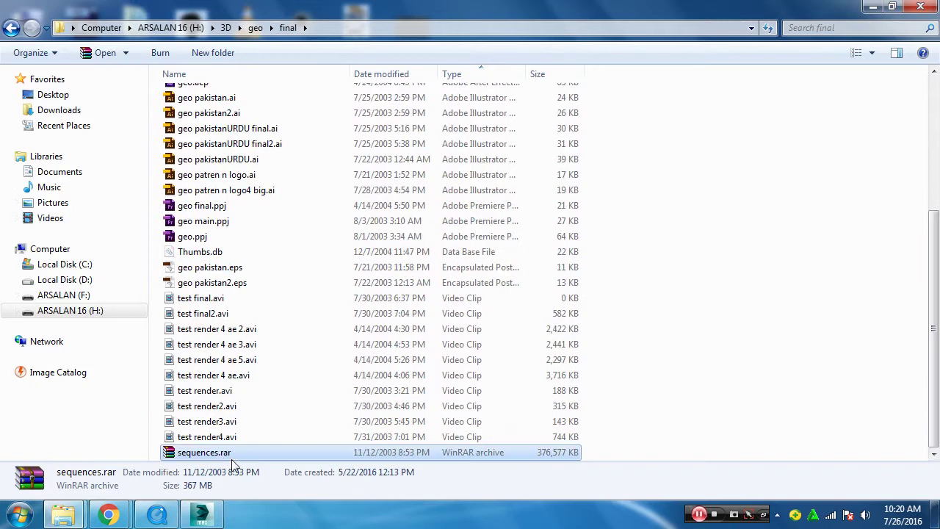
{"action": "mouse_move", "coordinate": [203, 452]}
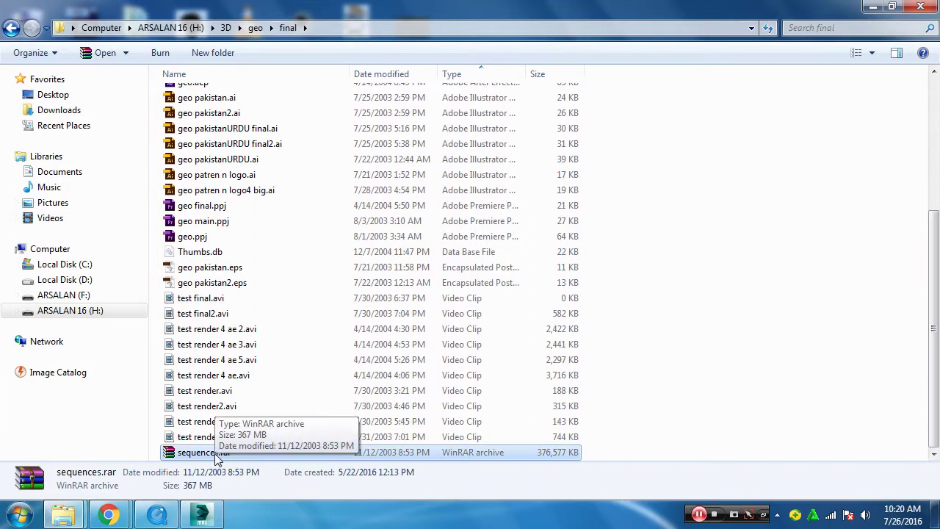
{"action": "double_click", "coordinate": [216, 457]}
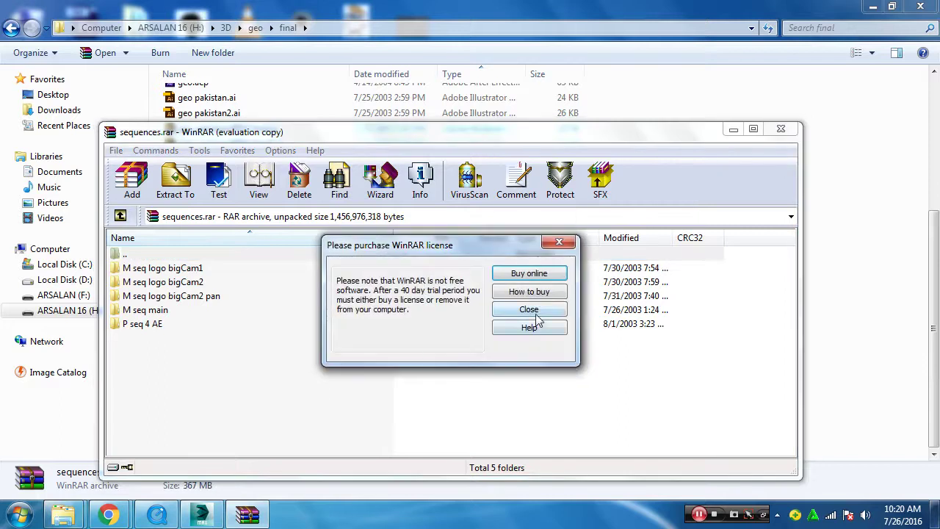
Extract all five sequence folders from sequences.rar by dragging them onto the desktop
{"action": "left_click", "coordinate": [534, 313]}
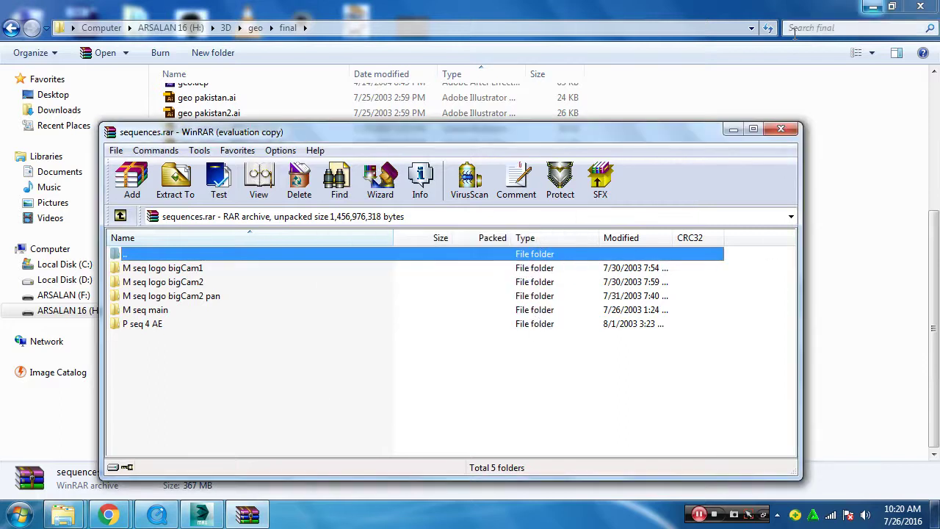
{"action": "left_click", "coordinate": [873, 7]}
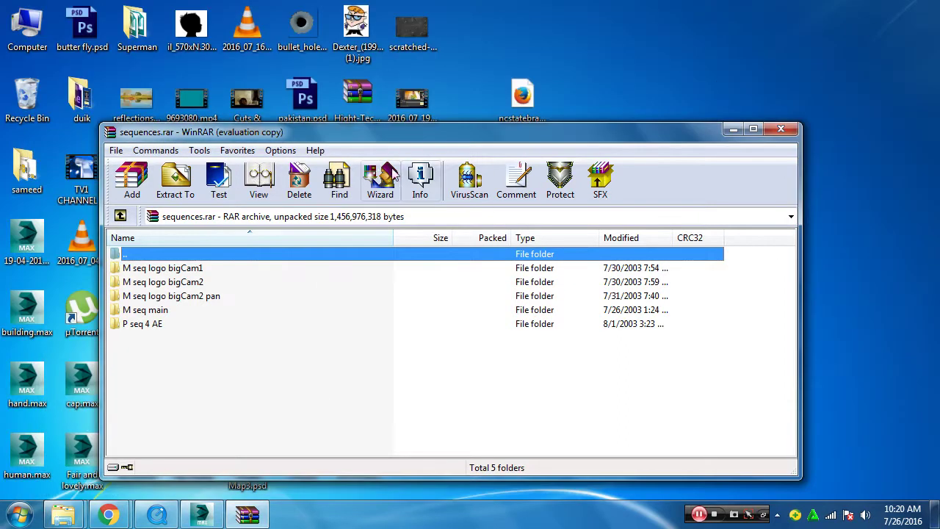
{"action": "left_click_drag", "start_coordinate": [371, 133], "coordinate": [823, 109]}
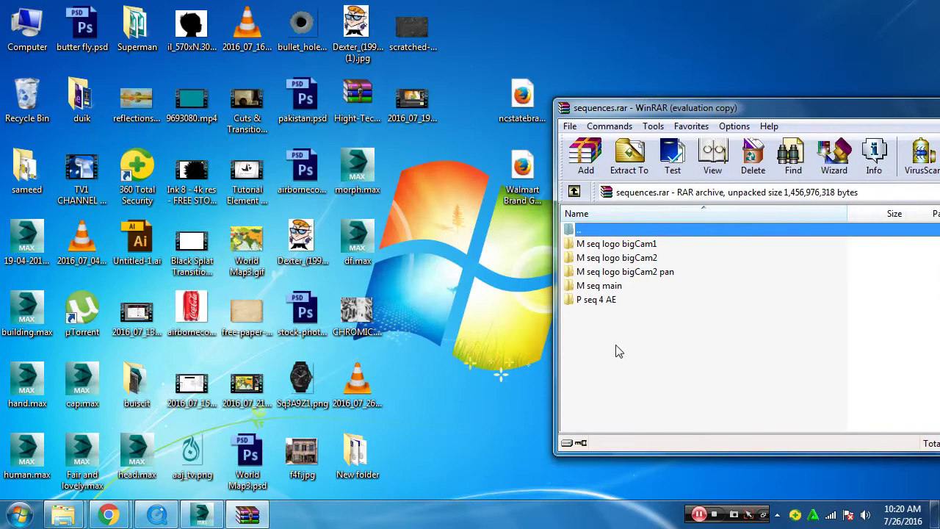
{"action": "left_click_drag", "start_coordinate": [611, 349], "coordinate": [579, 250]}
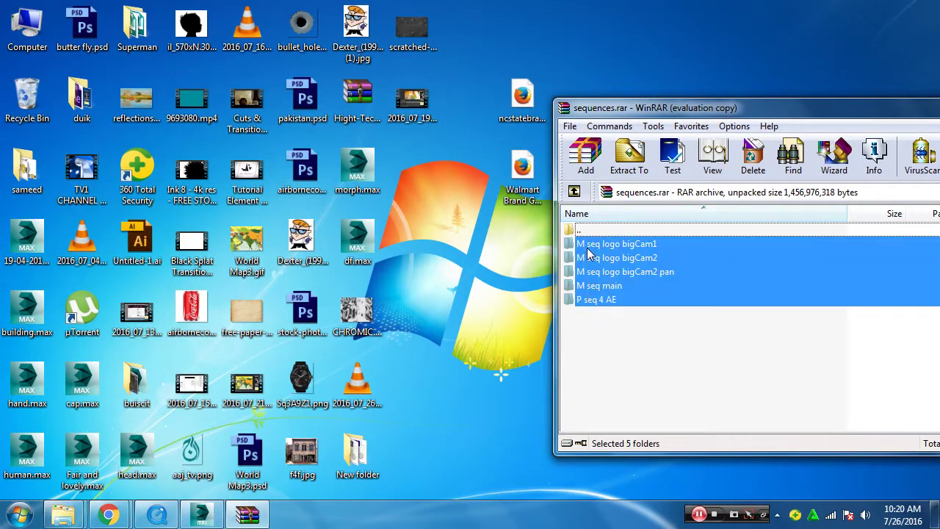
{"action": "left_click_drag", "start_coordinate": [437, 250], "coordinate": [428, 206]}
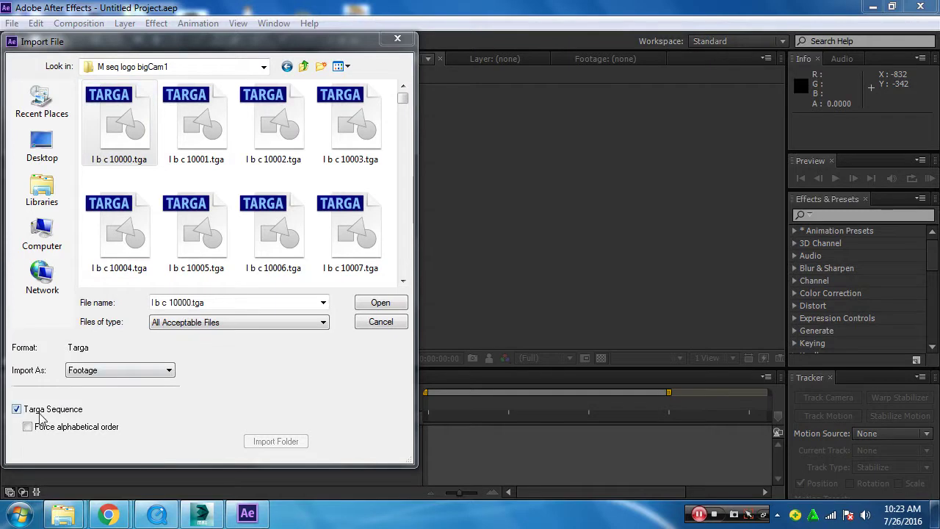
Import the l b c TGA frames as one sequence with guessed alpha, then build a composition from it
{"action": "left_click", "coordinate": [383, 306]}
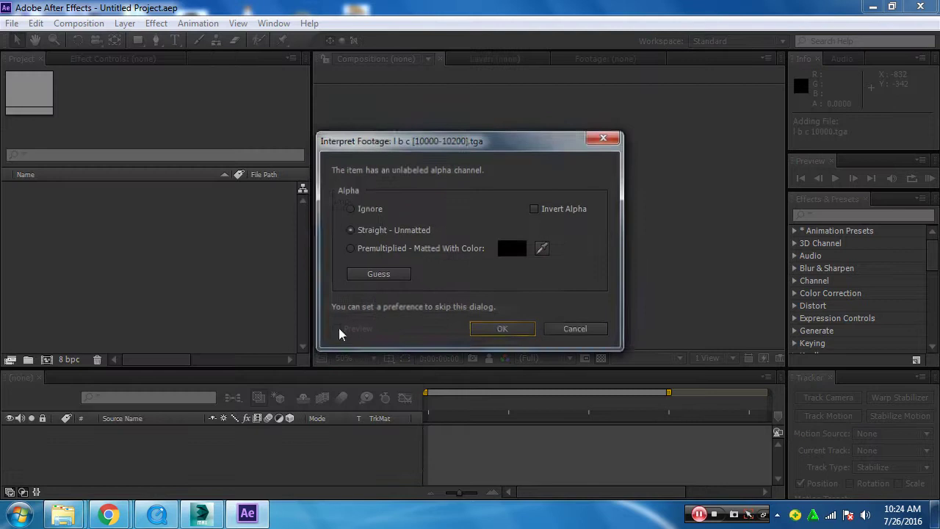
{"action": "left_click", "coordinate": [375, 274]}
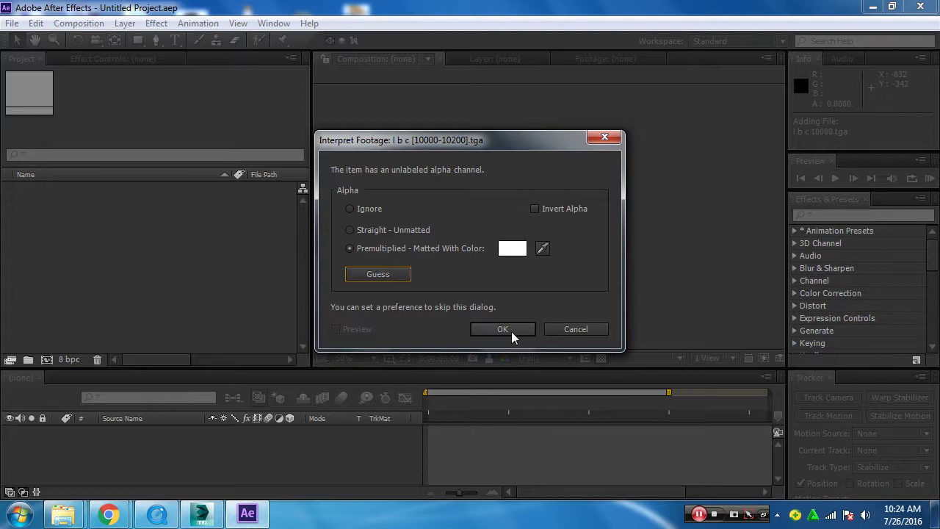
{"action": "left_click", "coordinate": [514, 335]}
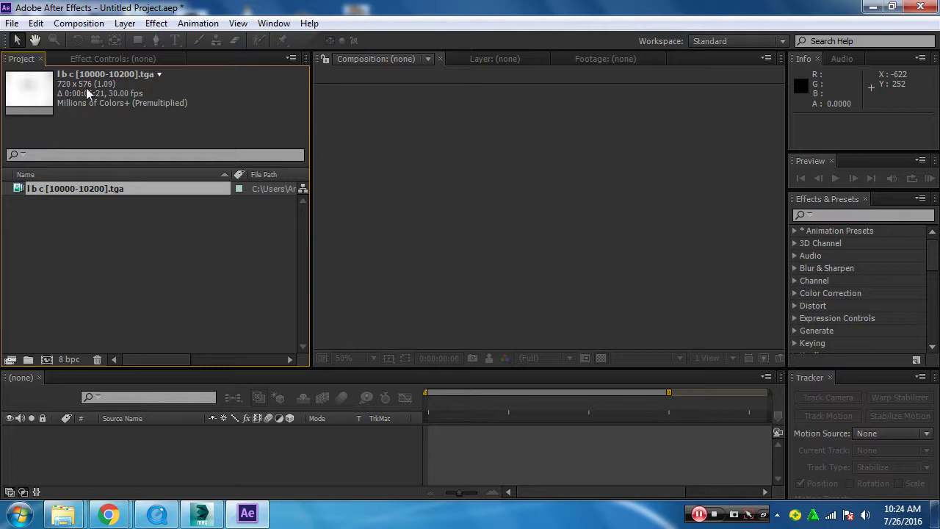
{"action": "left_click_drag", "start_coordinate": [16, 192], "coordinate": [47, 359]}
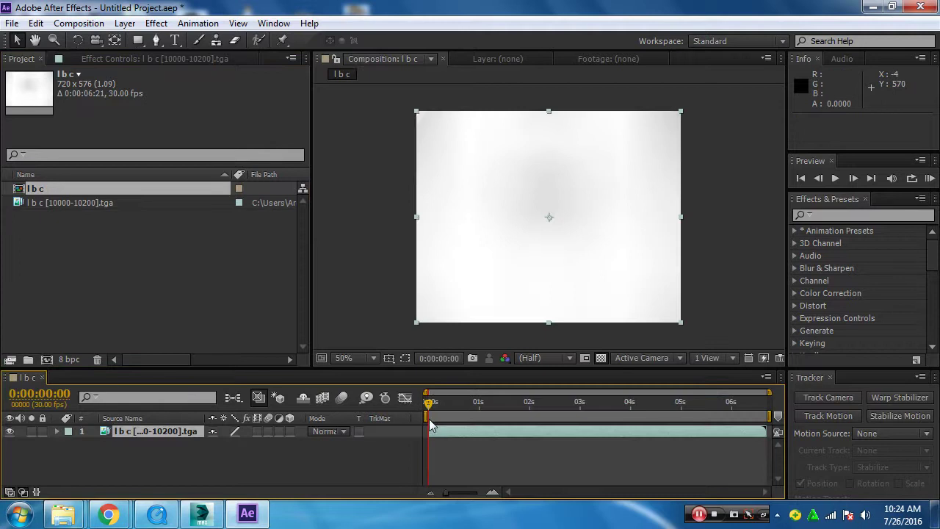
Close the Tracker panel and scrub the l b c composition to preview the silver logo frames
{"action": "left_click", "coordinate": [829, 377]}
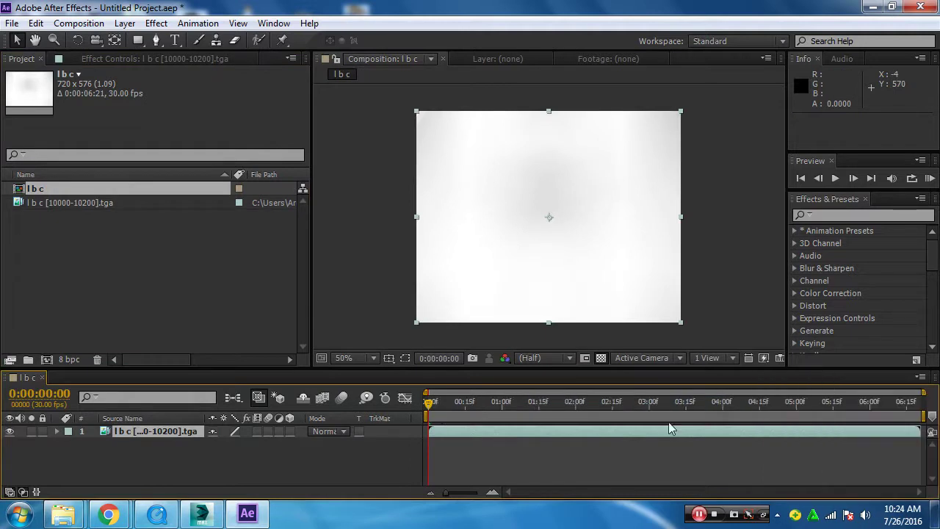
{"action": "left_click_drag", "start_coordinate": [431, 402], "coordinate": [711, 416]}
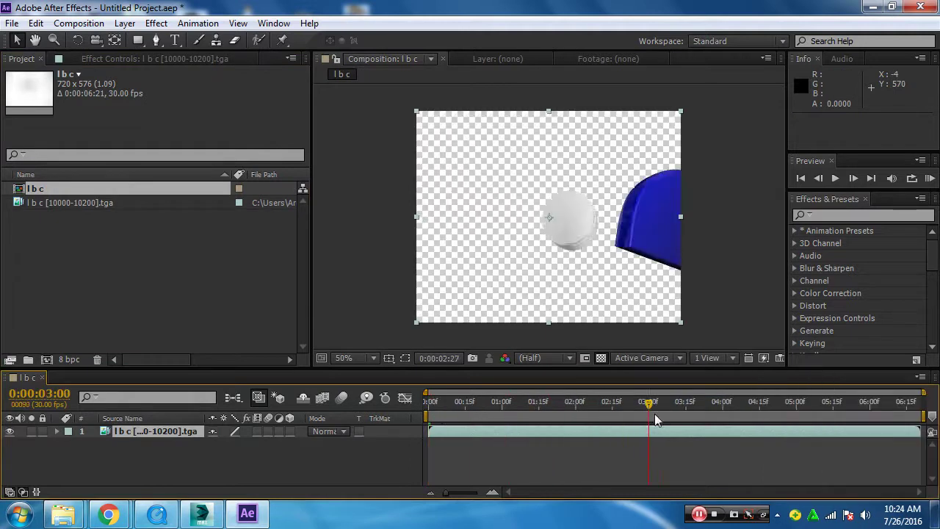
{"action": "mouse_move", "coordinate": [711, 416]}
{"action": "left_mouse_down"}
{"action": "mouse_move", "coordinate": [903, 406]}
{"action": "mouse_move", "coordinate": [428, 431]}
{"action": "mouse_move", "coordinate": [659, 434]}
{"action": "left_mouse_up"}
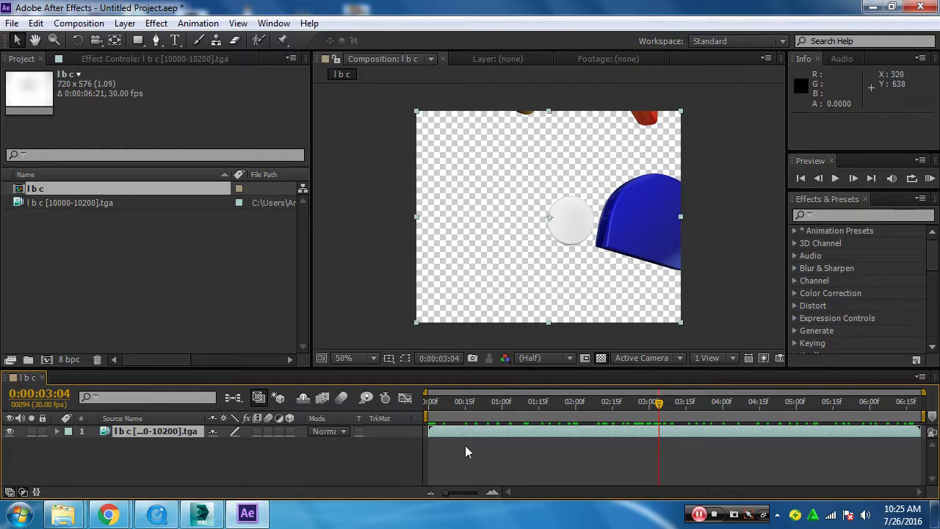
{"action": "left_click", "coordinate": [198, 461]}
{"action": "double_click", "coordinate": [119, 285]}
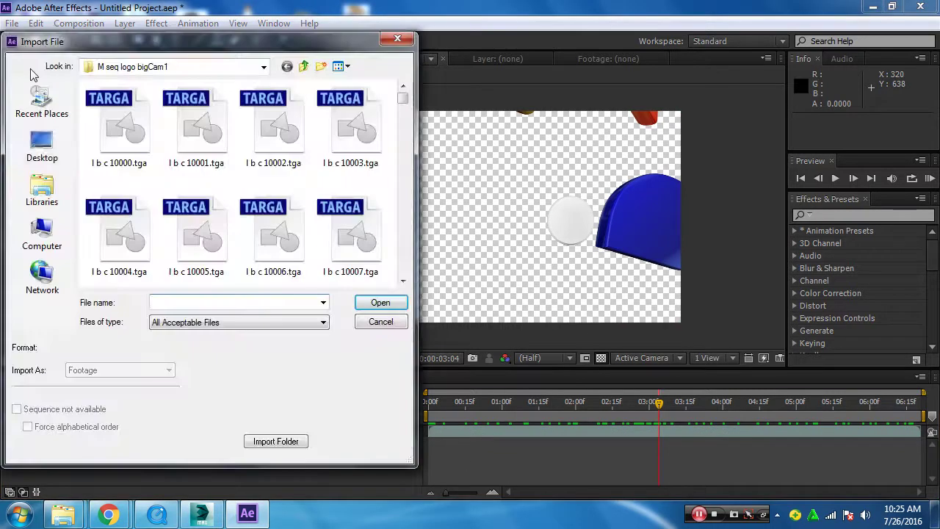
{"action": "left_click", "coordinate": [44, 147]}
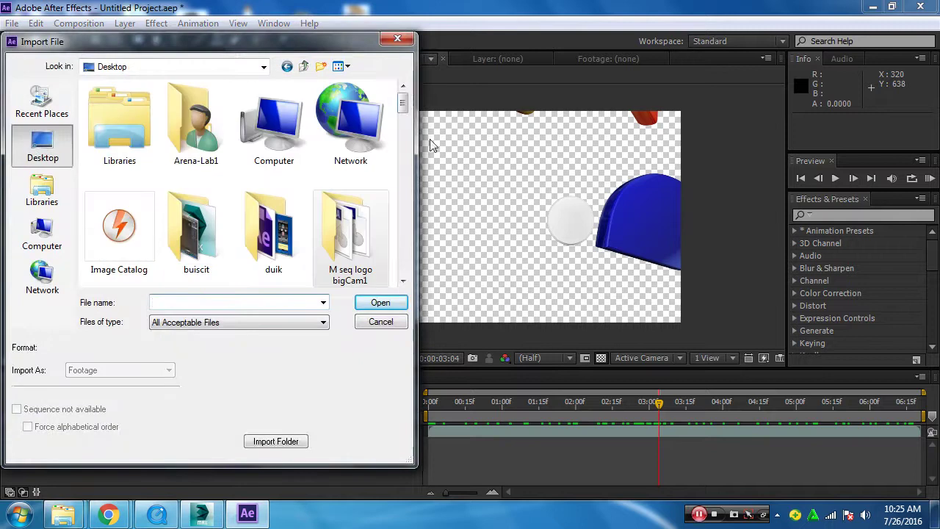
{"action": "scroll", "coordinate": [406, 110], "scroll_direction": "down", "scroll_amount": 1}
{"action": "left_click", "coordinate": [273, 192]}
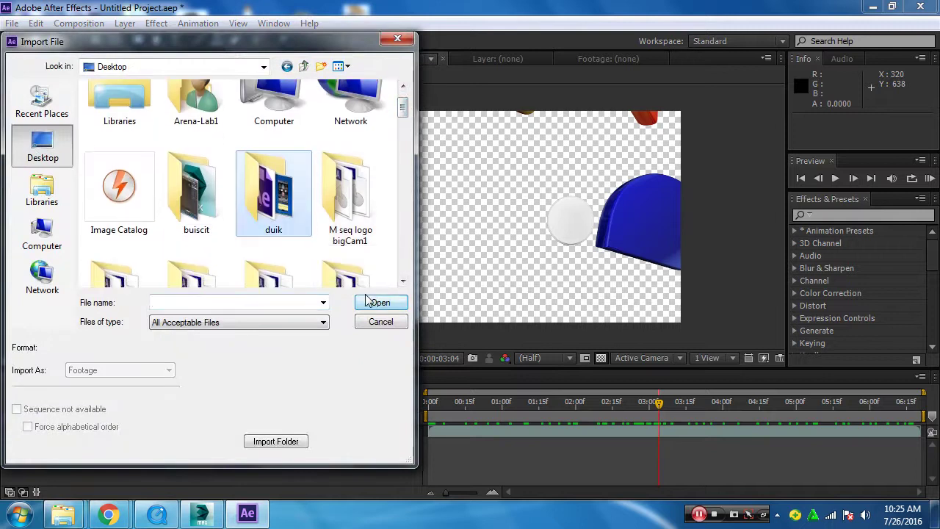
{"action": "scroll", "coordinate": [243, 184], "scroll_direction": "down", "scroll_amount": 2}
{"action": "left_click", "coordinate": [356, 115]}
{"action": "left_click", "coordinate": [379, 302]}
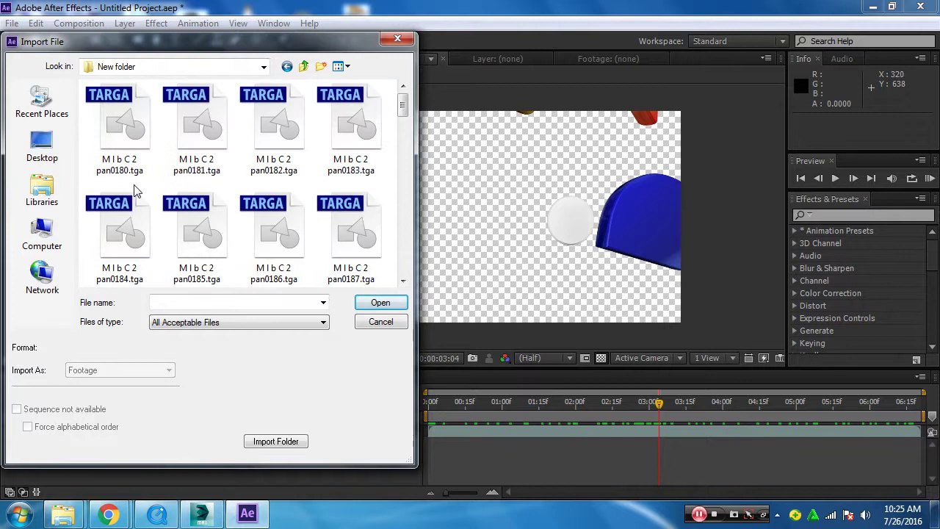
{"action": "left_click", "coordinate": [110, 140]}
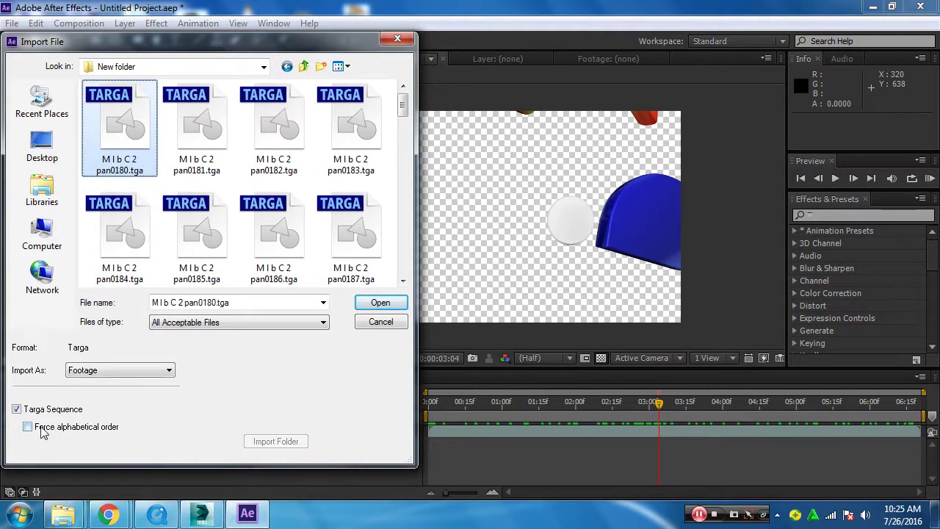
{"action": "left_click", "coordinate": [380, 303]}
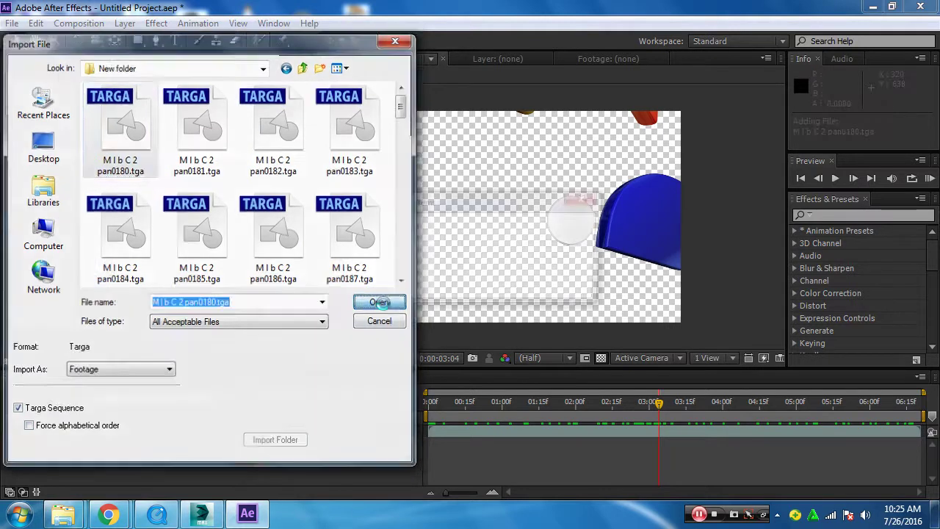
{"action": "left_click", "coordinate": [381, 278]}
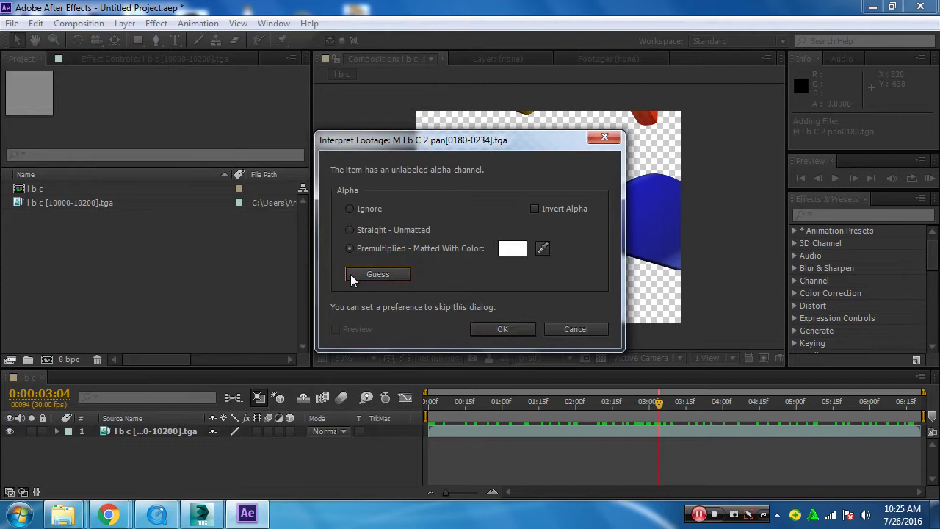
{"action": "left_click", "coordinate": [519, 334]}
{"action": "left_click_drag", "start_coordinate": [18, 222], "coordinate": [46, 359]}
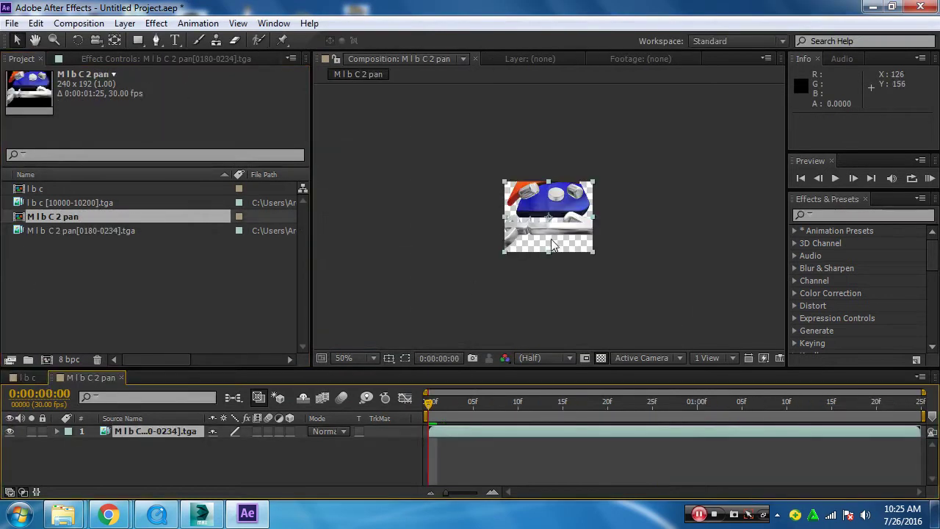
{"action": "key", "text": "period"}
{"action": "key", "text": "period"}
{"action": "left_click", "coordinate": [440, 413]}
{"action": "left_click_drag", "start_coordinate": [440, 413], "coordinate": [851, 423]}
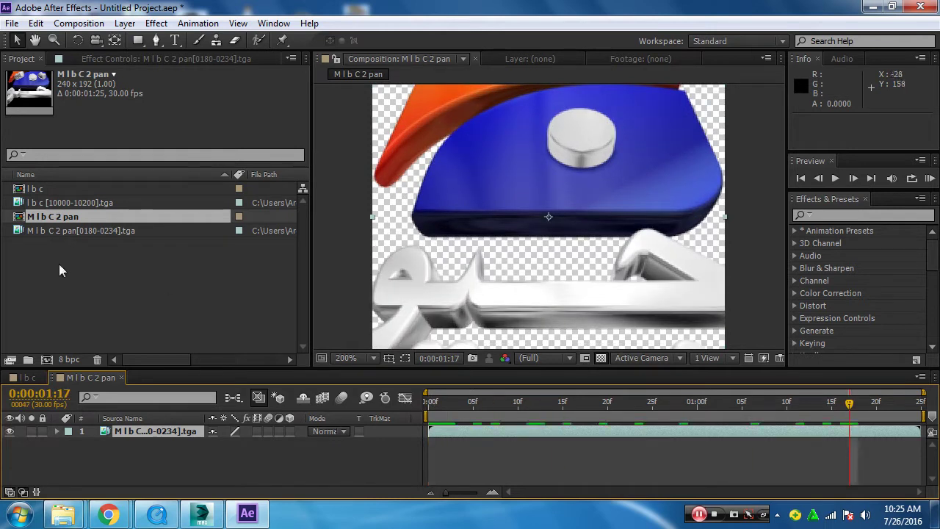
{"action": "left_click", "coordinate": [34, 230]}
{"action": "left_click", "coordinate": [31, 218], "text": "ctrl"}
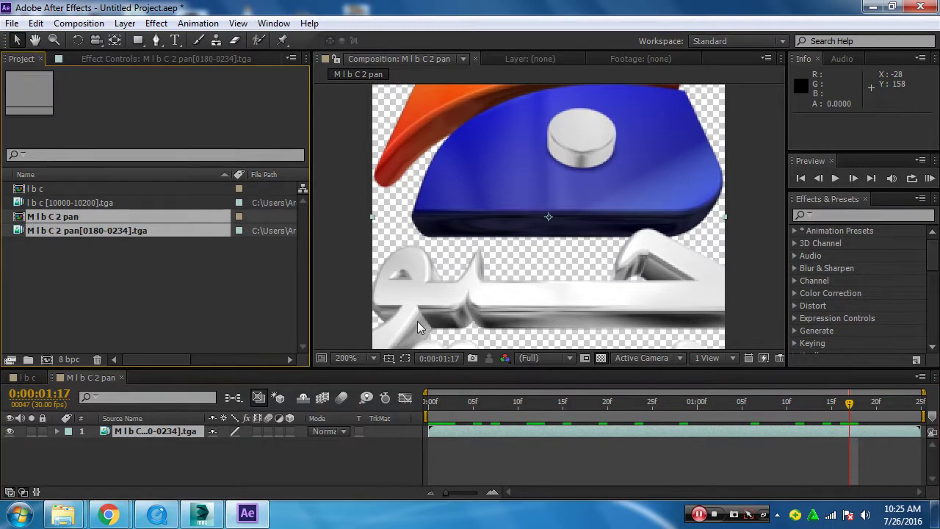
{"action": "key", "text": "Delete"}
{"action": "left_click", "coordinate": [544, 275]}
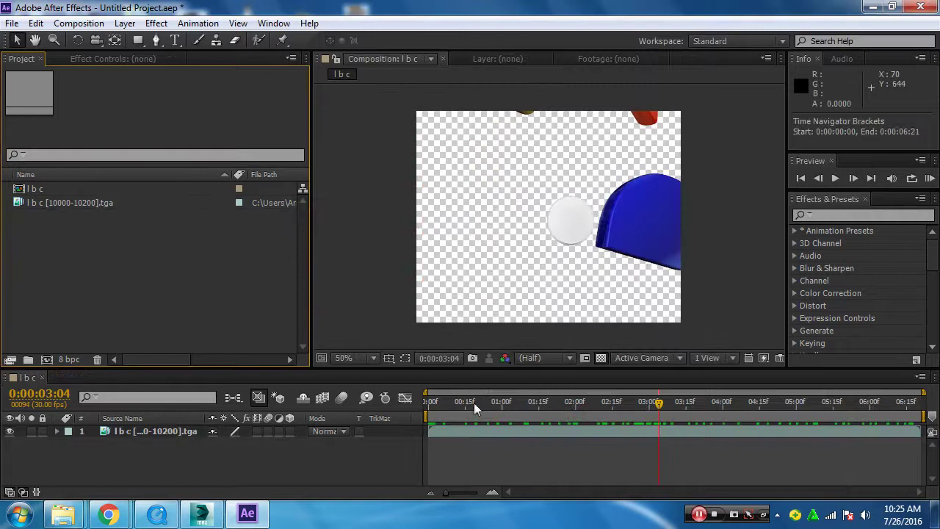
Switch to a black background, scrub the frames, and zoom in on the white cylinder
{"action": "left_click_drag", "start_coordinate": [590, 404], "coordinate": [545, 404]}
{"action": "left_click", "coordinate": [598, 412]}
{"action": "left_click", "coordinate": [600, 358]}
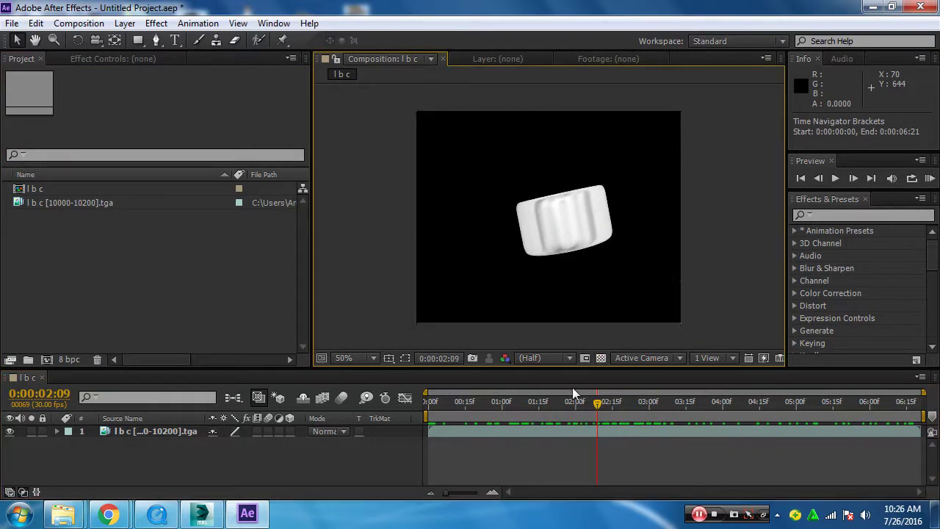
{"action": "mouse_move", "coordinate": [489, 405]}
{"action": "left_mouse_down"}
{"action": "mouse_move", "coordinate": [467, 408]}
{"action": "mouse_move", "coordinate": [727, 422]}
{"action": "mouse_move", "coordinate": [610, 426]}
{"action": "left_mouse_up"}
{"action": "scroll", "coordinate": [561, 291], "scroll_direction": "up", "scroll_amount": 1}
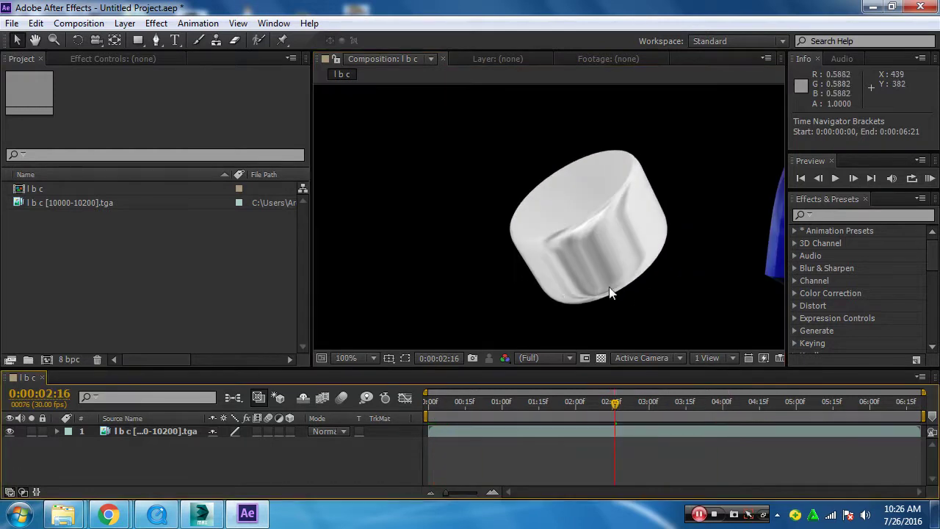
{"action": "middle_click_drag", "start_coordinate": [612, 288], "coordinate": [531, 237]}
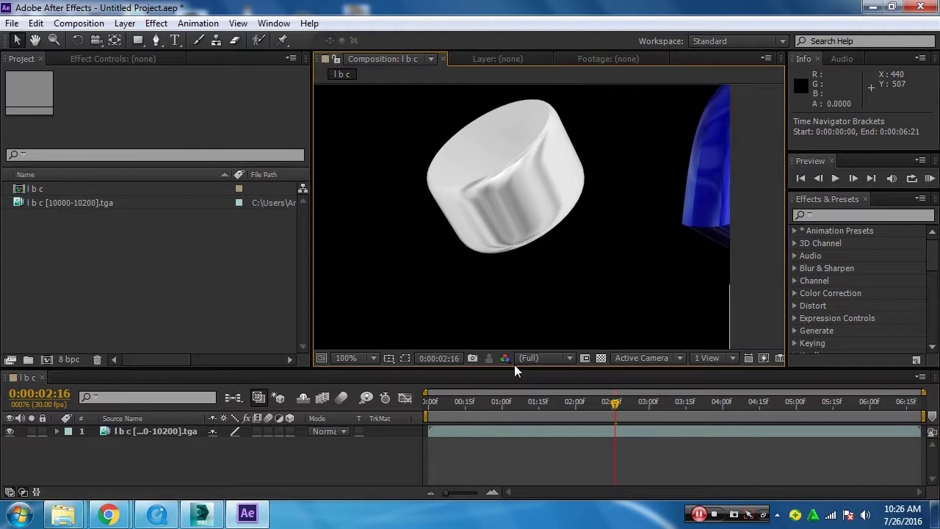
Browse the Effect menu without applying anything, then select the logo footage layer
{"action": "left_click", "coordinate": [156, 22]}
{"action": "left_click", "coordinate": [156, 23]}
{"action": "left_click", "coordinate": [167, 438]}
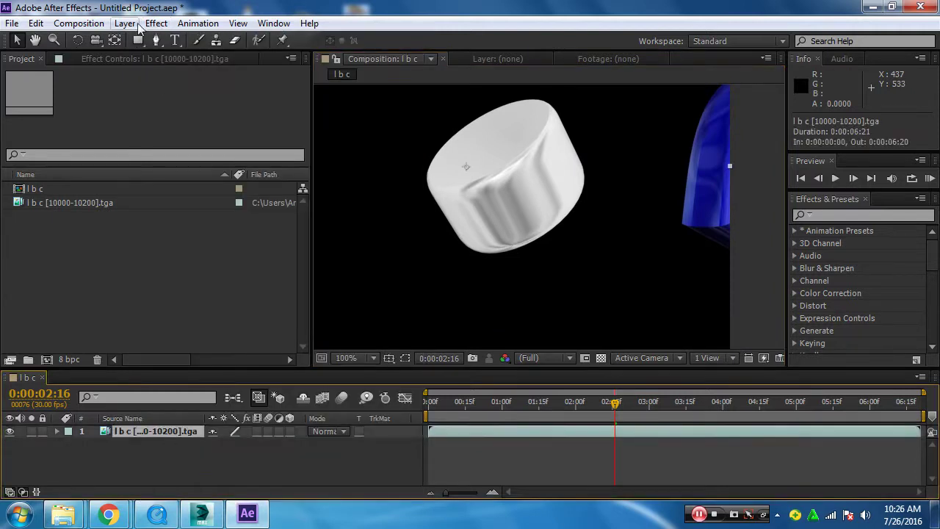
{"action": "left_click", "coordinate": [157, 23]}
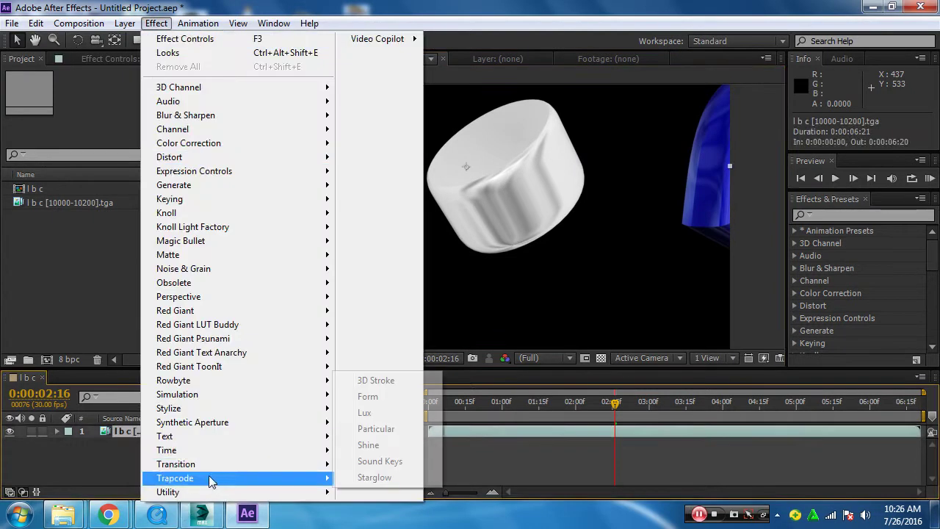
{"action": "left_click", "coordinate": [80, 473]}
{"action": "left_click", "coordinate": [145, 431]}
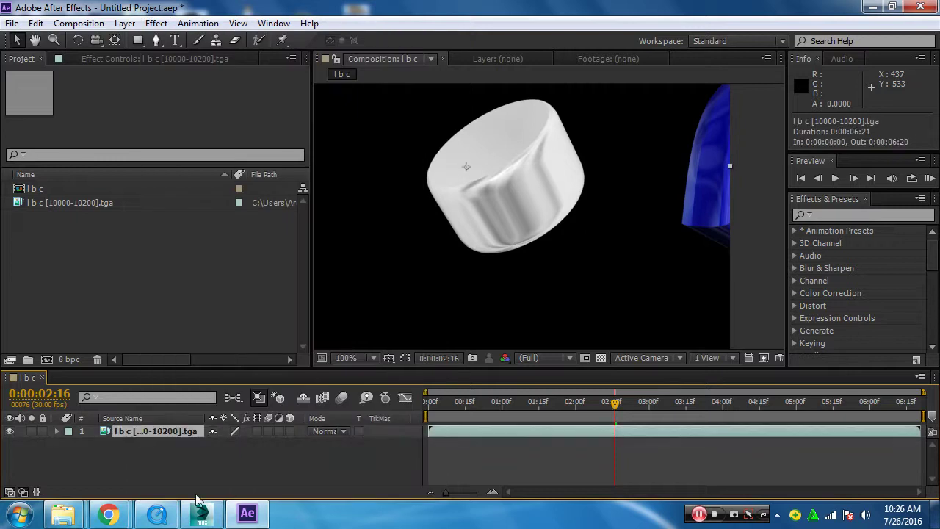
Duplicate the logo layer, apply Trapcode Shine to the copy, and make the original visible again
{"action": "key", "text": "ctrl+d"}
{"action": "left_click", "coordinate": [164, 481]}
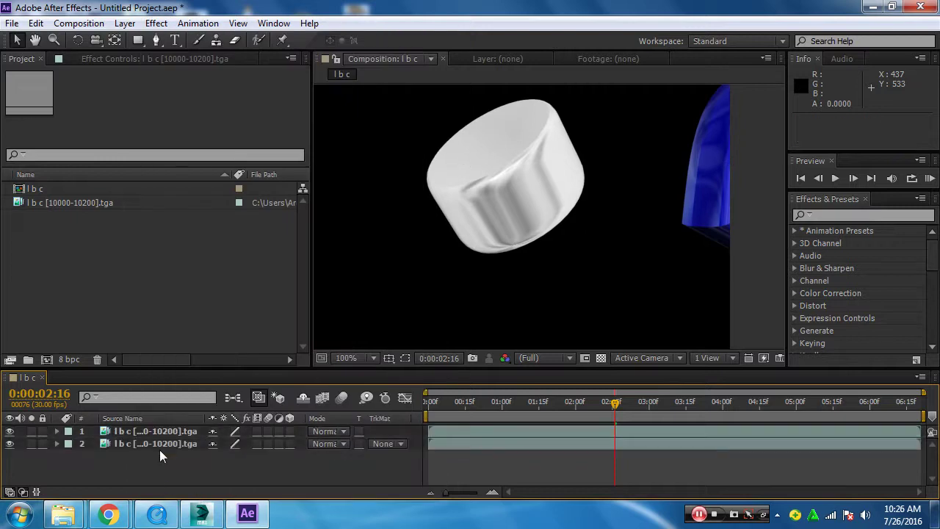
{"action": "left_click", "coordinate": [160, 445]}
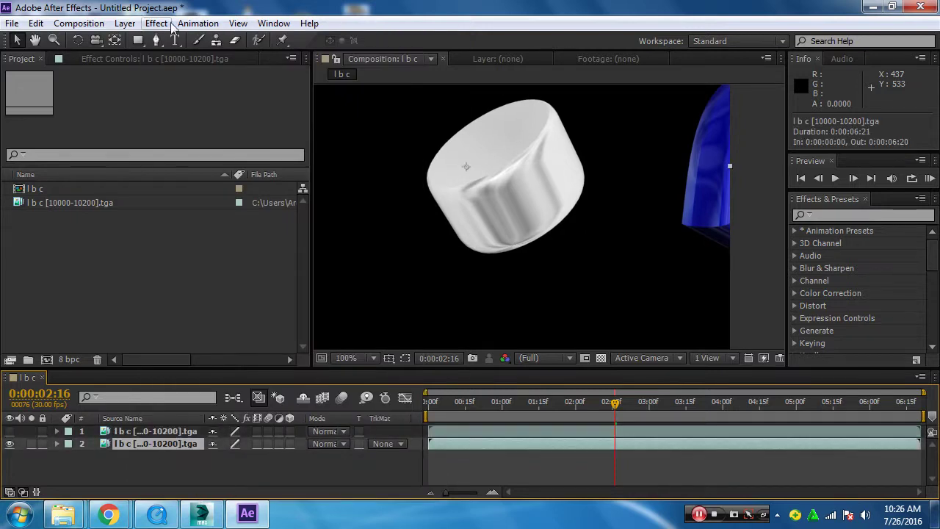
{"action": "left_click", "coordinate": [156, 23]}
{"action": "mouse_move", "coordinate": [221, 478]}
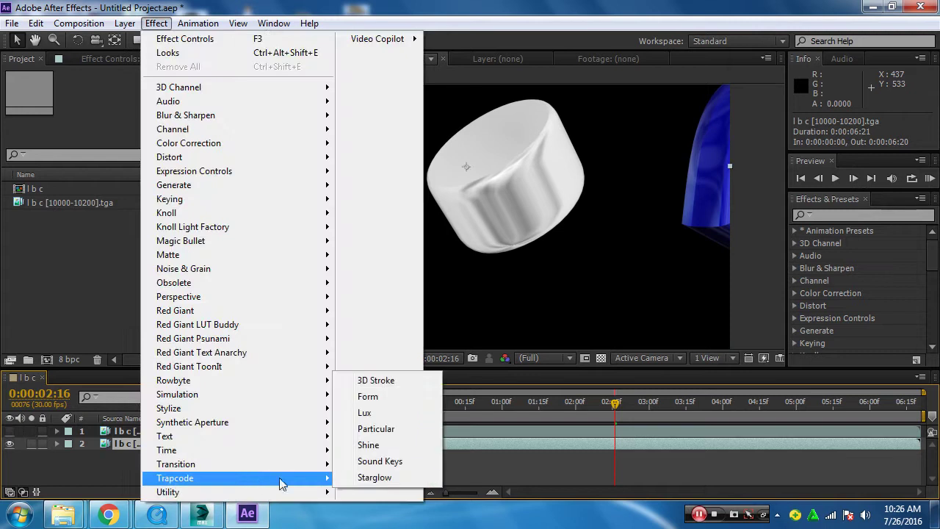
{"action": "left_click", "coordinate": [385, 448]}
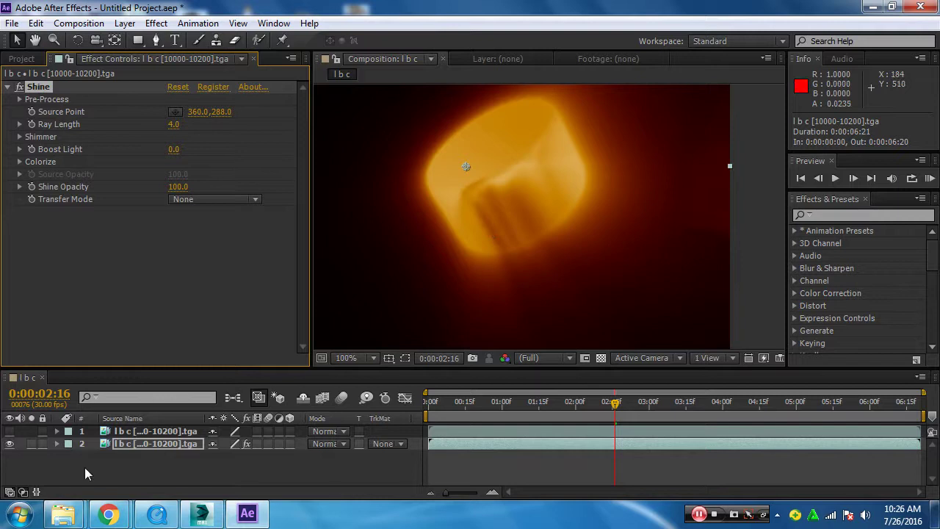
{"action": "left_click", "coordinate": [10, 432]}
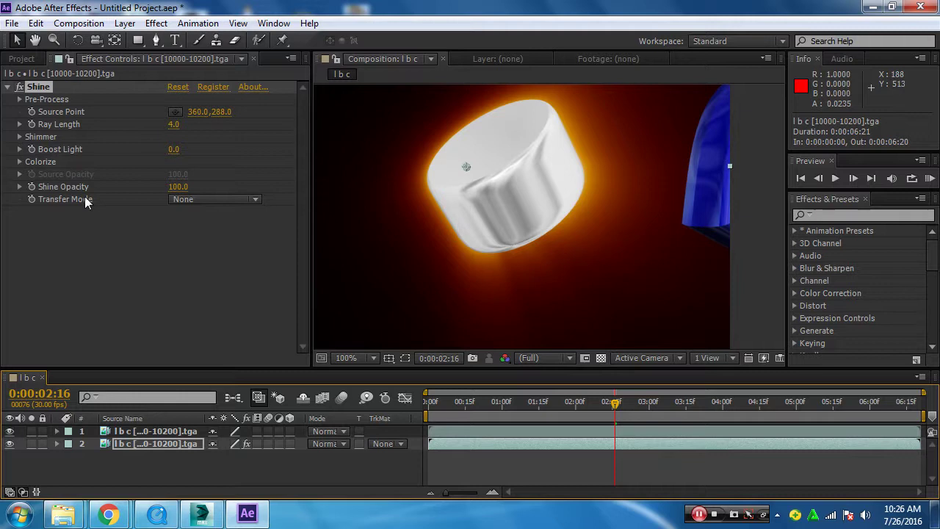
Set Shine's Boost Light to 2.5 after undoing a Ray Length tweak
{"action": "left_click_drag", "start_coordinate": [174, 125], "coordinate": [205, 147]}
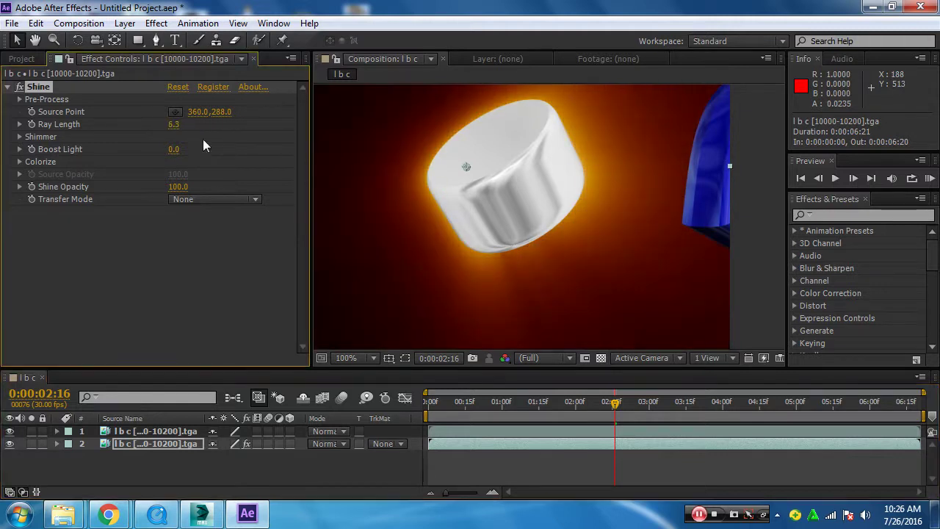
{"action": "key", "text": "ctrl+z"}
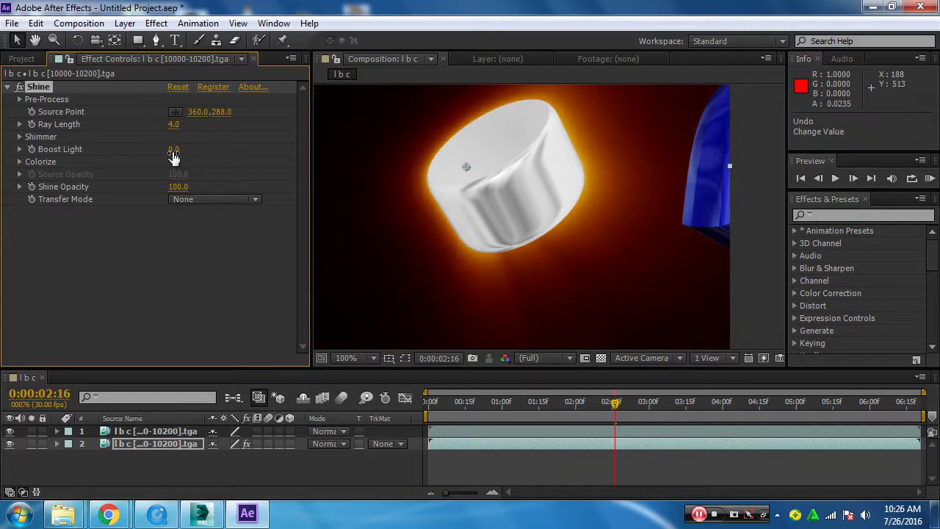
{"action": "left_click_drag", "start_coordinate": [180, 150], "coordinate": [189, 149]}
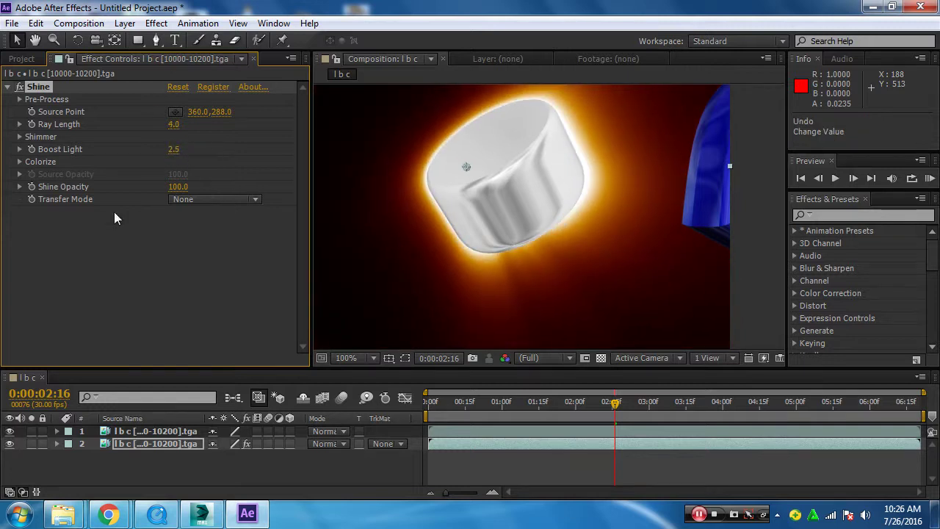
{"action": "mouse_move", "coordinate": [179, 186]}
{"action": "left_mouse_down"}
{"action": "mouse_move", "coordinate": [166, 188]}
{"action": "mouse_move", "coordinate": [189, 188]}
{"action": "left_mouse_up"}
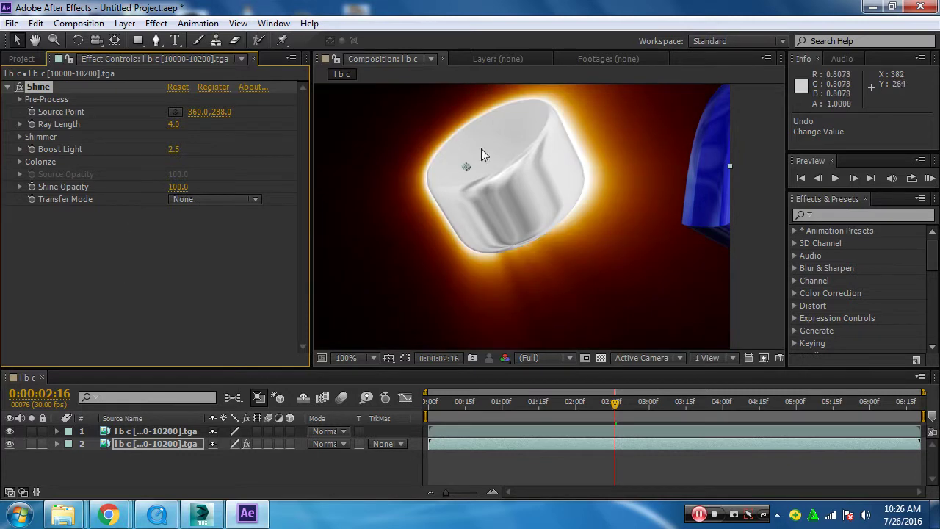
Set Shine's Colorize Midtones to D9B36C and Shadows to CC3A3A
{"action": "left_click", "coordinate": [20, 162]}
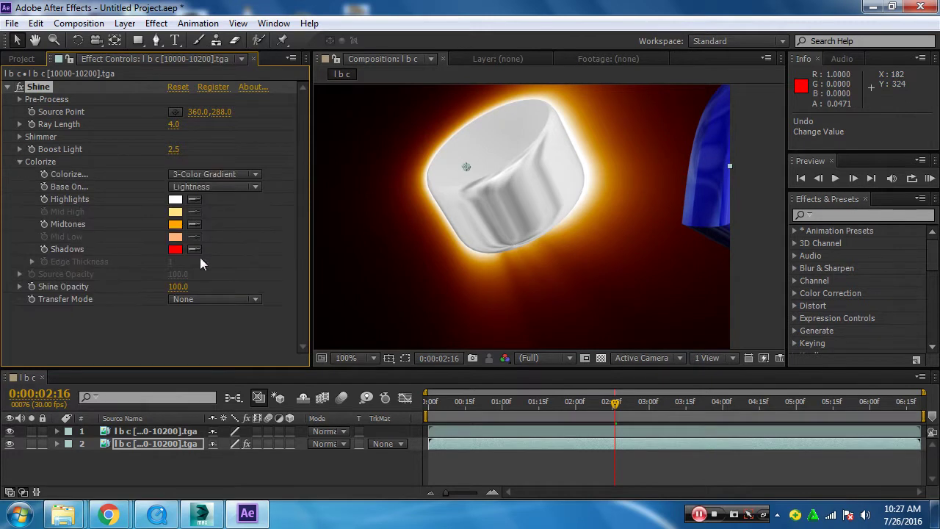
{"action": "left_click", "coordinate": [174, 224]}
{"action": "mouse_move", "coordinate": [168, 171]}
{"action": "left_mouse_down"}
{"action": "mouse_move", "coordinate": [157, 154]}
{"action": "mouse_move", "coordinate": [95, 161]}
{"action": "mouse_move", "coordinate": [110, 165]}
{"action": "left_mouse_up"}
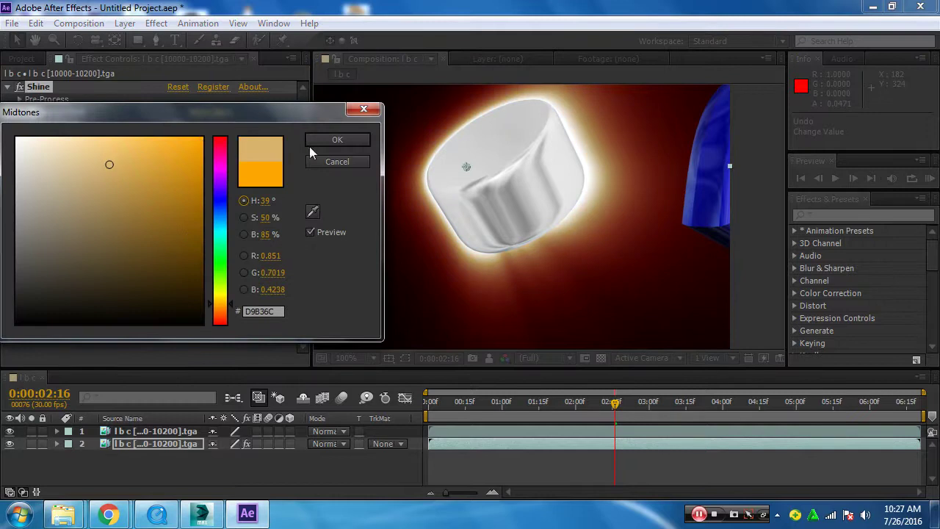
{"action": "left_click", "coordinate": [337, 140]}
{"action": "left_click", "coordinate": [175, 247]}
{"action": "mouse_move", "coordinate": [178, 139]}
{"action": "left_mouse_down"}
{"action": "mouse_move", "coordinate": [115, 155]}
{"action": "mouse_move", "coordinate": [165, 168]}
{"action": "mouse_move", "coordinate": [145, 183]}
{"action": "mouse_move", "coordinate": [150, 174]}
{"action": "left_mouse_up"}
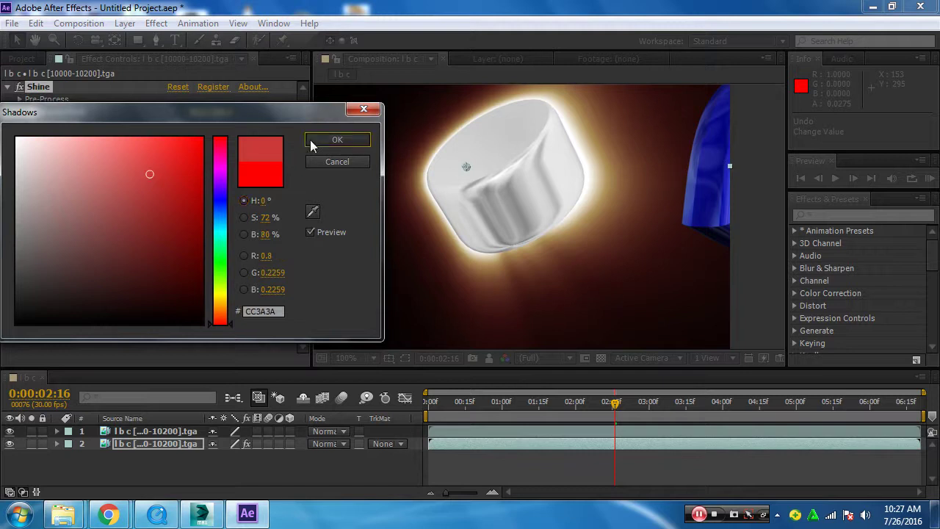
{"action": "left_click", "coordinate": [334, 141]}
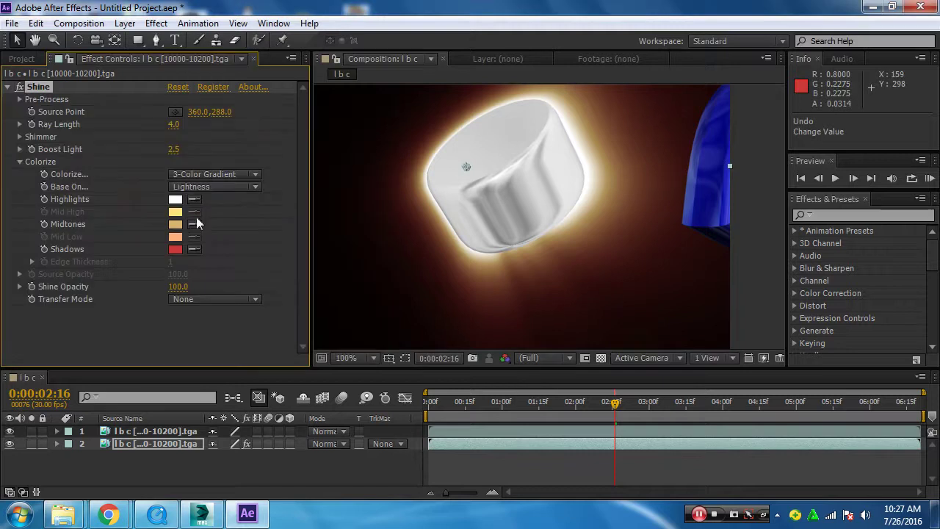
{"action": "left_click", "coordinate": [241, 175]}
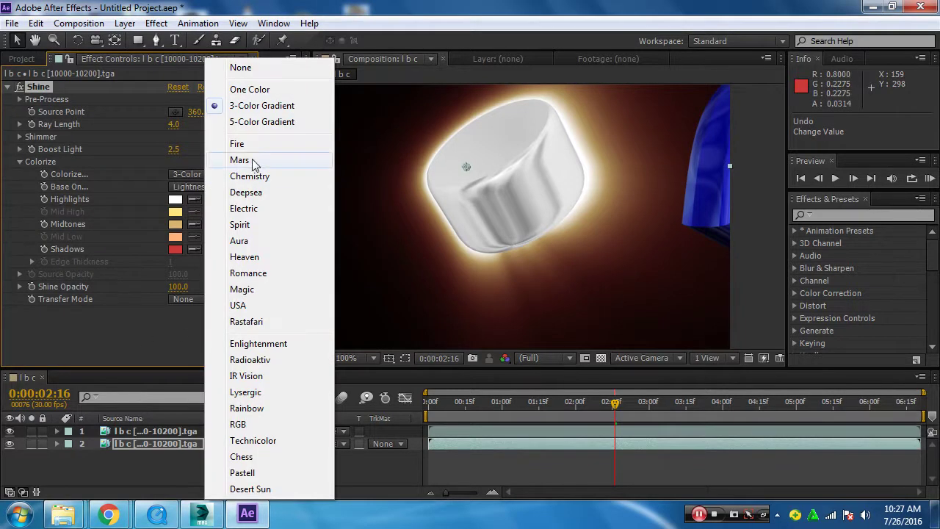
Try the Chemistry and USA Colorize presets, then settle on Electric for a cyan-blue glow
{"action": "left_click", "coordinate": [250, 181]}
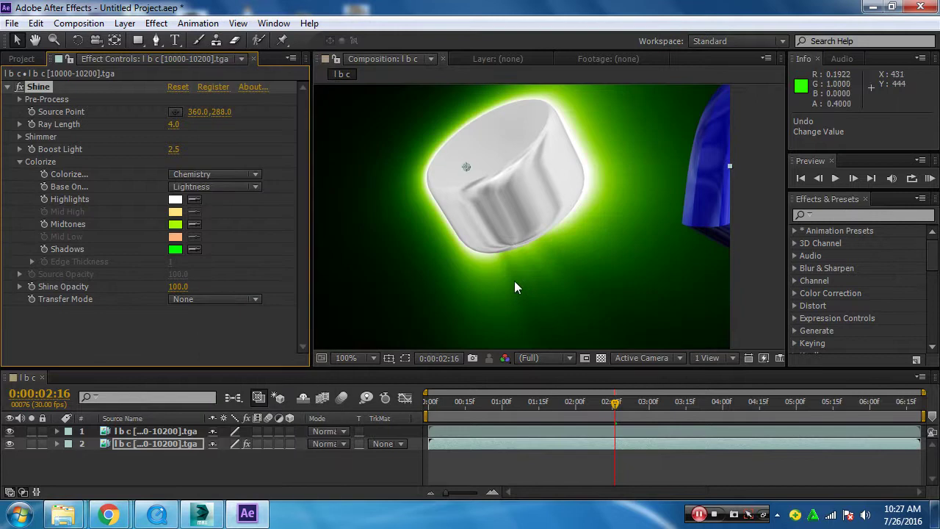
{"action": "left_click", "coordinate": [230, 181]}
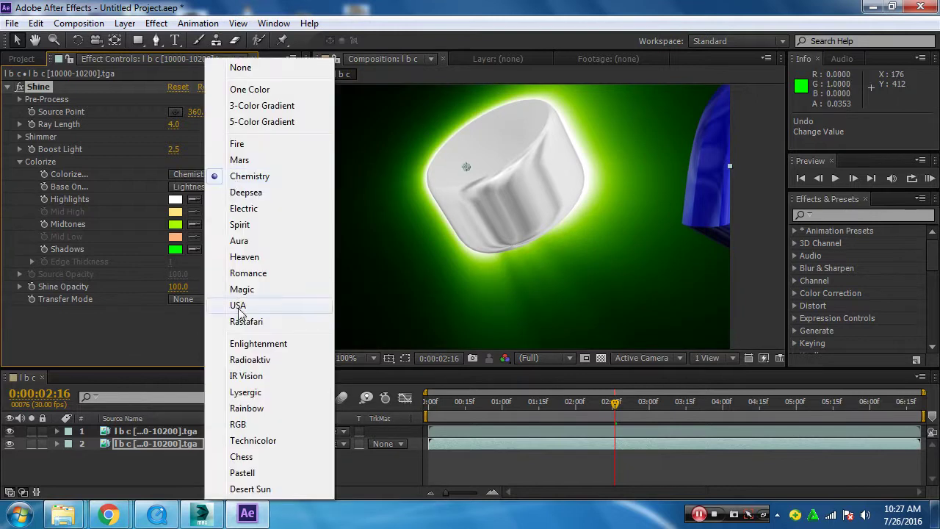
{"action": "left_click", "coordinate": [238, 304]}
{"action": "left_click", "coordinate": [224, 177]}
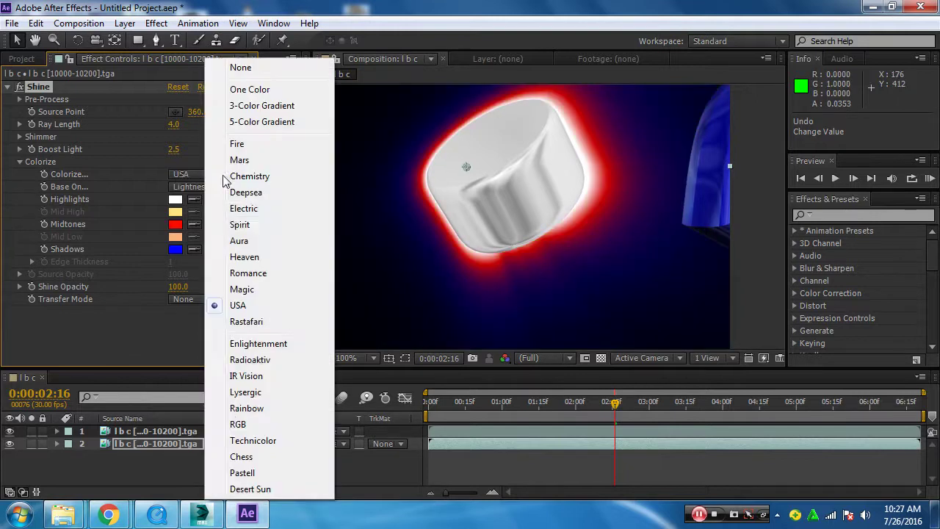
{"action": "left_click", "coordinate": [250, 208]}
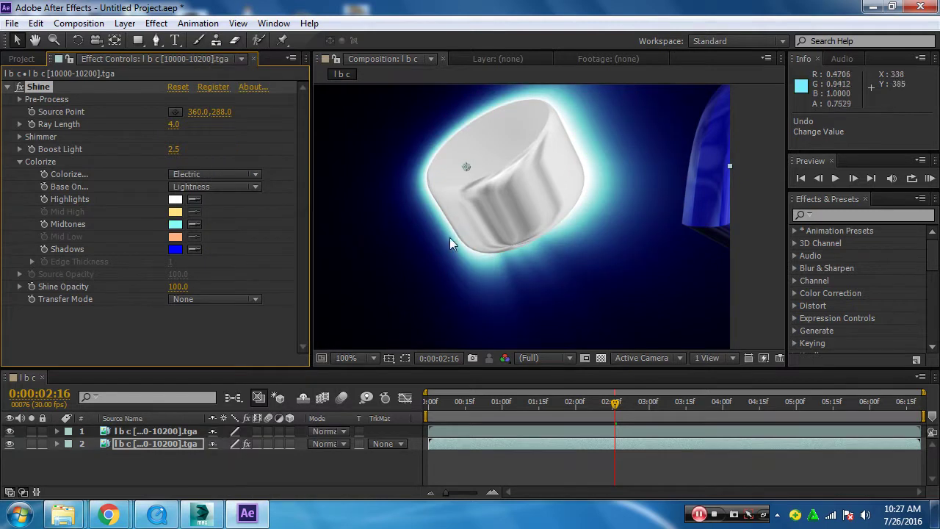
{"action": "scroll", "coordinate": [448, 234], "scroll_direction": "down", "scroll_amount": 2}
{"action": "left_click_drag", "start_coordinate": [616, 409], "coordinate": [745, 409]}
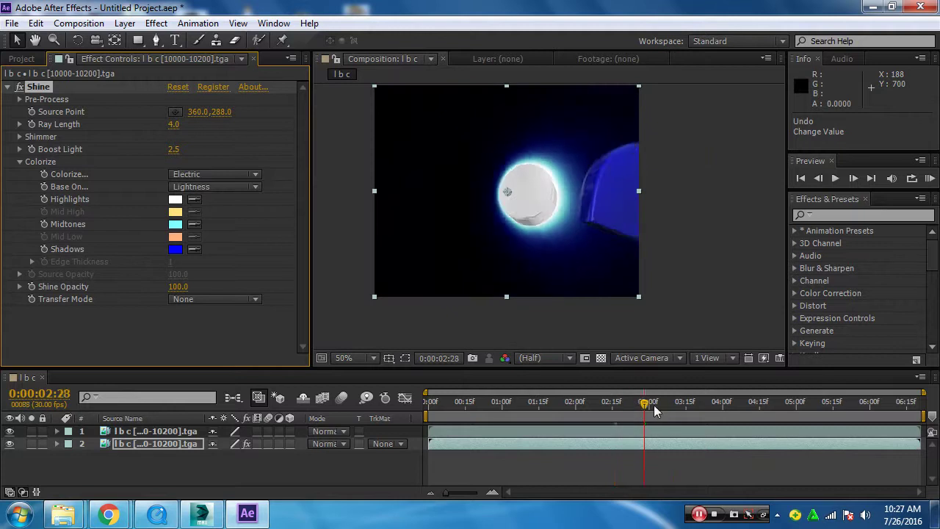
{"action": "left_click_drag", "start_coordinate": [711, 406], "coordinate": [628, 406]}
{"action": "scroll", "coordinate": [563, 251], "scroll_direction": "up", "scroll_amount": 2}
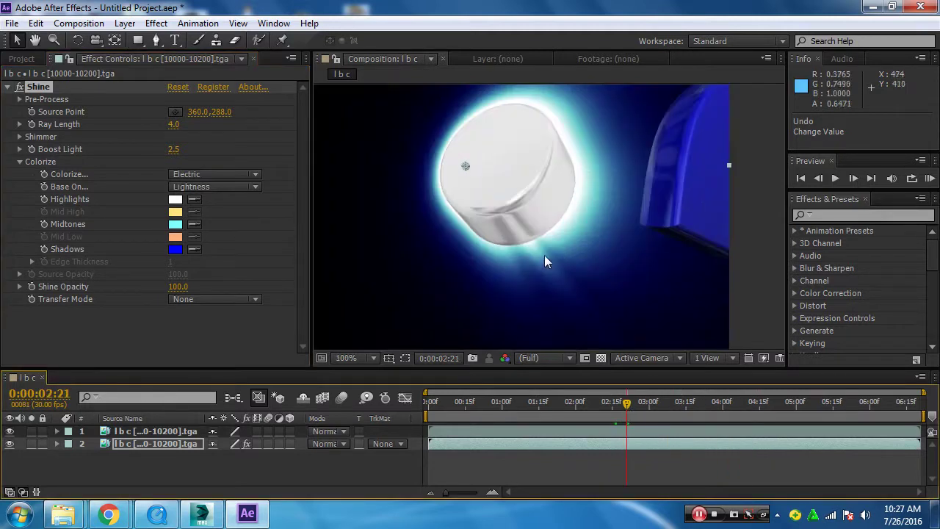
{"action": "left_click", "coordinate": [190, 513]}
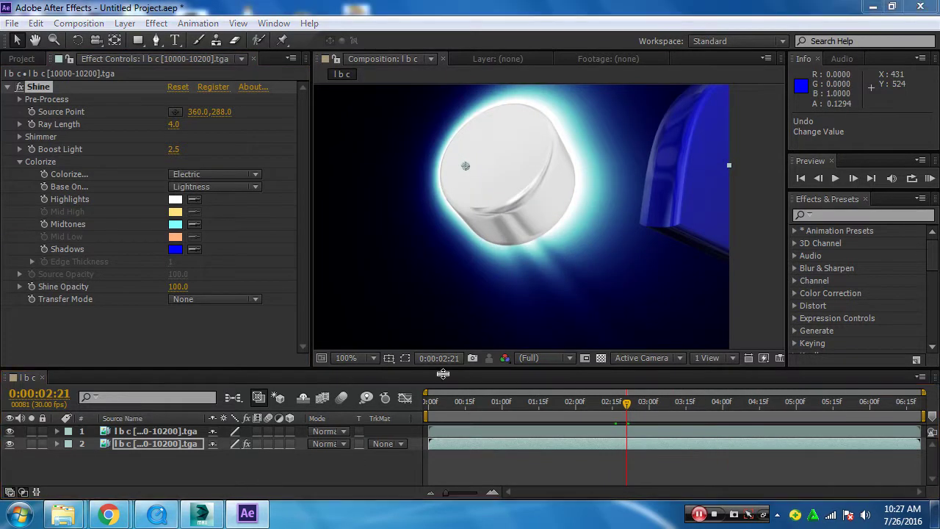
{"action": "left_click", "coordinate": [451, 477]}
{"action": "mouse_move", "coordinate": [451, 479]}
{"action": "left_mouse_down"}
{"action": "mouse_move", "coordinate": [254, 479]}
{"action": "mouse_move", "coordinate": [296, 477]}
{"action": "left_mouse_up"}
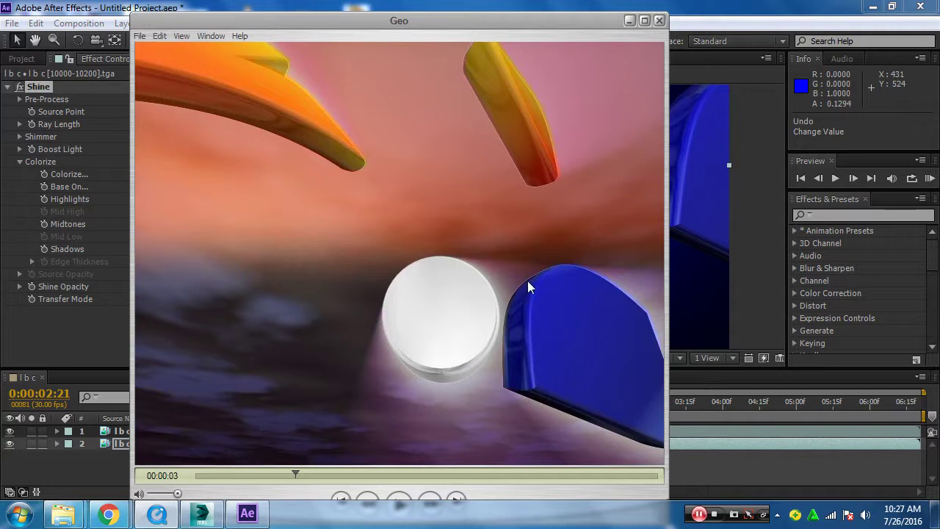
{"action": "left_click", "coordinate": [711, 7]}
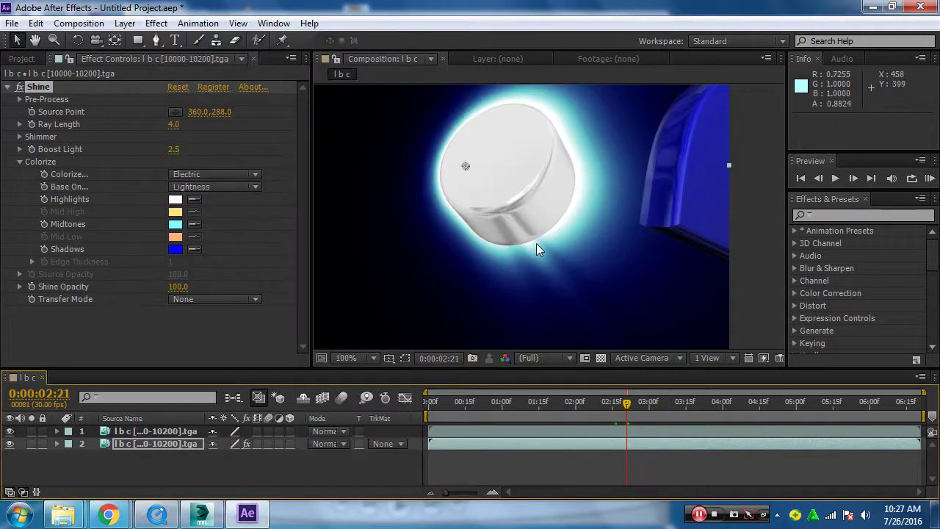
{"action": "key", "text": "comma"}
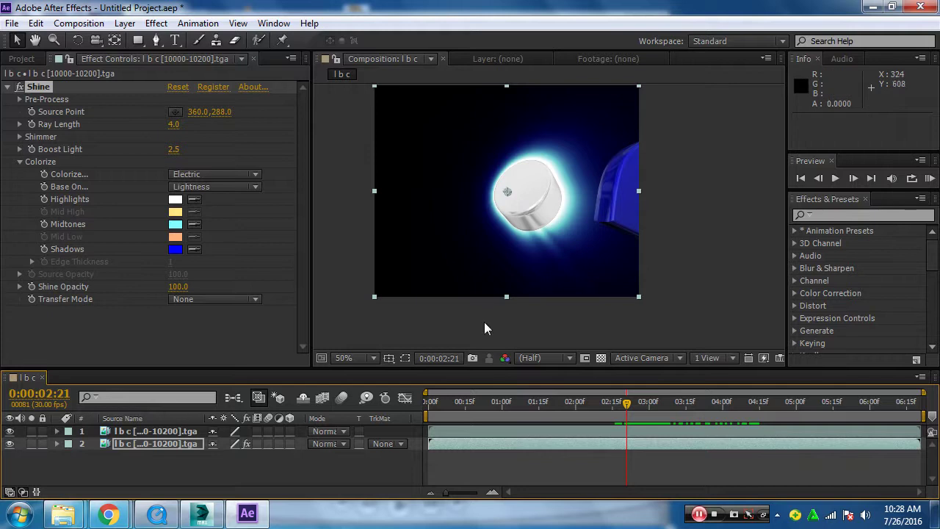
{"action": "mouse_move", "coordinate": [632, 416]}
{"action": "left_mouse_down"}
{"action": "mouse_move", "coordinate": [645, 405]}
{"action": "mouse_move", "coordinate": [732, 414]}
{"action": "left_mouse_up"}
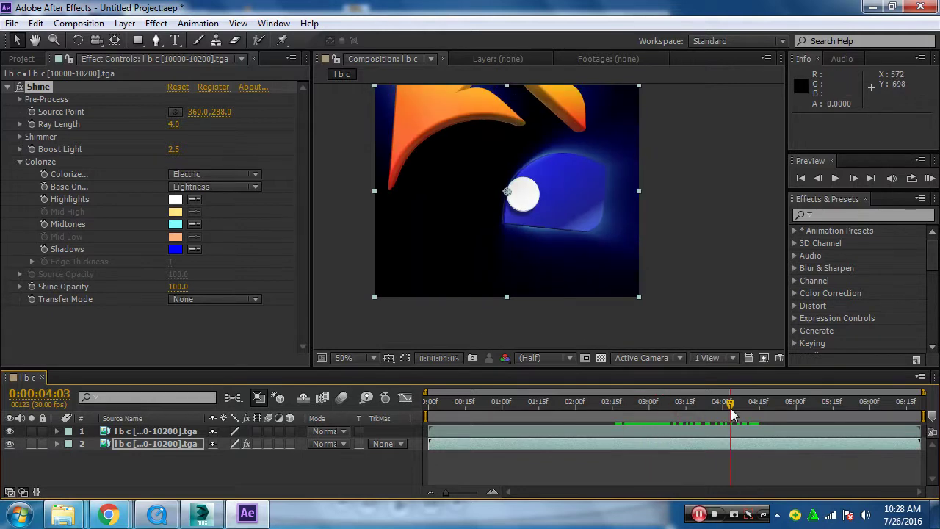
{"action": "mouse_move", "coordinate": [732, 415]}
{"action": "left_mouse_down"}
{"action": "mouse_move", "coordinate": [560, 408]}
{"action": "mouse_move", "coordinate": [744, 409]}
{"action": "left_mouse_up"}
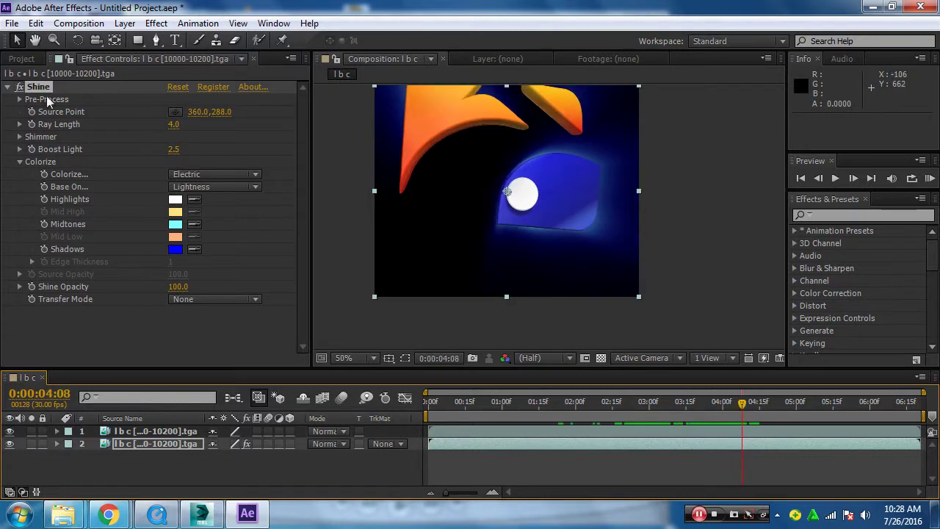
{"action": "left_click", "coordinate": [19, 86]}
Collapse Shine and apply Trapcode Starglow to the logo layer, viewing at 100%
{"action": "left_click", "coordinate": [7, 86]}
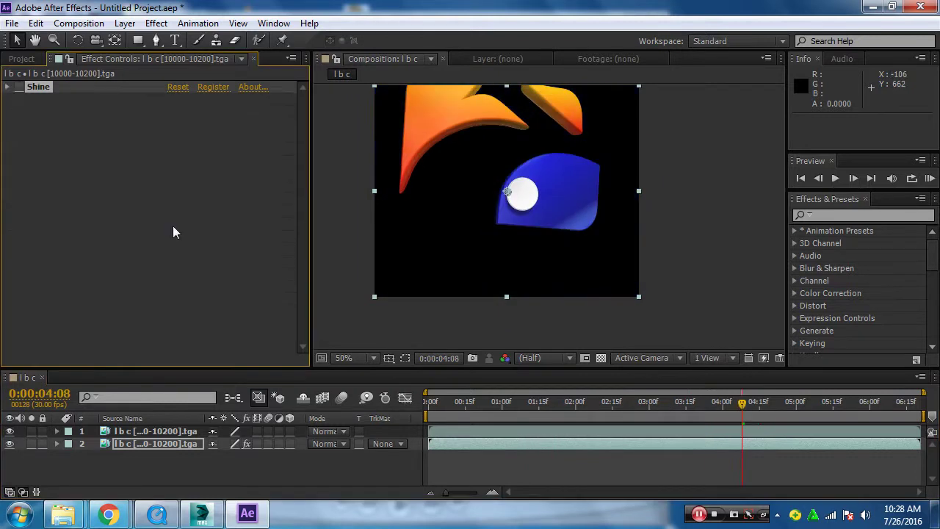
{"action": "left_click", "coordinate": [172, 226]}
{"action": "left_click", "coordinate": [156, 23]}
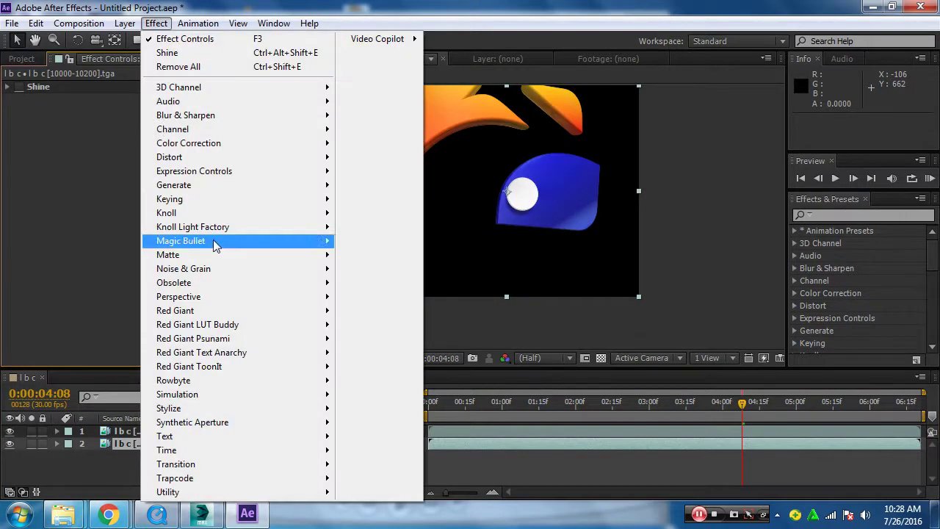
{"action": "left_click", "coordinate": [120, 445]}
{"action": "left_click", "coordinate": [156, 23]}
{"action": "mouse_move", "coordinate": [175, 477]}
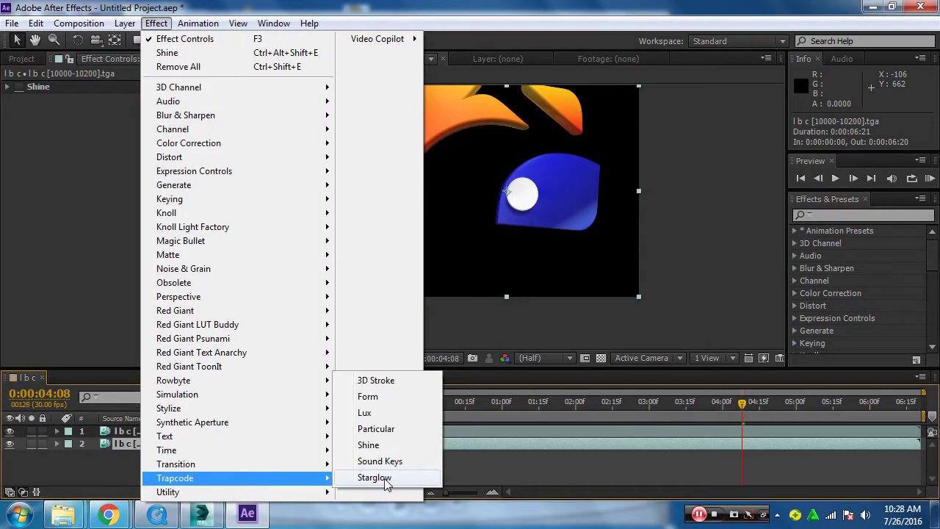
{"action": "left_click", "coordinate": [384, 478]}
{"action": "key", "text": "period"}
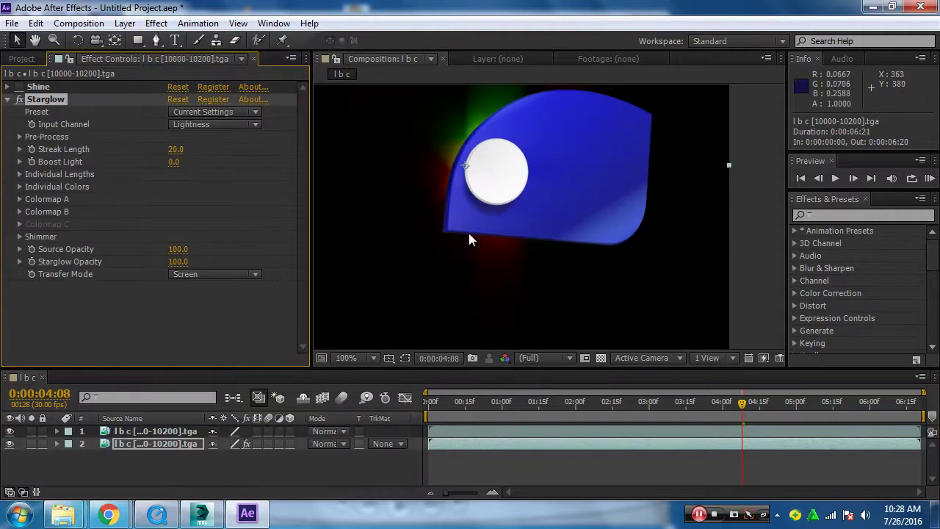
Pan the view and scrub the timeline to frame 0:00:05:18 to check the glow
{"action": "left_click_drag", "start_coordinate": [469, 233], "coordinate": [587, 408]}
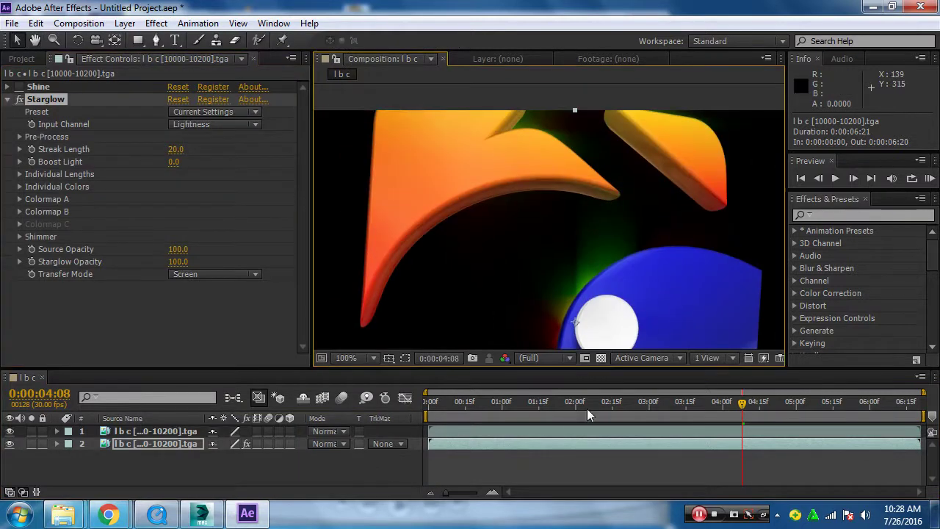
{"action": "left_click_drag", "start_coordinate": [451, 410], "coordinate": [505, 411]}
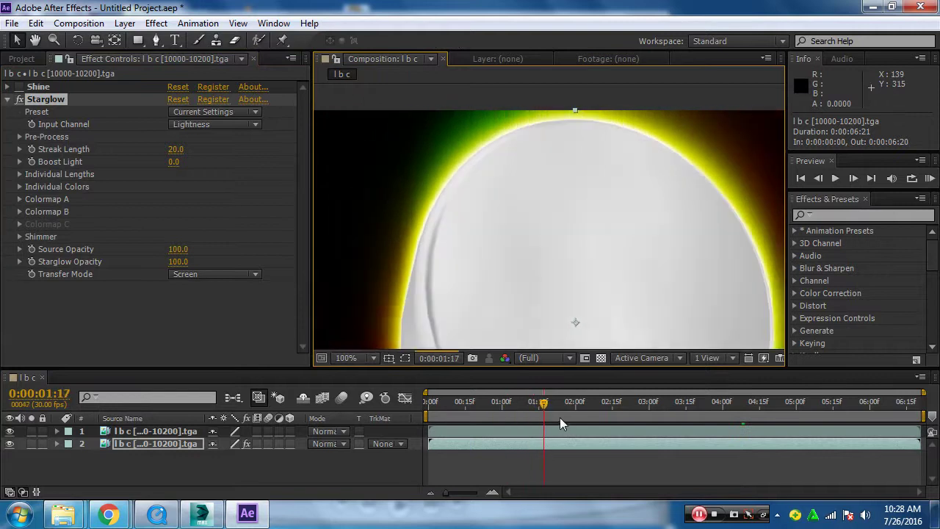
{"action": "scroll", "coordinate": [482, 241], "scroll_direction": "down", "scroll_amount": 2}
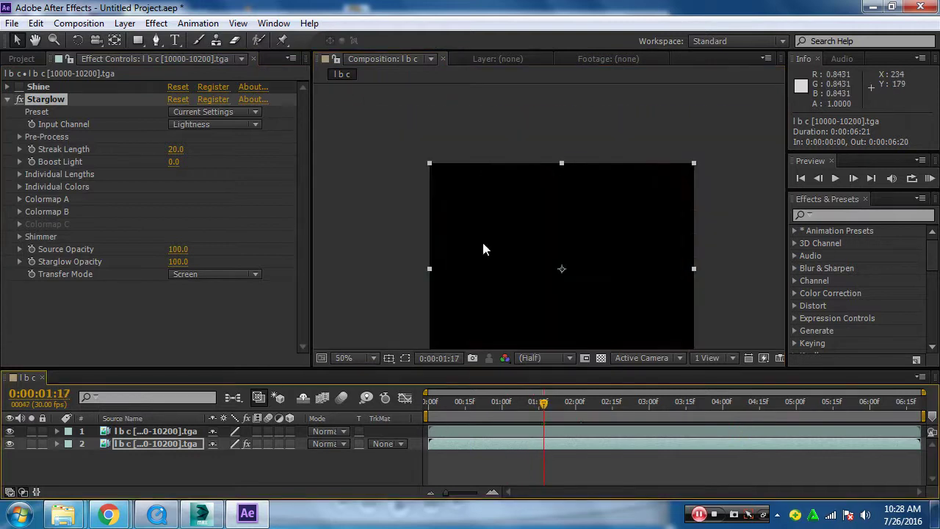
{"action": "scroll", "coordinate": [486, 246], "scroll_direction": "down", "scroll_amount": 2}
{"action": "scroll", "coordinate": [496, 250], "scroll_direction": "up", "scroll_amount": 2}
{"action": "scroll", "coordinate": [505, 251], "scroll_direction": "up", "scroll_amount": 2}
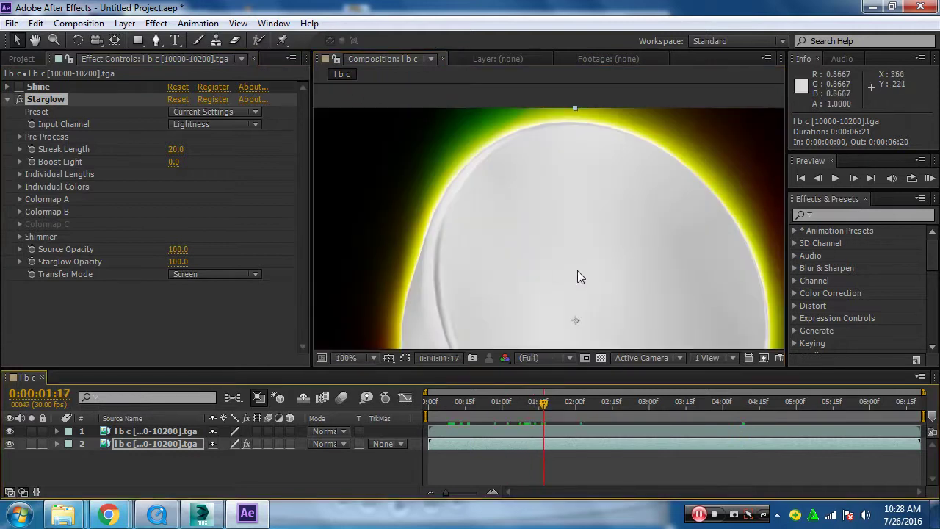
{"action": "left_click_drag", "start_coordinate": [544, 404], "coordinate": [803, 426]}
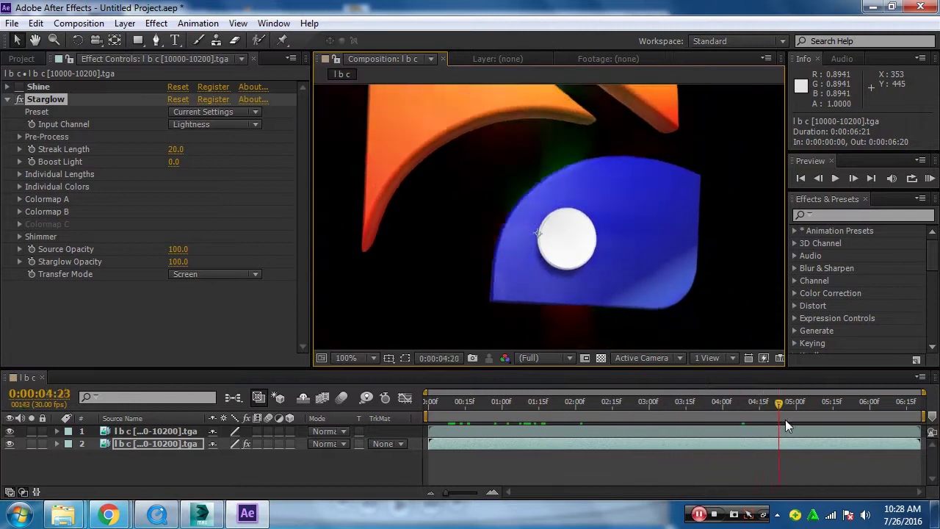
{"action": "mouse_move", "coordinate": [812, 410]}
{"action": "left_mouse_down"}
{"action": "mouse_move", "coordinate": [861, 411]}
{"action": "mouse_move", "coordinate": [842, 414]}
{"action": "left_mouse_up"}
{"action": "middle_click_drag", "start_coordinate": [563, 234], "coordinate": [564, 95]}
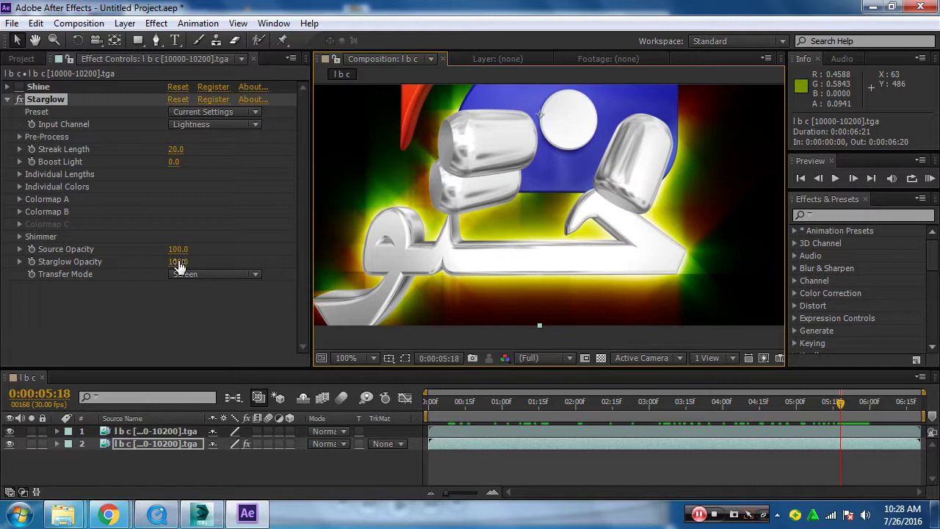
Shorten Starglow's Streak Length to 15 and lower its Starglow Opacity
{"action": "mouse_move", "coordinate": [178, 248]}
{"action": "left_mouse_down"}
{"action": "mouse_move", "coordinate": [129, 253]}
{"action": "mouse_move", "coordinate": [184, 250]}
{"action": "left_mouse_up"}
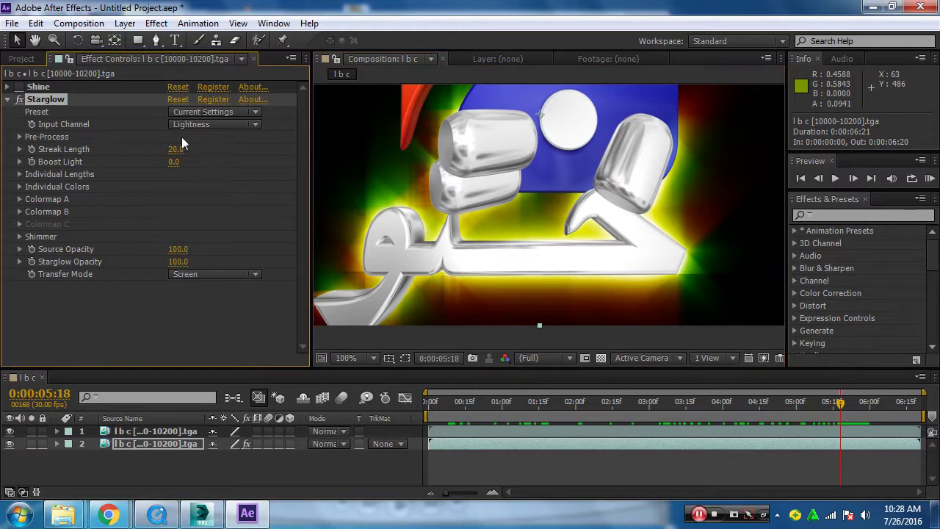
{"action": "left_click_drag", "start_coordinate": [173, 151], "coordinate": [176, 149]}
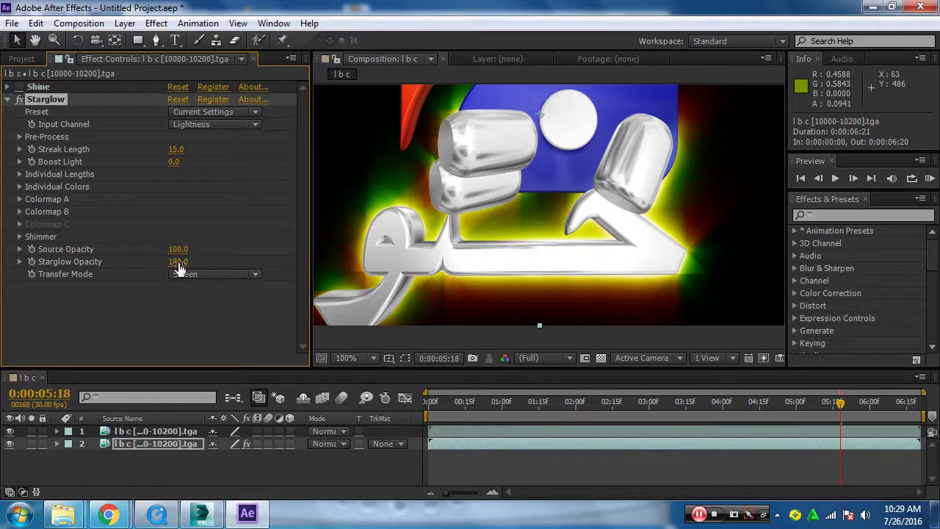
{"action": "left_click_drag", "start_coordinate": [179, 262], "coordinate": [140, 264]}
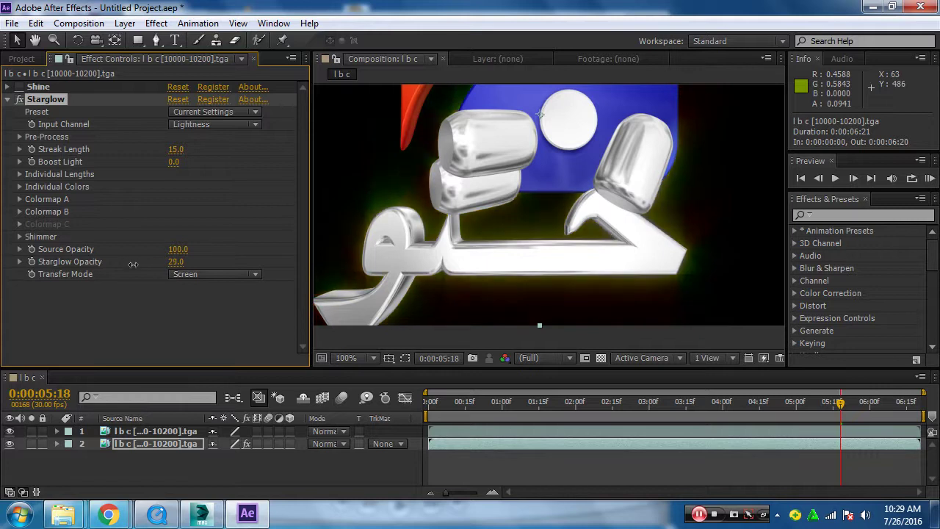
Preview Starglow's Red, White Y and Romantic presets, then return to Current Settings
{"action": "left_click", "coordinate": [234, 112]}
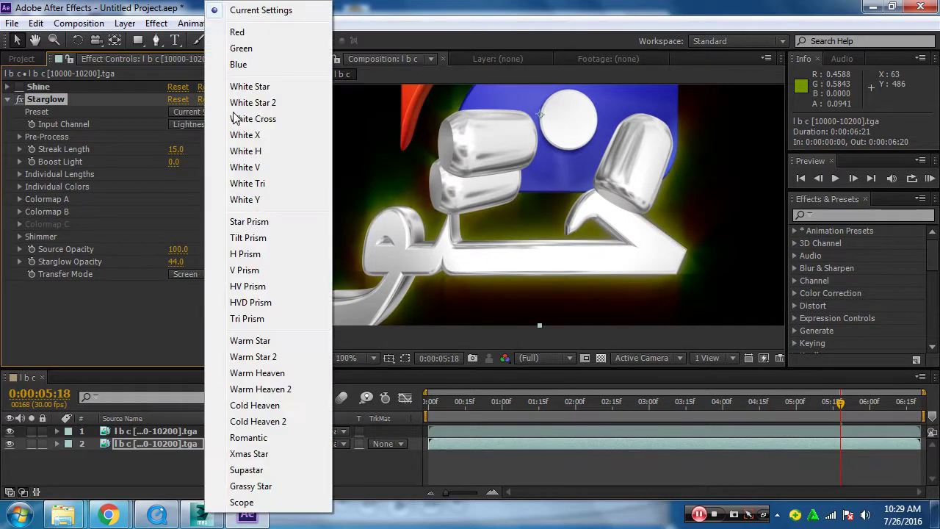
{"action": "left_click", "coordinate": [262, 34]}
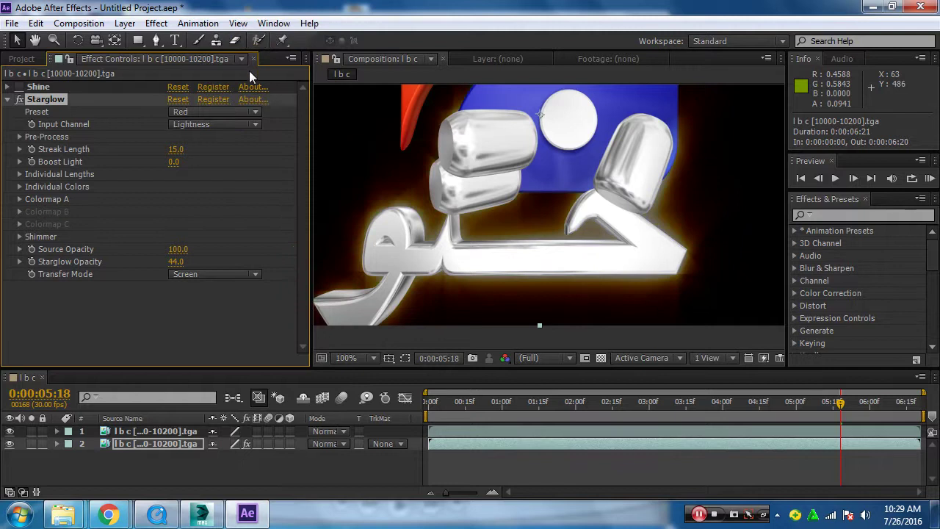
{"action": "left_click", "coordinate": [246, 114]}
{"action": "left_click", "coordinate": [266, 199]}
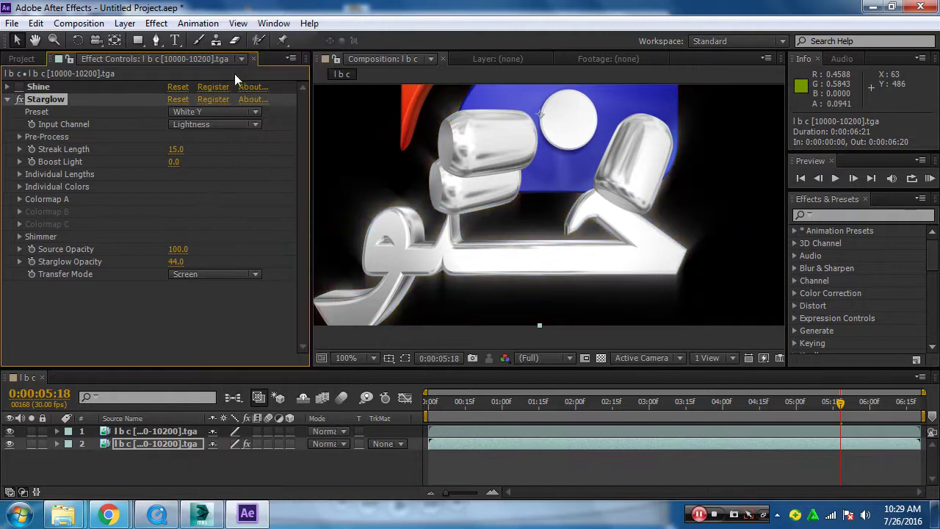
{"action": "left_click", "coordinate": [237, 112]}
{"action": "left_click", "coordinate": [273, 438]}
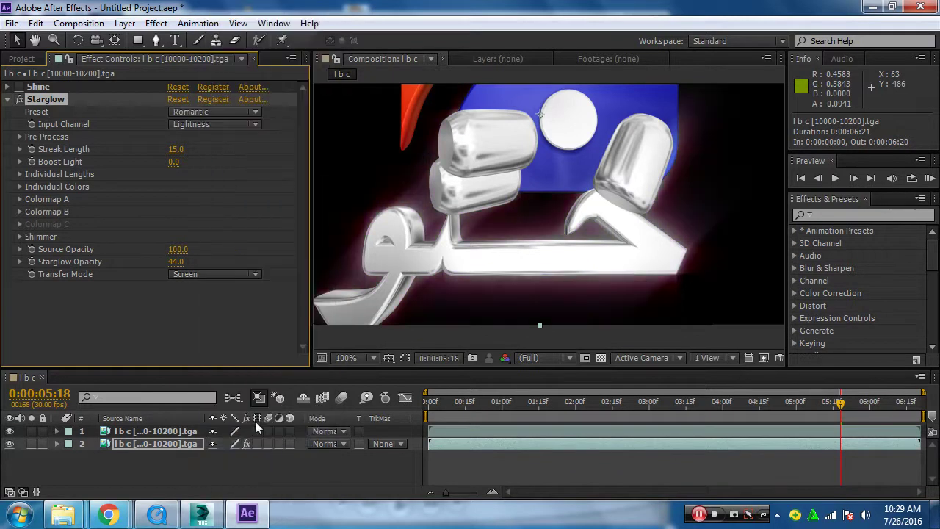
{"action": "left_click", "coordinate": [238, 111]}
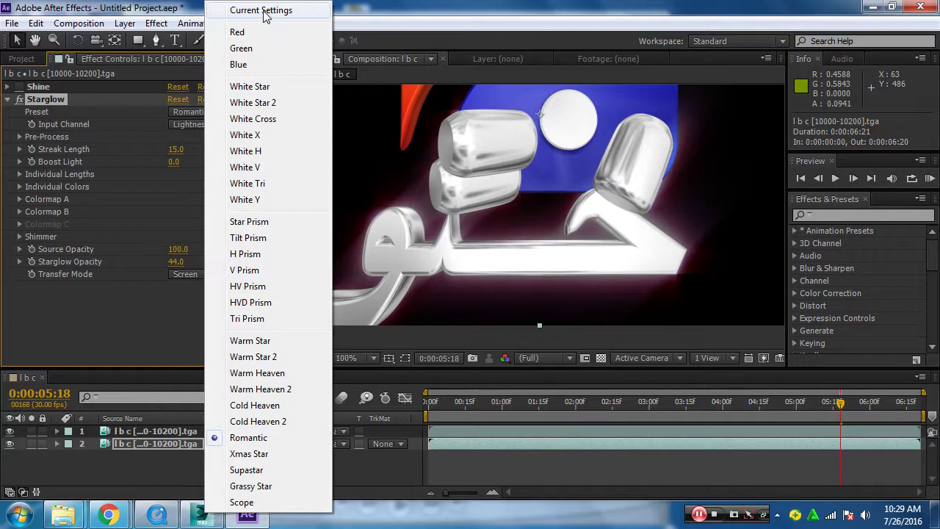
{"action": "left_click", "coordinate": [263, 10]}
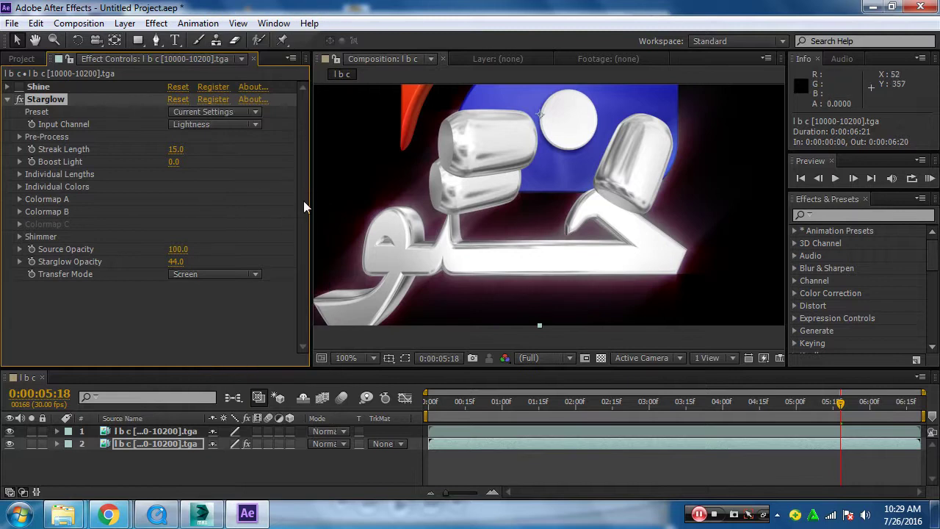
Browse the Input Channel and Preset lists, then close them without changing anything
{"action": "left_click", "coordinate": [210, 124]}
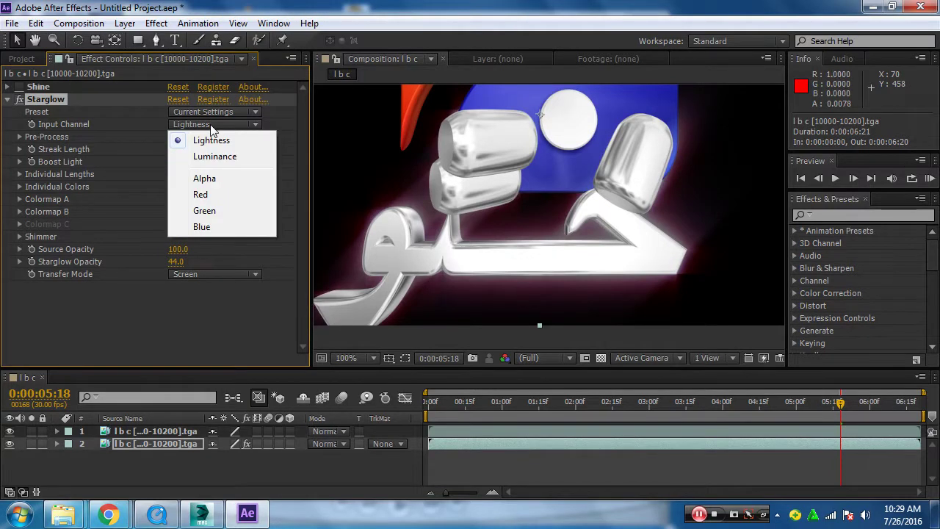
{"action": "left_click", "coordinate": [212, 111]}
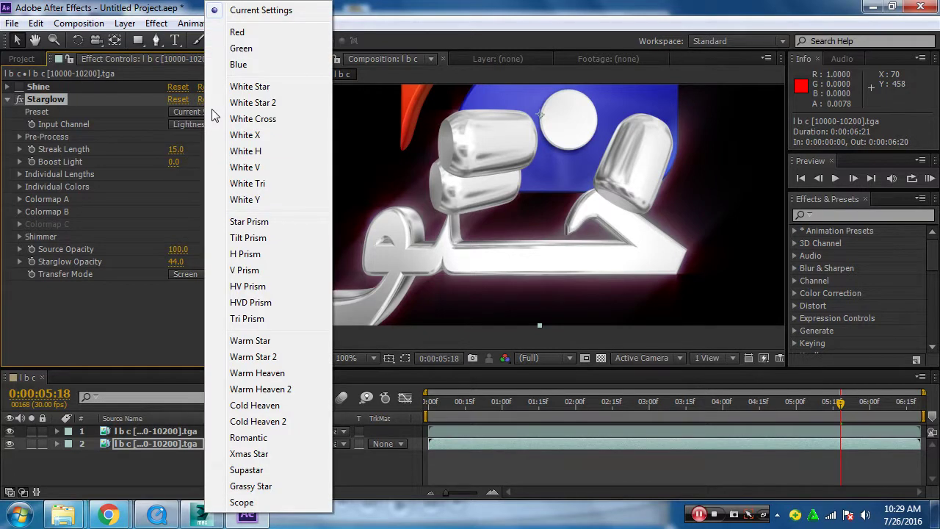
{"action": "left_click", "coordinate": [98, 274]}
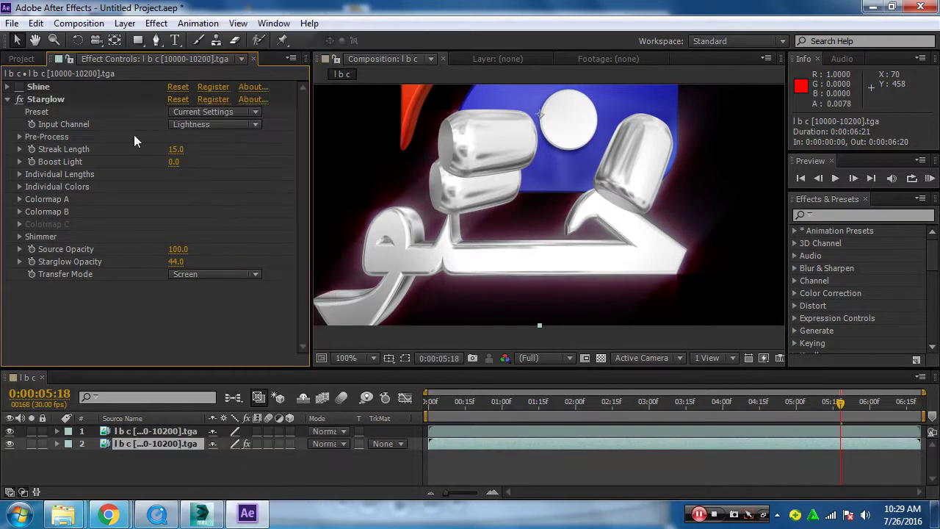
Reset Starglow to defaults, then change its Input Channel from Alpha to Blue
{"action": "left_click", "coordinate": [177, 99]}
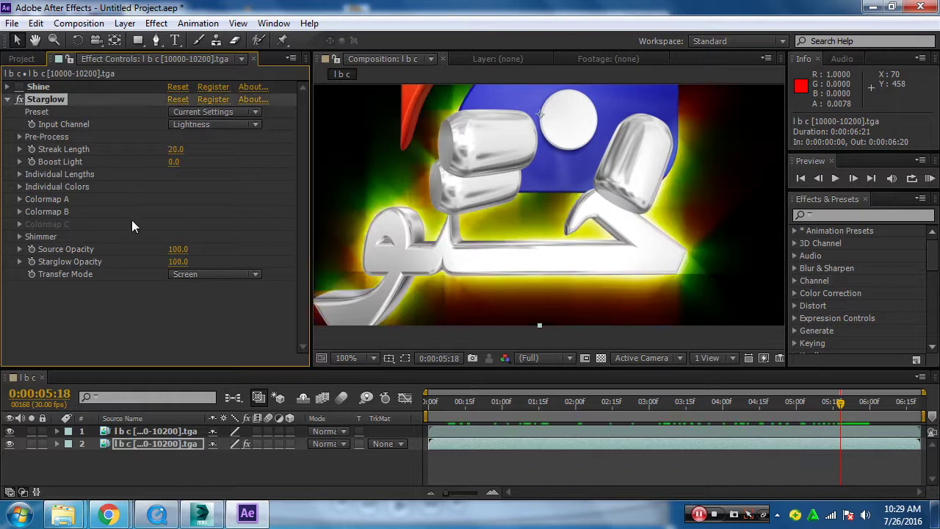
{"action": "left_click", "coordinate": [209, 126]}
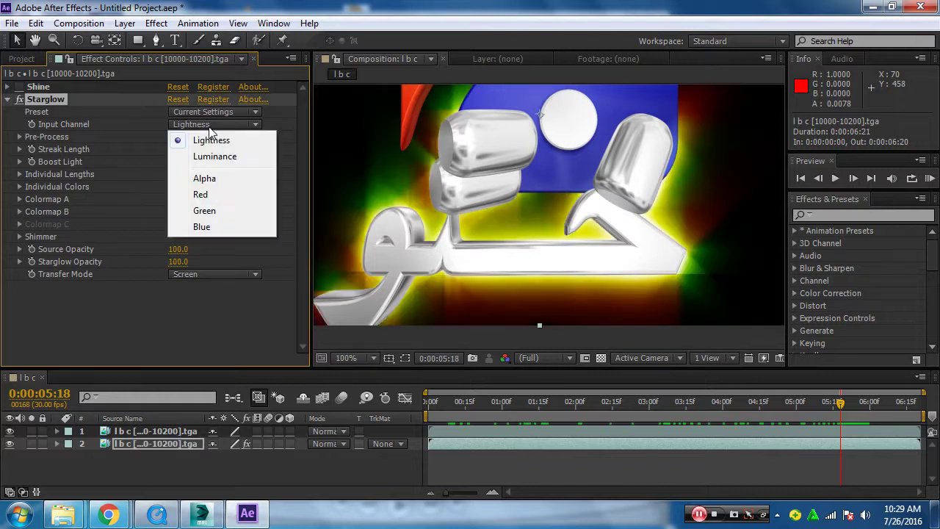
{"action": "left_click", "coordinate": [216, 181]}
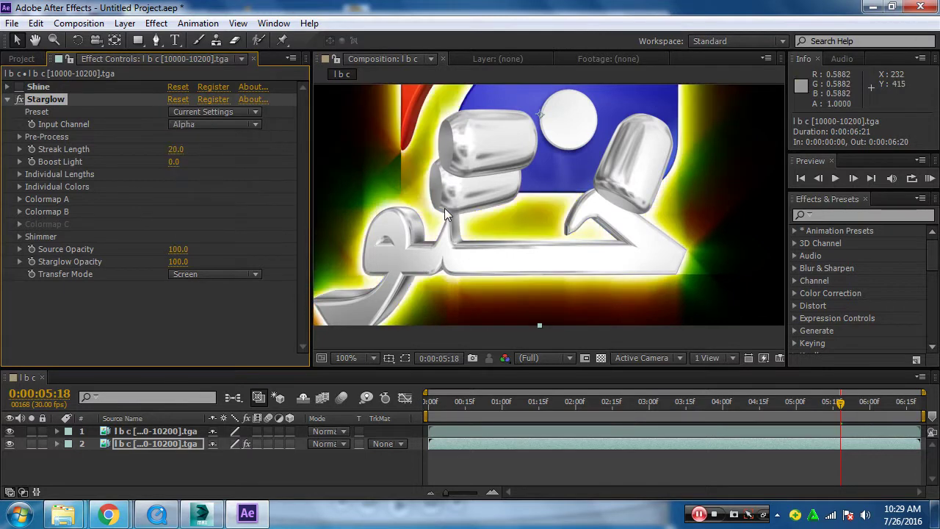
{"action": "left_click", "coordinate": [225, 124]}
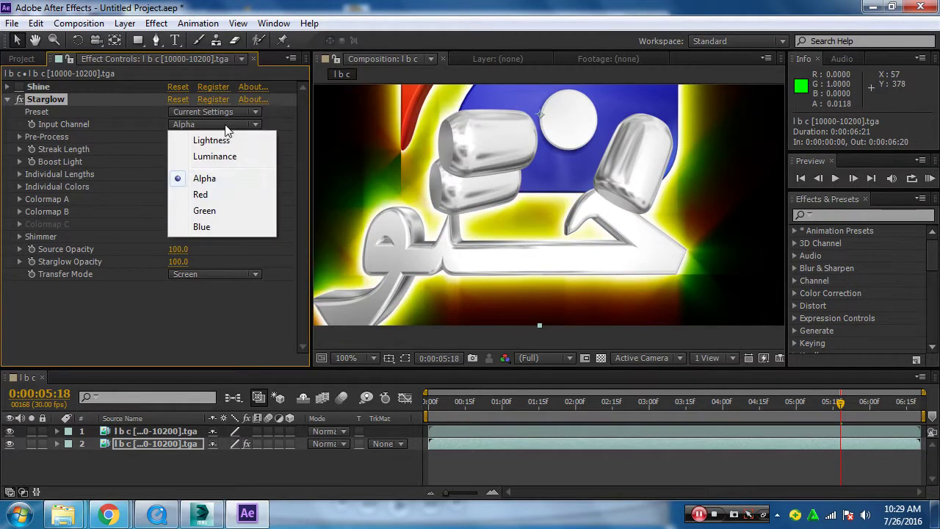
{"action": "left_click", "coordinate": [202, 227]}
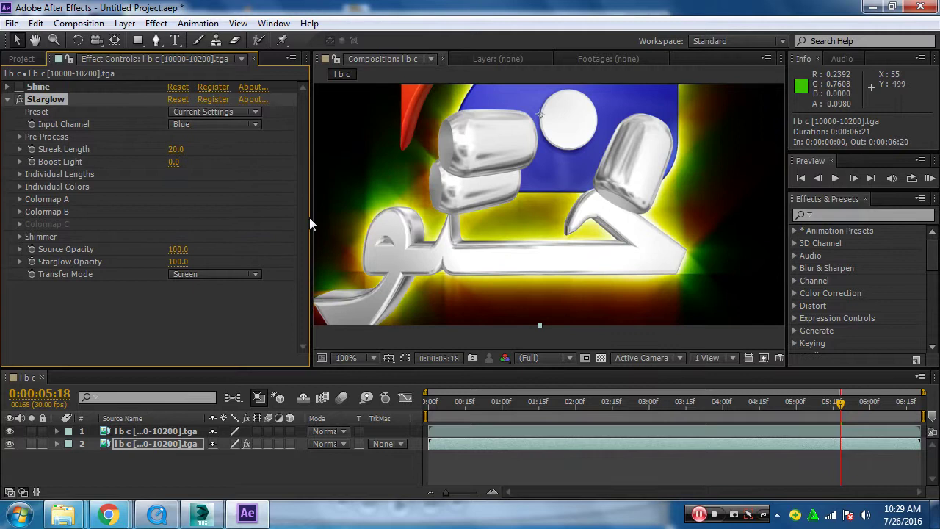
{"action": "left_click", "coordinate": [227, 125]}
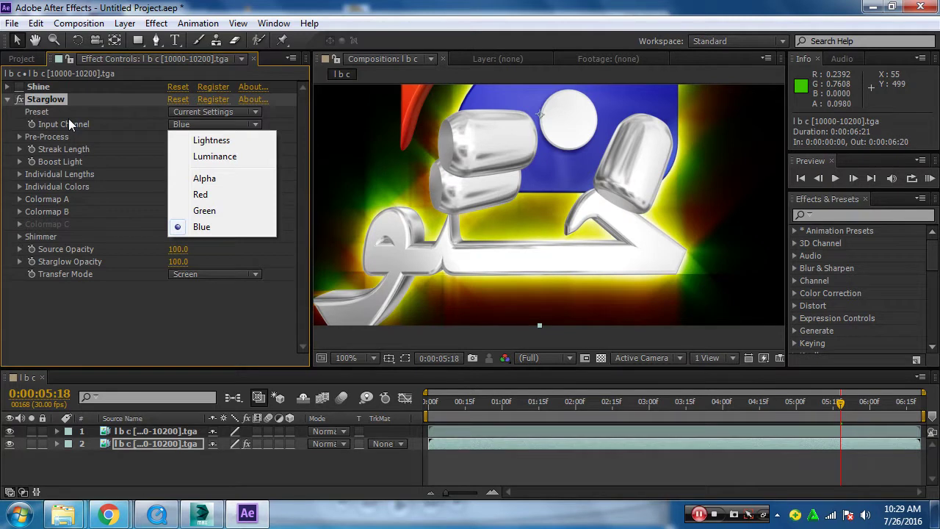
Hide the top text layer and try the Blue and Red Starglow input channels
{"action": "left_click", "coordinate": [194, 156]}
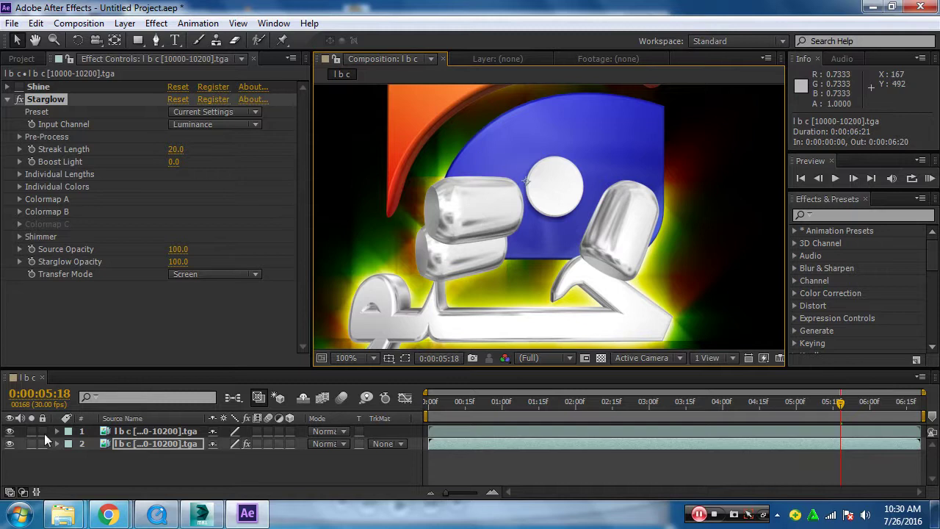
{"action": "left_click", "coordinate": [10, 431]}
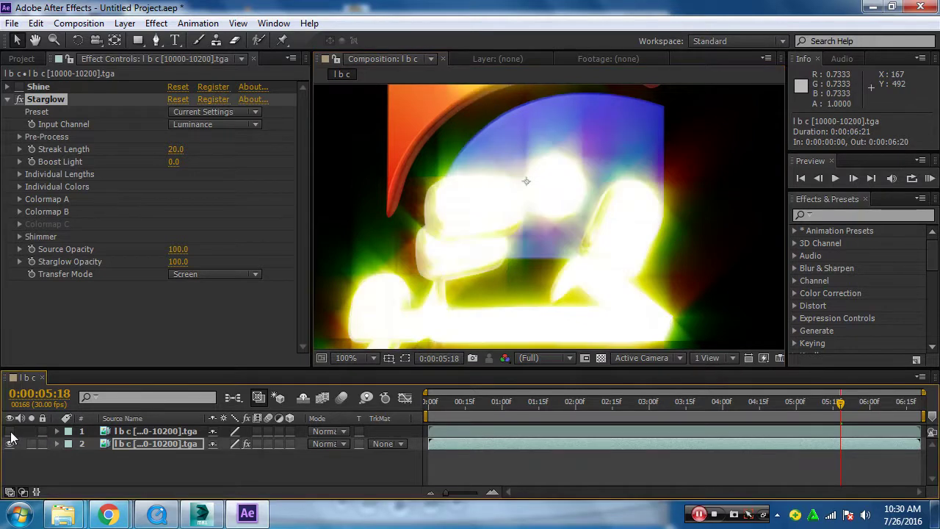
{"action": "scroll", "coordinate": [501, 240], "scroll_direction": "down", "scroll_amount": 1}
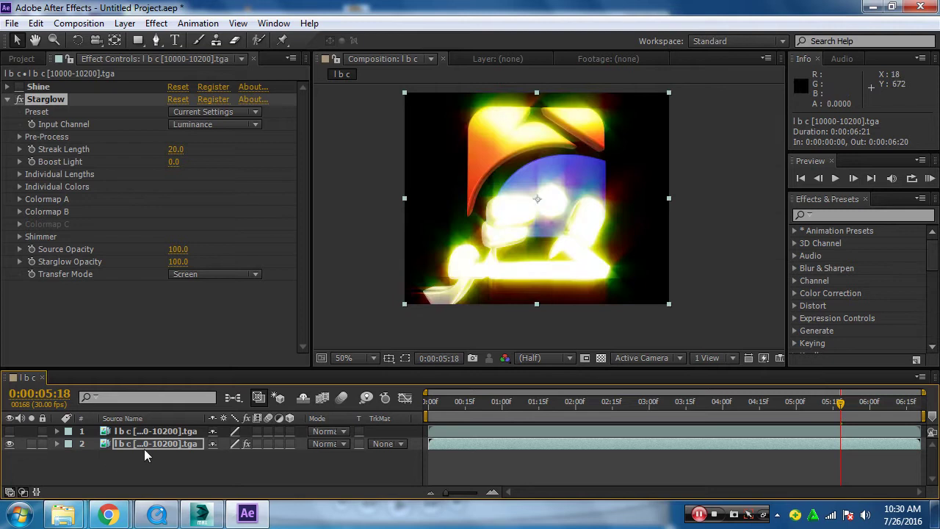
{"action": "left_click", "coordinate": [205, 124]}
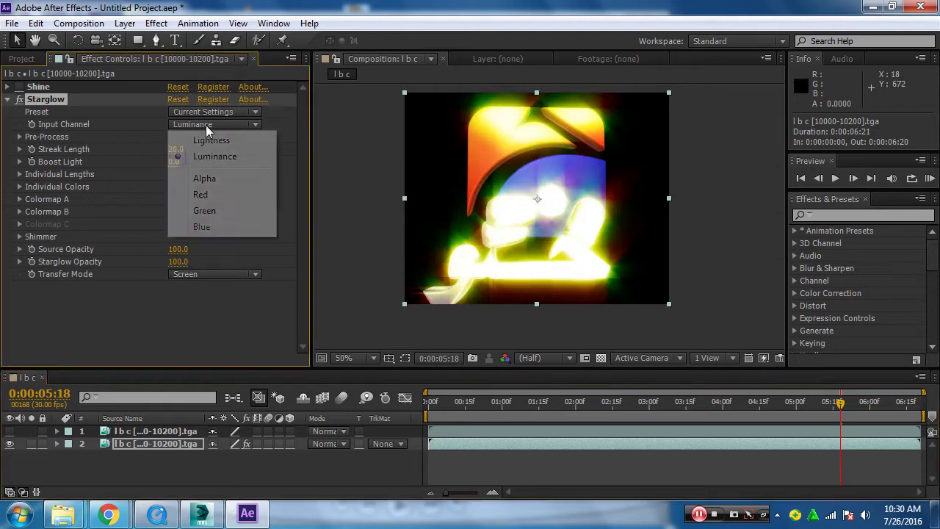
{"action": "left_click", "coordinate": [213, 226]}
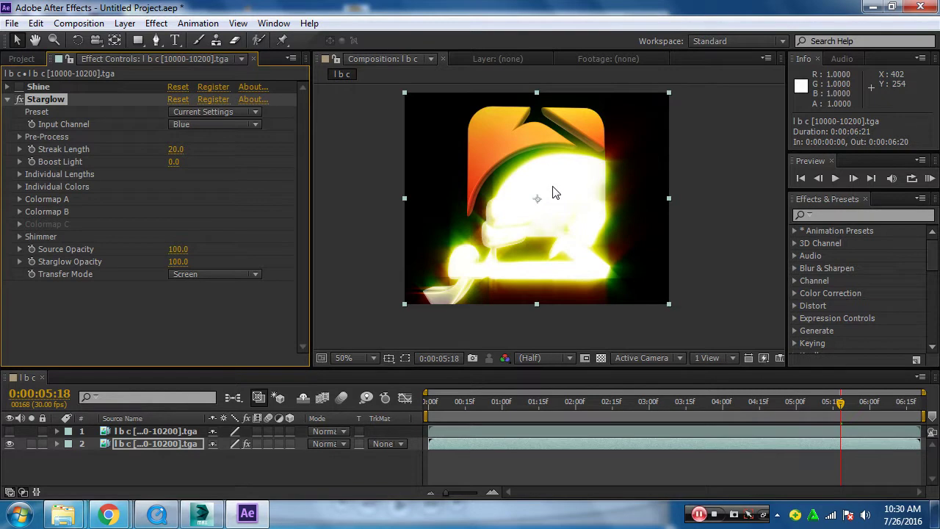
{"action": "left_click", "coordinate": [255, 125]}
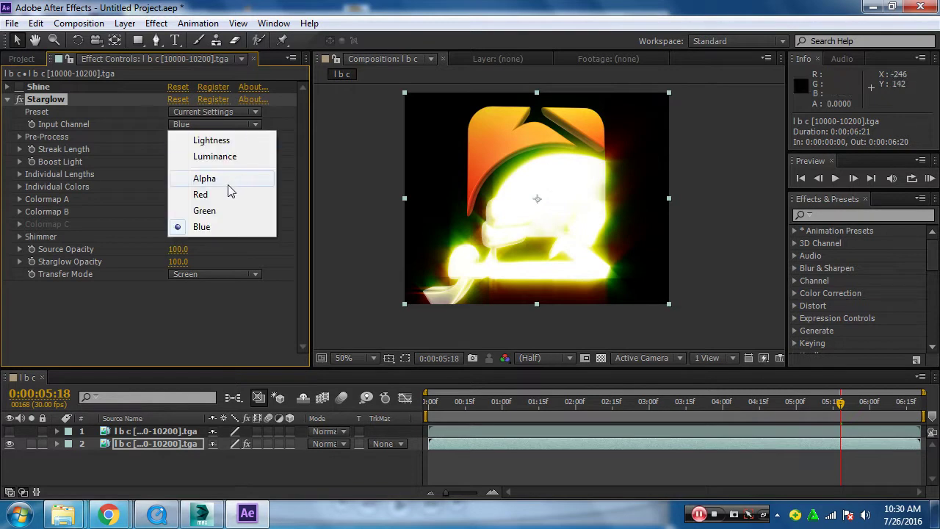
{"action": "left_click", "coordinate": [250, 195]}
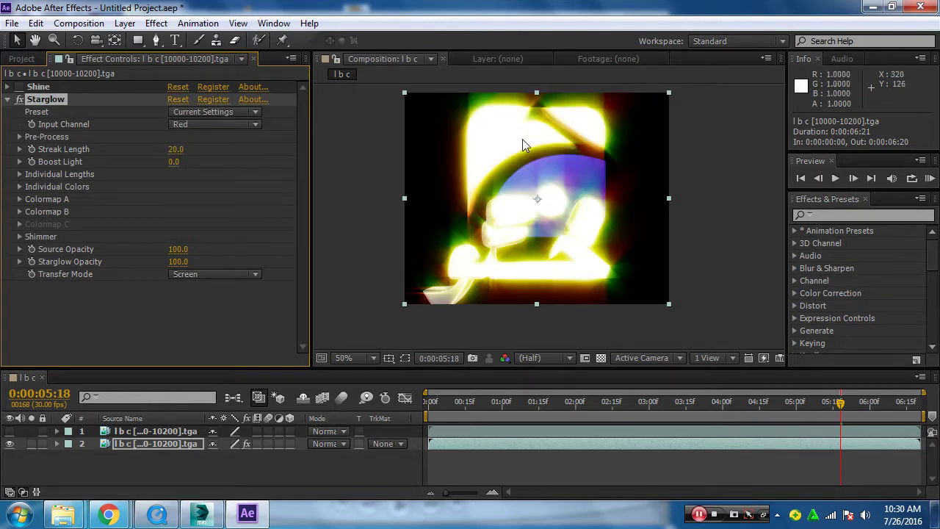
Toggle Starglow off and on to compare, then set its Input Channel to Luminance
{"action": "key", "text": "slash"}
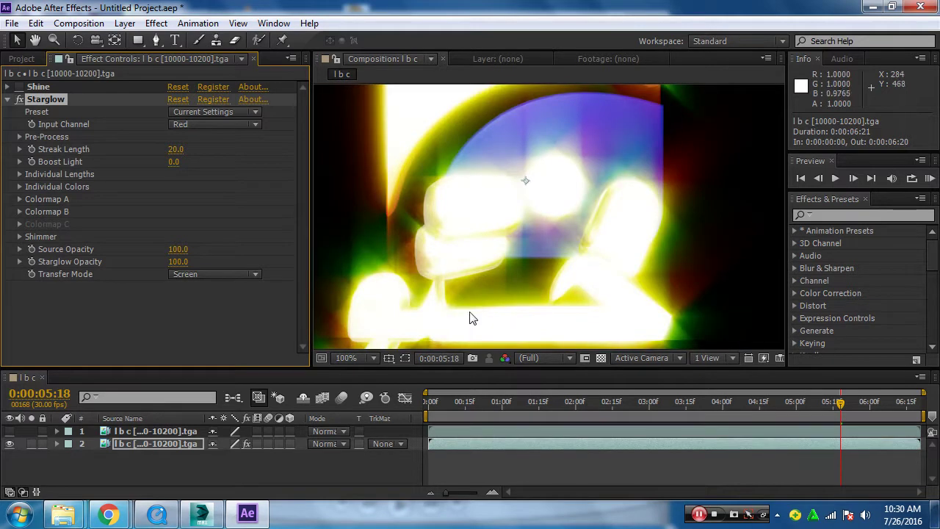
{"action": "middle_click_drag", "start_coordinate": [468, 297], "coordinate": [483, 224]}
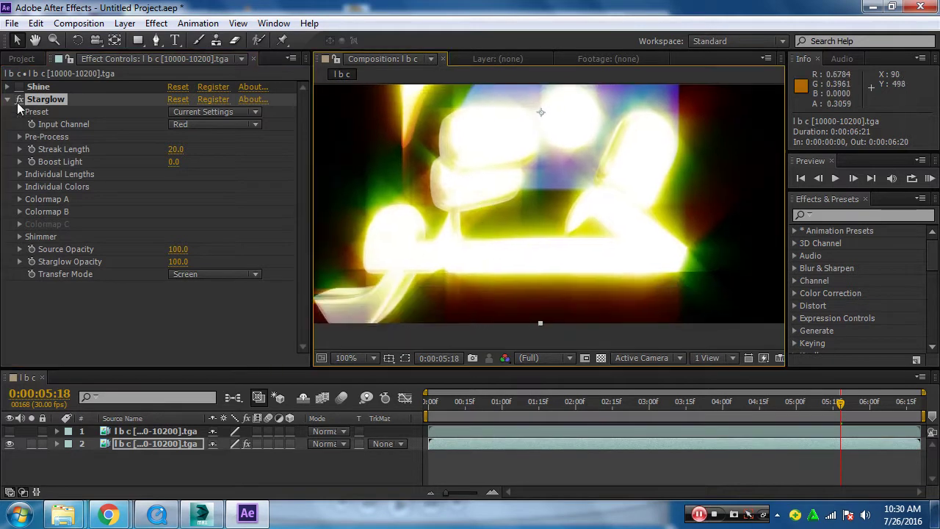
{"action": "left_click", "coordinate": [18, 100]}
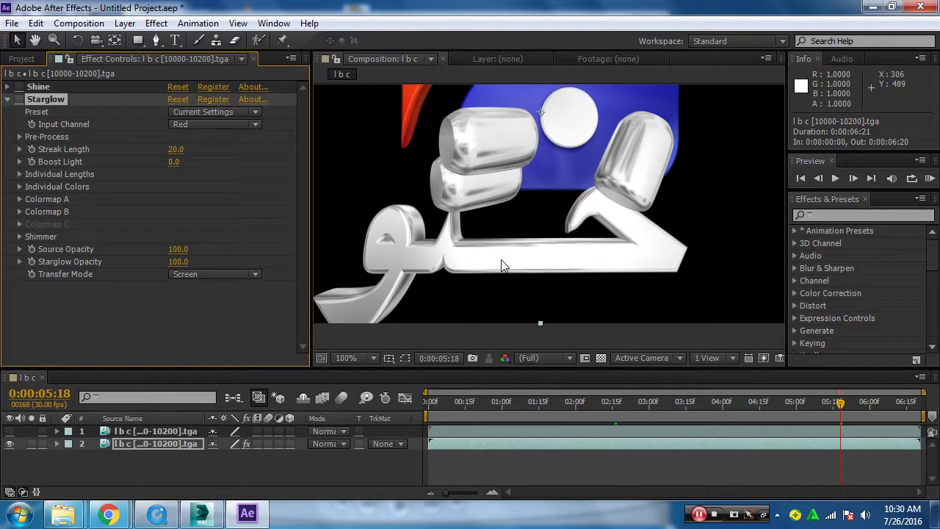
{"action": "left_click", "coordinate": [244, 124]}
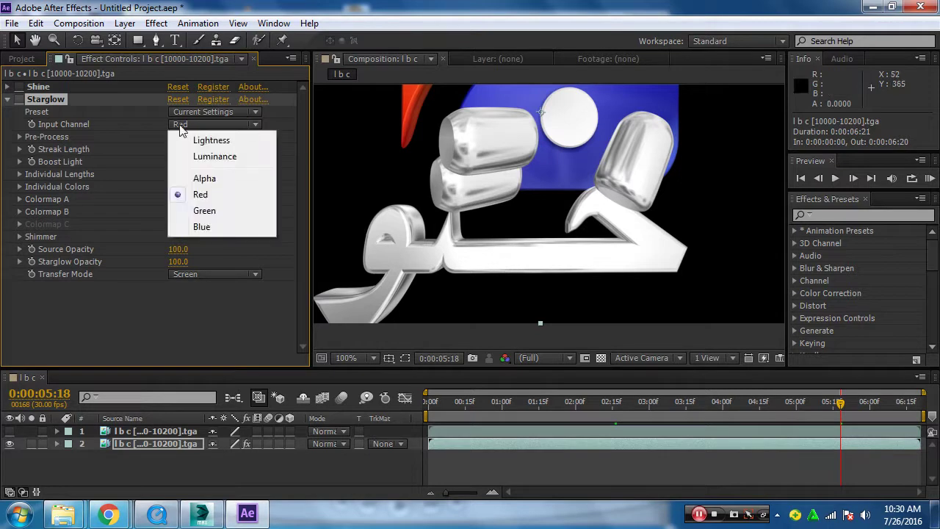
{"action": "left_click", "coordinate": [244, 124]}
{"action": "left_click", "coordinate": [259, 123]}
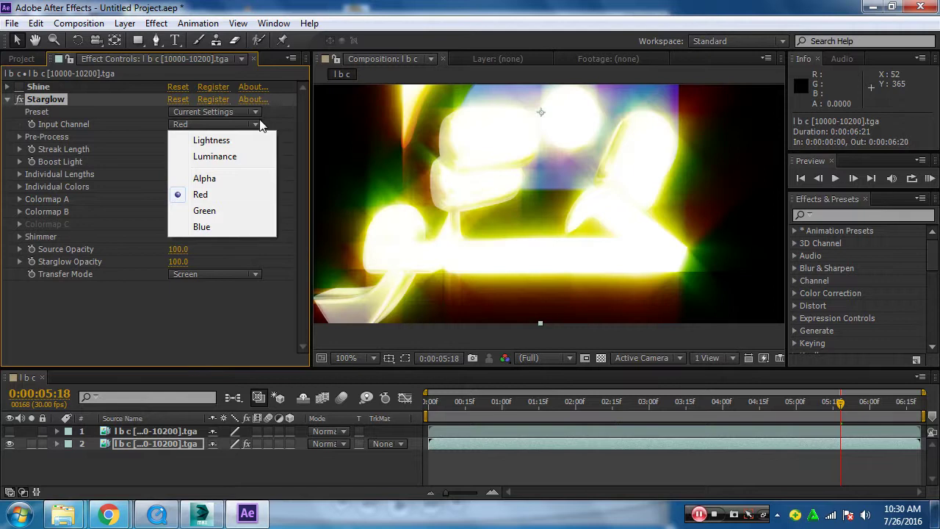
{"action": "left_click", "coordinate": [245, 157]}
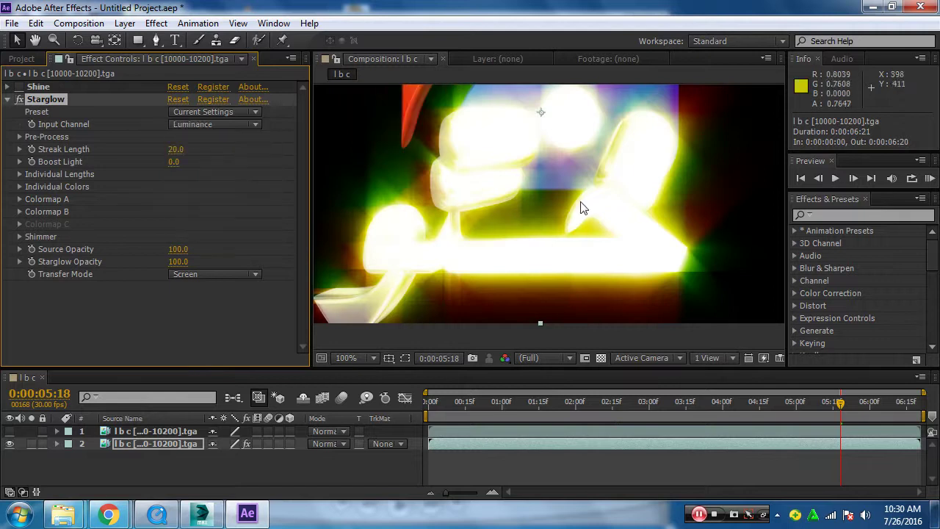
{"action": "left_click_drag", "start_coordinate": [533, 163], "coordinate": [522, 258]}
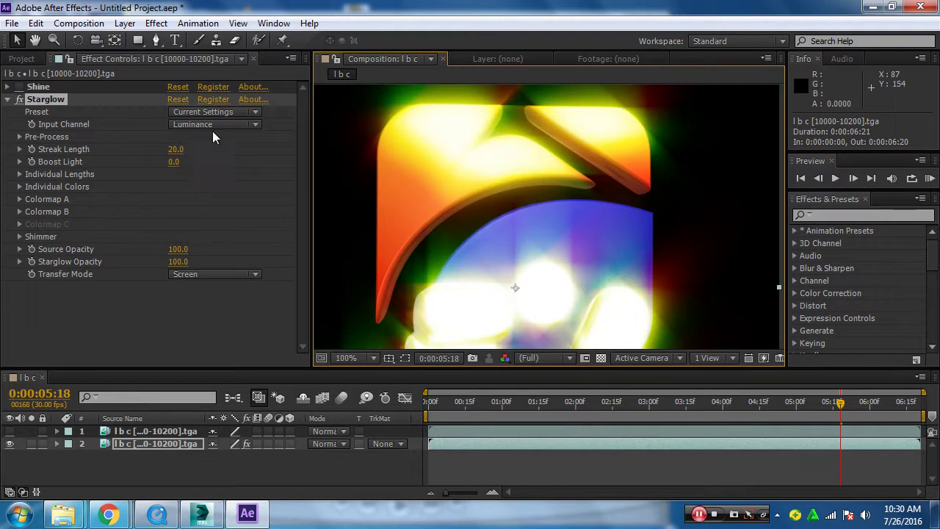
{"action": "left_click", "coordinate": [226, 114]}
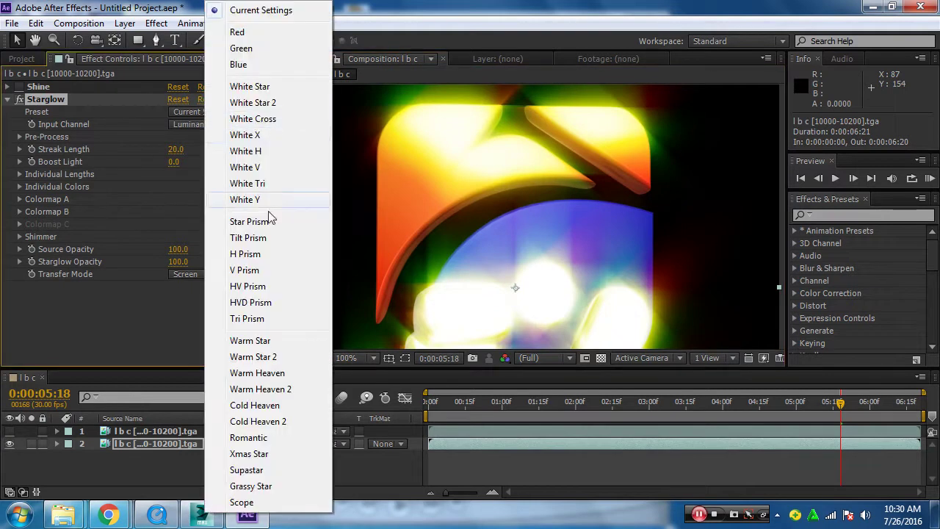
Shorten Starglow's Streak Length to 9, leaving Boost Light and Shimmer Amount at 0
{"action": "left_click", "coordinate": [494, 355]}
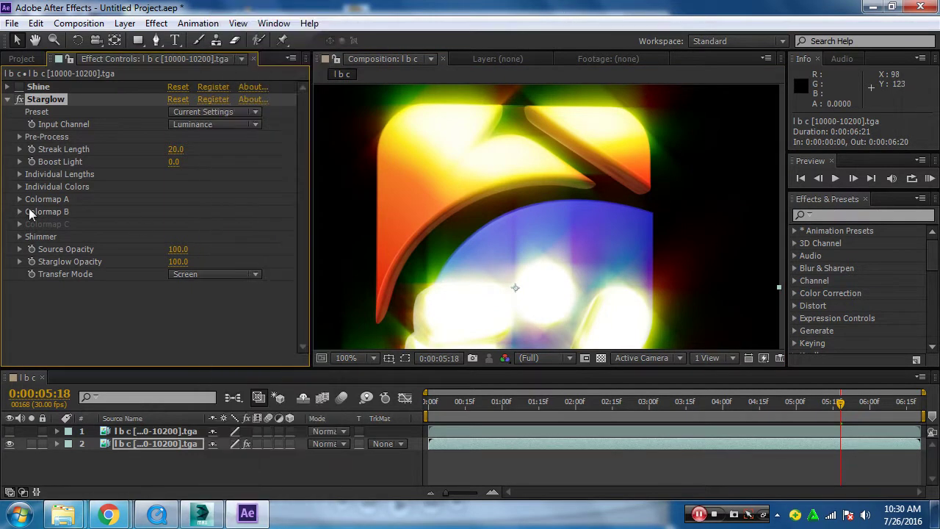
{"action": "left_click_drag", "start_coordinate": [175, 167], "coordinate": [121, 162]}
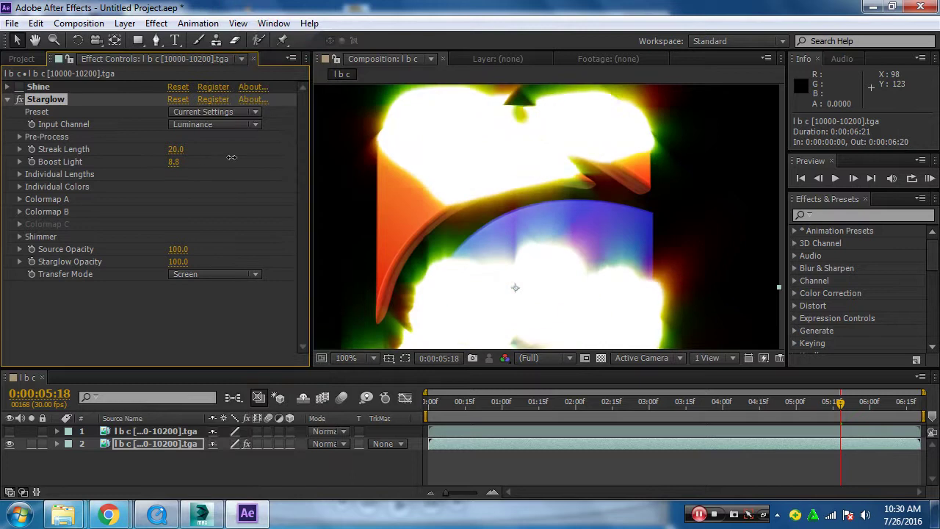
{"action": "left_click_drag", "start_coordinate": [175, 149], "coordinate": [171, 153]}
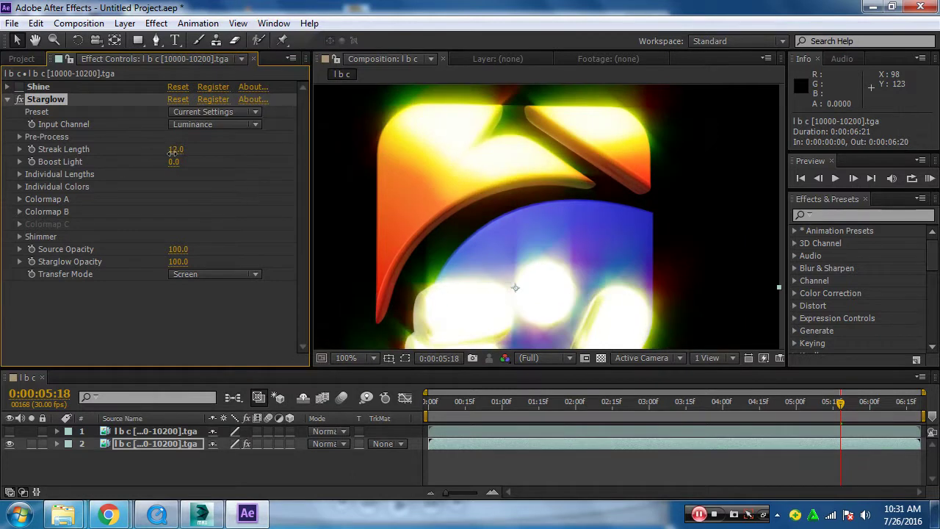
{"action": "left_click", "coordinate": [19, 187]}
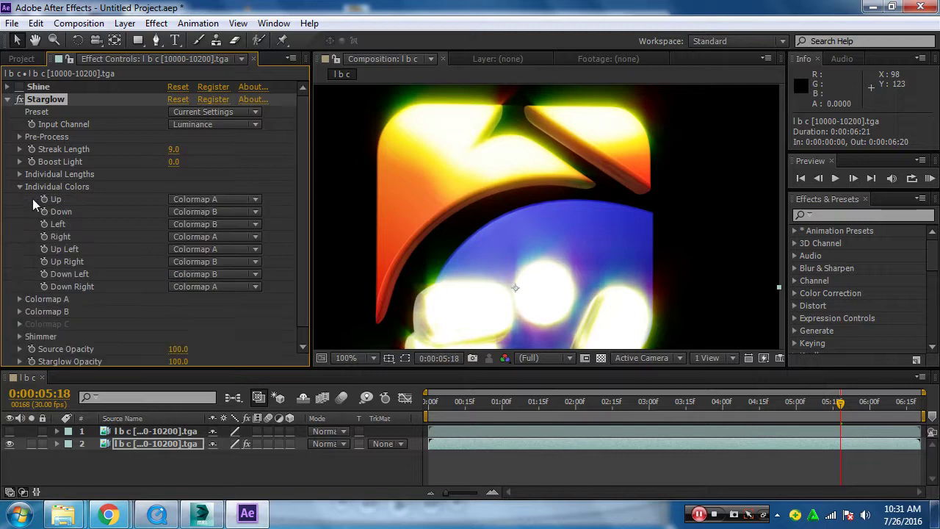
{"action": "left_click", "coordinate": [20, 188]}
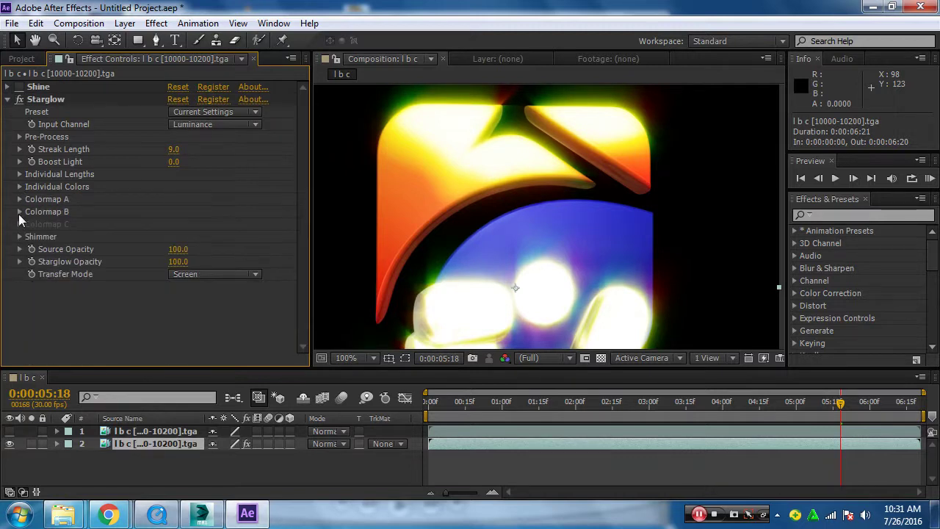
{"action": "left_click", "coordinate": [19, 236]}
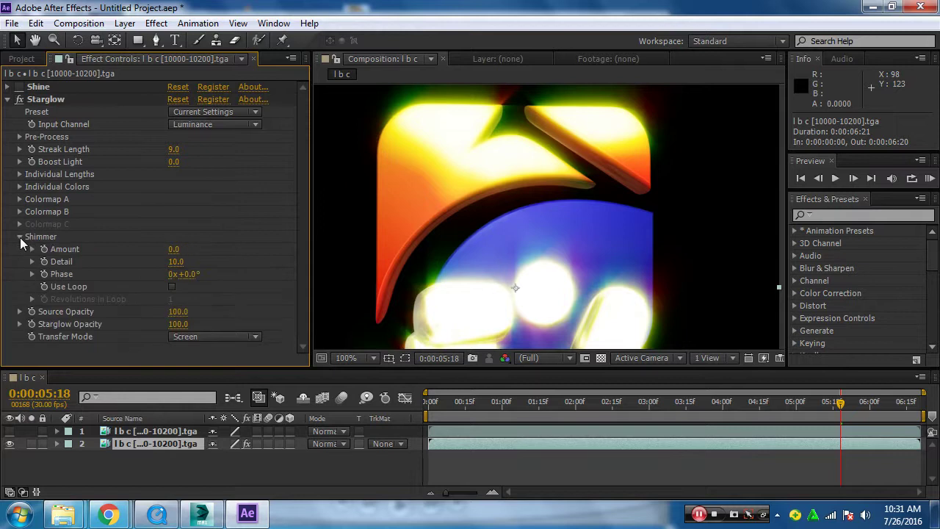
{"action": "left_click_drag", "start_coordinate": [173, 249], "coordinate": [188, 250]}
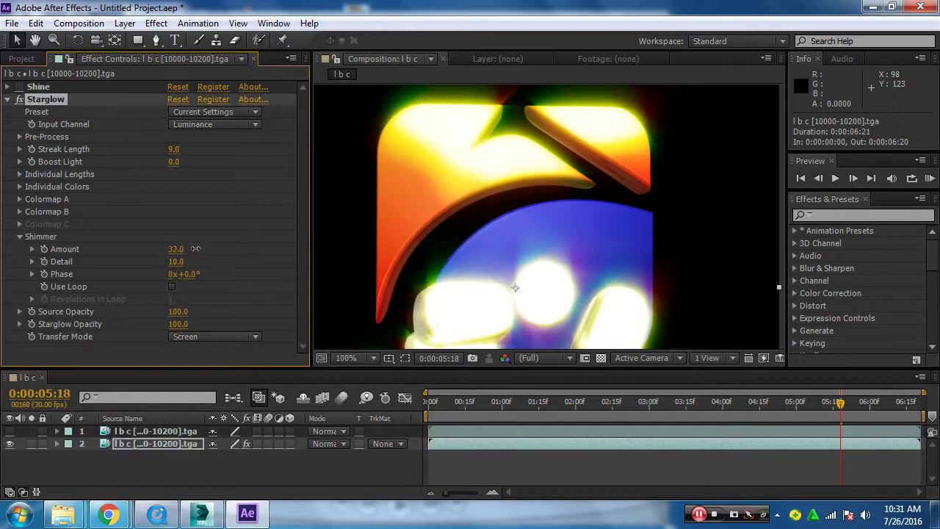
{"action": "key", "text": "ctrl+z"}
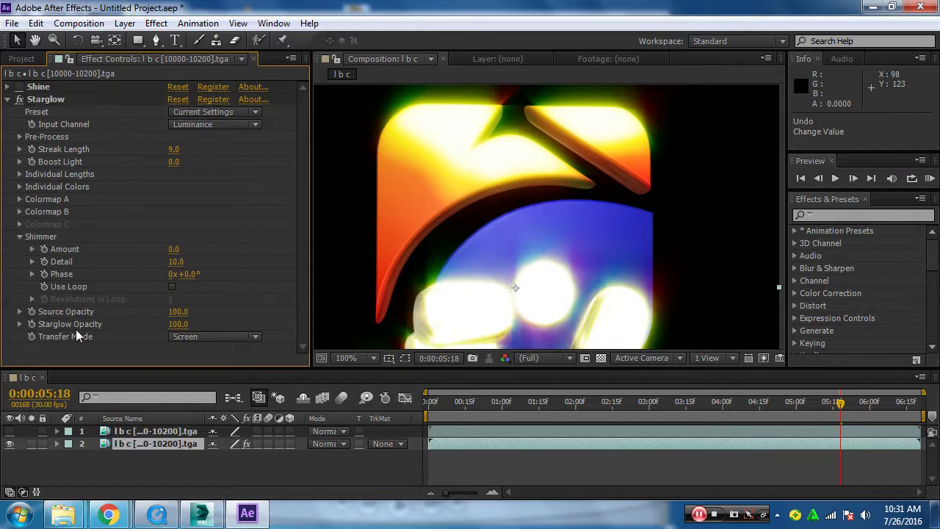
Try the Mars, Desert Sun, Electric and Aura presets on Colormap A, settling on Fire
{"action": "left_click", "coordinate": [22, 187]}
{"action": "left_click", "coordinate": [19, 187]}
{"action": "left_click", "coordinate": [20, 199]}
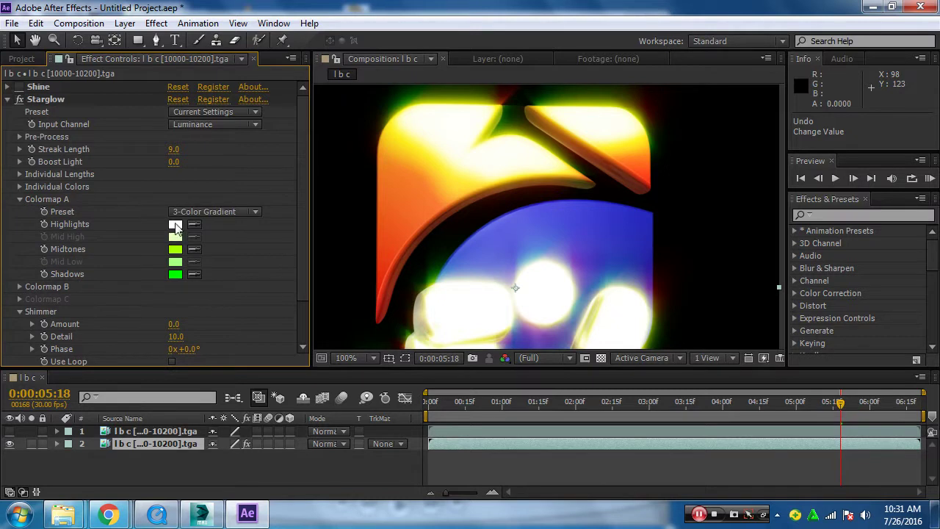
{"action": "left_click", "coordinate": [235, 211]}
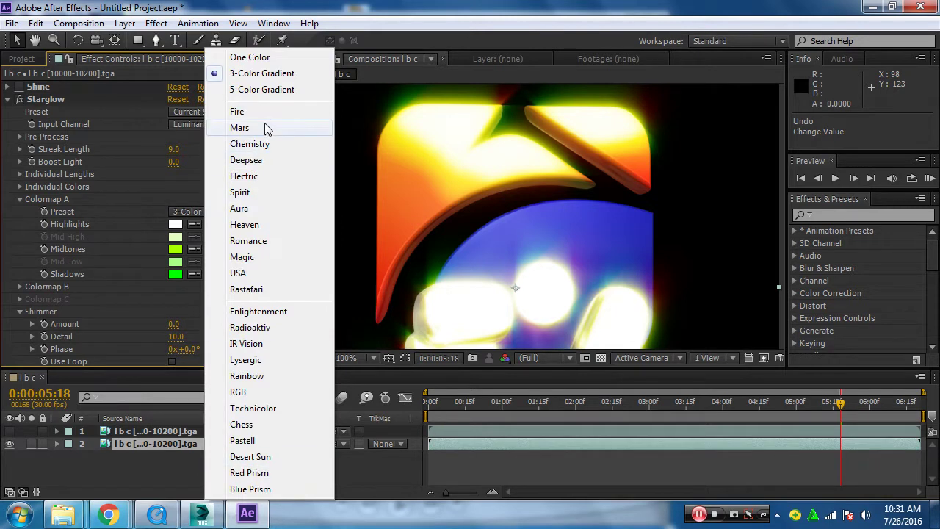
{"action": "left_click", "coordinate": [259, 113]}
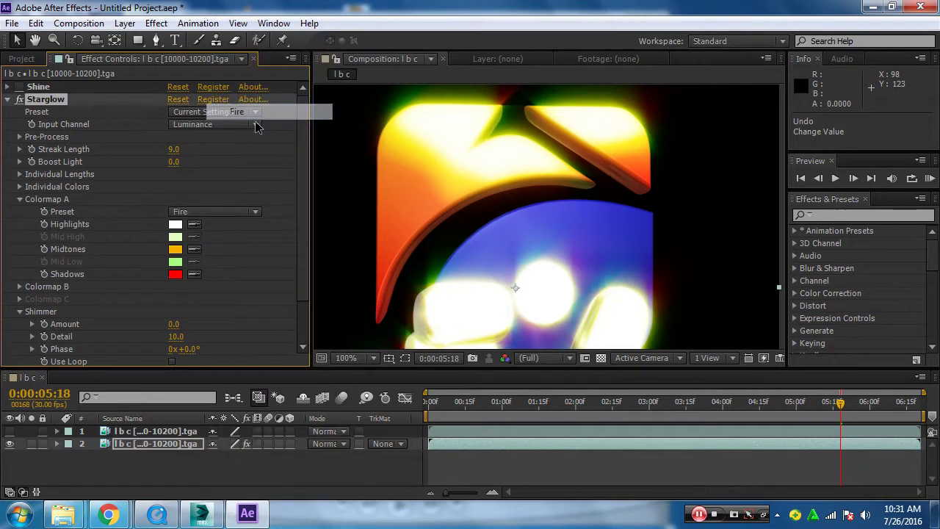
{"action": "left_click", "coordinate": [254, 112]}
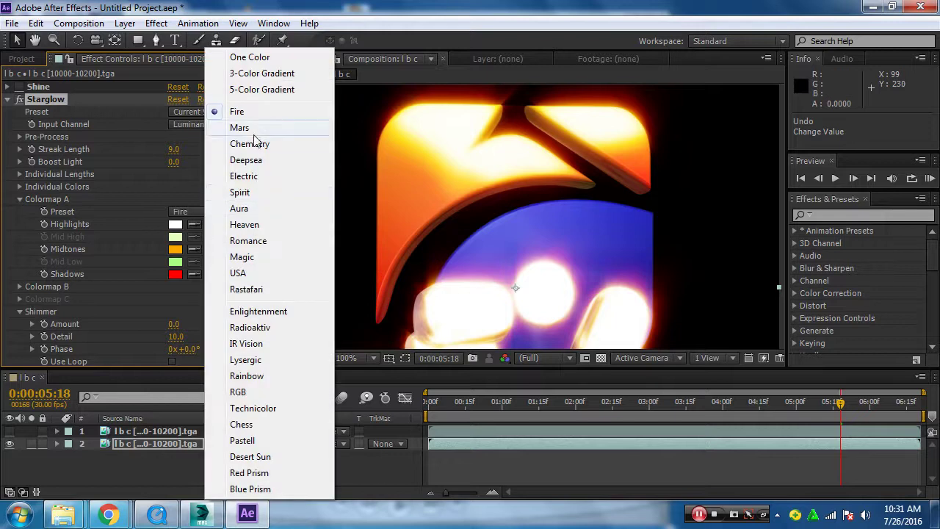
{"action": "left_click", "coordinate": [255, 128]}
{"action": "left_click", "coordinate": [213, 212]}
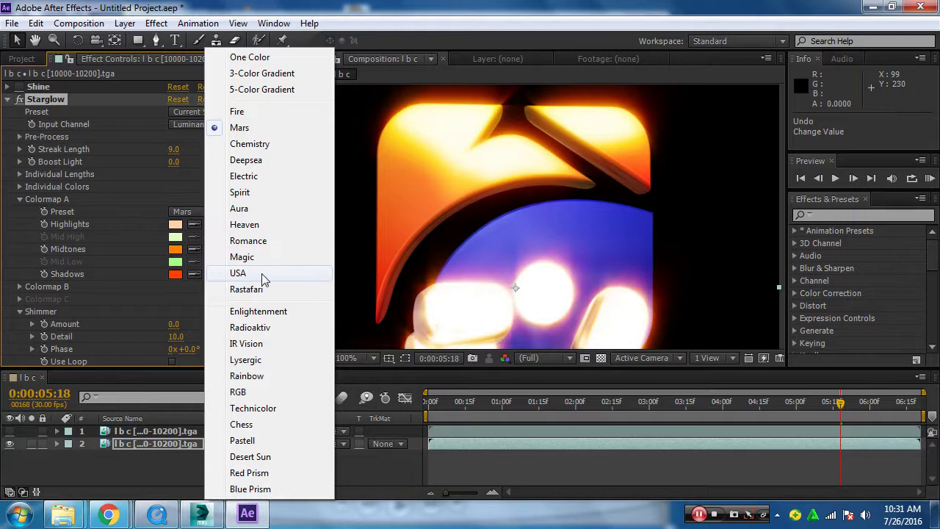
{"action": "left_click", "coordinate": [268, 457]}
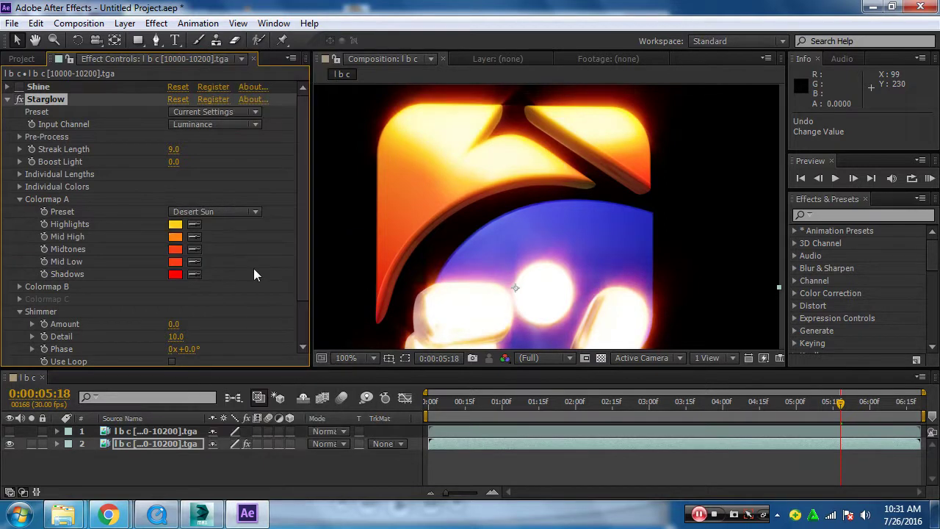
{"action": "left_click", "coordinate": [246, 211]}
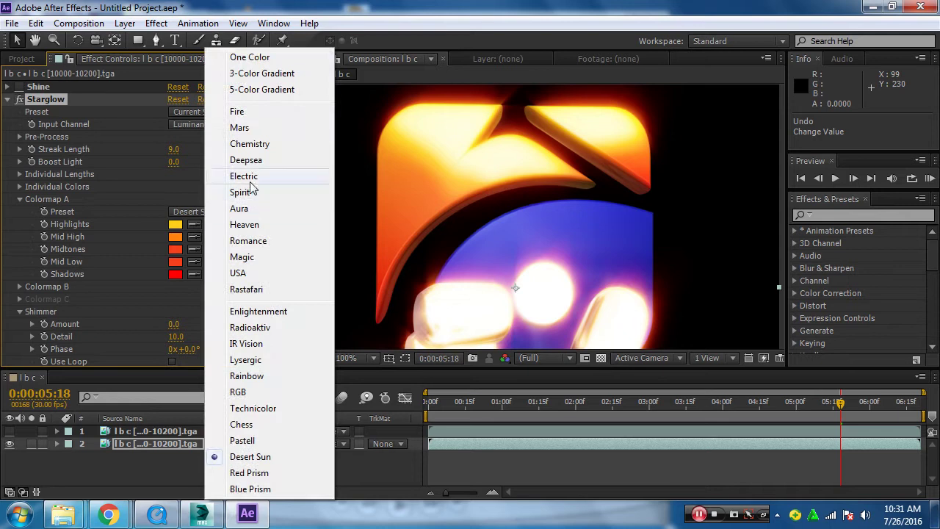
{"action": "left_click", "coordinate": [248, 179]}
{"action": "left_click", "coordinate": [216, 213]}
{"action": "left_click", "coordinate": [220, 208]}
{"action": "left_click", "coordinate": [220, 217]}
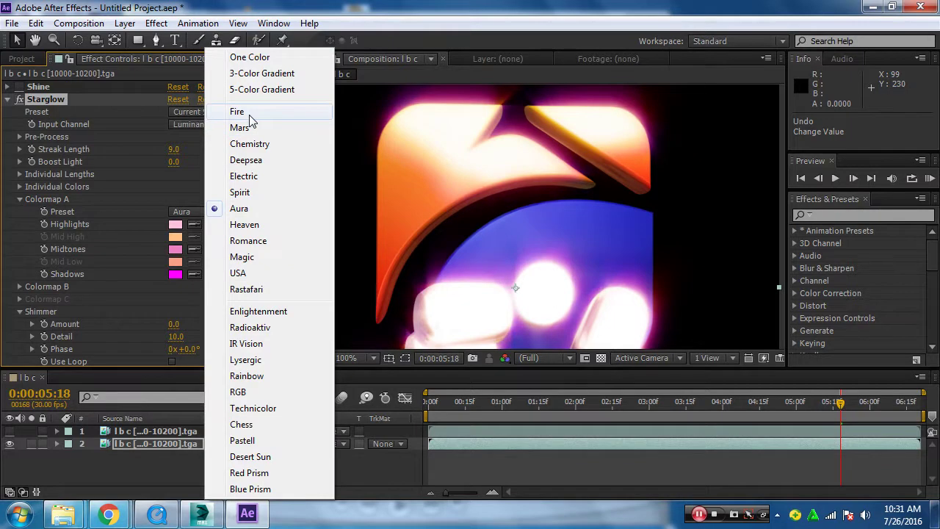
{"action": "left_click", "coordinate": [249, 116]}
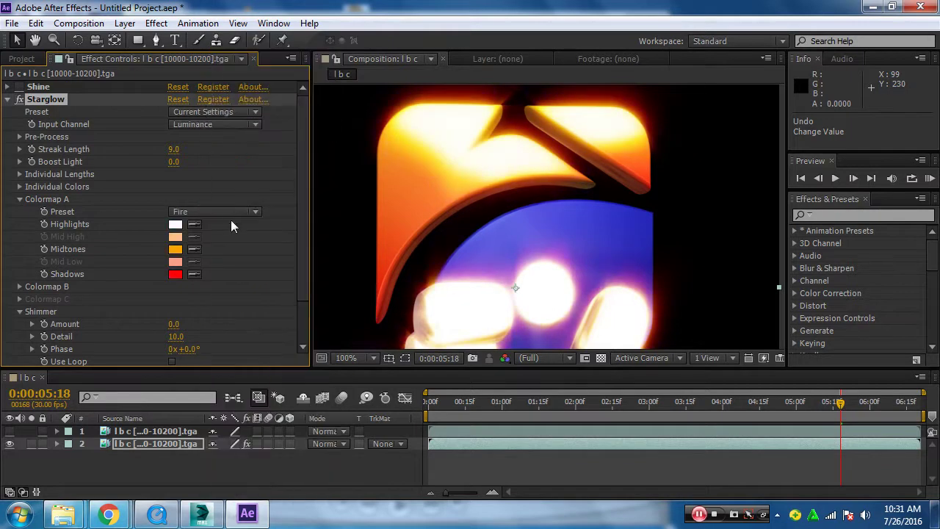
Expand Starglow's Colormap B and set its preset to Mars
{"action": "left_click", "coordinate": [20, 288]}
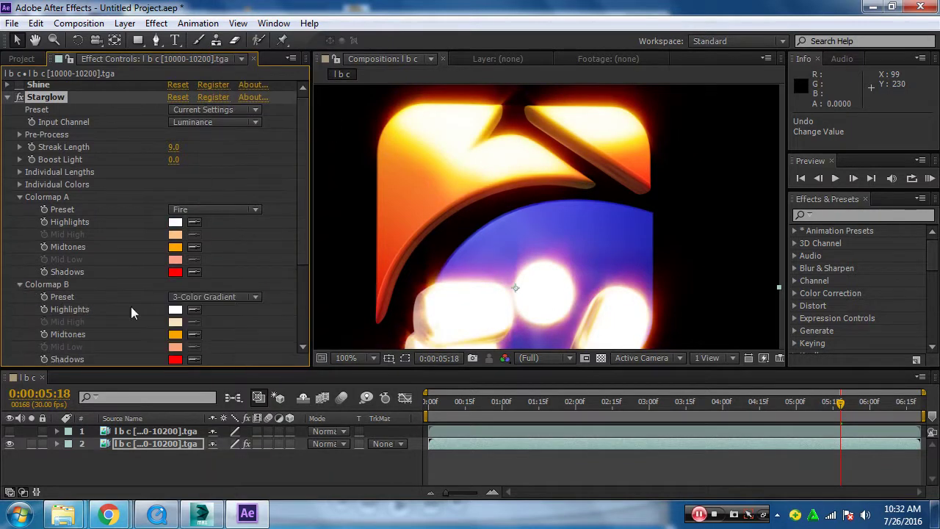
{"action": "left_click_drag", "start_coordinate": [301, 250], "coordinate": [302, 285]}
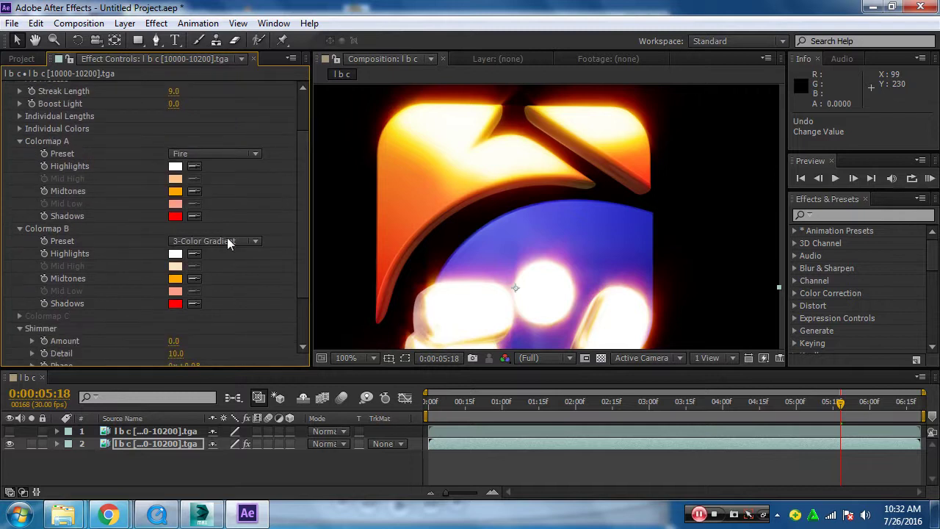
{"action": "left_click", "coordinate": [230, 241]}
{"action": "left_click", "coordinate": [253, 128]}
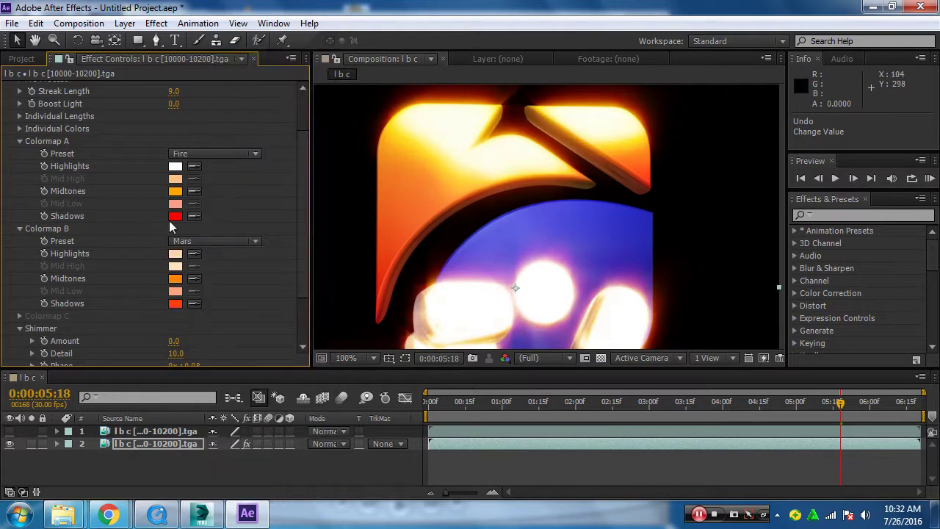
{"action": "scroll", "coordinate": [458, 261], "scroll_direction": "down", "scroll_amount": 2}
{"action": "scroll", "coordinate": [526, 241], "scroll_direction": "up", "scroll_amount": 2}
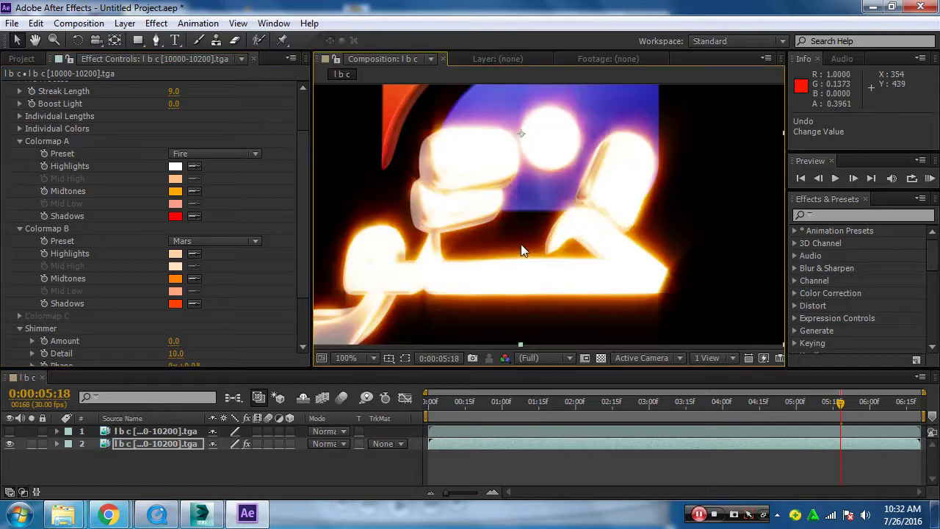
{"action": "left_click_drag", "start_coordinate": [302, 191], "coordinate": [302, 154]}
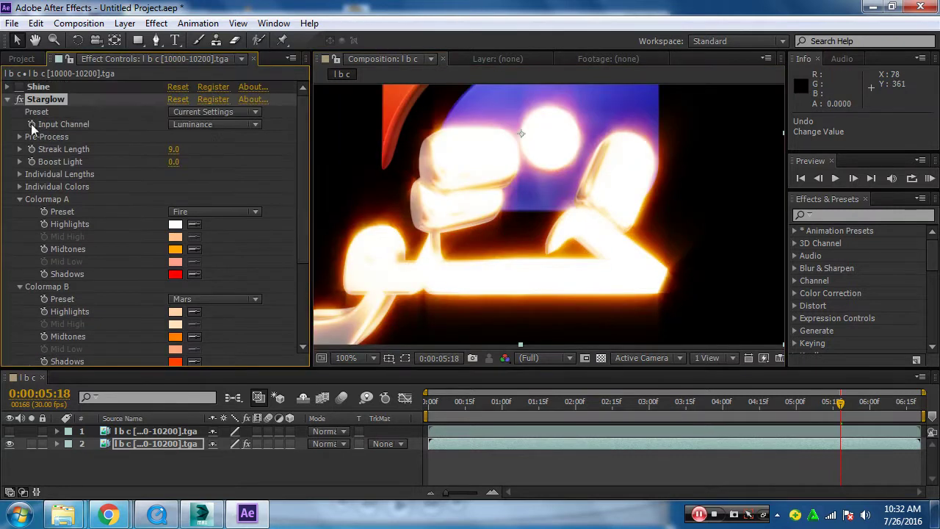
Colorize the Shine effect with the Fire palette and set its Boost Light to 1.0
{"action": "left_click", "coordinate": [7, 99]}
{"action": "left_click", "coordinate": [20, 100]}
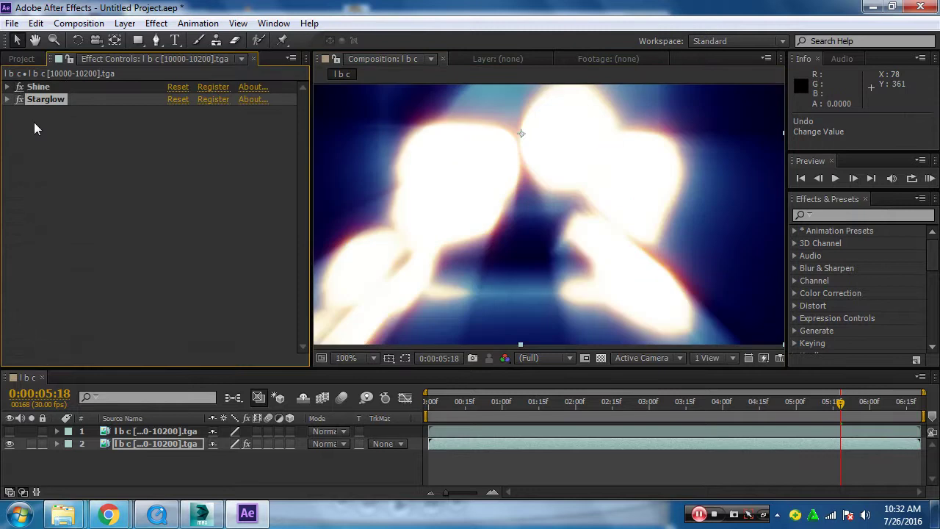
{"action": "left_click", "coordinate": [44, 86]}
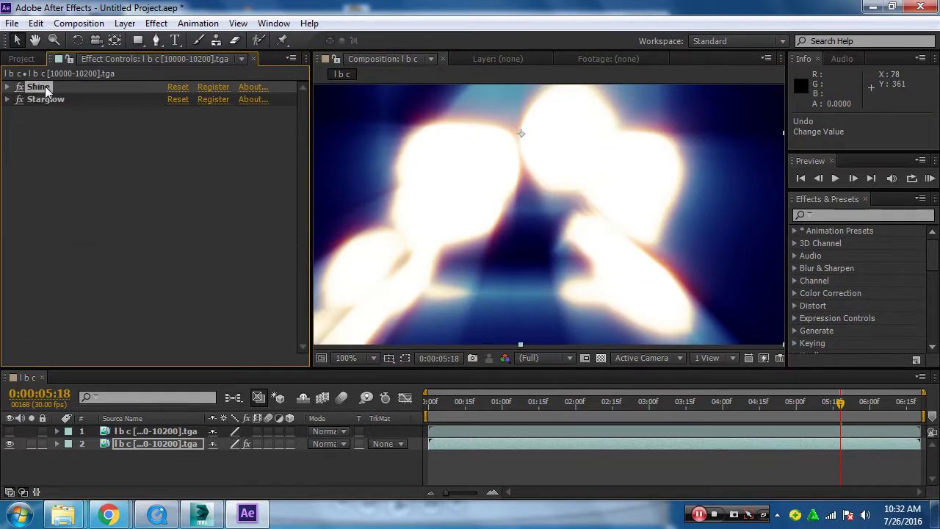
{"action": "left_click", "coordinate": [7, 87]}
{"action": "left_click", "coordinate": [209, 175]}
{"action": "left_click", "coordinate": [236, 144]}
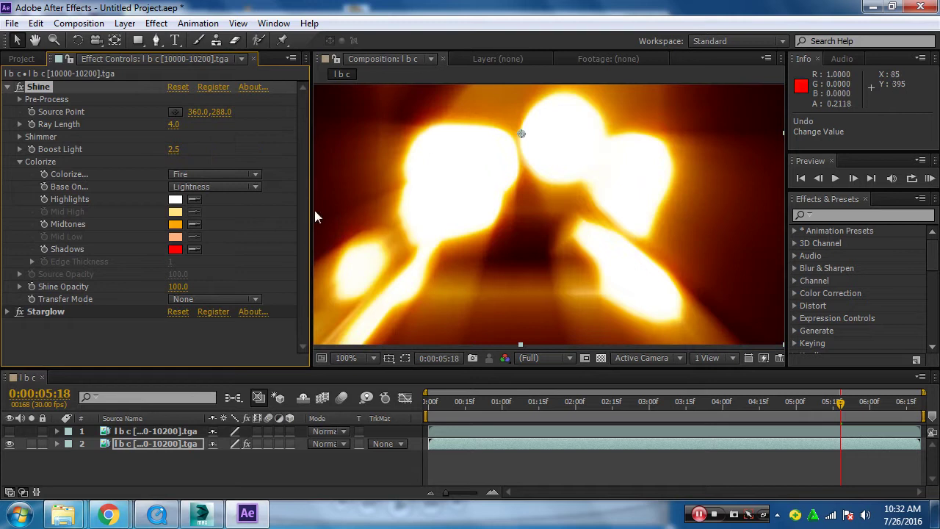
{"action": "left_click", "coordinate": [175, 149]}
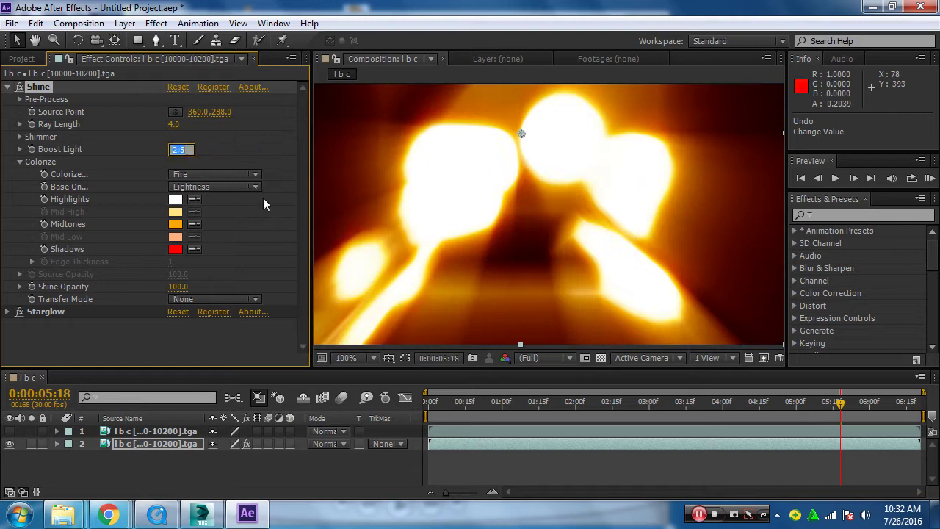
{"action": "type", "text": "1"}
{"action": "key", "text": "Return"}
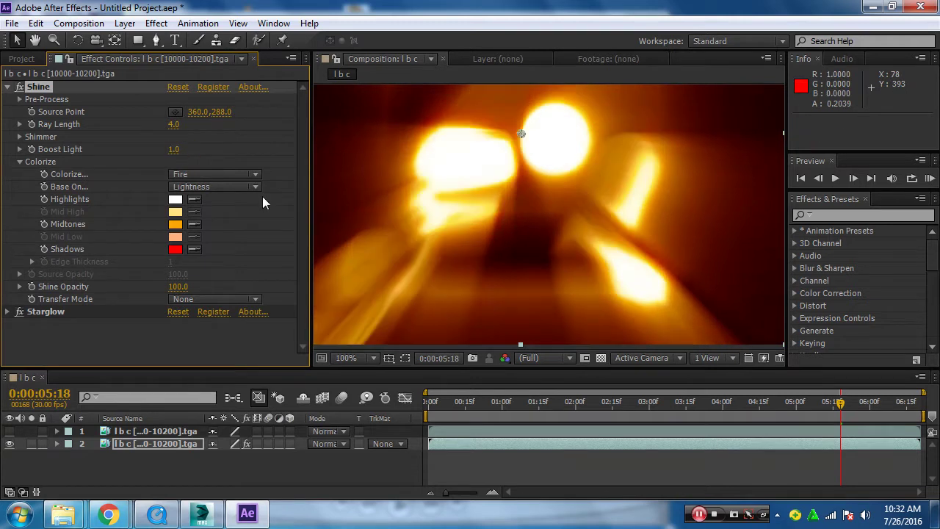
Keep Shine above Starglow in the effect stack and set Shine Opacity to 71
{"action": "left_click", "coordinate": [8, 87]}
{"action": "left_click_drag", "start_coordinate": [35, 88], "coordinate": [42, 142]}
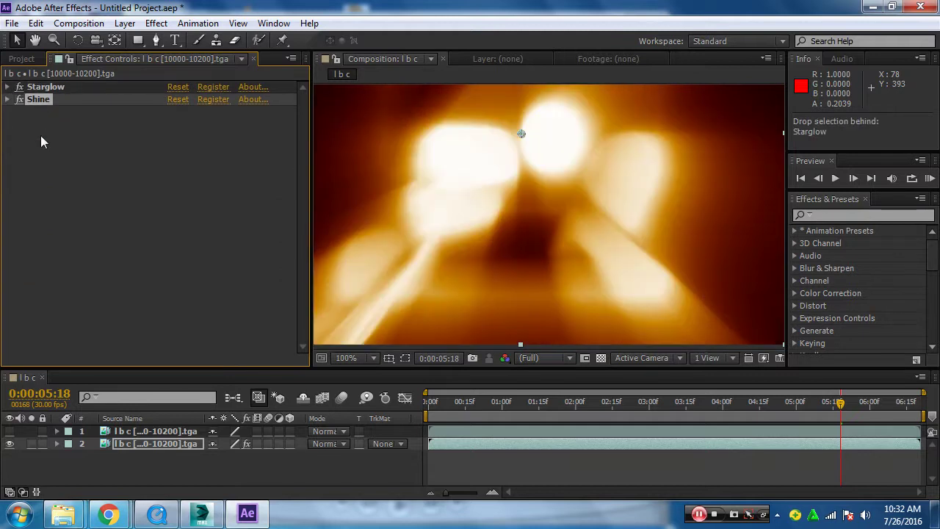
{"action": "left_click_drag", "start_coordinate": [44, 86], "coordinate": [44, 111]}
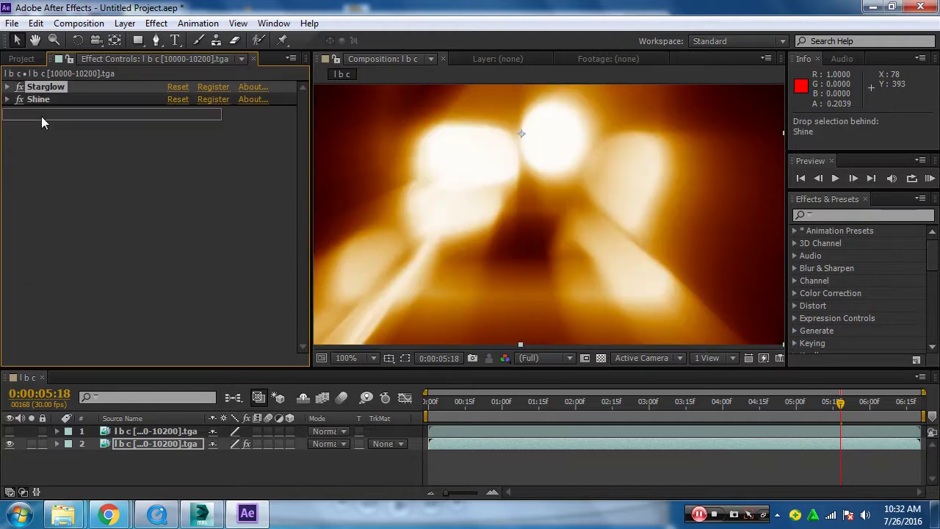
{"action": "scroll", "coordinate": [564, 229], "scroll_direction": "down", "scroll_amount": 2}
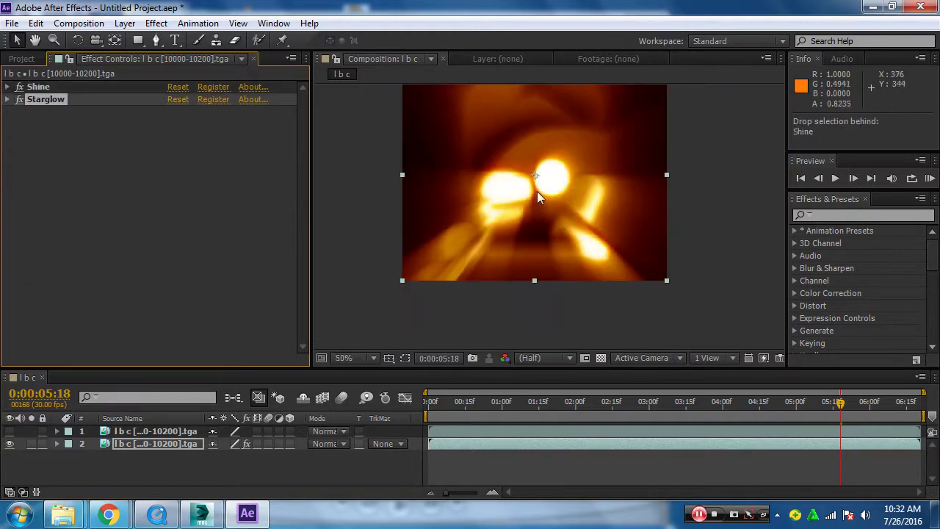
{"action": "left_click", "coordinate": [8, 99]}
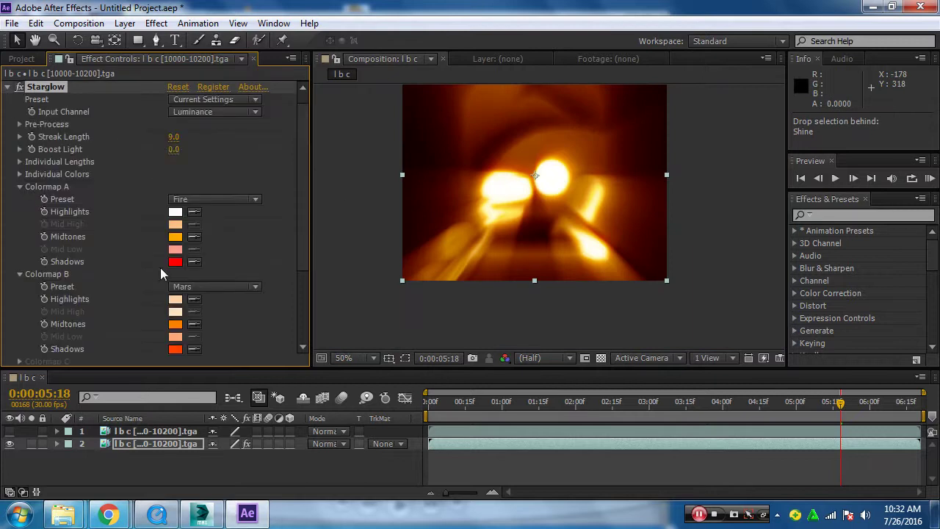
{"action": "left_click", "coordinate": [20, 187]}
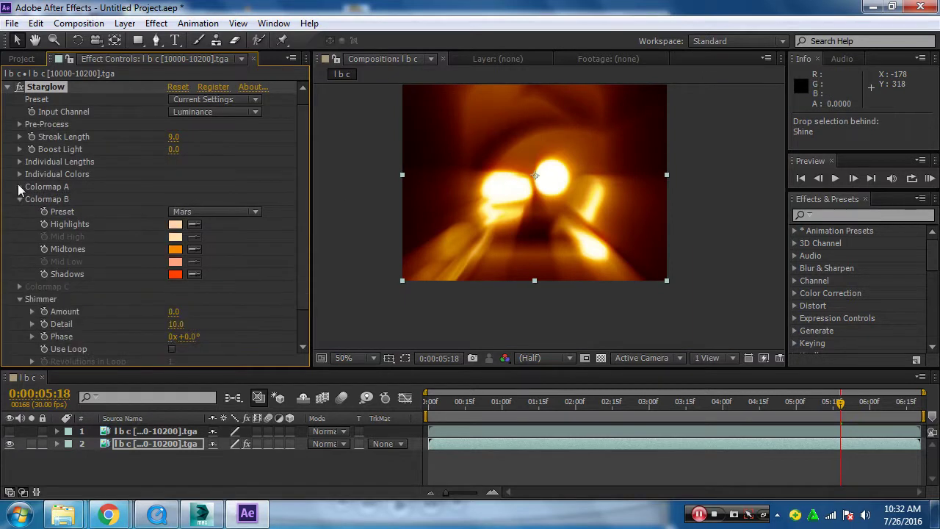
{"action": "left_click", "coordinate": [8, 87]}
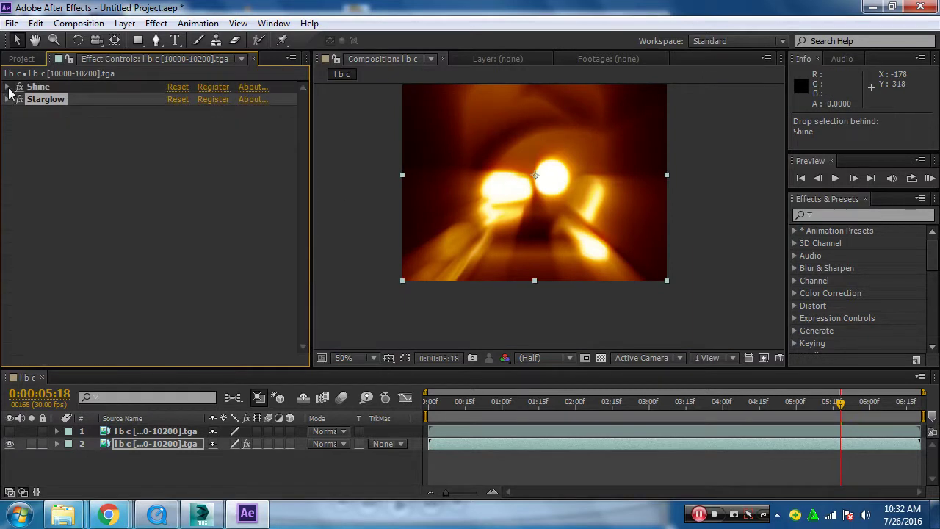
{"action": "left_click", "coordinate": [8, 87]}
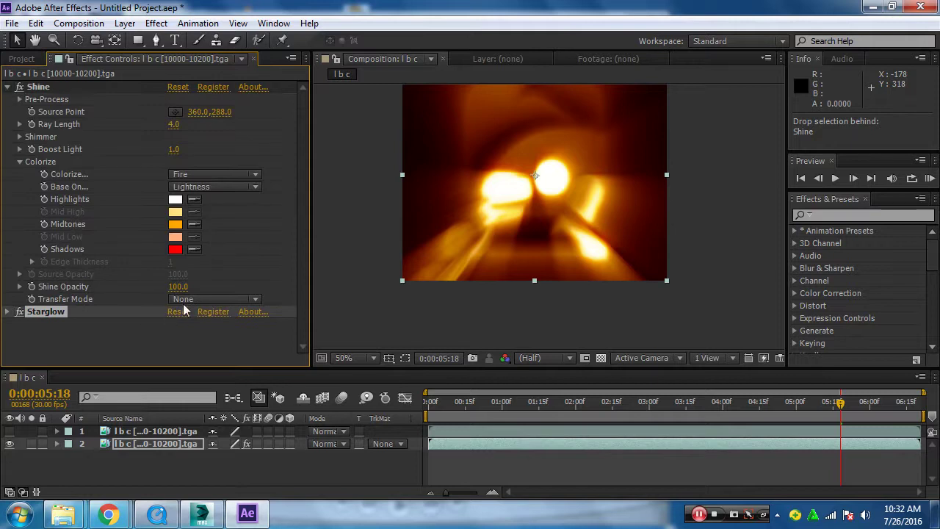
{"action": "left_click_drag", "start_coordinate": [179, 287], "coordinate": [131, 285]}
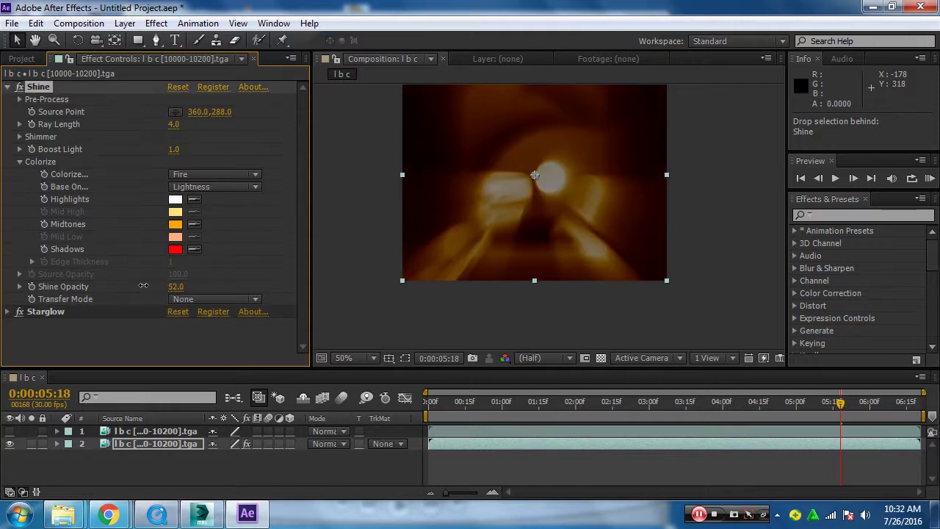
{"action": "left_click_drag", "start_coordinate": [141, 286], "coordinate": [160, 288]}
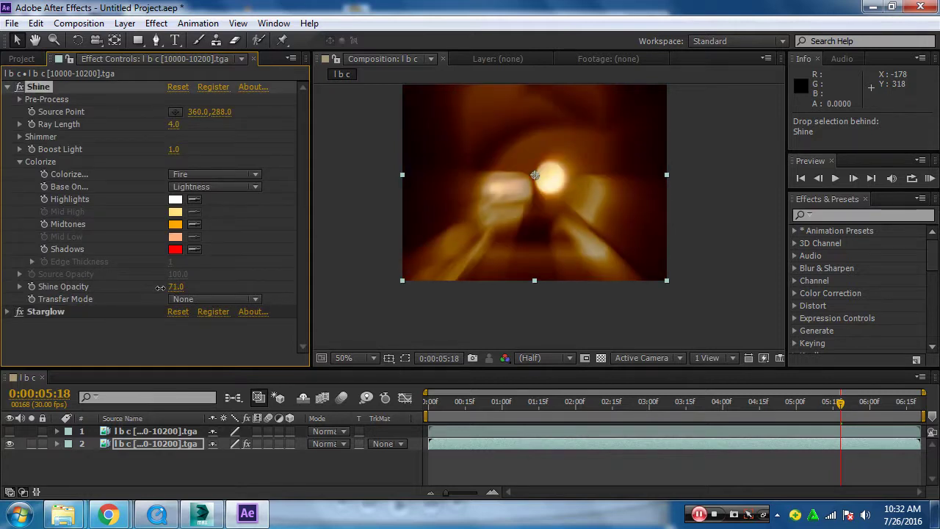
{"action": "left_click", "coordinate": [194, 299]}
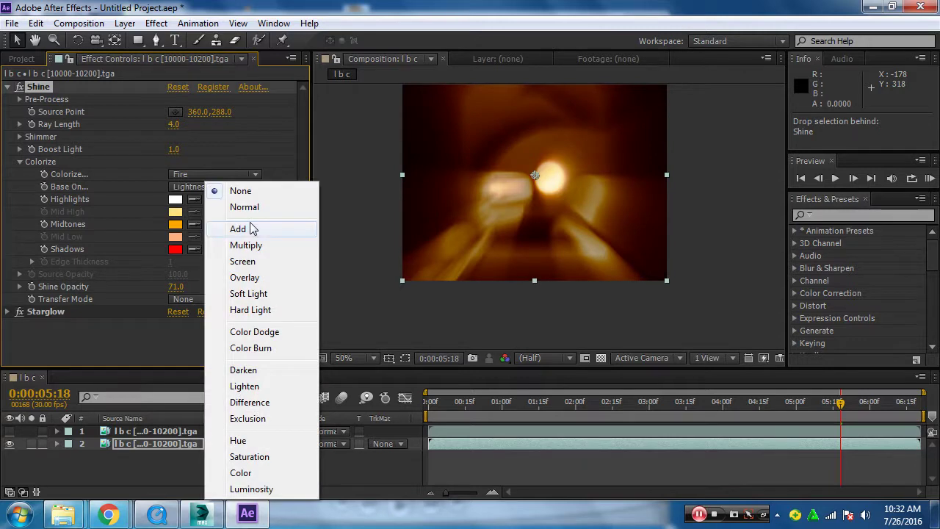
Set Shine's transfer mode to Screen, show the top logo layer, and preview earlier frames
{"action": "left_click", "coordinate": [246, 262]}
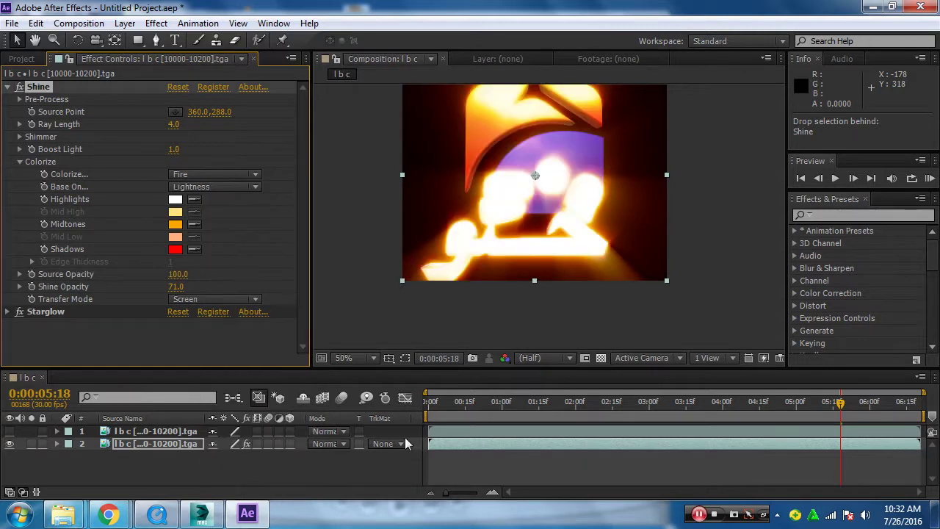
{"action": "left_click", "coordinate": [8, 431]}
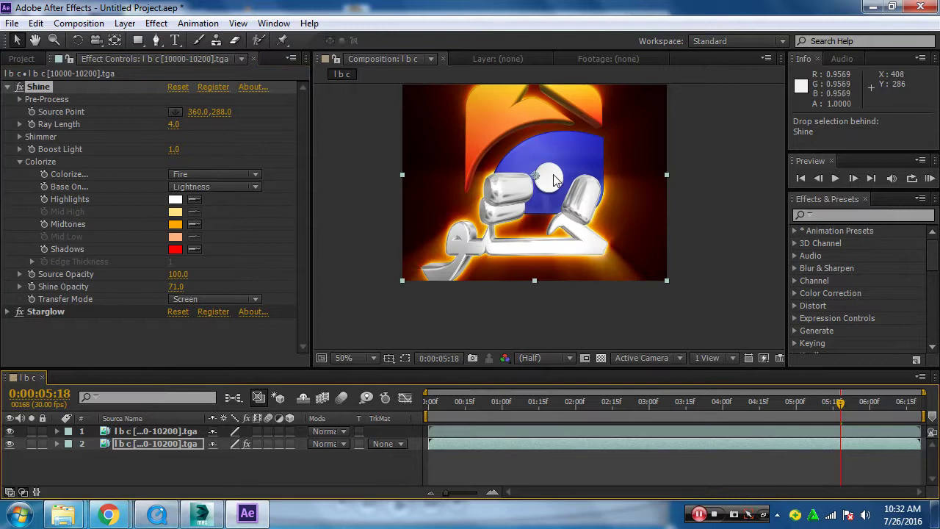
{"action": "mouse_move", "coordinate": [464, 413]}
{"action": "left_mouse_down"}
{"action": "mouse_move", "coordinate": [521, 402]}
{"action": "mouse_move", "coordinate": [749, 402]}
{"action": "mouse_move", "coordinate": [871, 416]}
{"action": "left_mouse_up"}
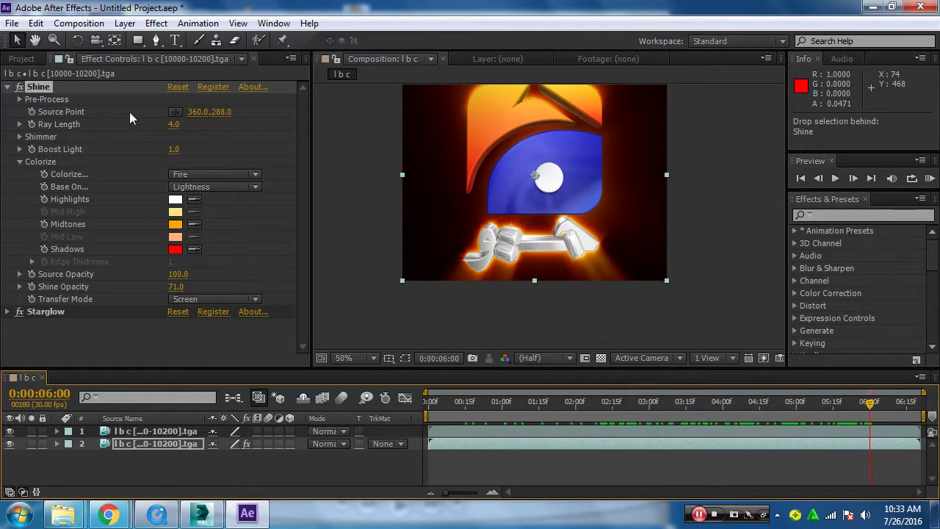
Delete the Shine effect from the logo layer and minimize After Effects
{"action": "left_click", "coordinate": [45, 89]}
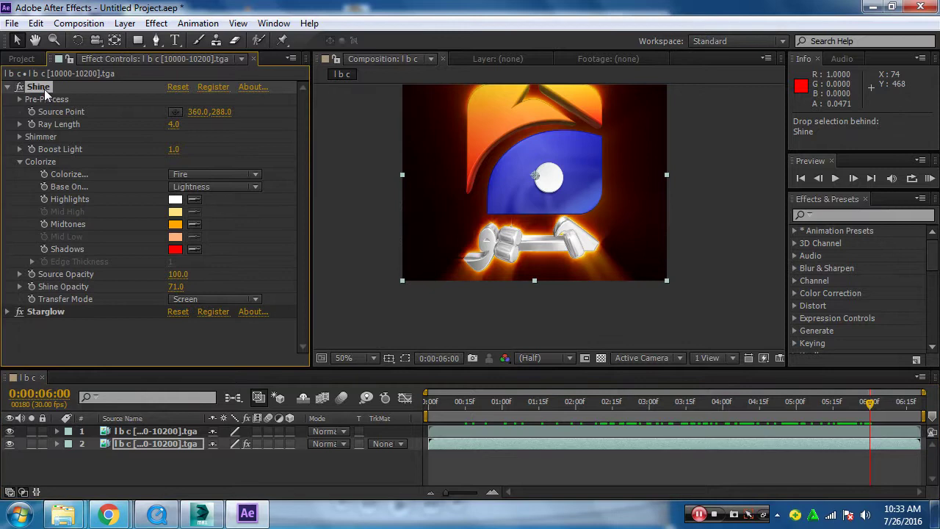
{"action": "left_click", "coordinate": [68, 335]}
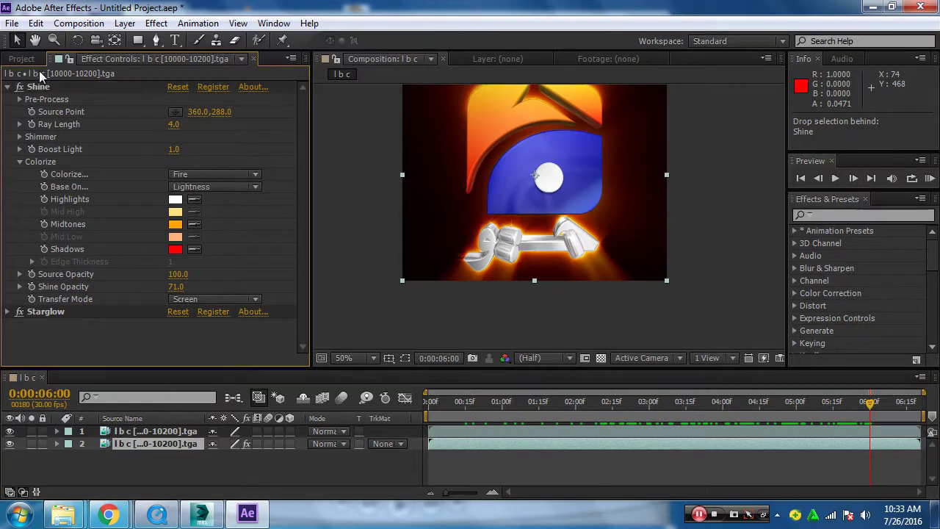
{"action": "left_click", "coordinate": [45, 88]}
{"action": "key", "text": "Delete"}
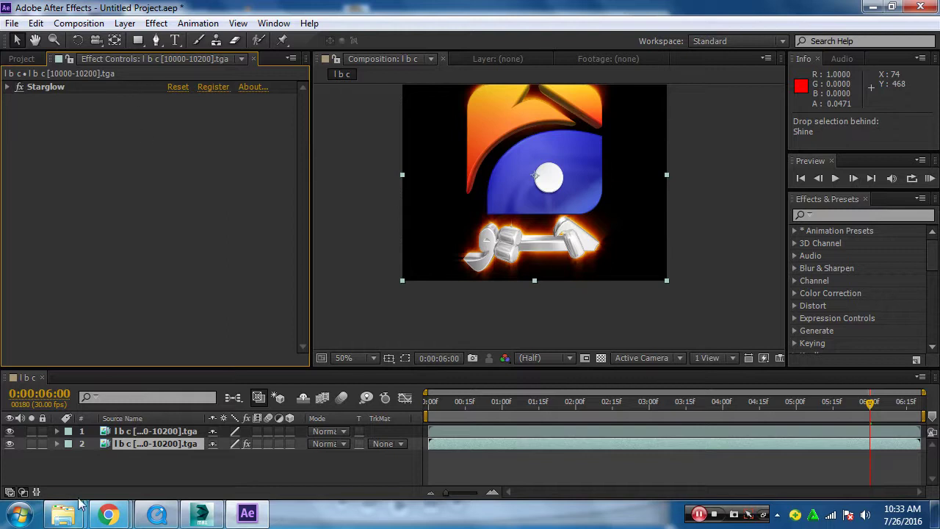
{"action": "left_click", "coordinate": [872, 7]}
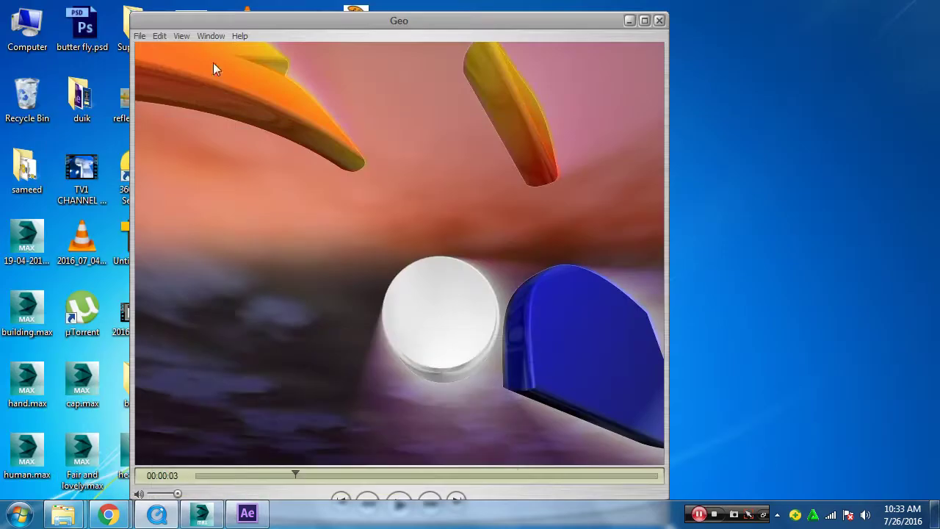
Open geo f.aep from the final folder in Windows Explorer
{"action": "left_click", "coordinate": [74, 519]}
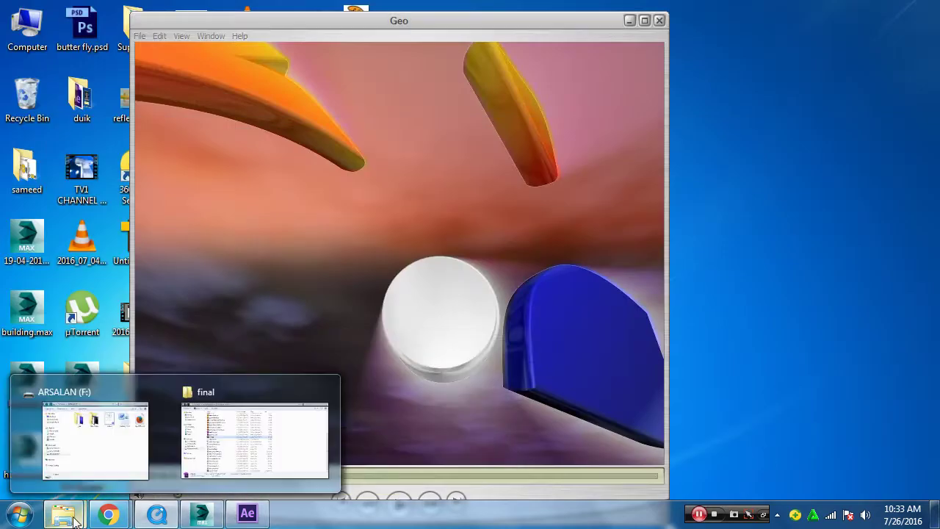
{"action": "left_click", "coordinate": [257, 444]}
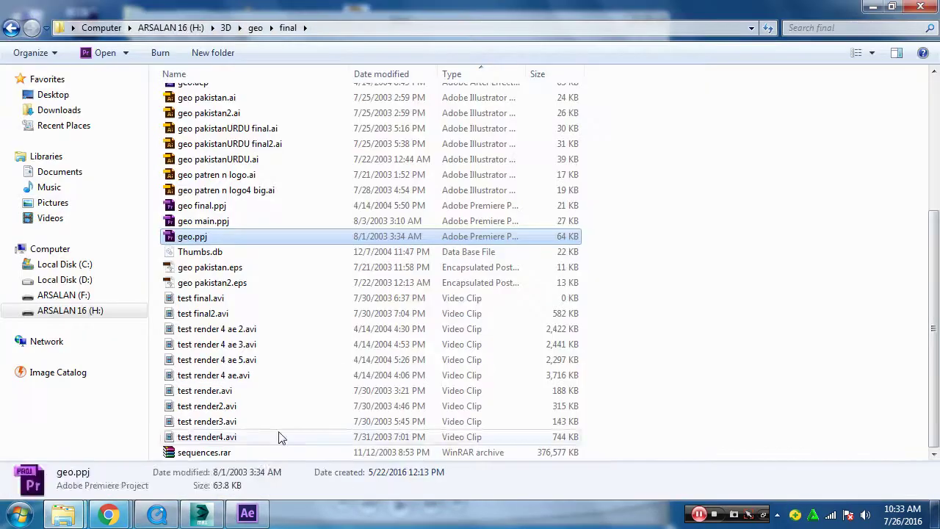
{"action": "left_click", "coordinate": [735, 312]}
{"action": "scroll", "coordinate": [702, 351], "scroll_direction": "up", "scroll_amount": 1}
{"action": "scroll", "coordinate": [703, 351], "scroll_direction": "up", "scroll_amount": 1}
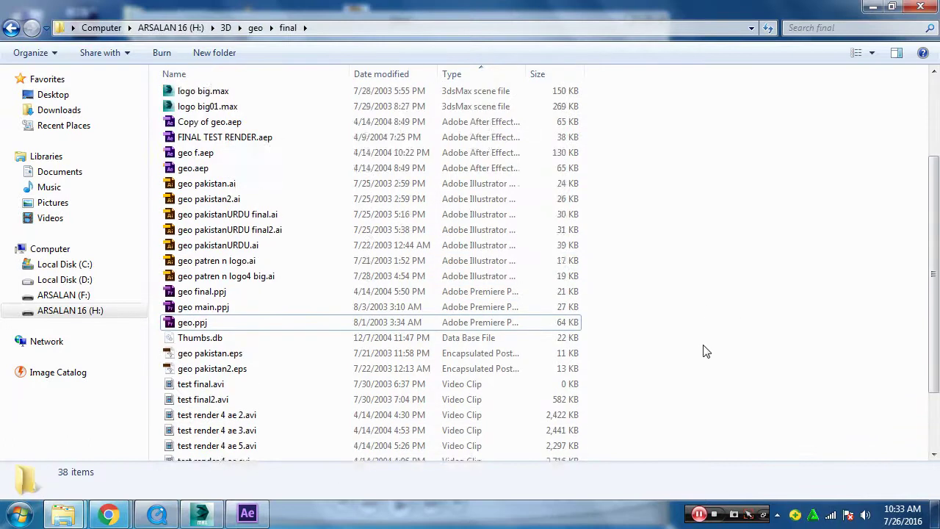
{"action": "scroll", "coordinate": [703, 351], "scroll_direction": "up", "scroll_amount": 2}
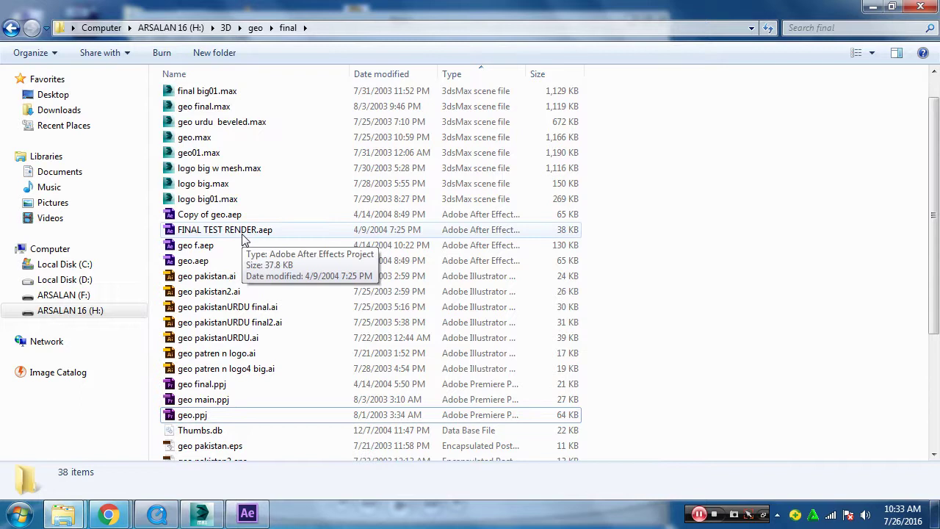
{"action": "left_click", "coordinate": [397, 219]}
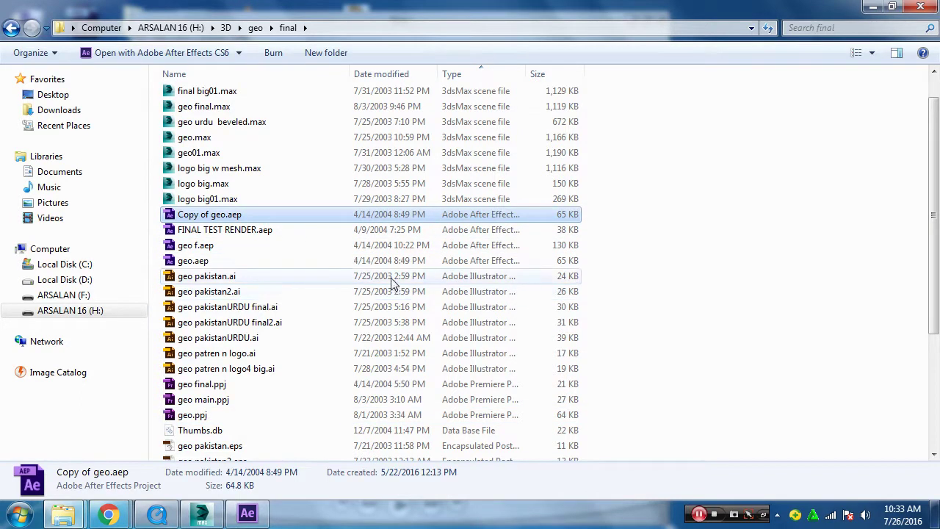
{"action": "left_click", "coordinate": [254, 245]}
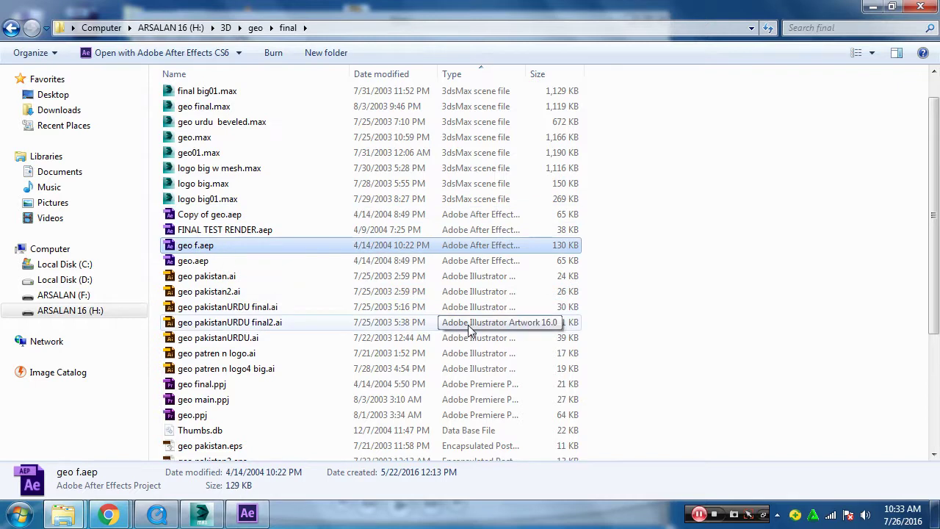
{"action": "key", "text": "Return"}
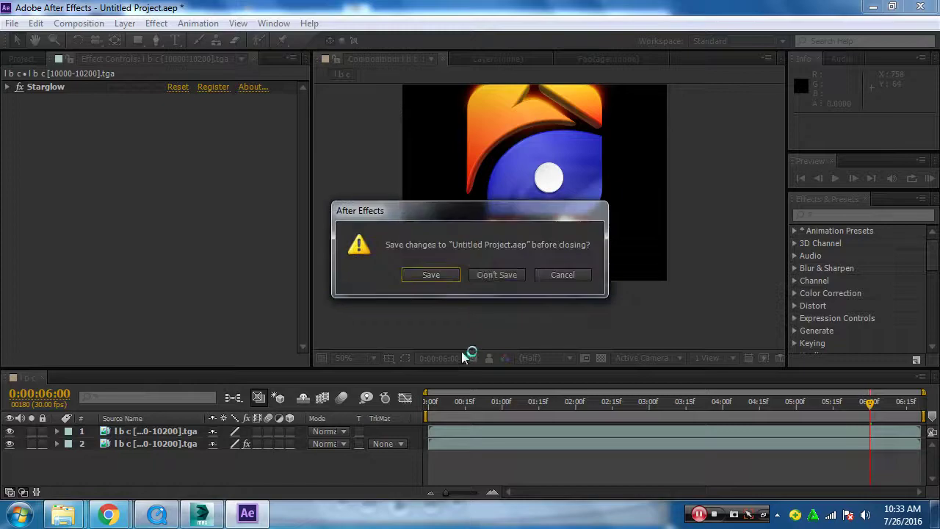
Discard the untitled project and dismiss the geo f.aep older-version error
{"action": "left_click", "coordinate": [488, 277]}
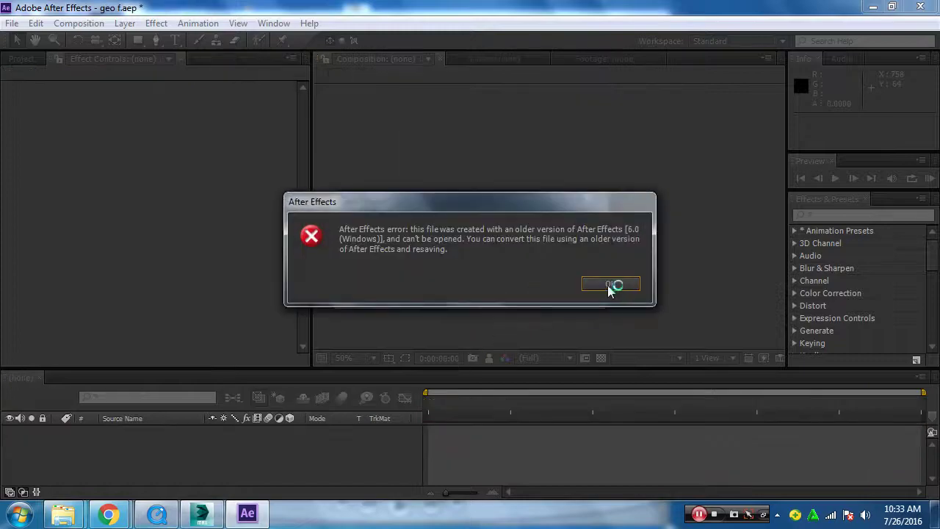
{"action": "left_click", "coordinate": [600, 282]}
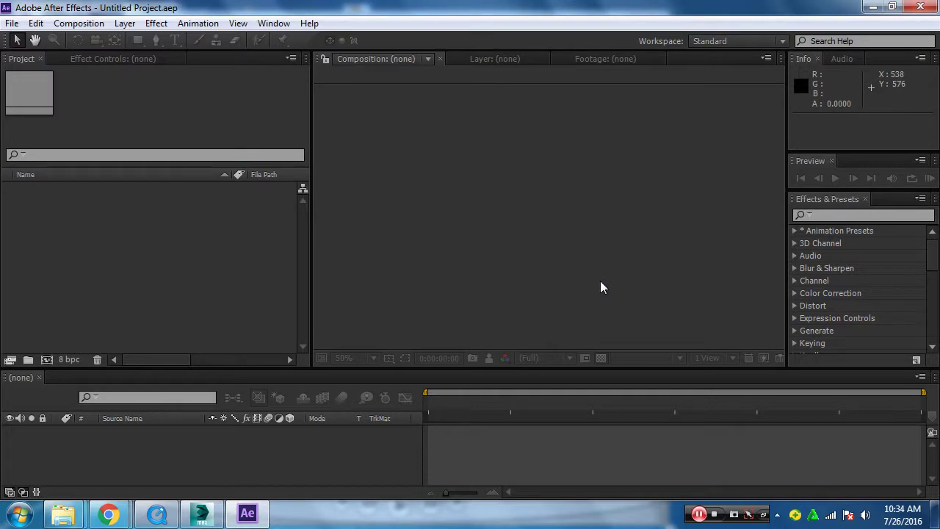
{"action": "left_click", "coordinate": [12, 23]}
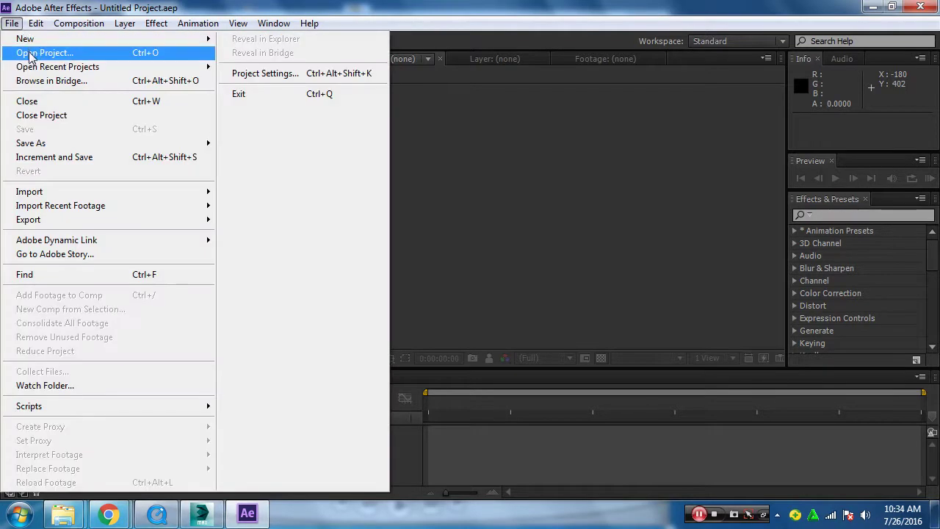
{"action": "left_click", "coordinate": [36, 53]}
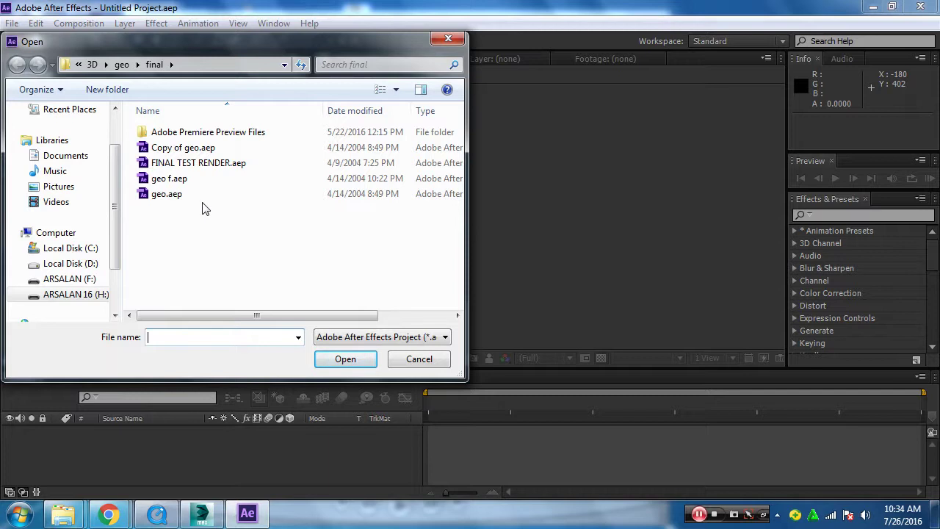
{"action": "left_click", "coordinate": [176, 200]}
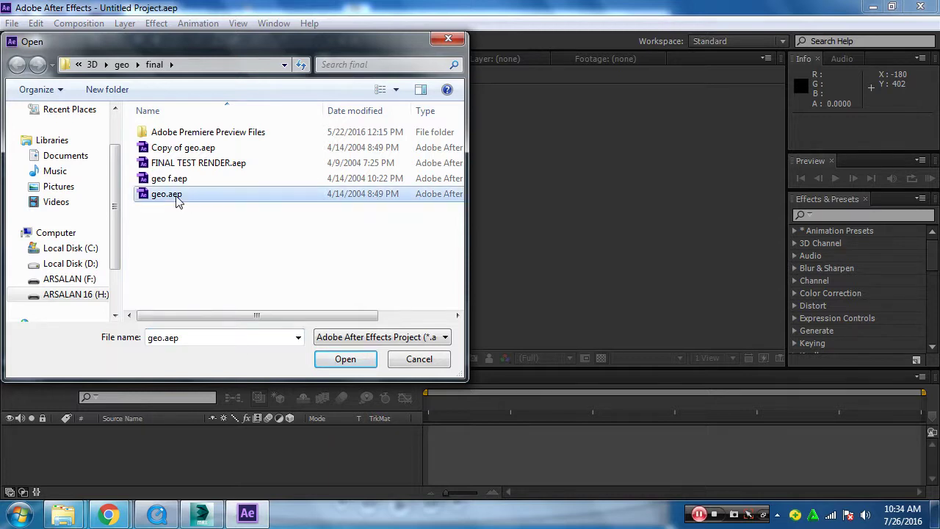
{"action": "left_click", "coordinate": [346, 359]}
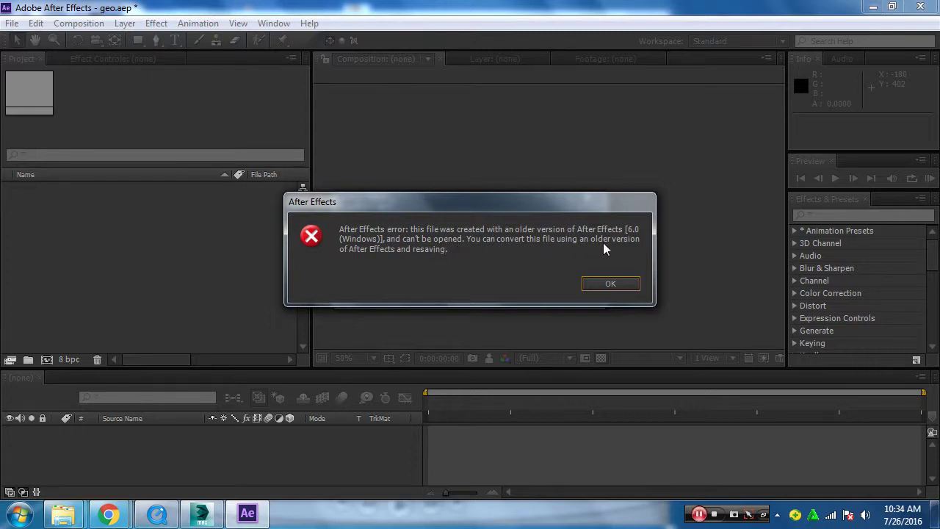
{"action": "left_click", "coordinate": [609, 286]}
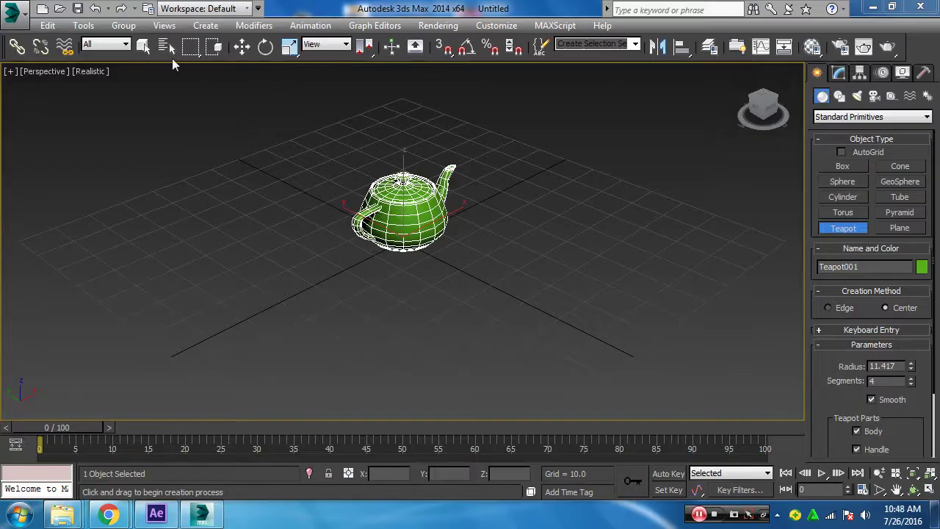
Switch to a single perspective view framing the teapot
{"action": "left_click", "coordinate": [241, 47]}
{"action": "middle_click_drag", "start_coordinate": [440, 293], "coordinate": [446, 311]}
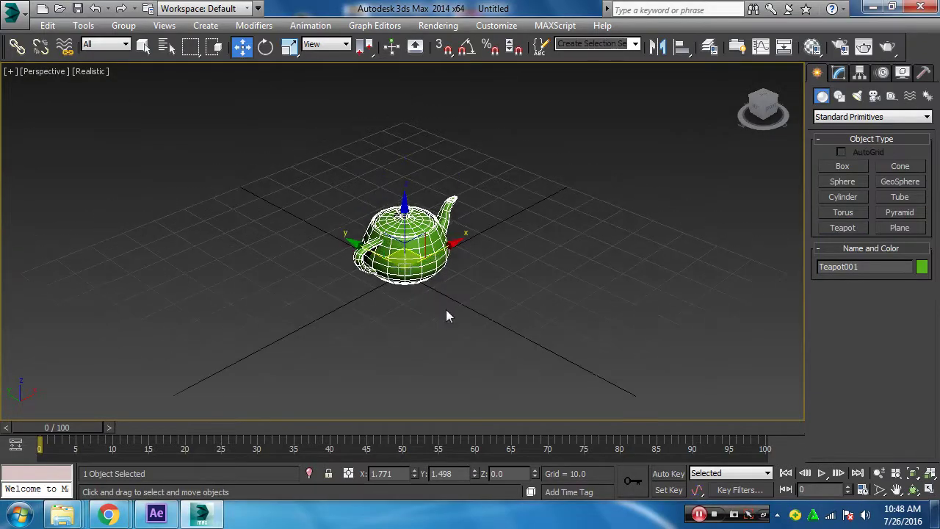
{"action": "key", "text": "alt+w"}
{"action": "key", "text": "alt+w"}
{"action": "mouse_move", "coordinate": [470, 314]}
{"action": "middle_mouse_down", "text": "alt"}
{"action": "mouse_move", "coordinate": [495, 315]}
{"action": "mouse_move", "coordinate": [512, 386]}
{"action": "middle_mouse_up", "text": "alt"}
{"action": "scroll", "coordinate": [489, 304], "scroll_direction": "up", "scroll_amount": 5}
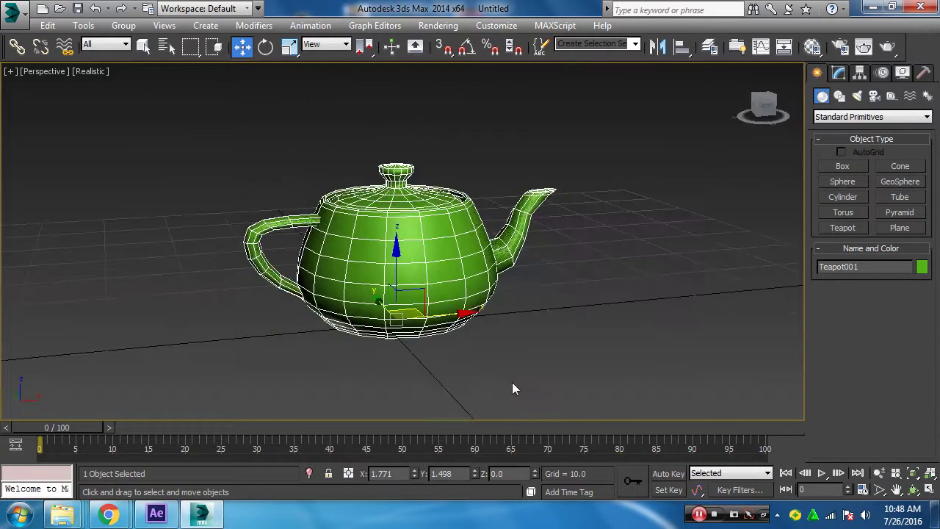
With Auto Key on at frame 100, rotate the teapot on Z and X, then move that key to frame 25
{"action": "left_click", "coordinate": [668, 473]}
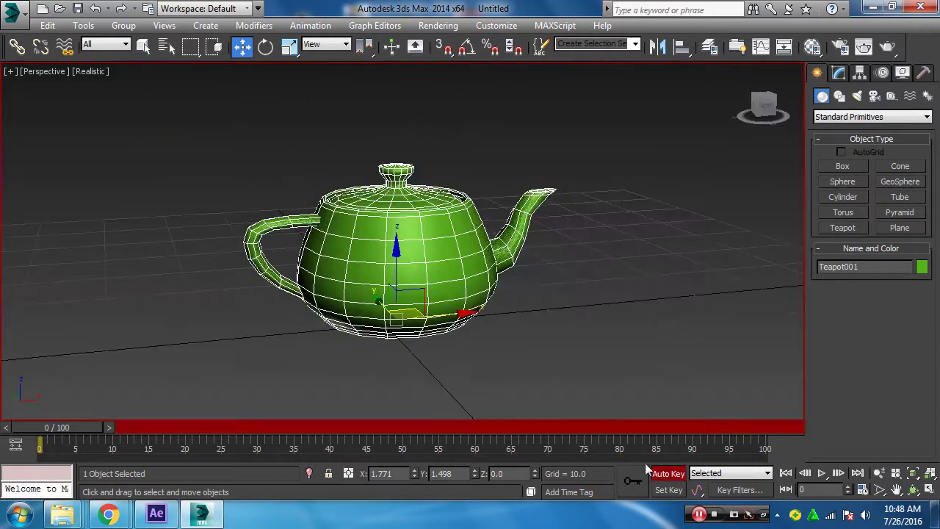
{"action": "left_click", "coordinate": [265, 46]}
{"action": "left_click_drag", "start_coordinate": [59, 426], "coordinate": [744, 427]}
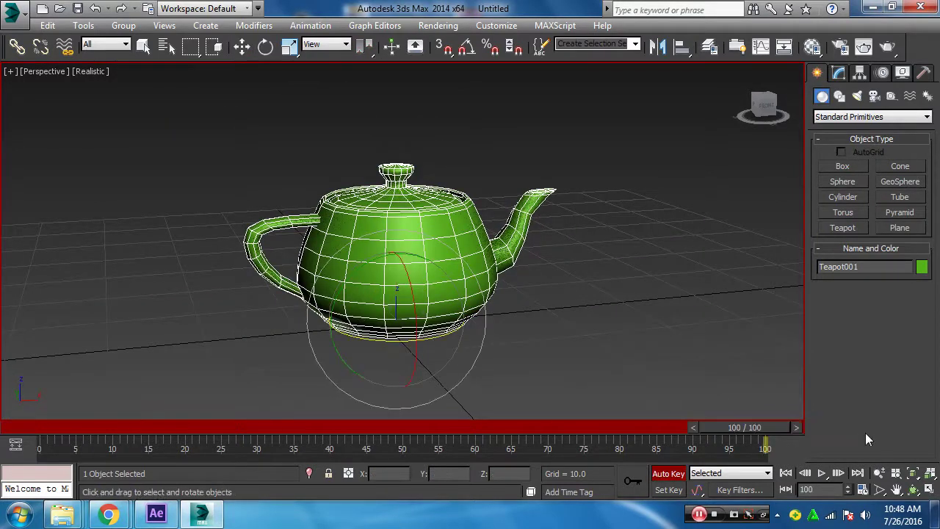
{"action": "left_click_drag", "start_coordinate": [394, 336], "coordinate": [812, 365]}
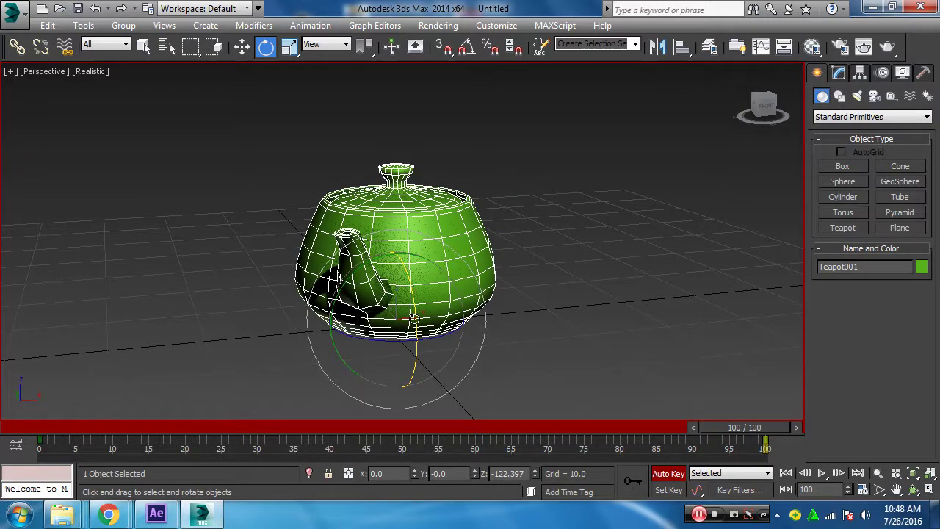
{"action": "left_click_drag", "start_coordinate": [412, 318], "coordinate": [401, 194]}
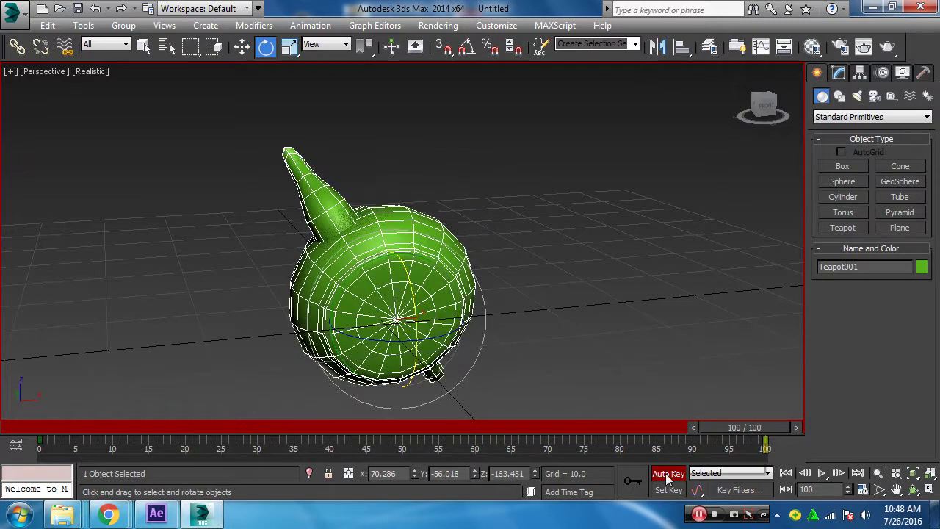
{"action": "left_click", "coordinate": [668, 473]}
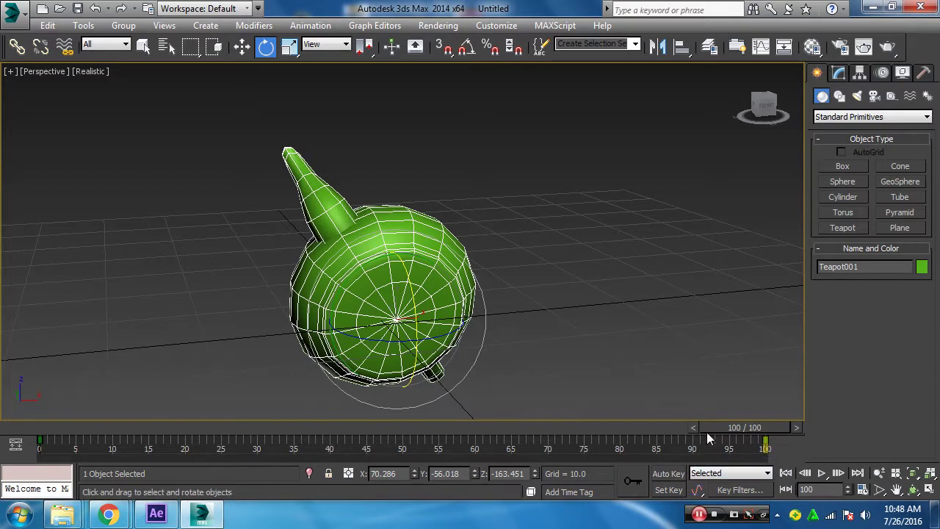
{"action": "mouse_move", "coordinate": [764, 448]}
{"action": "left_mouse_down"}
{"action": "mouse_move", "coordinate": [214, 448]}
{"action": "mouse_move", "coordinate": [222, 439]}
{"action": "left_mouse_up"}
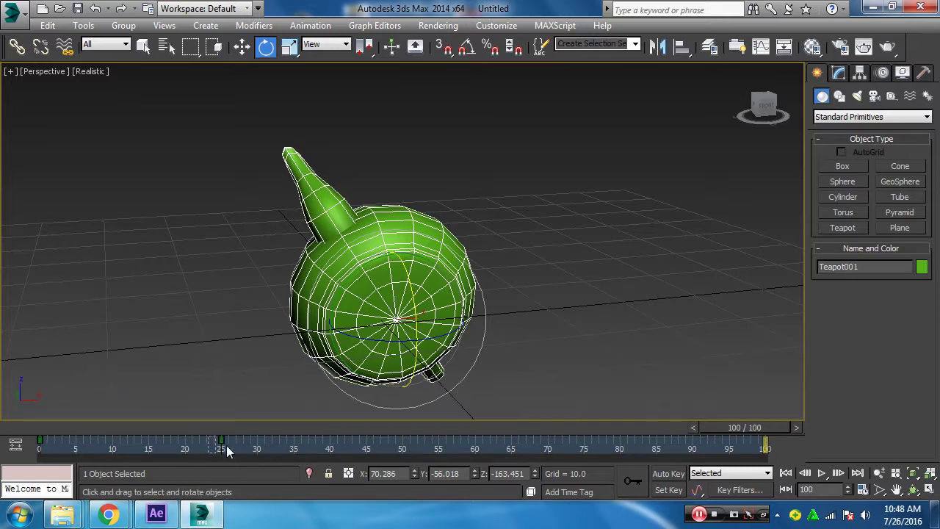
Edit the frame-25 X Rotation key's value and change its In tangent type
{"action": "right_click", "coordinate": [222, 440]}
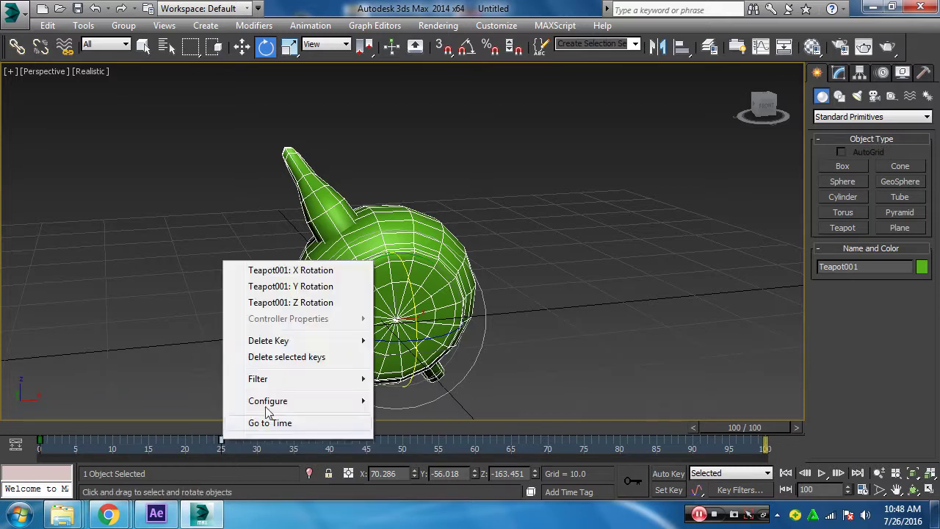
{"action": "left_click", "coordinate": [306, 269]}
{"action": "double_click", "coordinate": [312, 317]}
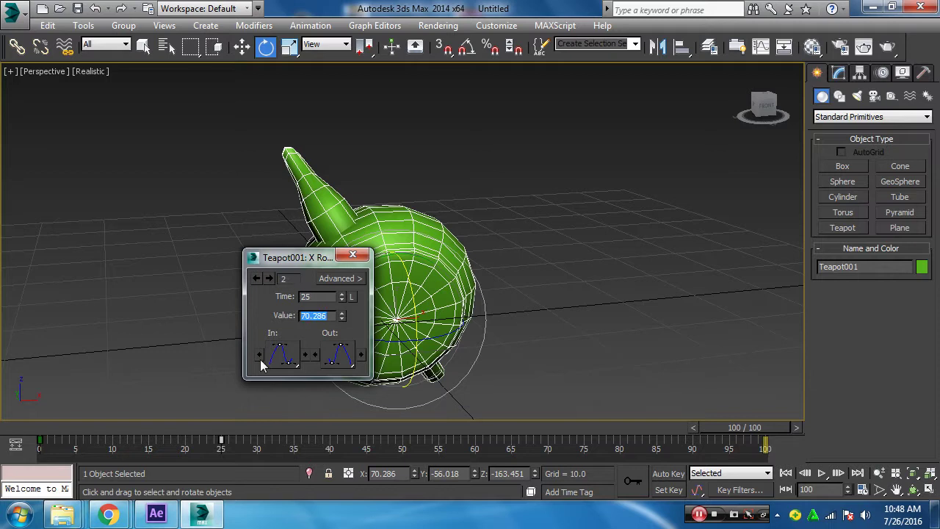
{"action": "type", "text": "30"}
{"action": "type", "text": "60"}
{"action": "left_click_drag", "start_coordinate": [284, 357], "coordinate": [286, 193]}
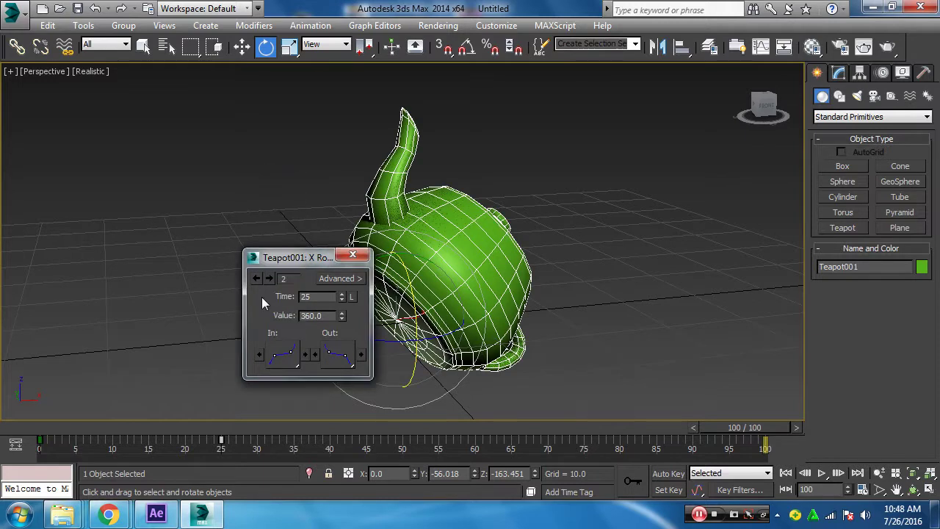
{"action": "left_click_drag", "start_coordinate": [282, 355], "coordinate": [286, 214]}
{"action": "left_click", "coordinate": [352, 256]}
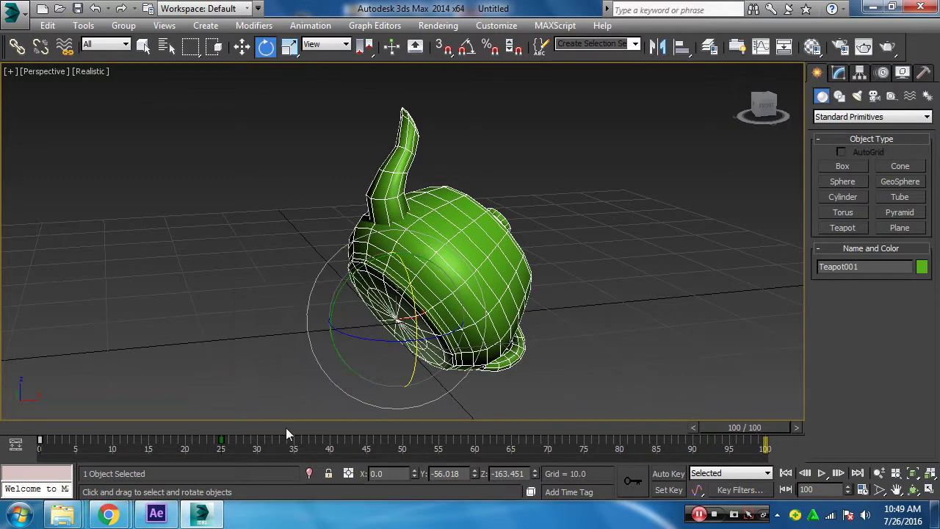
Set the frame-25 Z Rotation key to 360 degrees with a new In tangent
{"action": "right_click", "coordinate": [221, 444]}
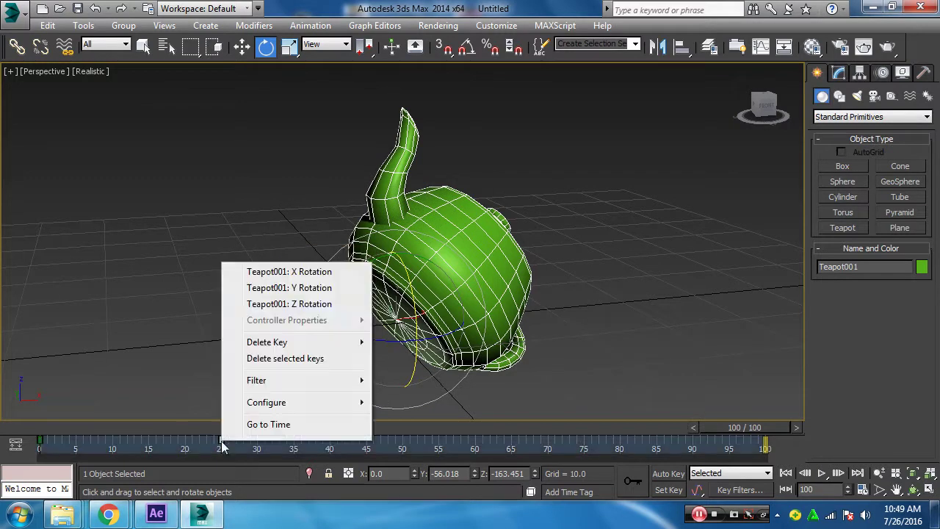
{"action": "left_click", "coordinate": [266, 305]}
{"action": "left_click_drag", "start_coordinate": [242, 360], "coordinate": [245, 179]}
{"action": "double_click", "coordinate": [289, 316]}
{"action": "type", "text": "36"}
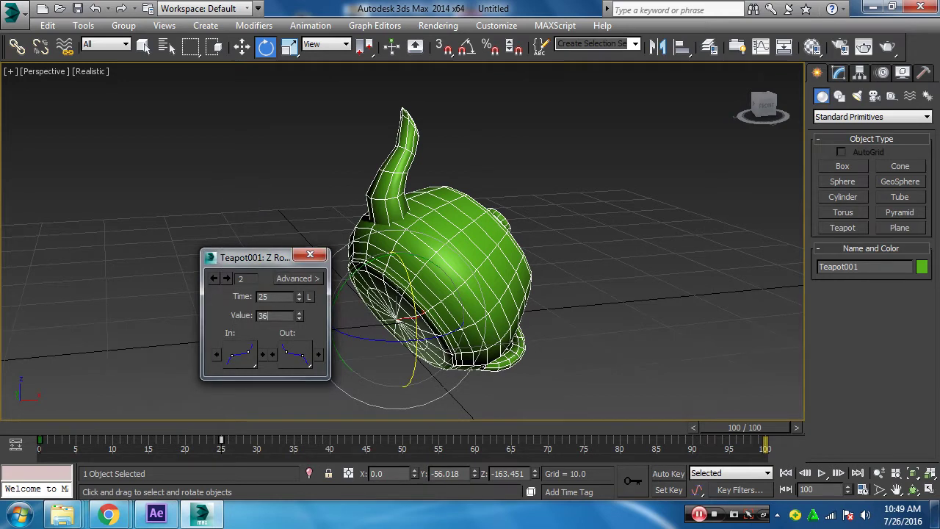
{"action": "key", "text": "Return"}
{"action": "type", "text": "360"}
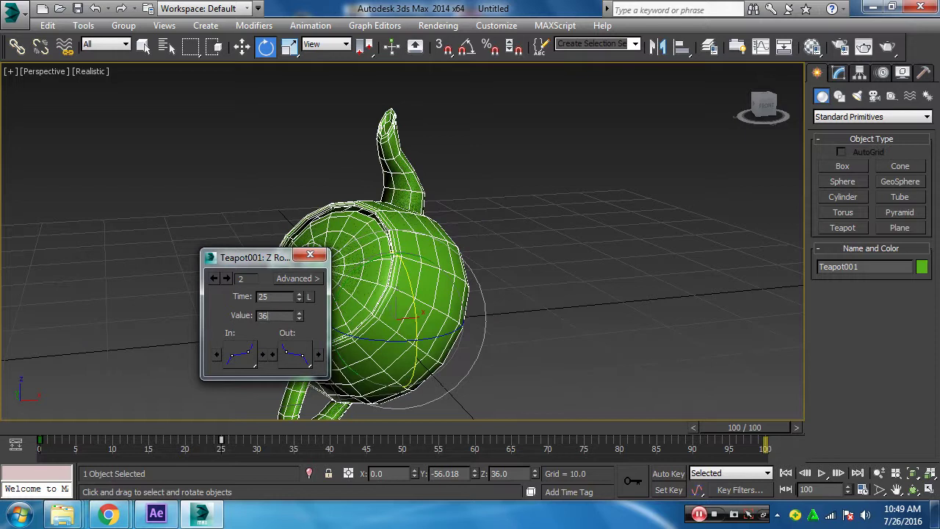
{"action": "key", "text": "Return"}
{"action": "left_click", "coordinate": [214, 279]}
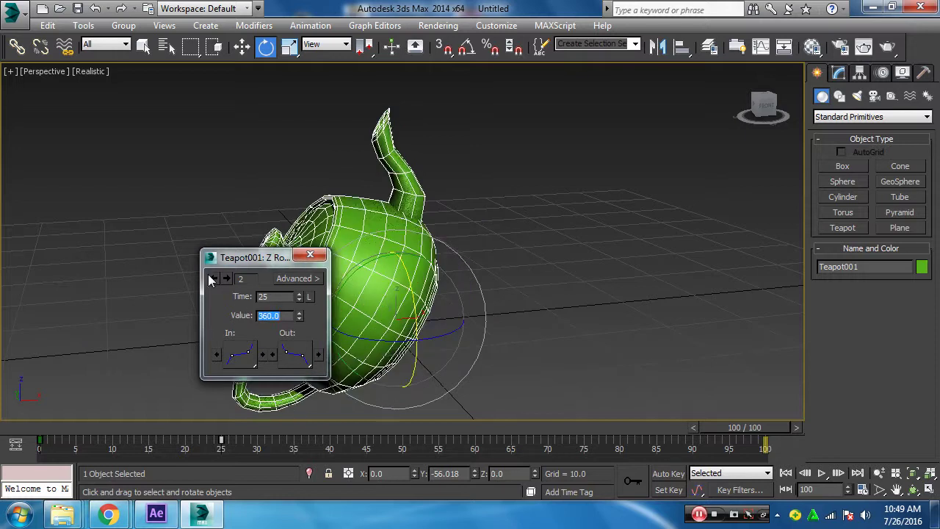
{"action": "left_click", "coordinate": [310, 255]}
Set the animation End Time to 25 frames in Time Configuration
{"action": "left_click", "coordinate": [861, 491]}
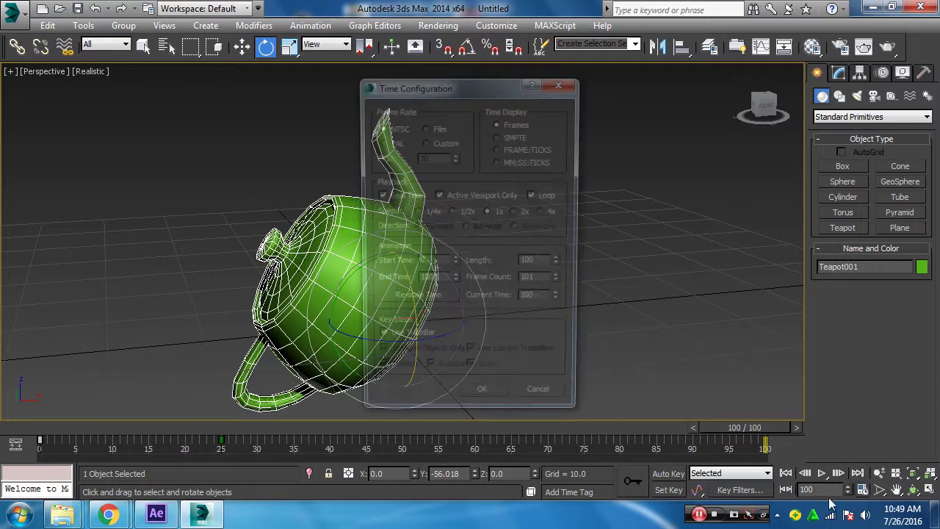
{"action": "double_click", "coordinate": [442, 287]}
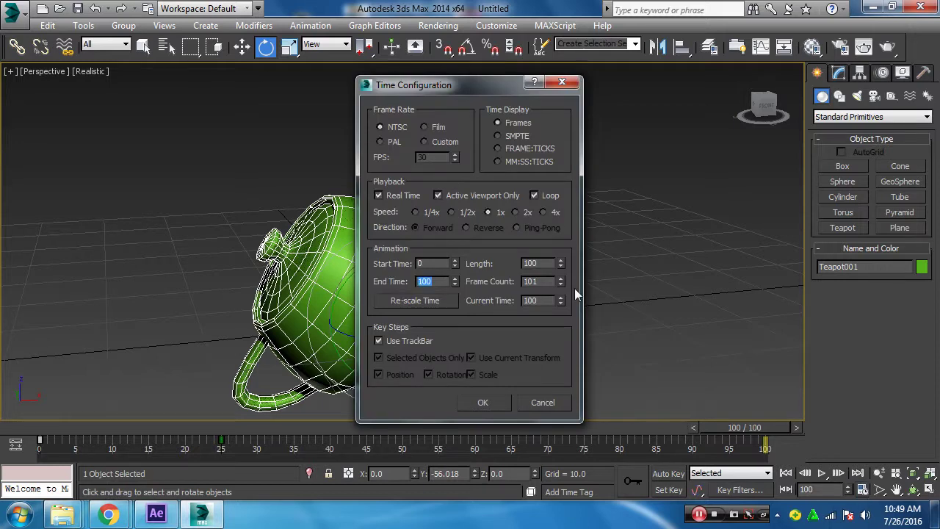
{"action": "type", "text": "25"}
{"action": "key", "text": "Return"}
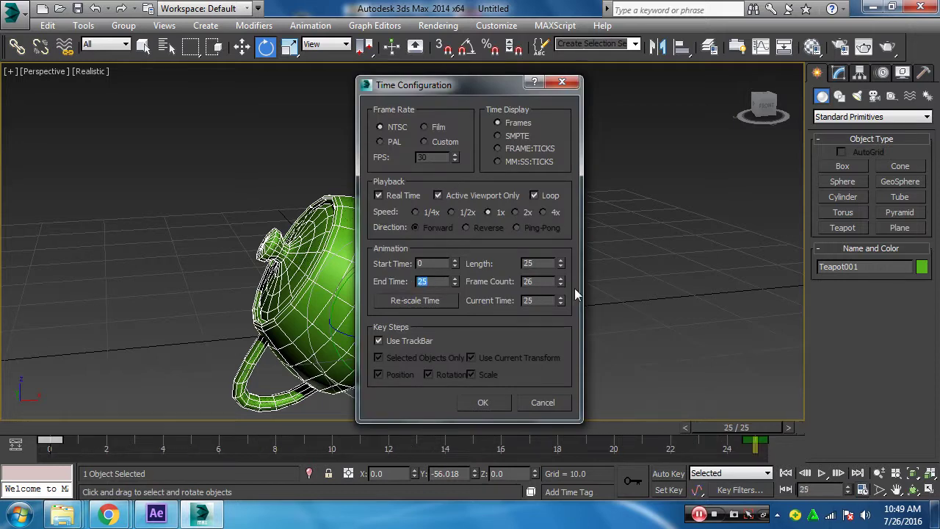
{"action": "left_click", "coordinate": [486, 402]}
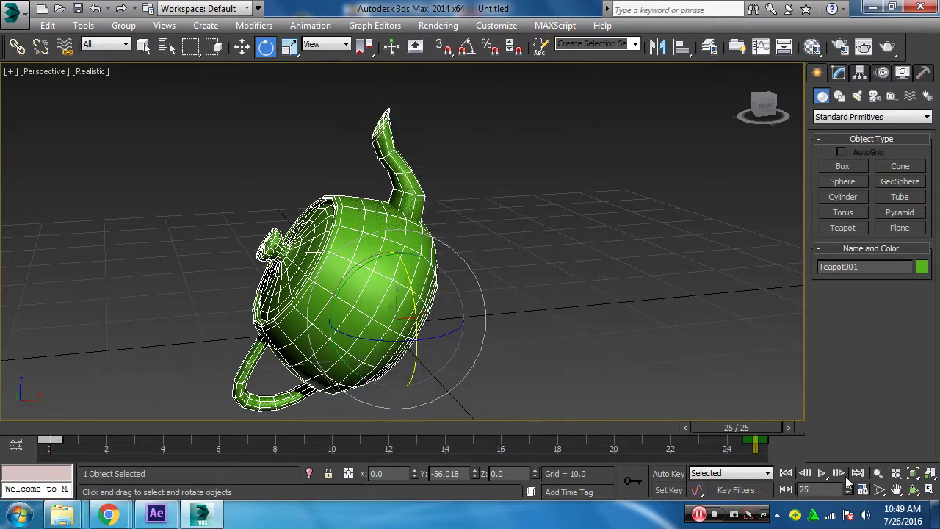
Play the animation, return to frame 0, and switch the viewport from Realistic to Shaded
{"action": "left_click", "coordinate": [821, 473]}
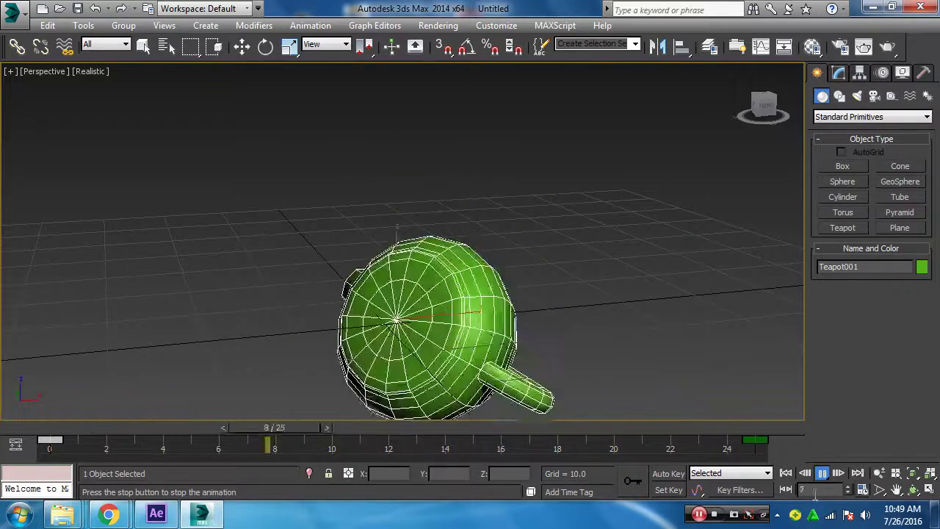
{"action": "left_click", "coordinate": [821, 473]}
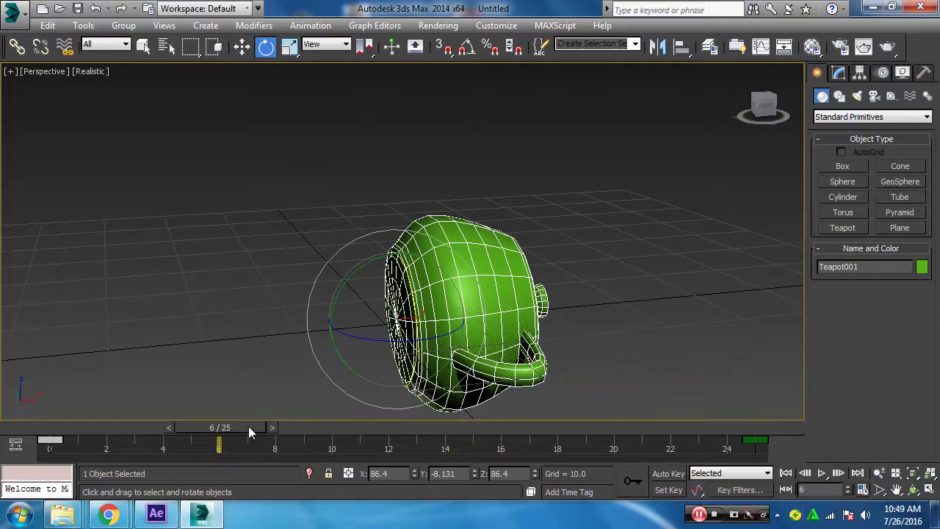
{"action": "left_click_drag", "start_coordinate": [251, 433], "coordinate": [88, 434]}
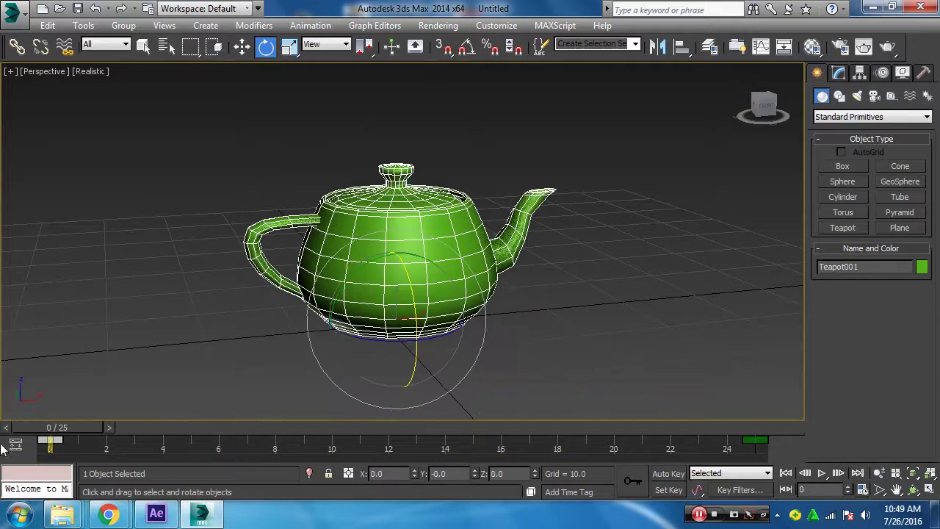
{"action": "left_click", "coordinate": [242, 46]}
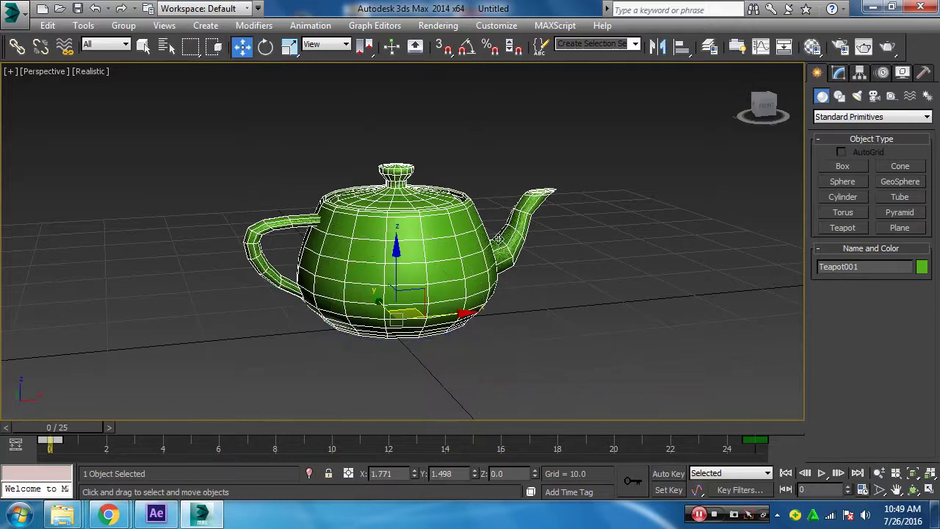
{"action": "left_click", "coordinate": [89, 72]}
{"action": "left_click", "coordinate": [105, 104]}
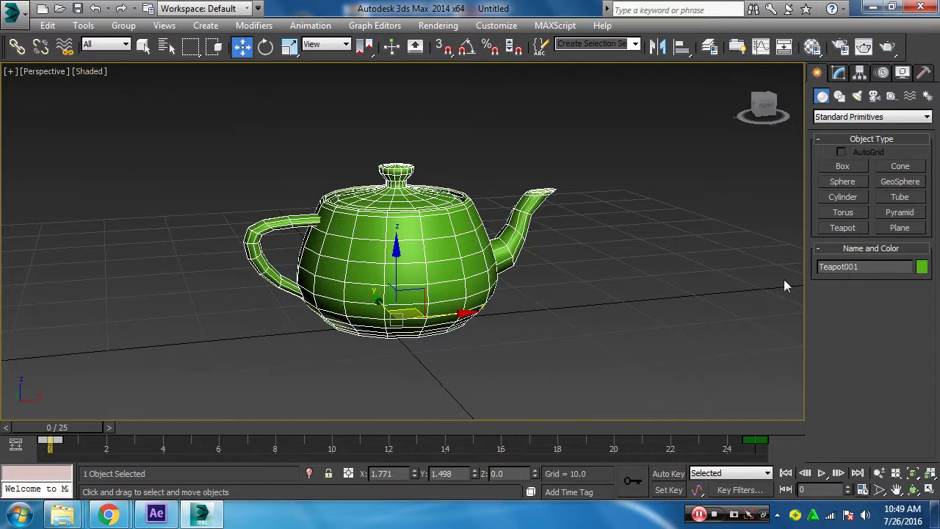
Center the teapot's pivot on the object using Affect Pivot Only in Hierarchy
{"action": "left_click", "coordinate": [859, 73]}
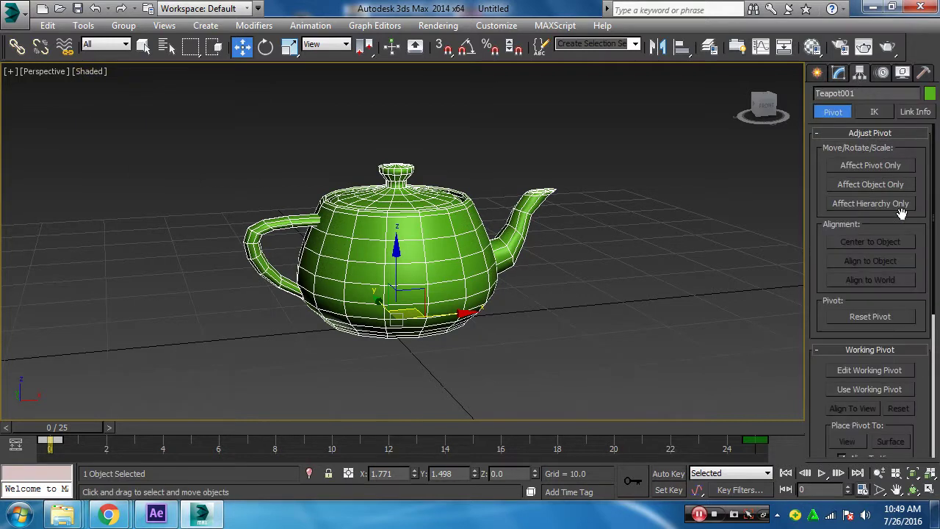
{"action": "left_click", "coordinate": [884, 166]}
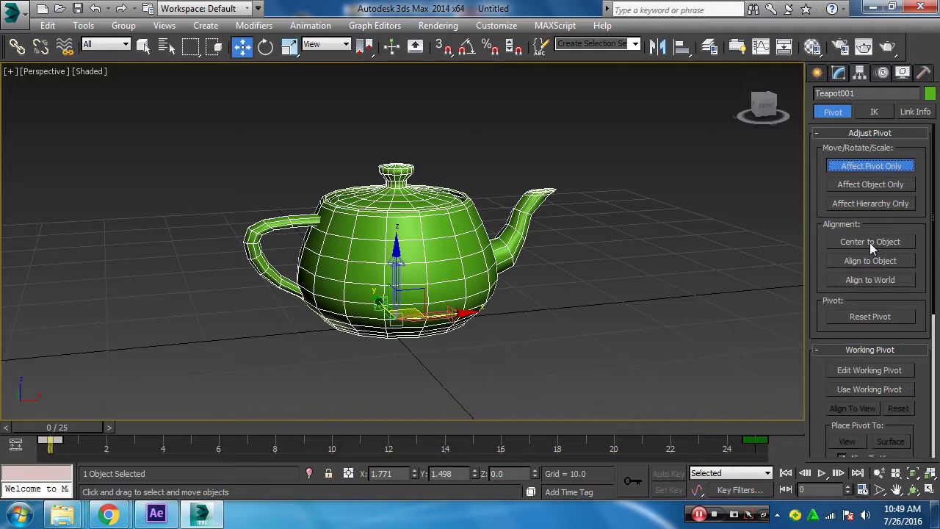
{"action": "left_click", "coordinate": [870, 247]}
{"action": "left_click", "coordinate": [868, 166]}
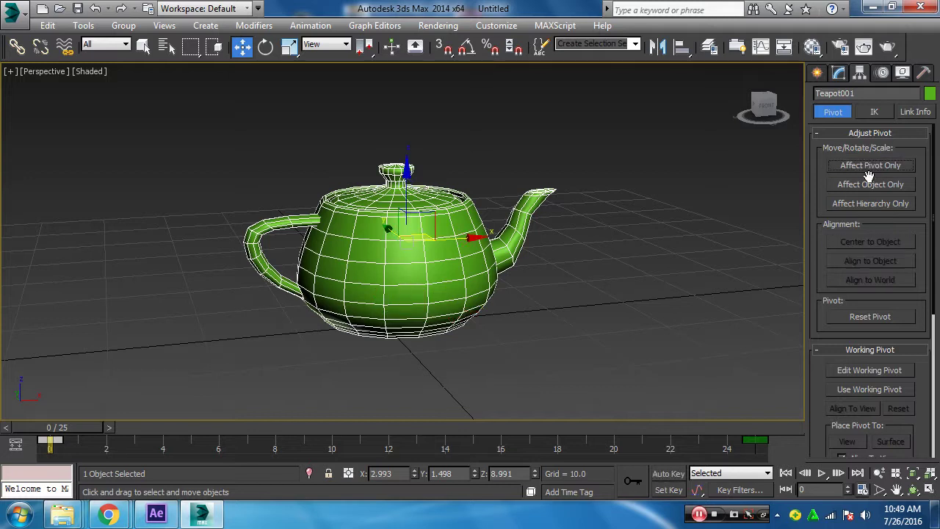
Play the tumble animation to check the spin, then return to frame 0
{"action": "left_click", "coordinate": [821, 473]}
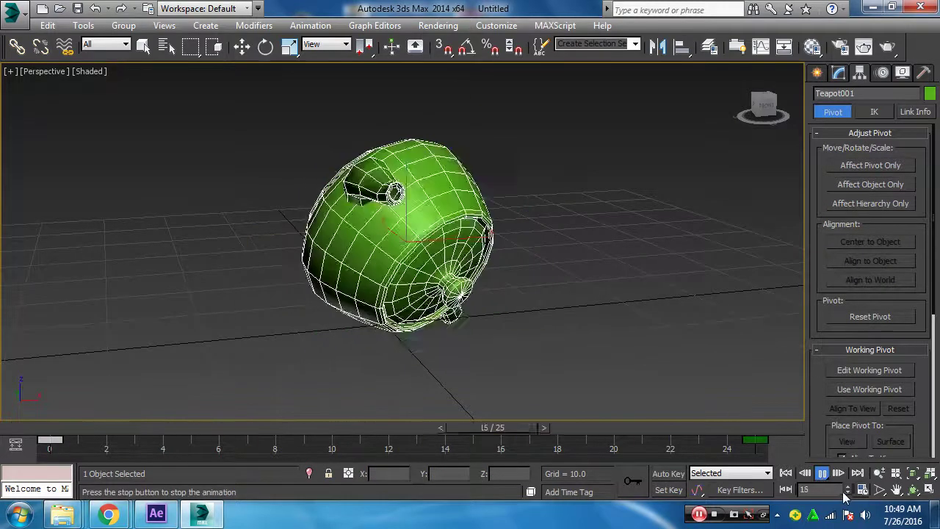
{"action": "left_click", "coordinate": [821, 473]}
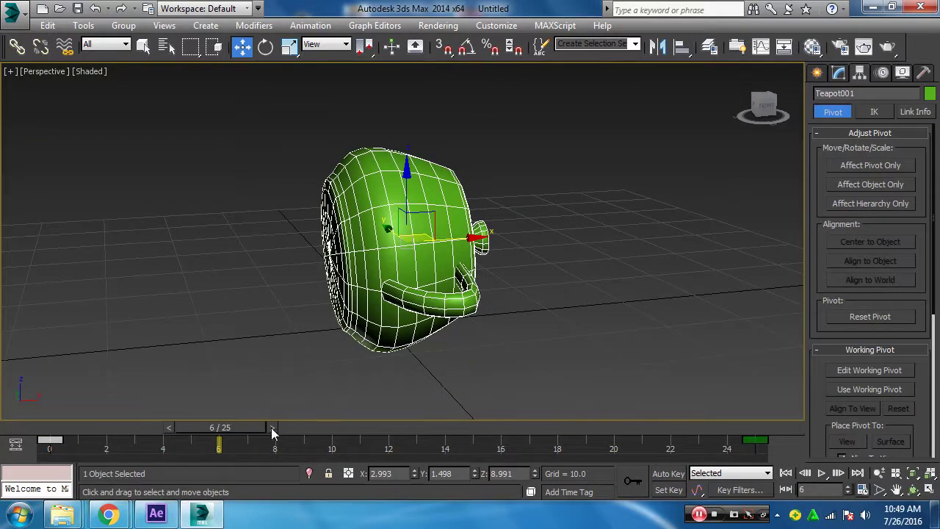
{"action": "left_click_drag", "start_coordinate": [271, 427], "coordinate": [60, 433]}
{"action": "key", "text": "w"}
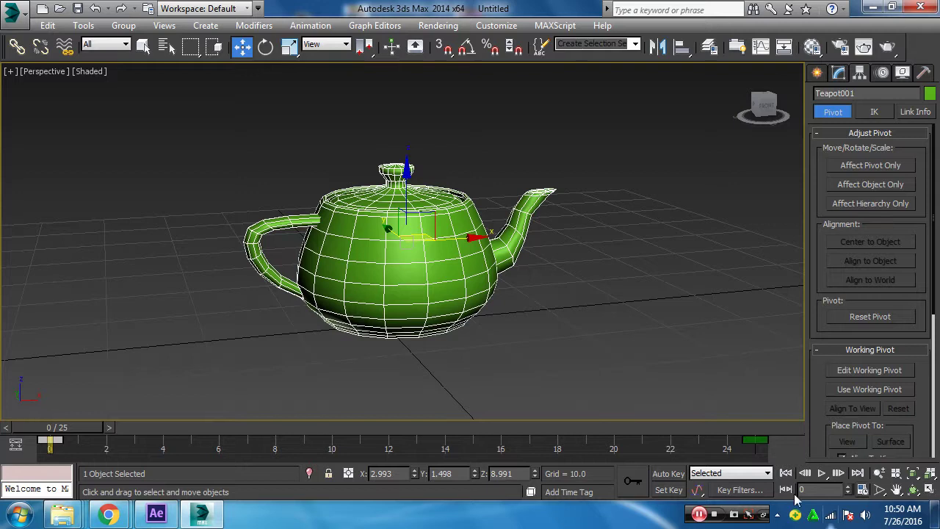
Rescale the animation length to 50 frames in Time Configuration
{"action": "left_click", "coordinate": [862, 489]}
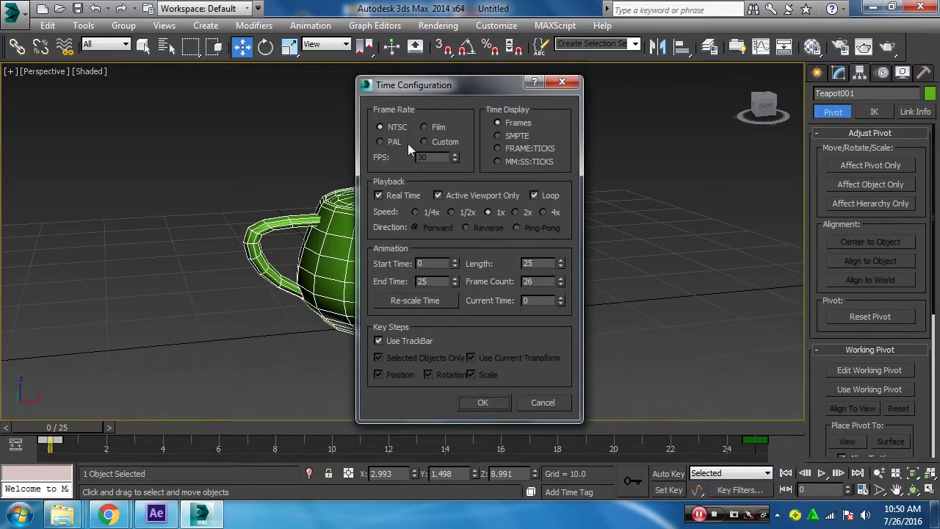
{"action": "left_click", "coordinate": [402, 299]}
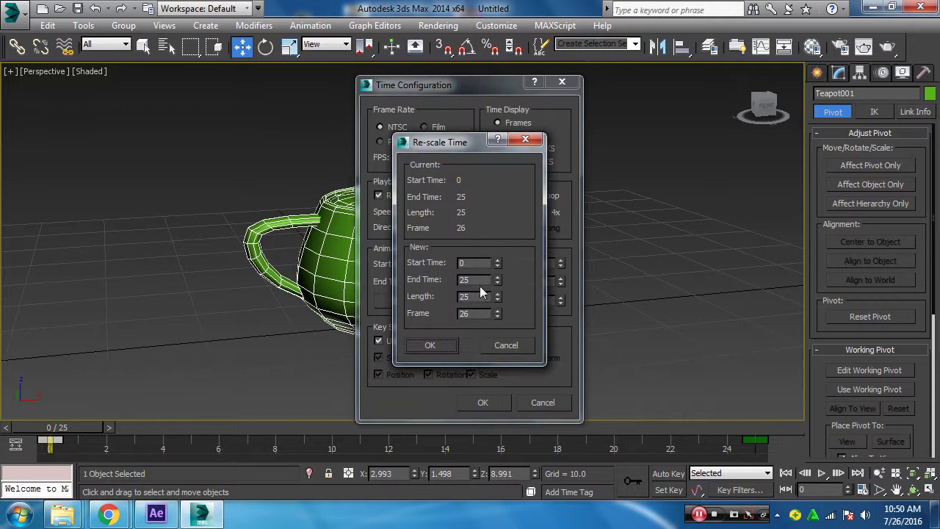
{"action": "double_click", "coordinate": [476, 300]}
{"action": "type", "text": "0"}
{"action": "key", "text": "Return"}
{"action": "left_click", "coordinate": [411, 345]}
{"action": "left_click", "coordinate": [483, 402]}
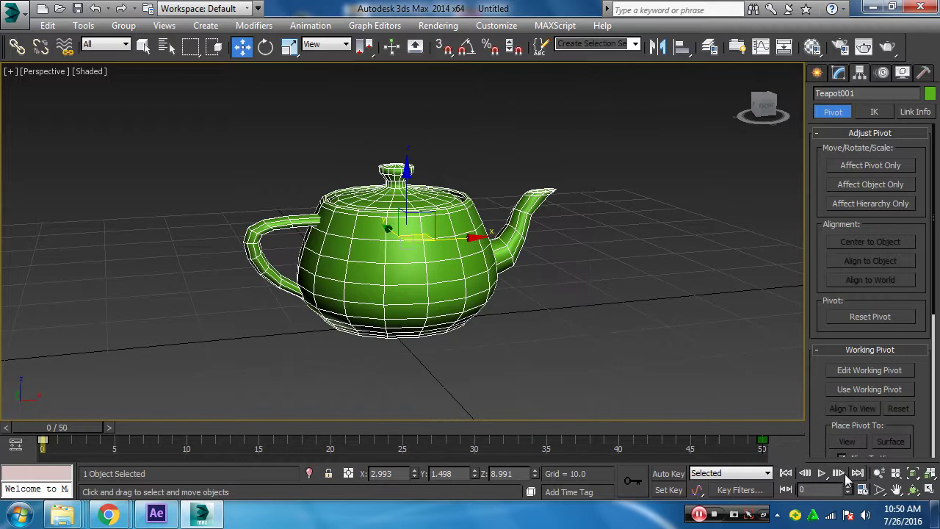
Preview the 50-frame tumble, go back to the first frame, and open Render Setup
{"action": "left_click", "coordinate": [823, 475]}
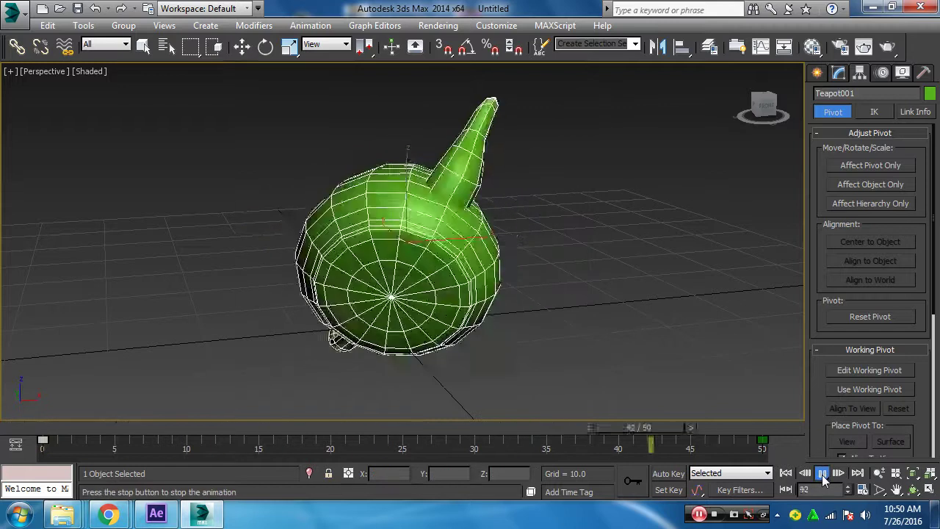
{"action": "left_click", "coordinate": [822, 475]}
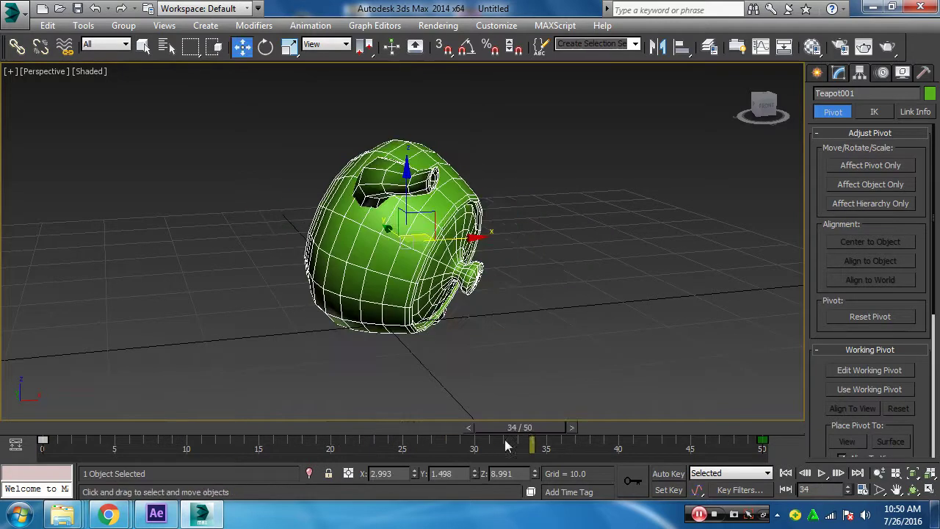
{"action": "left_click_drag", "start_coordinate": [504, 439], "coordinate": [43, 441]}
{"action": "key", "text": "w"}
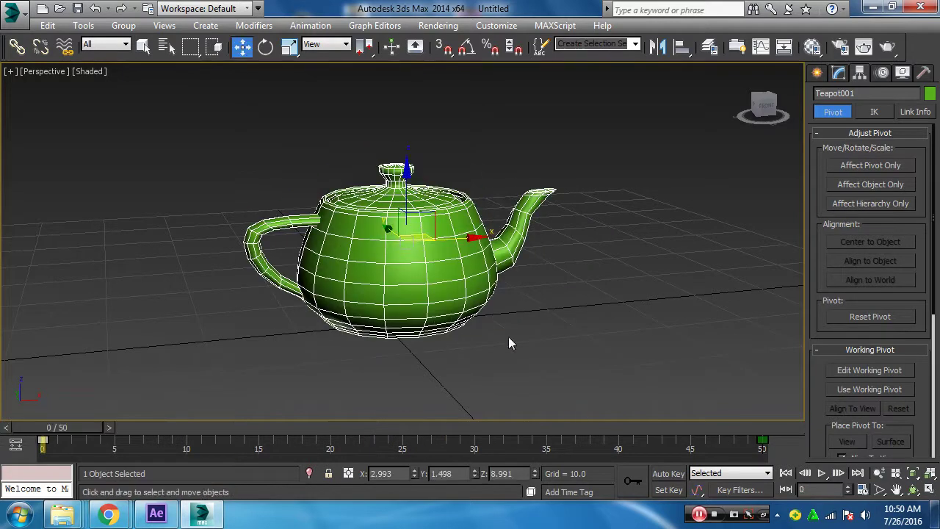
{"action": "left_click", "coordinate": [841, 47]}
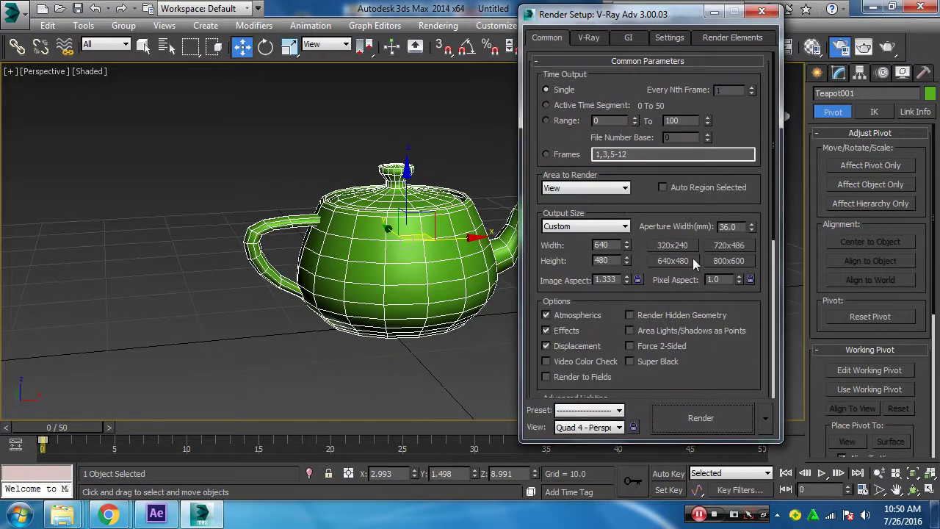
Set the render output size to 160 × 160 pixels, then view the Video Copilot tutorial page
{"action": "left_click", "coordinate": [674, 245]}
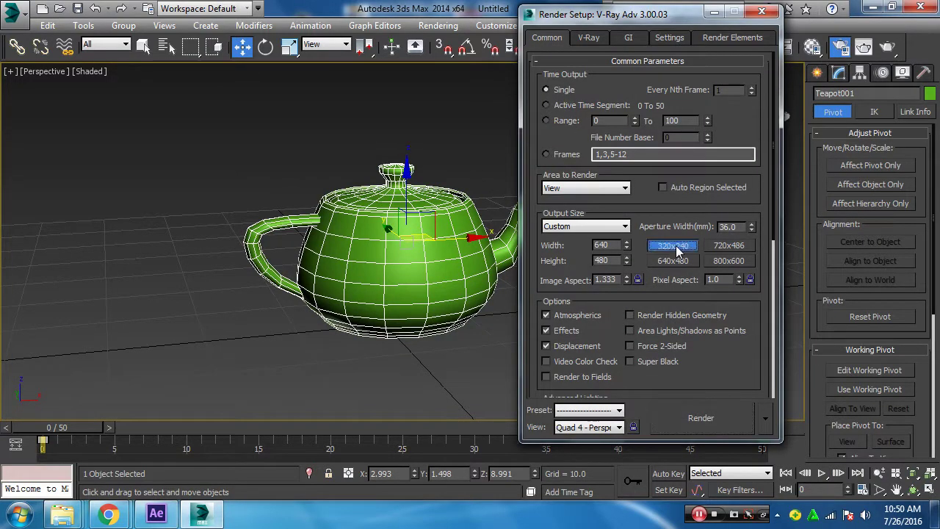
{"action": "double_click", "coordinate": [605, 245]}
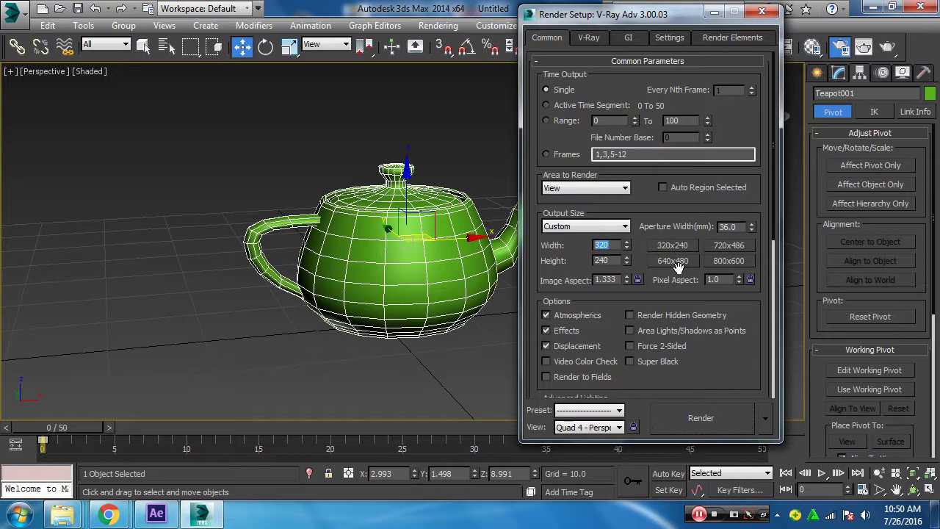
{"action": "type", "text": "160"}
{"action": "double_click", "coordinate": [615, 260]}
{"action": "type", "text": "1"}
{"action": "mouse_move", "coordinate": [108, 514]}
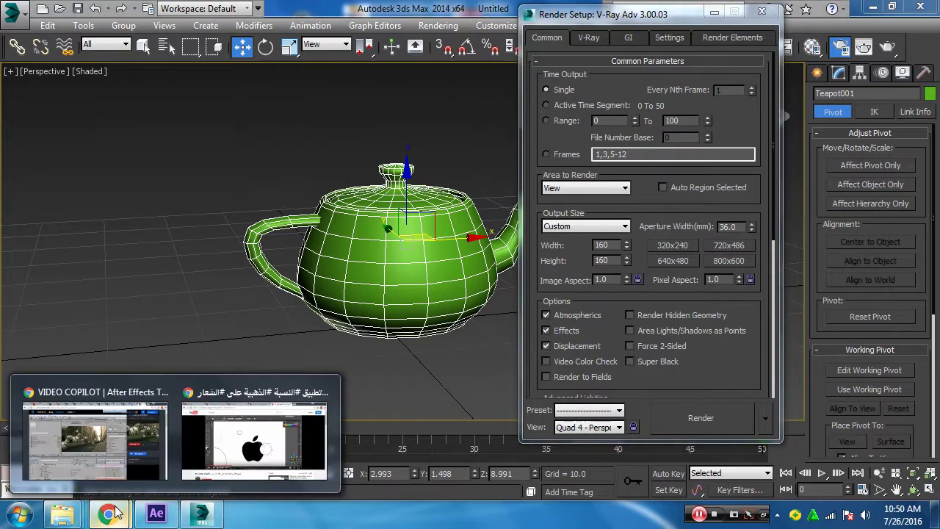
{"action": "left_click", "coordinate": [92, 395]}
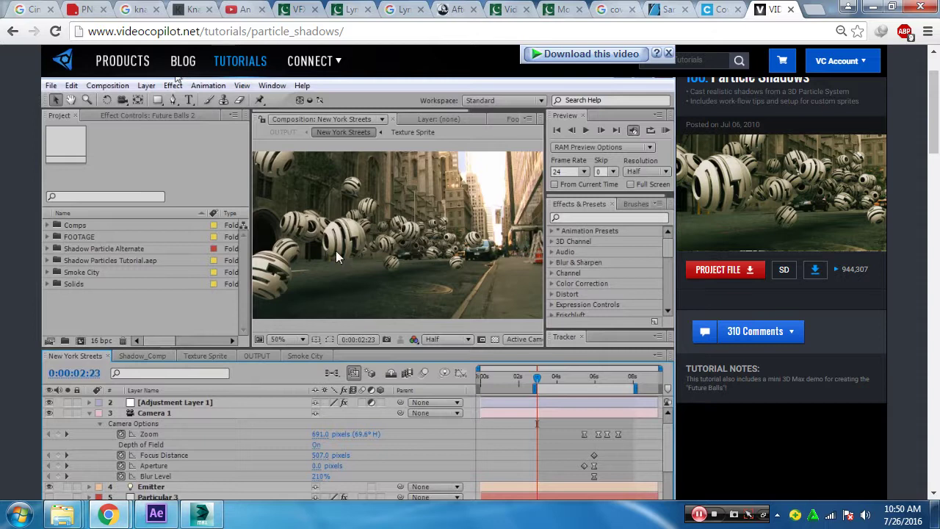
{"action": "key", "text": "alt+Tab"}
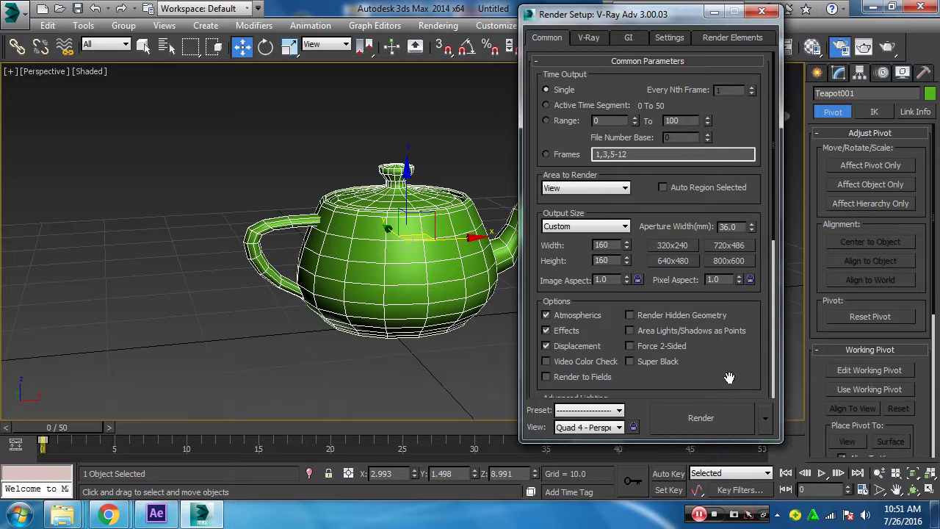
Set Time Output to Active Time Segment and open the Render Output Files dialog
{"action": "mouse_move", "coordinate": [732, 379]}
{"action": "left_mouse_down"}
{"action": "mouse_move", "coordinate": [731, 360]}
{"action": "mouse_move", "coordinate": [714, 403]}
{"action": "left_mouse_up"}
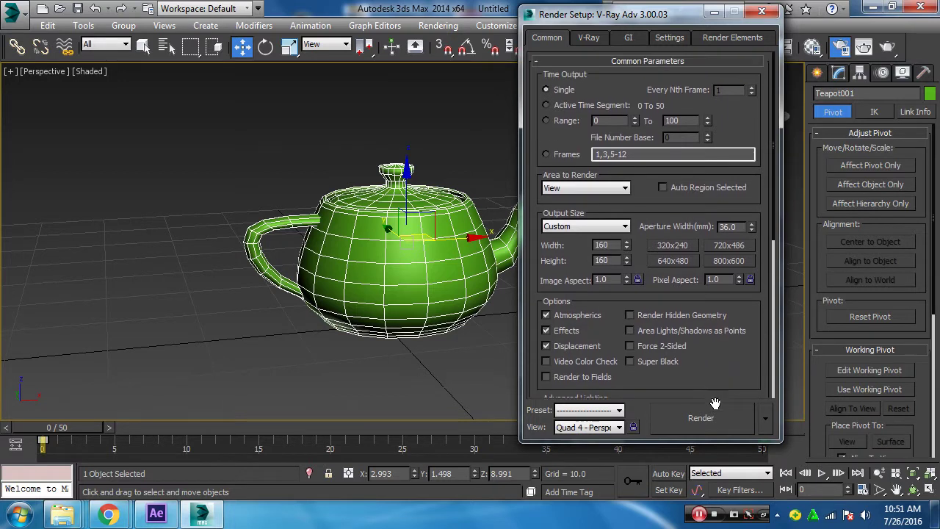
{"action": "left_click", "coordinate": [573, 106]}
{"action": "left_click_drag", "start_coordinate": [749, 366], "coordinate": [767, 140]}
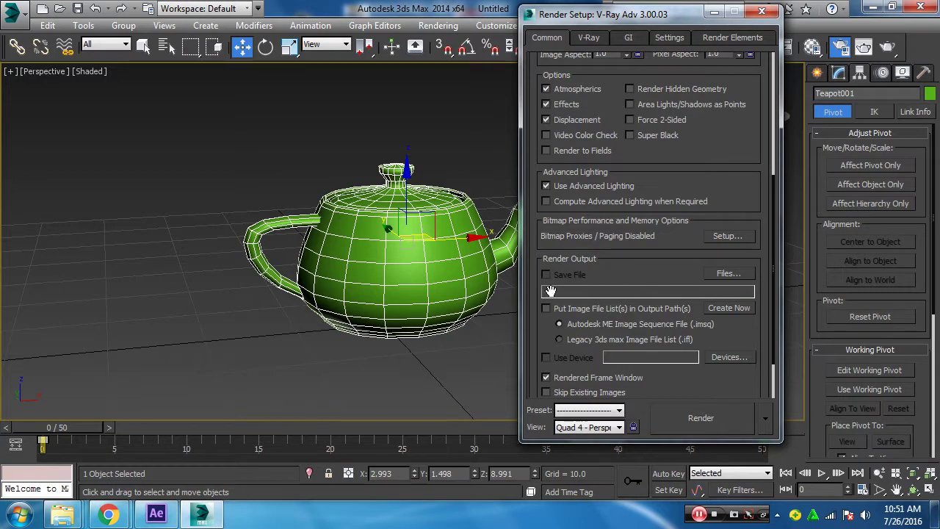
{"action": "mouse_move", "coordinate": [657, 257]}
{"action": "left_mouse_down"}
{"action": "mouse_move", "coordinate": [661, 395]}
{"action": "mouse_move", "coordinate": [676, 255]}
{"action": "left_mouse_up"}
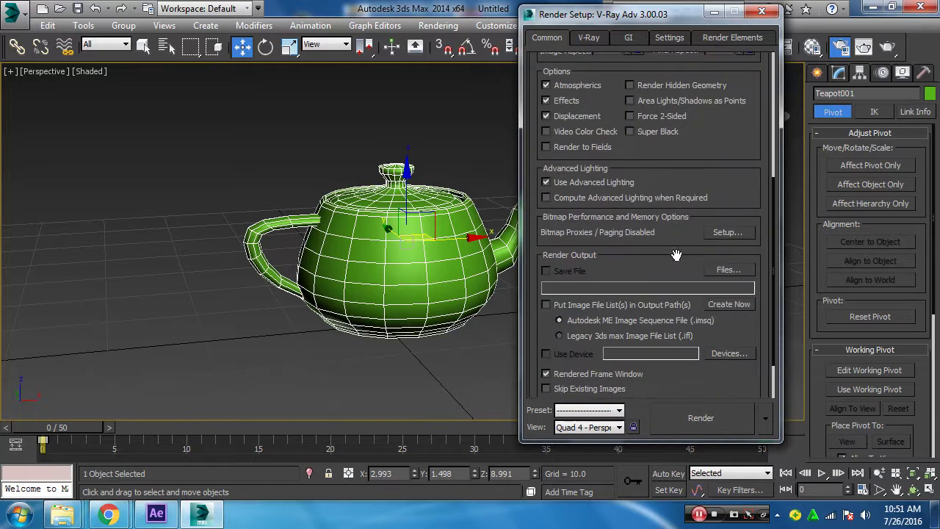
{"action": "left_click", "coordinate": [737, 270]}
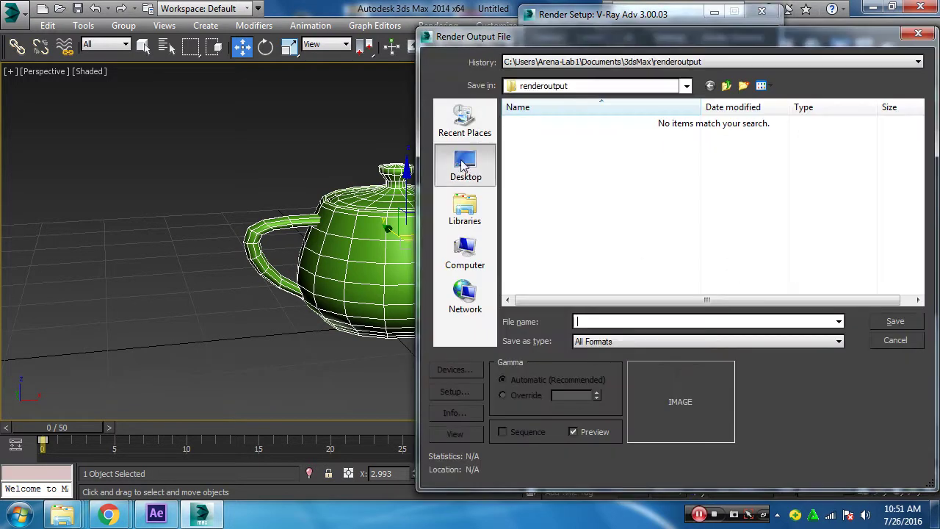
Save the render output as 'ds' in MOV QuickTime format on the Desktop
{"action": "left_click", "coordinate": [462, 166]}
{"action": "left_click", "coordinate": [576, 324]}
{"action": "type", "text": "ds"}
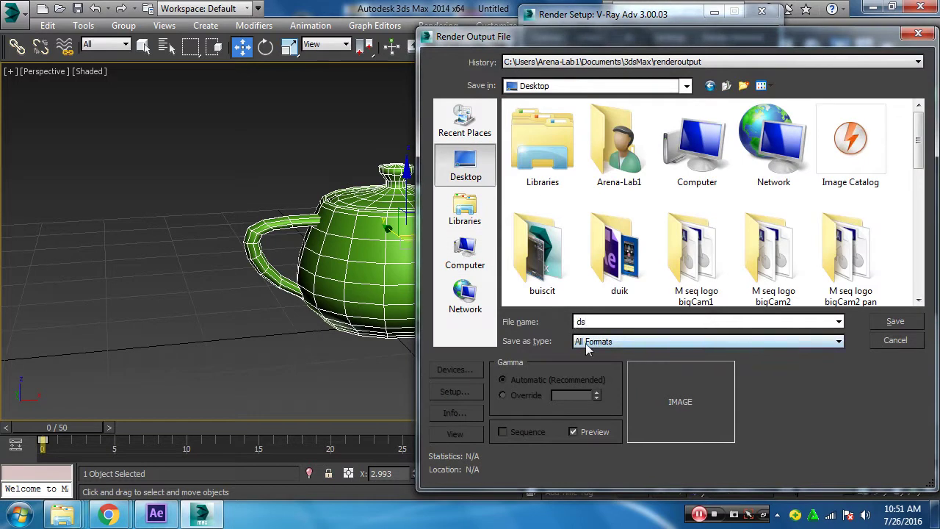
{"action": "left_click", "coordinate": [587, 348]}
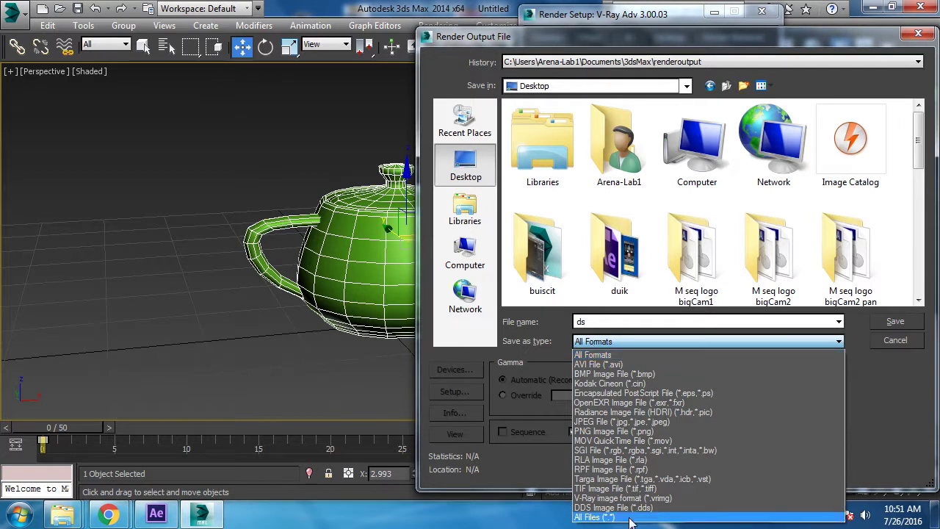
{"action": "left_click", "coordinate": [602, 440]}
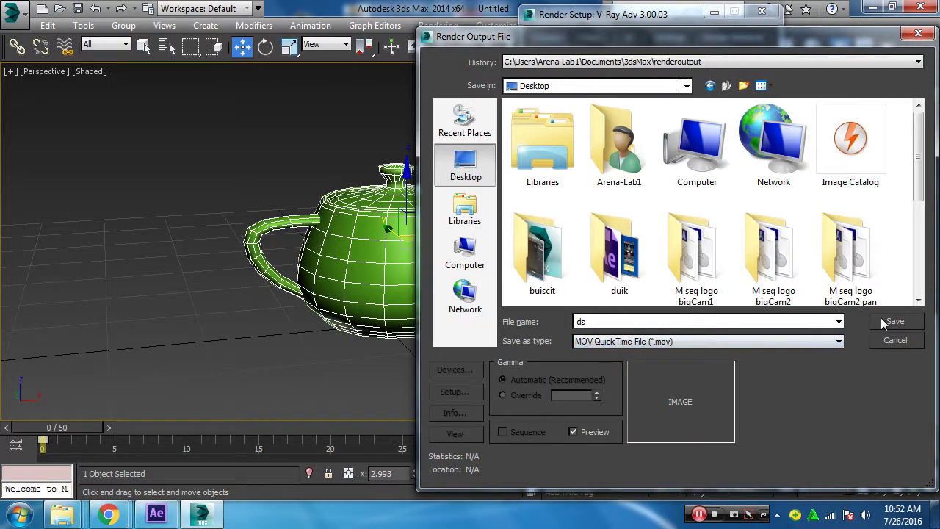
{"action": "key", "text": "Tab"}
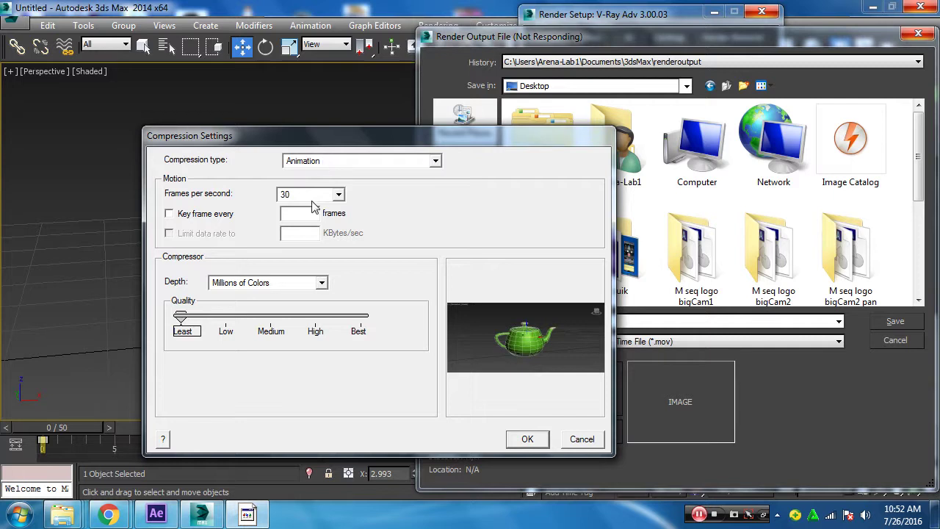
Set QuickTime compression to PNG, Millions of Colors+ depth, Low quality and 25 fps
{"action": "left_click", "coordinate": [322, 283]}
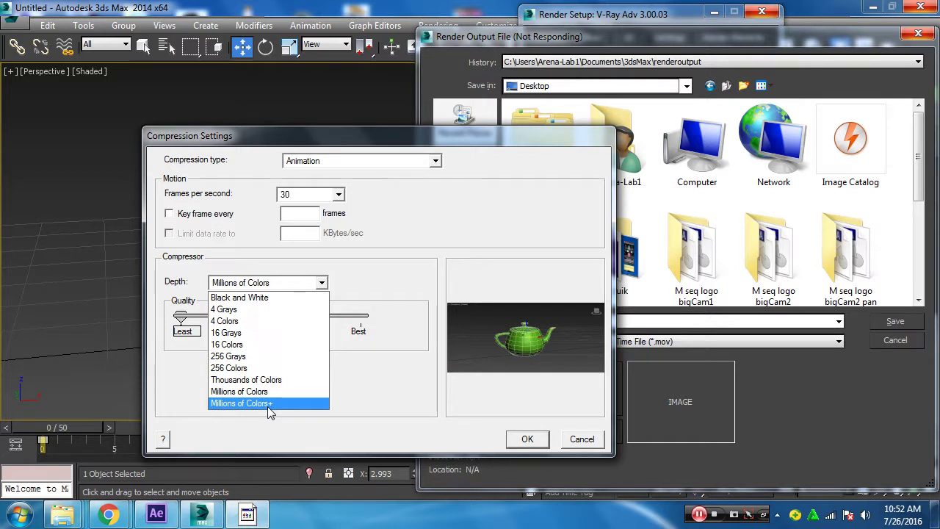
{"action": "left_click", "coordinate": [269, 408]}
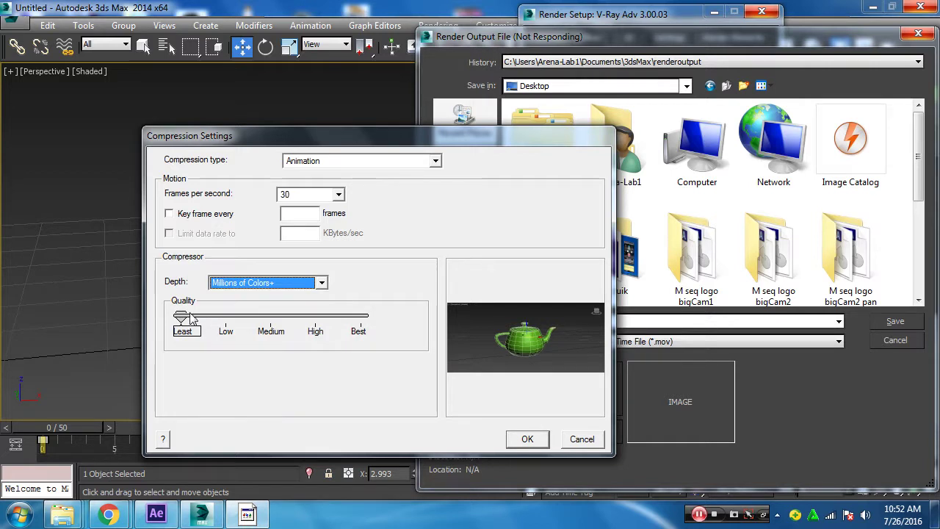
{"action": "left_click_drag", "start_coordinate": [182, 321], "coordinate": [225, 321]}
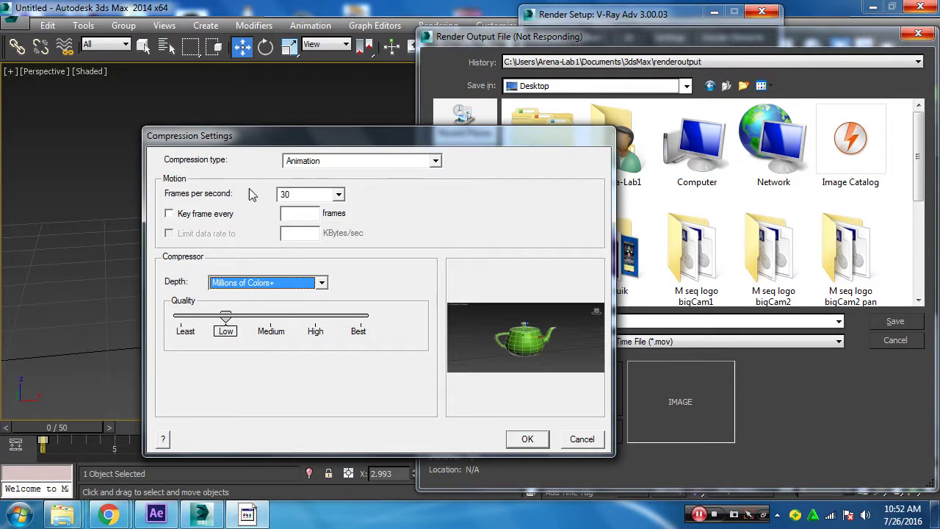
{"action": "left_click", "coordinate": [351, 162]}
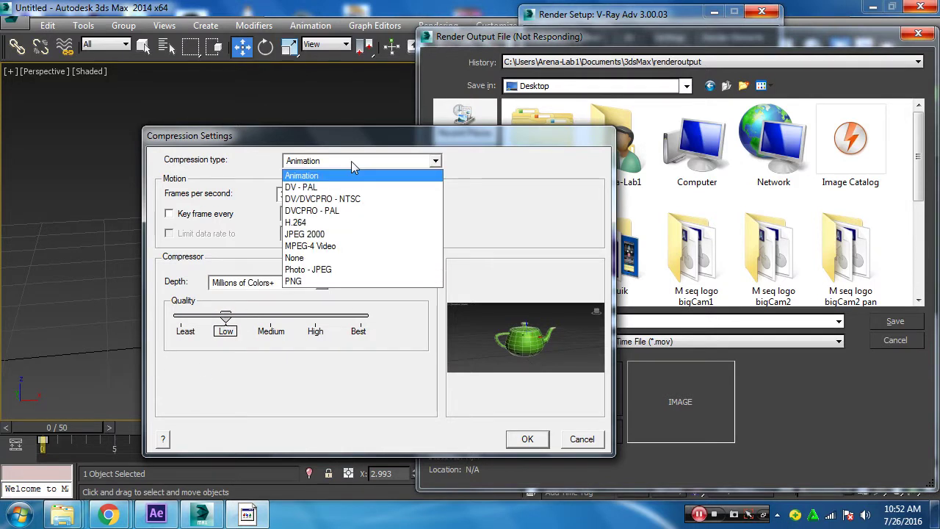
{"action": "left_click", "coordinate": [324, 282]}
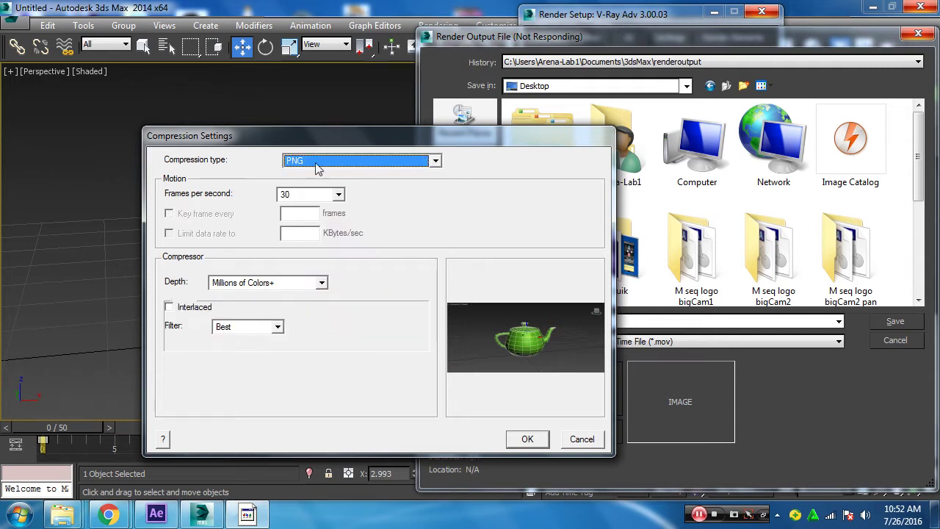
{"action": "left_click", "coordinate": [339, 197]}
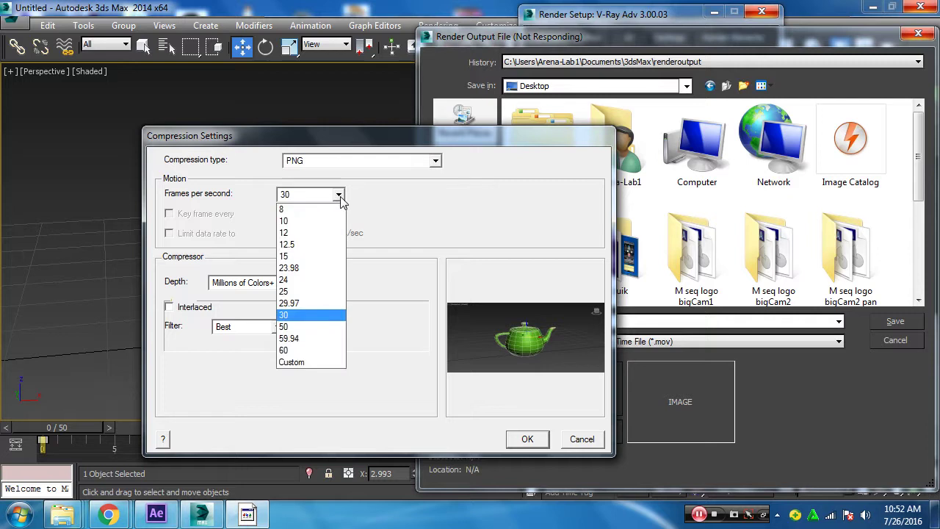
{"action": "left_click", "coordinate": [306, 289]}
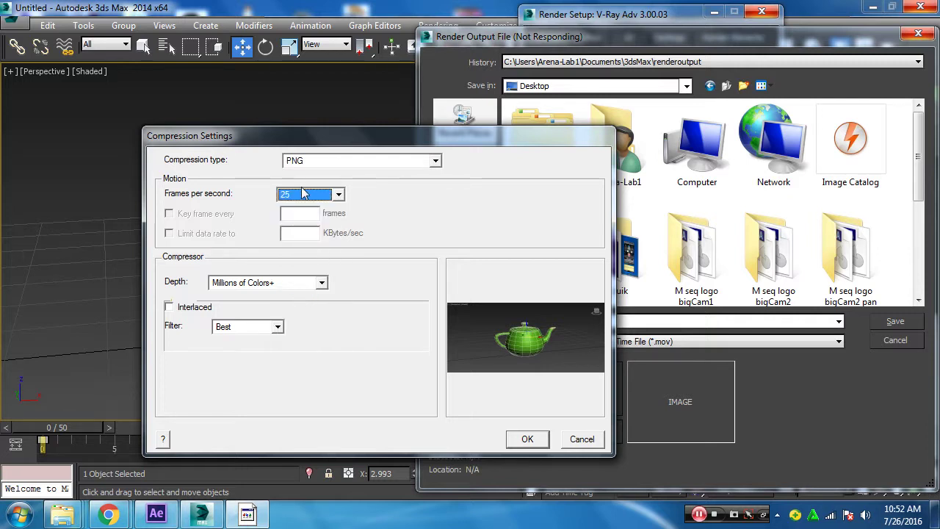
{"action": "left_click", "coordinate": [528, 438]}
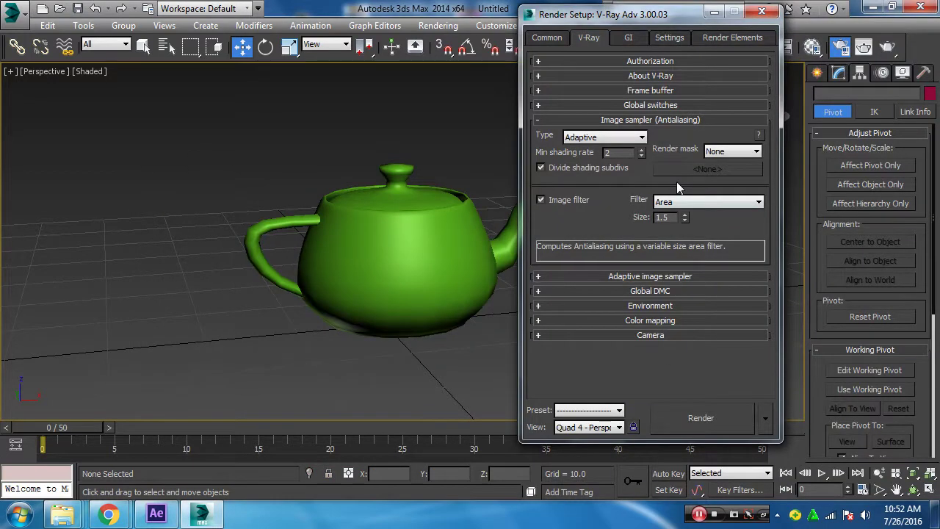
Verify the render output file is still ds.mov on the Common tab
{"action": "left_click", "coordinate": [548, 39]}
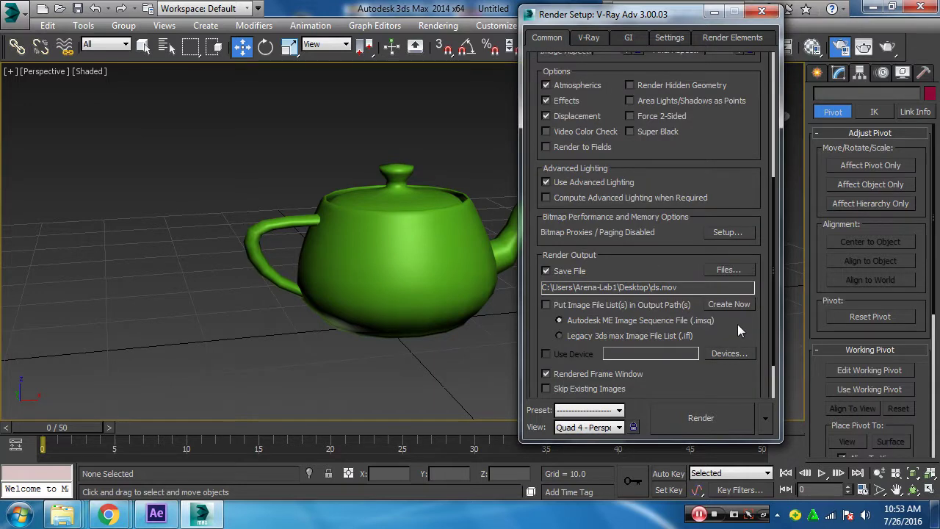
{"action": "scroll", "coordinate": [713, 367], "scroll_direction": "down", "scroll_amount": 3}
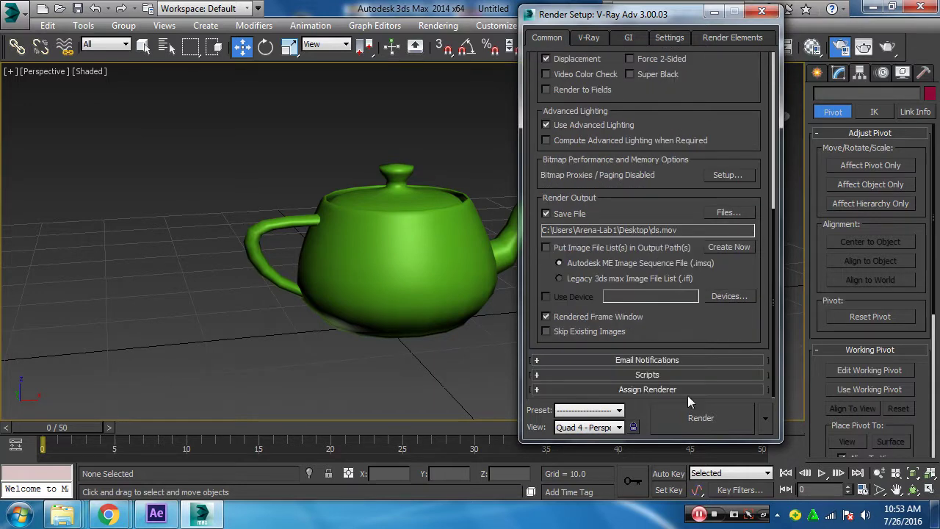
{"action": "left_click", "coordinate": [726, 214]}
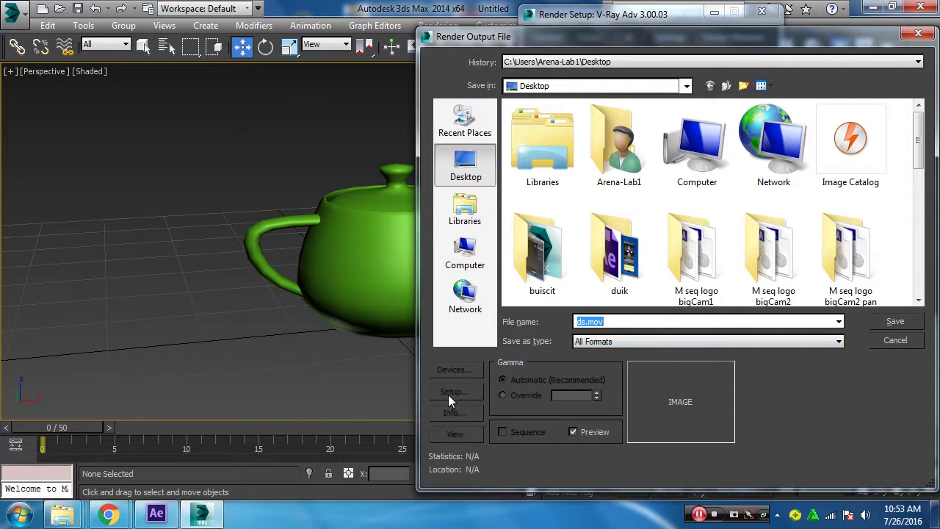
{"action": "left_click", "coordinate": [882, 338]}
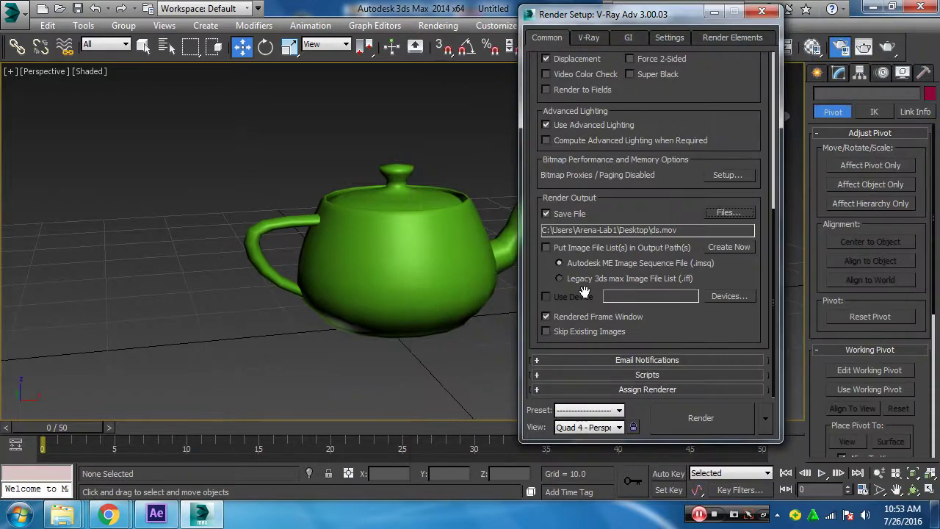
Make Default Scanline Renderer the production renderer and render the 50-frame teapot animation
{"action": "mouse_move", "coordinate": [710, 112]}
{"action": "left_mouse_down"}
{"action": "mouse_move", "coordinate": [703, 278]}
{"action": "mouse_move", "coordinate": [703, 66]}
{"action": "left_mouse_up"}
{"action": "left_click_drag", "start_coordinate": [657, 396], "coordinate": [610, 334]}
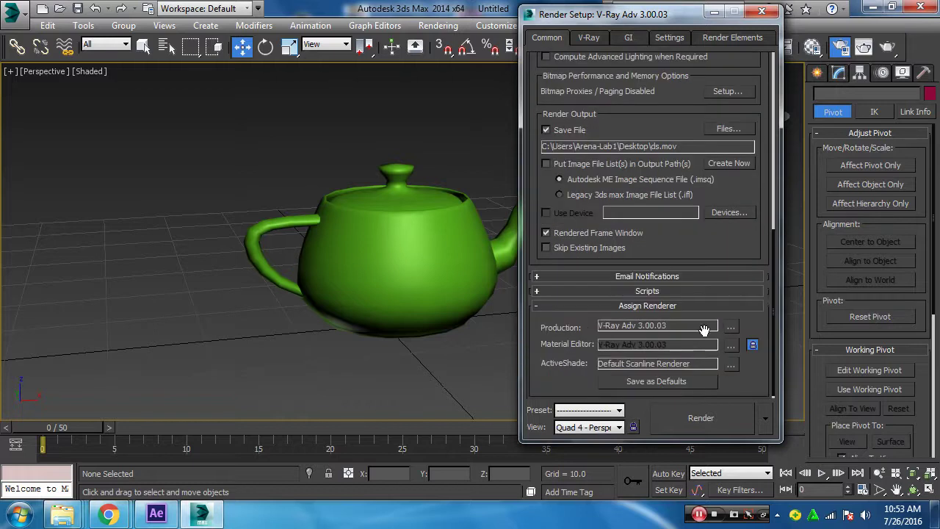
{"action": "left_click", "coordinate": [730, 327]}
{"action": "left_click", "coordinate": [595, 135]}
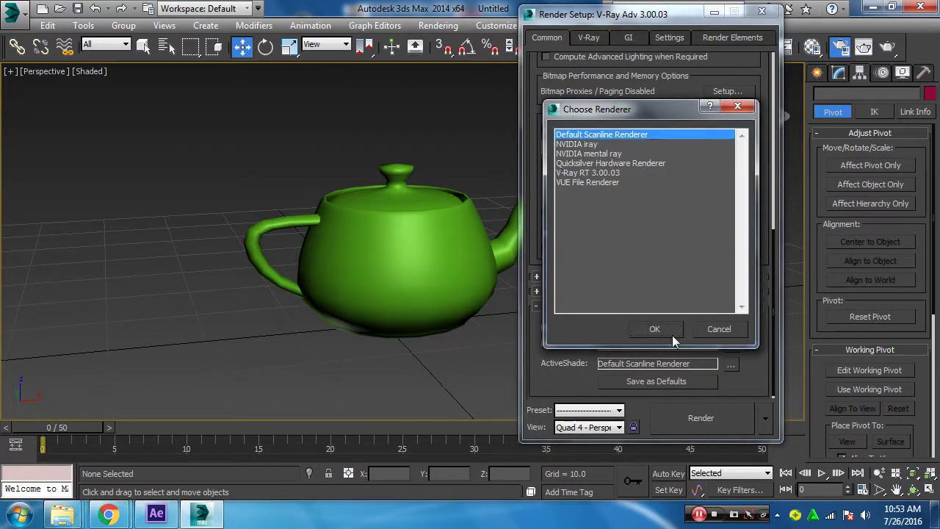
{"action": "left_click", "coordinate": [672, 335]}
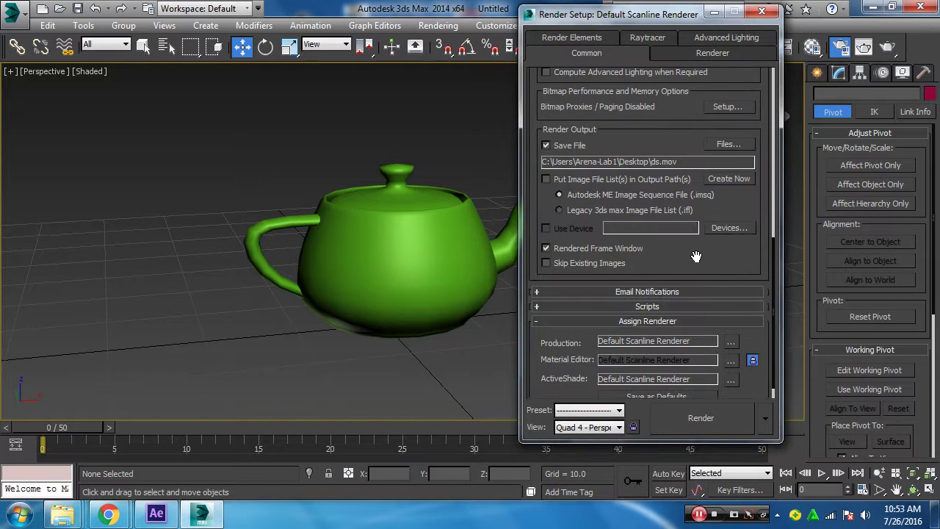
{"action": "scroll", "coordinate": [696, 257], "scroll_direction": "up", "scroll_amount": 5}
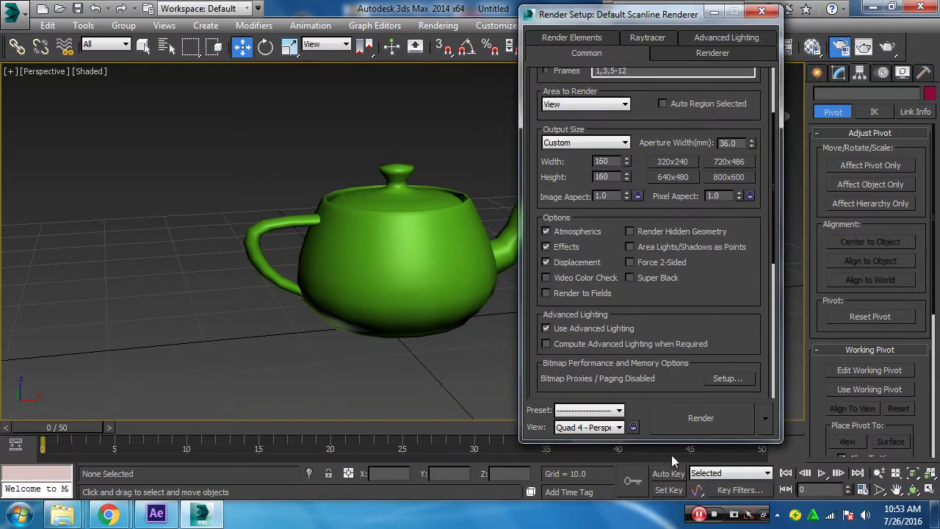
{"action": "key", "text": "shift+q"}
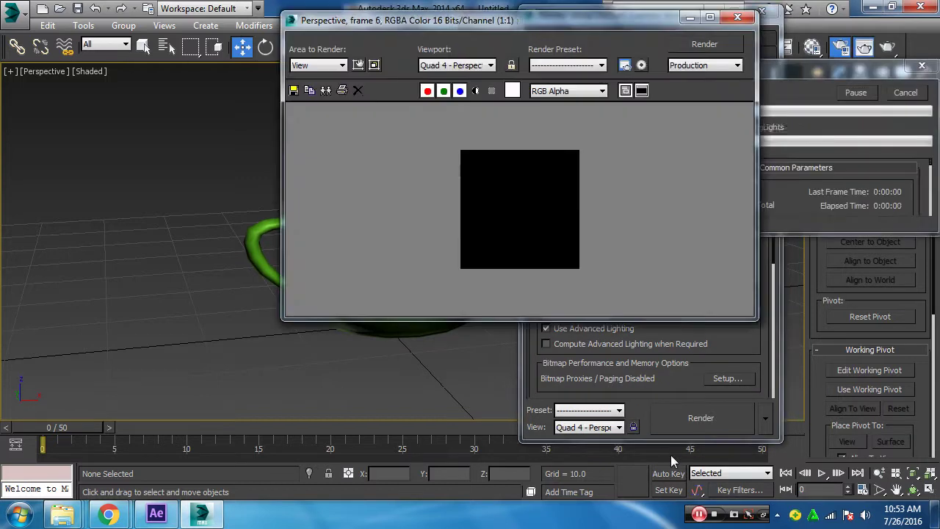
{"action": "left_click", "coordinate": [737, 16]}
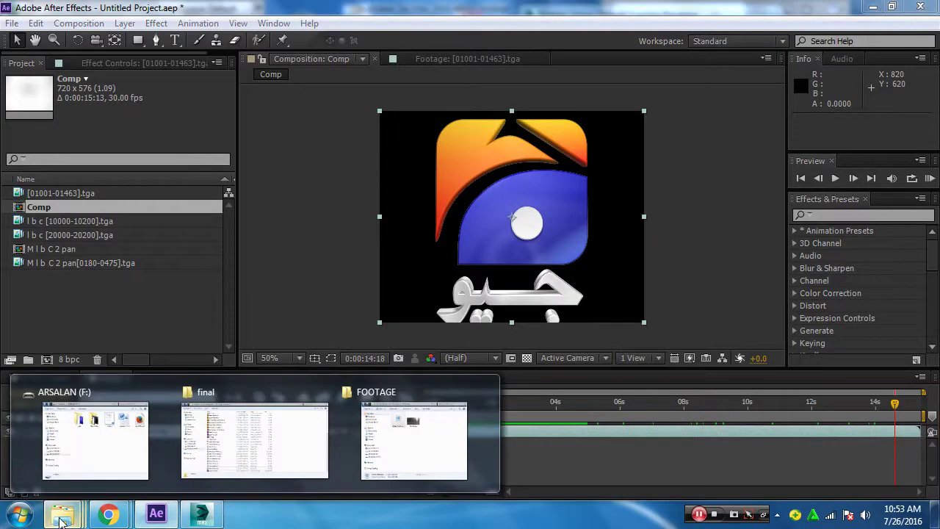
Open Particle City v121.aep from Particle_Shadows, convert it, and maximize After Effects
{"action": "left_click", "coordinate": [414, 437]}
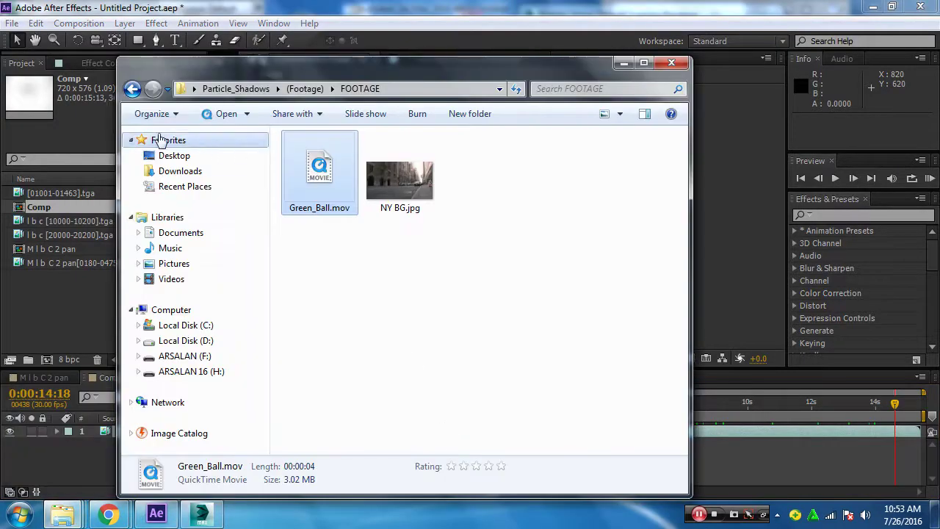
{"action": "left_click", "coordinate": [132, 88]}
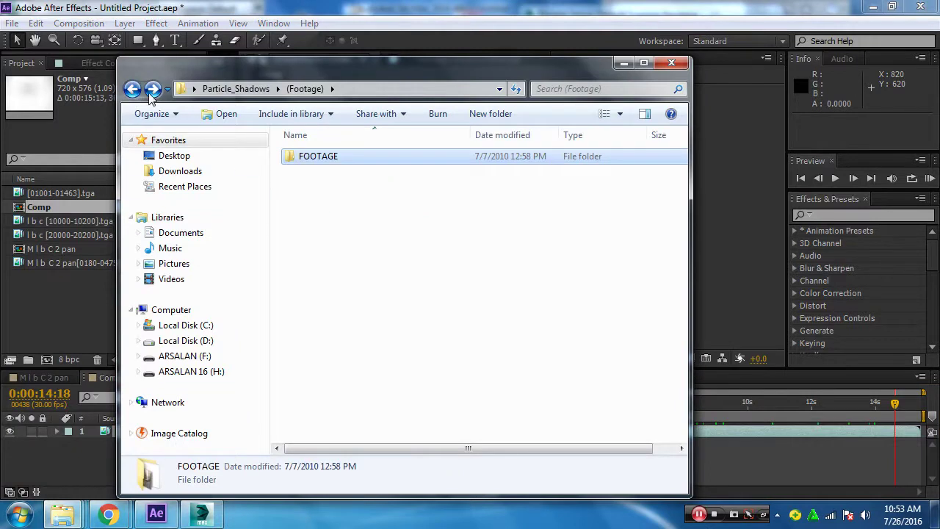
{"action": "left_click", "coordinate": [132, 89]}
{"action": "double_click", "coordinate": [327, 174]}
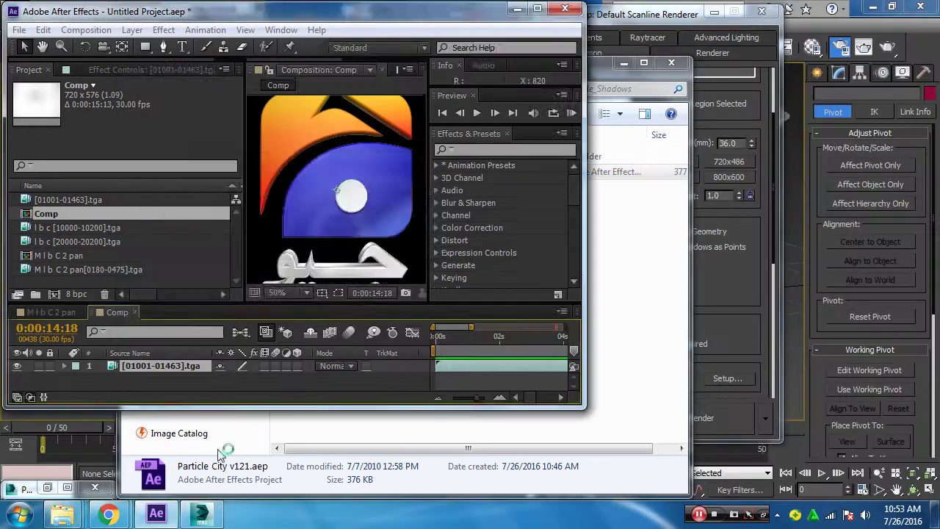
{"action": "left_click", "coordinate": [321, 236]}
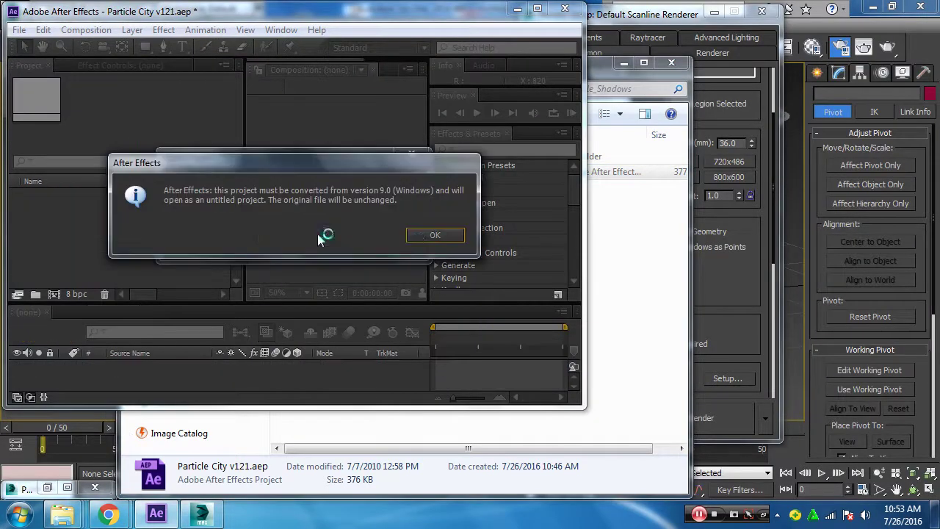
{"action": "left_click", "coordinate": [445, 235]}
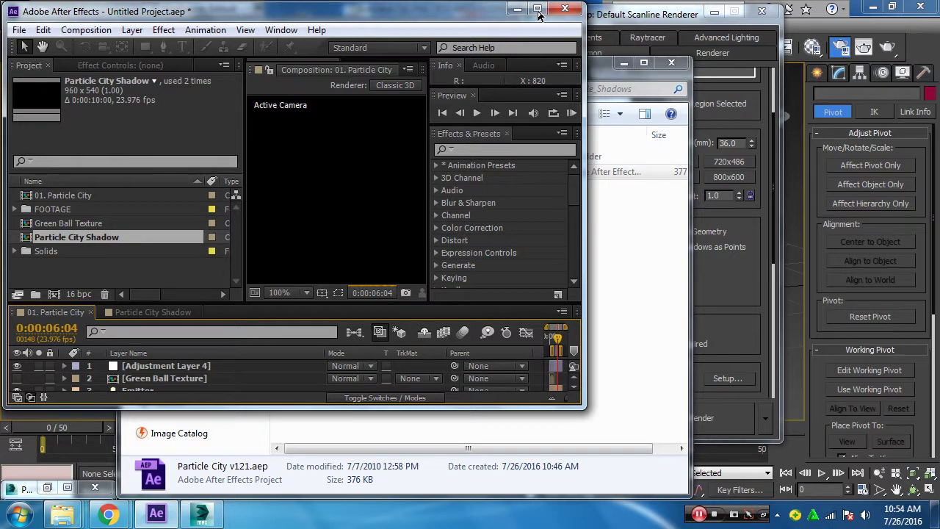
{"action": "left_click", "coordinate": [538, 9]}
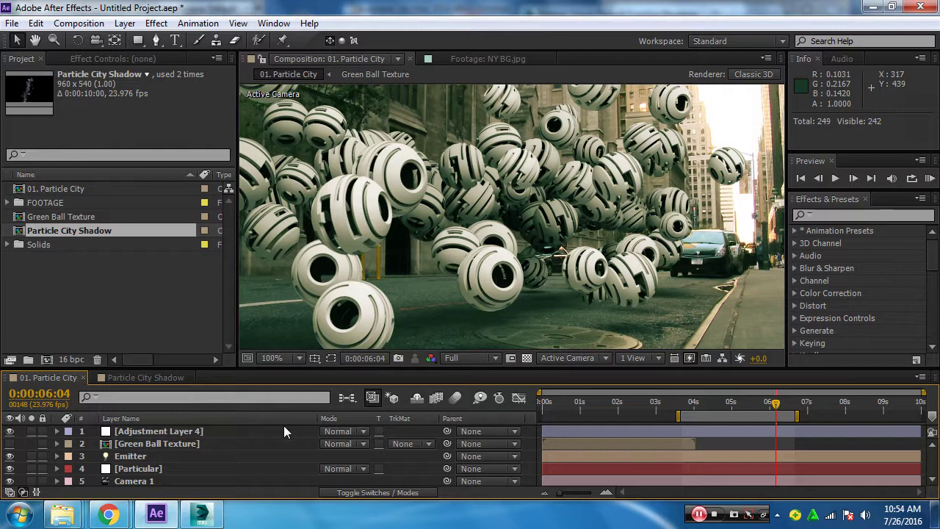
Select the Particular layer, show its effect controls, and toggle its visibility to compare
{"action": "left_click_drag", "start_coordinate": [330, 371], "coordinate": [332, 286]}
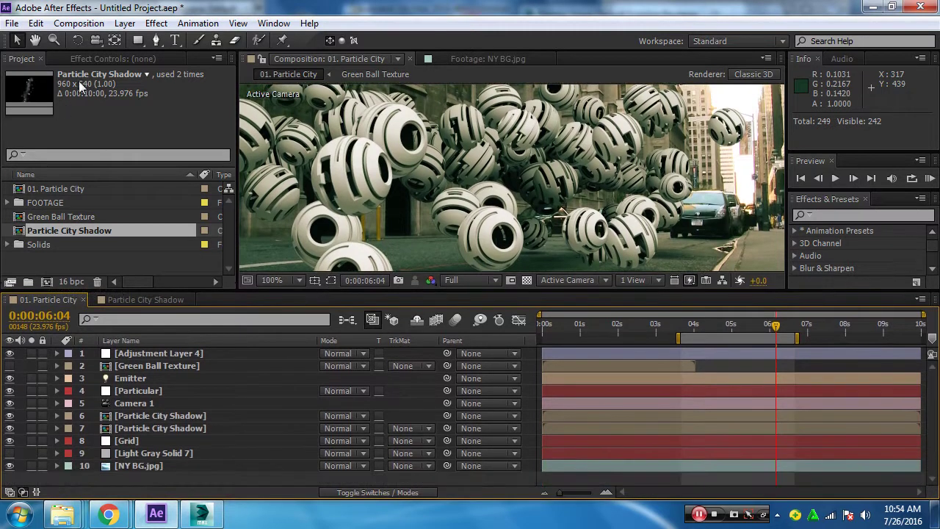
{"action": "left_click", "coordinate": [82, 60]}
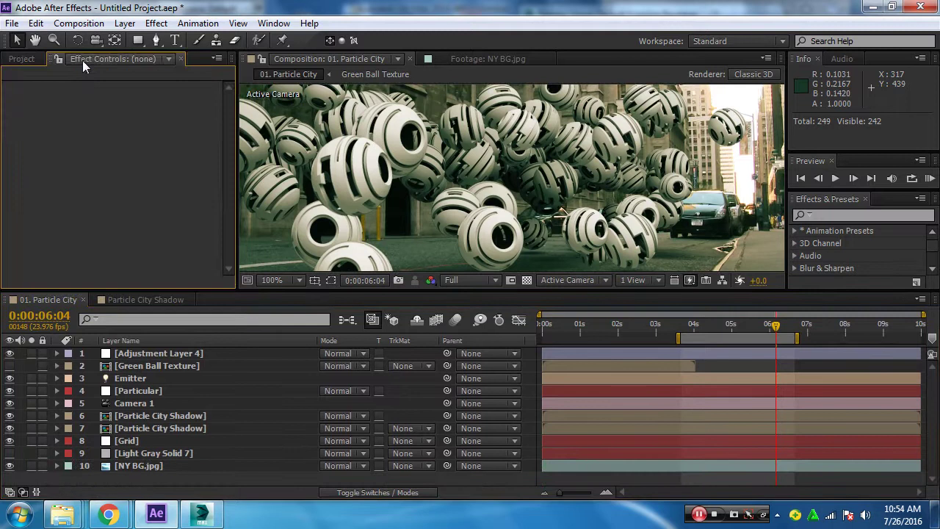
{"action": "left_click", "coordinate": [142, 392]}
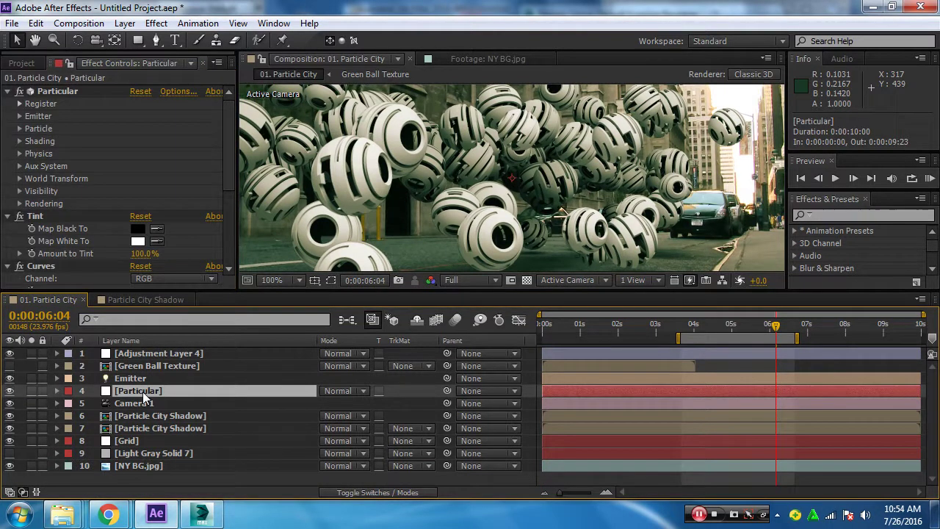
{"action": "left_click", "coordinate": [10, 391]}
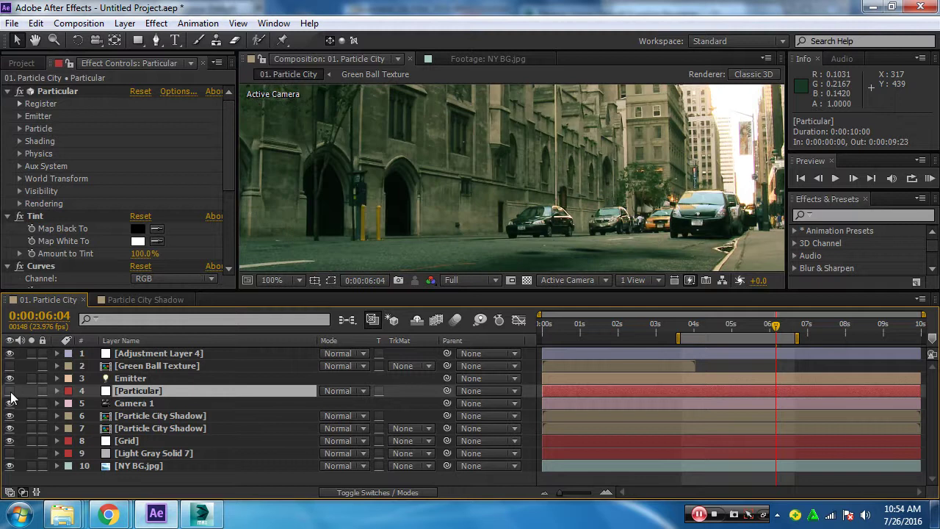
{"action": "left_click", "coordinate": [9, 391]}
{"action": "left_click", "coordinate": [57, 91]}
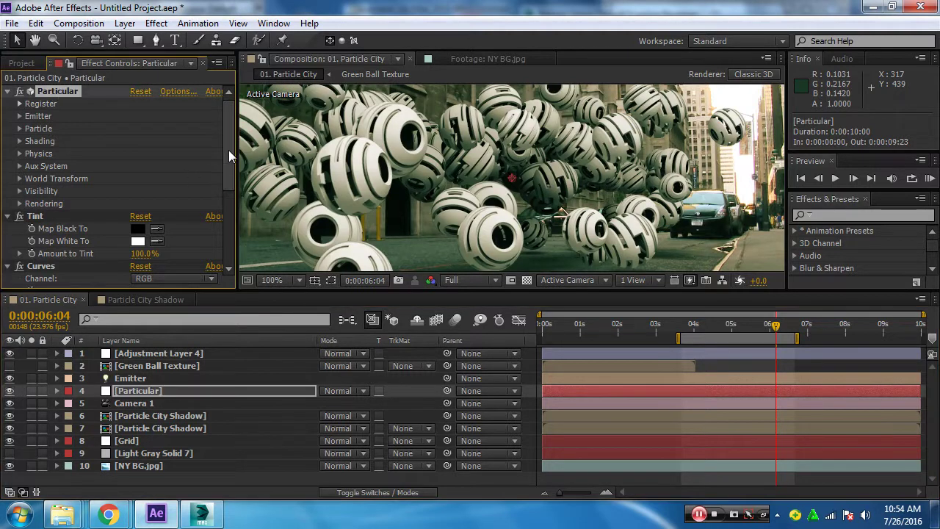
{"action": "left_click_drag", "start_coordinate": [233, 291], "coordinate": [233, 378]}
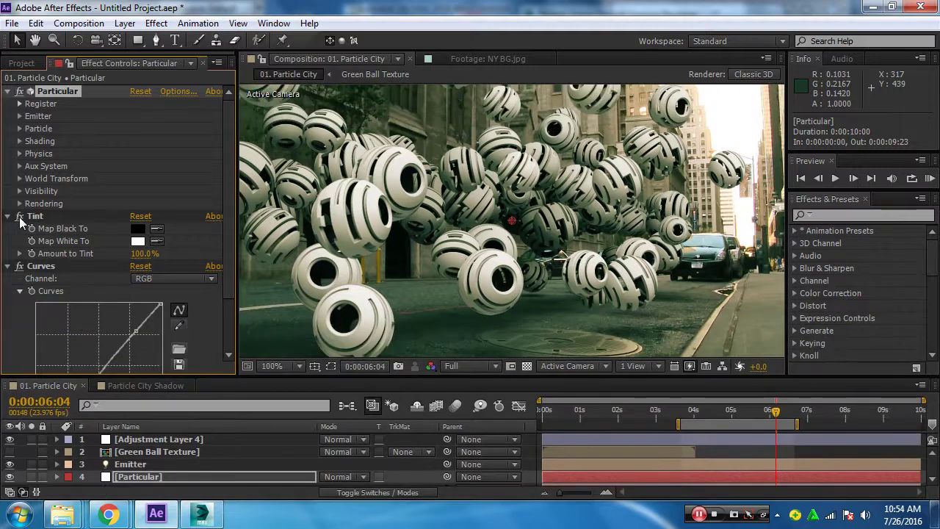
Toggle Tint and Curves off and back on, then collapse both effects
{"action": "left_click", "coordinate": [20, 216]}
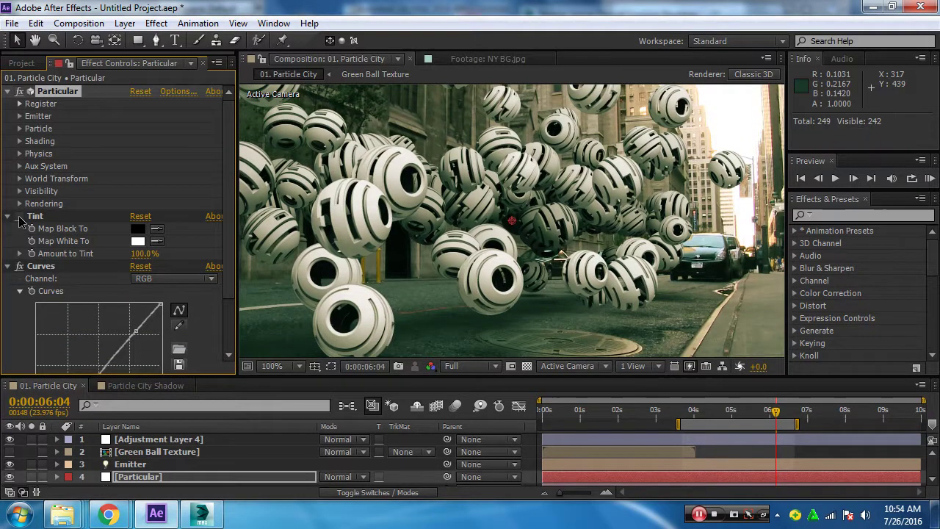
{"action": "left_click", "coordinate": [19, 216]}
{"action": "left_click", "coordinate": [19, 266]}
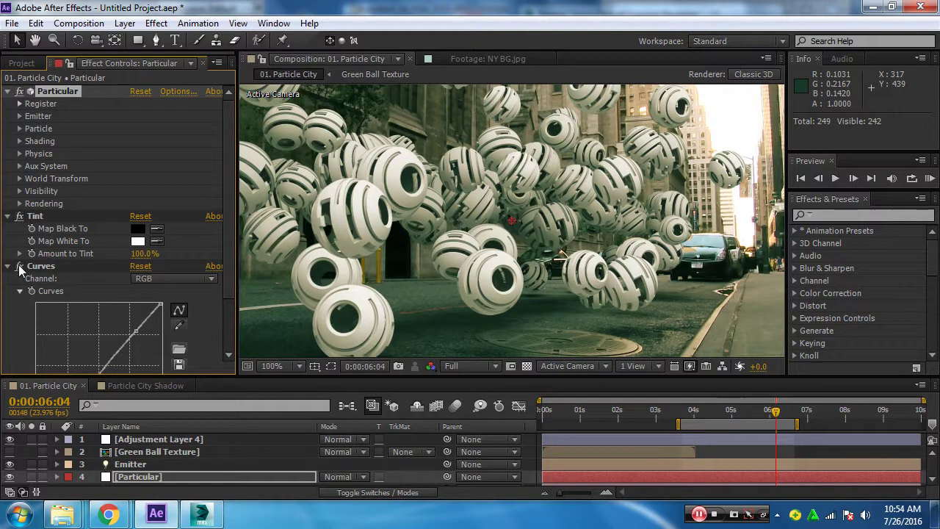
{"action": "left_click", "coordinate": [19, 267]}
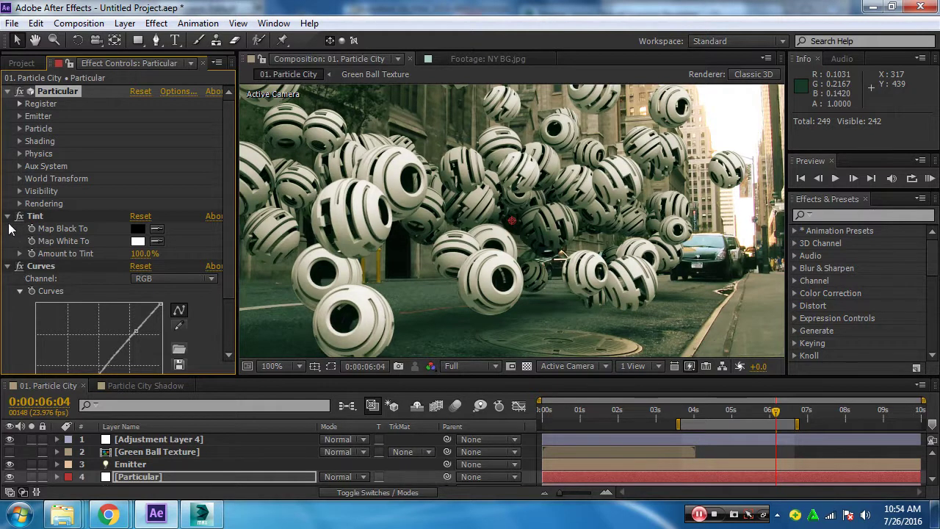
{"action": "left_click", "coordinate": [7, 216]}
{"action": "left_click", "coordinate": [7, 228]}
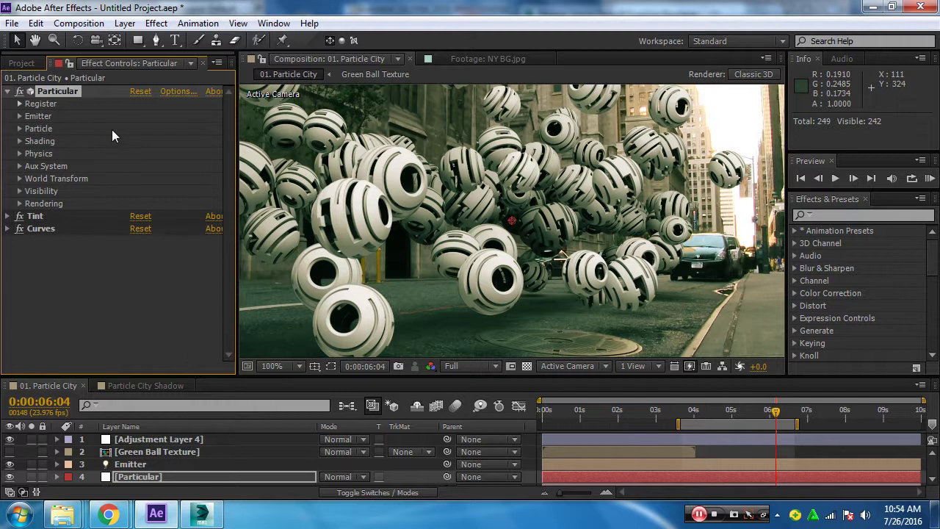
Confirm Particular's Texture layer is 2. Green Ball Texture, then show the Project panel
{"action": "left_click", "coordinate": [19, 129]}
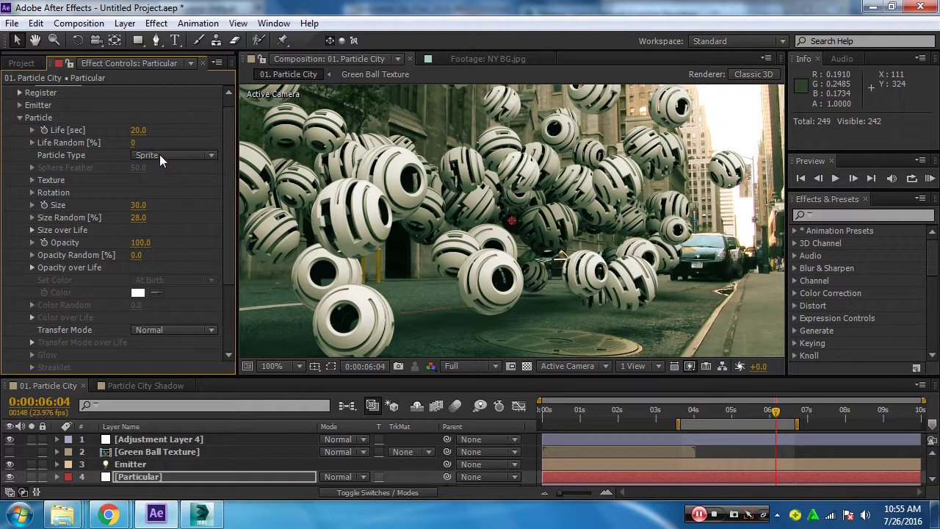
{"action": "left_click", "coordinate": [30, 179]}
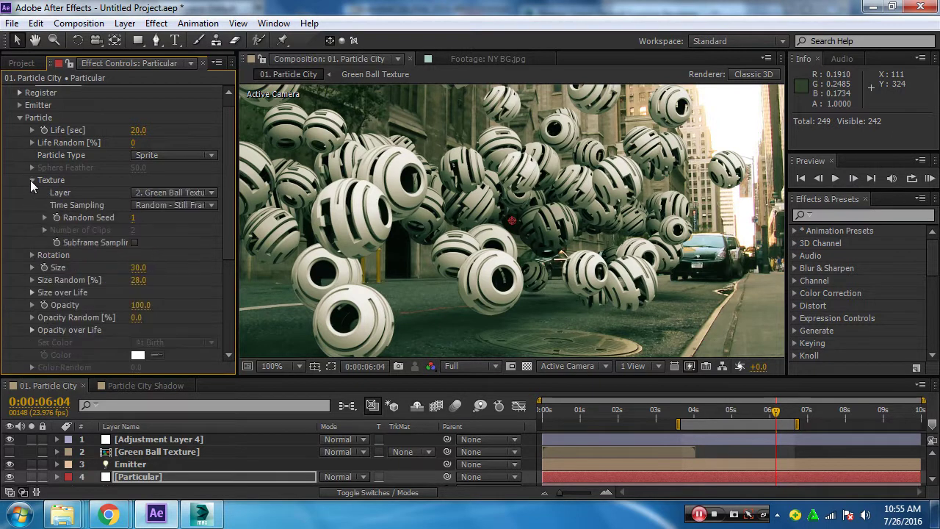
{"action": "left_click", "coordinate": [160, 194]}
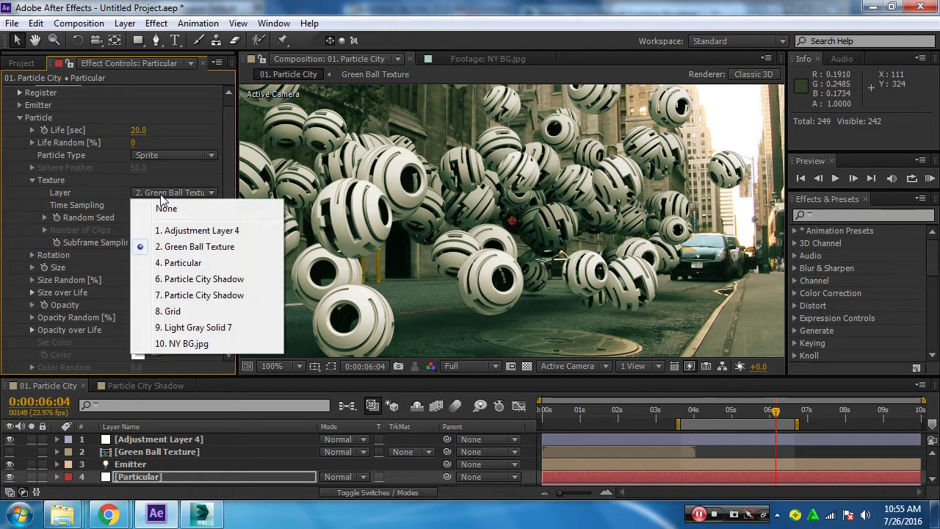
{"action": "left_click", "coordinate": [180, 250]}
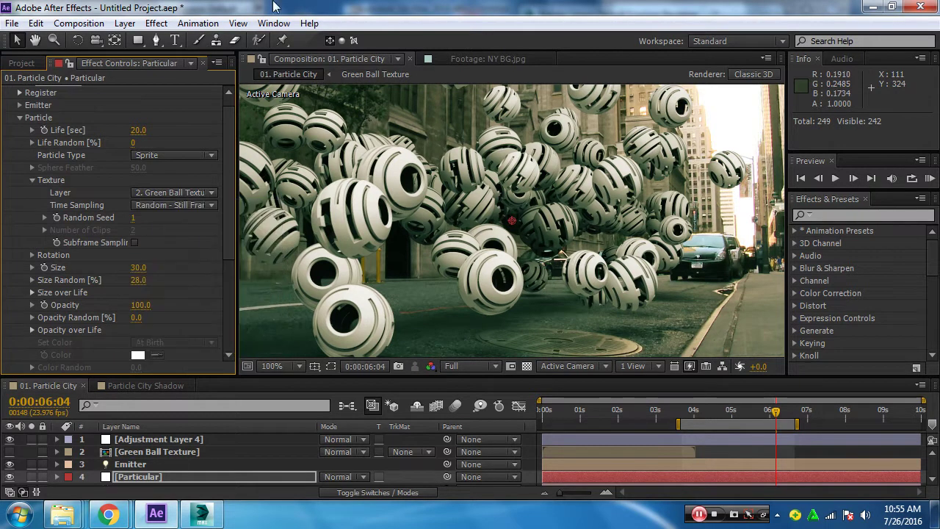
{"action": "left_click", "coordinate": [21, 63]}
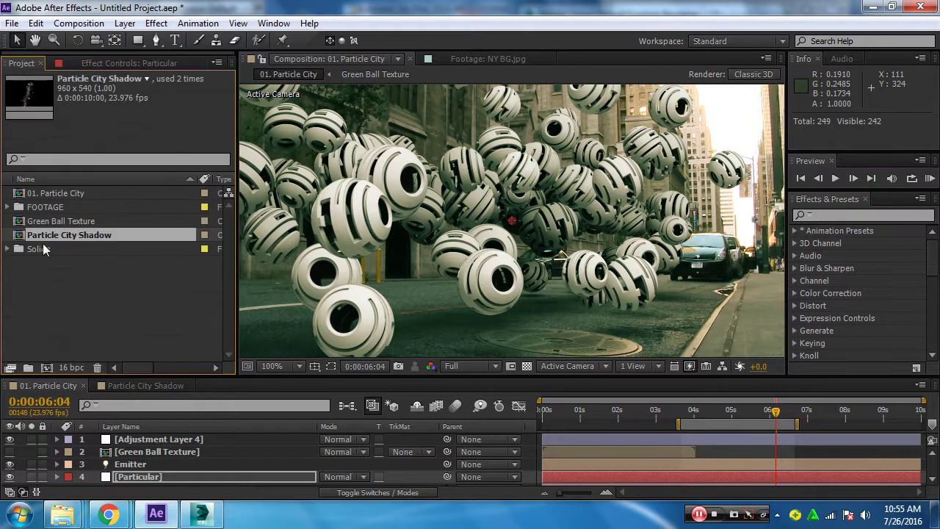
Try importing the ds.mov.#res render from the Desktop and dismiss the unsupported-file error
{"action": "double_click", "coordinate": [52, 277]}
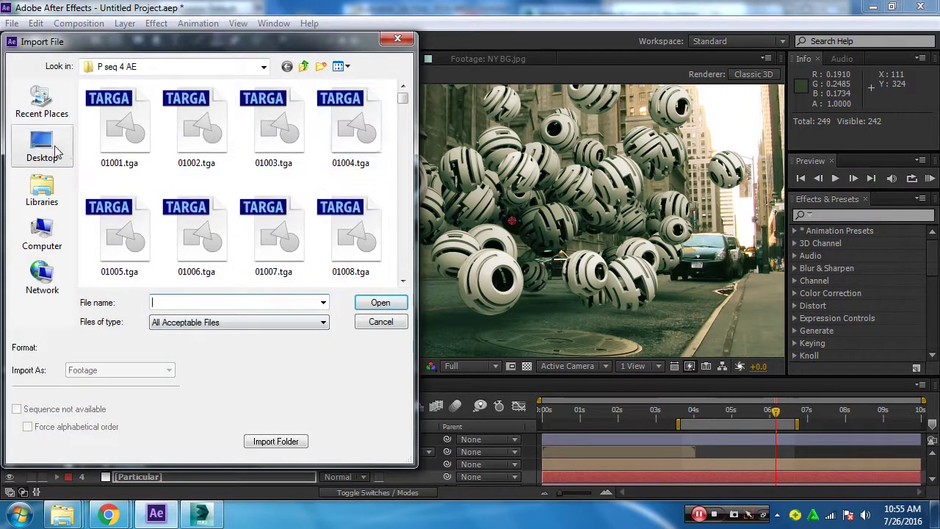
{"action": "left_click", "coordinate": [44, 144]}
{"action": "left_click", "coordinate": [258, 171]}
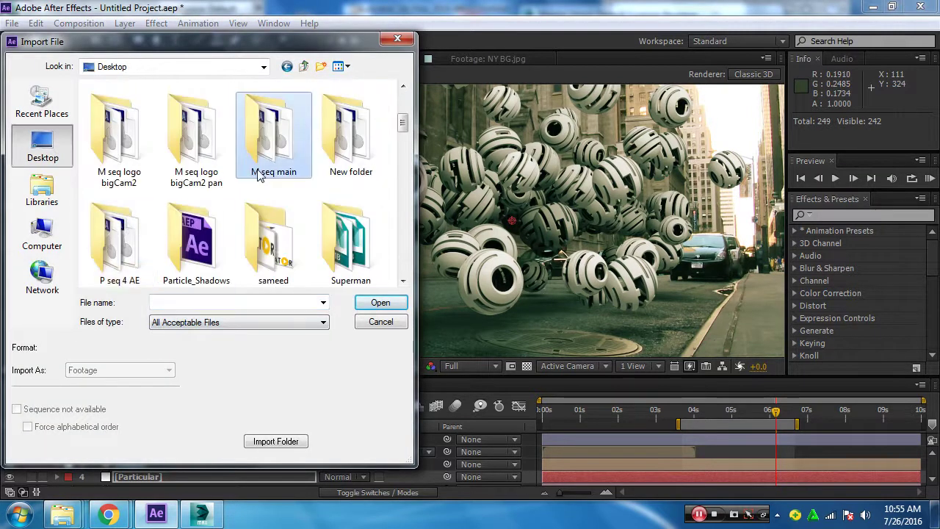
{"action": "double_click", "coordinate": [259, 170]}
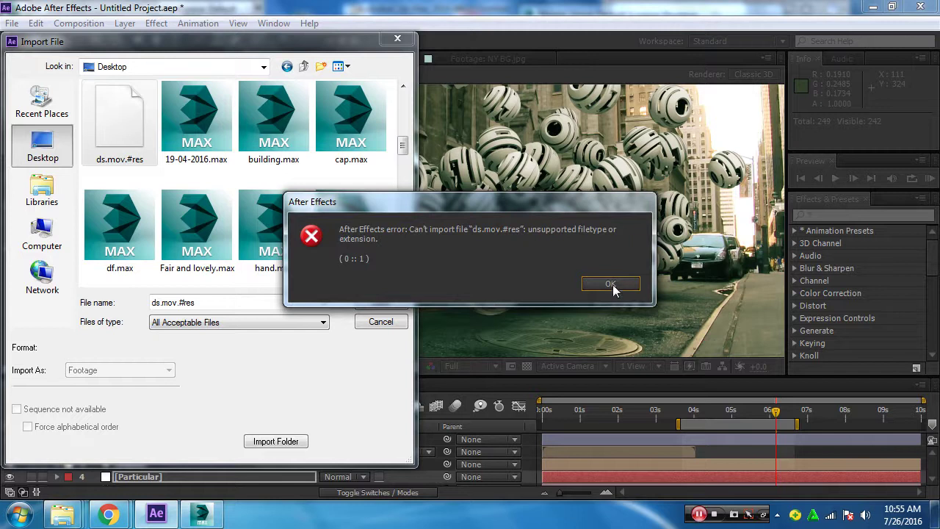
{"action": "left_click", "coordinate": [610, 285]}
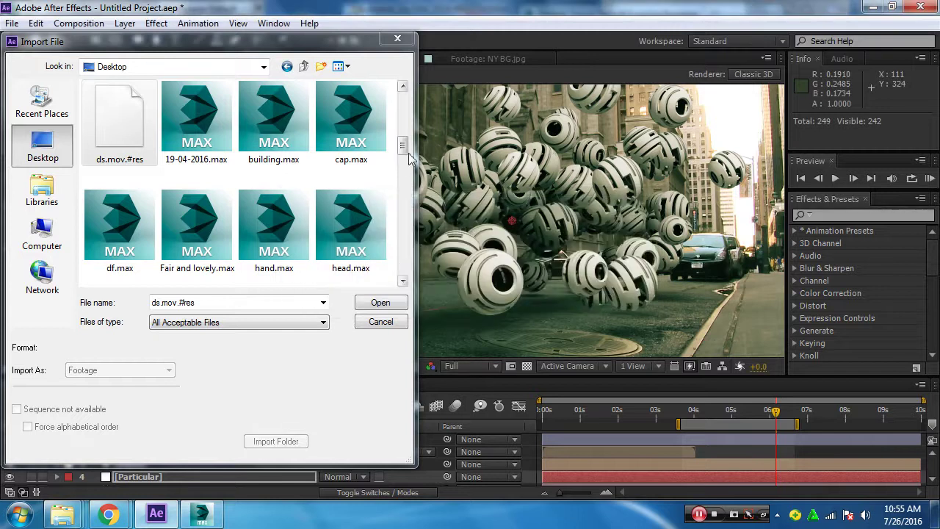
Filter the import dialog to QuickTime files and import ds.mov
{"action": "mouse_move", "coordinate": [403, 147]}
{"action": "left_mouse_down"}
{"action": "mouse_move", "coordinate": [402, 138]}
{"action": "mouse_move", "coordinate": [403, 158]}
{"action": "mouse_move", "coordinate": [401, 128]}
{"action": "mouse_move", "coordinate": [401, 141]}
{"action": "left_mouse_up"}
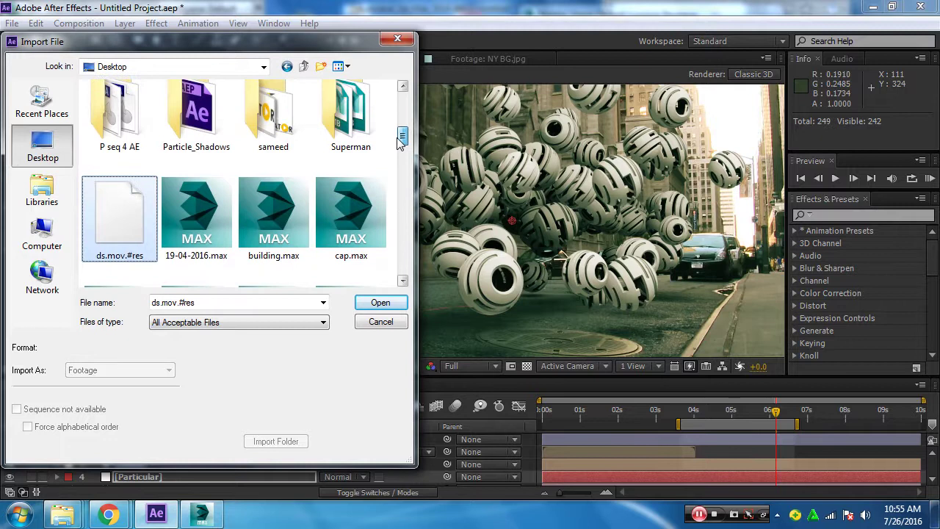
{"action": "left_click_drag", "start_coordinate": [403, 138], "coordinate": [403, 176]}
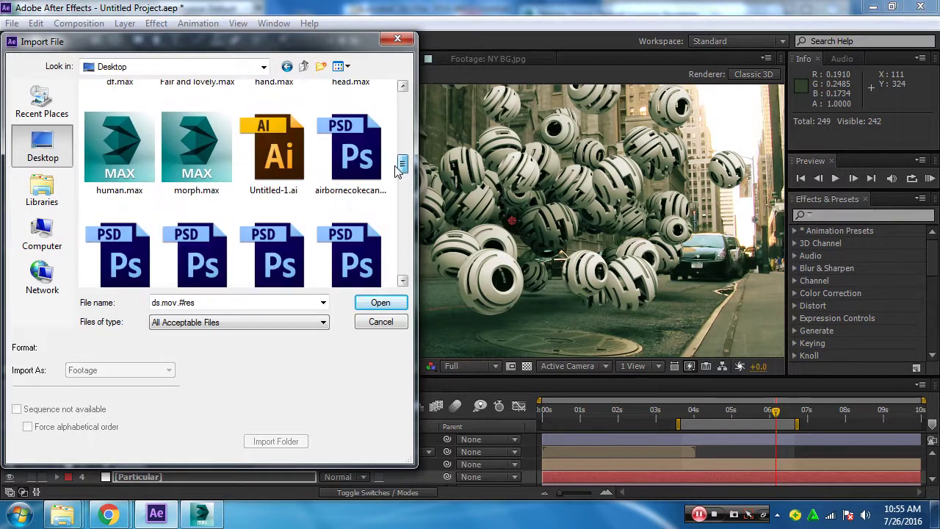
{"action": "left_click", "coordinate": [264, 321]}
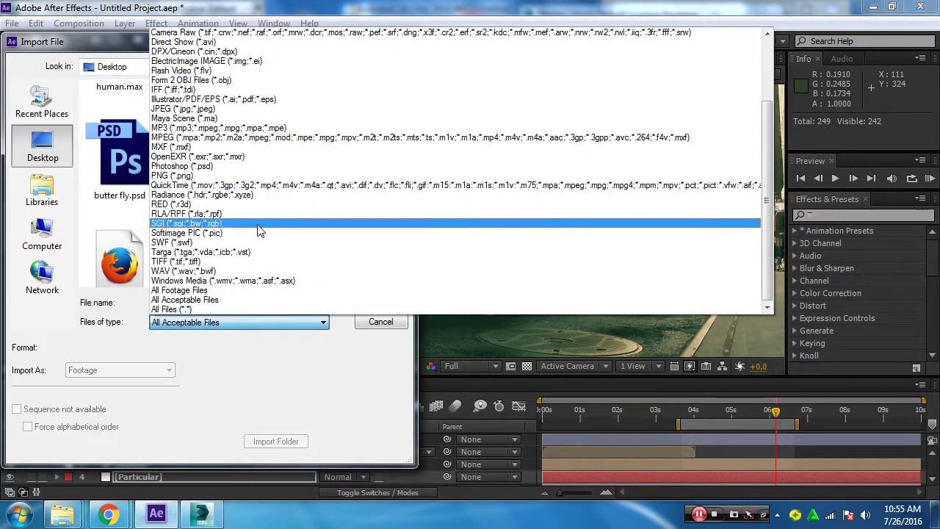
{"action": "left_click", "coordinate": [258, 185]}
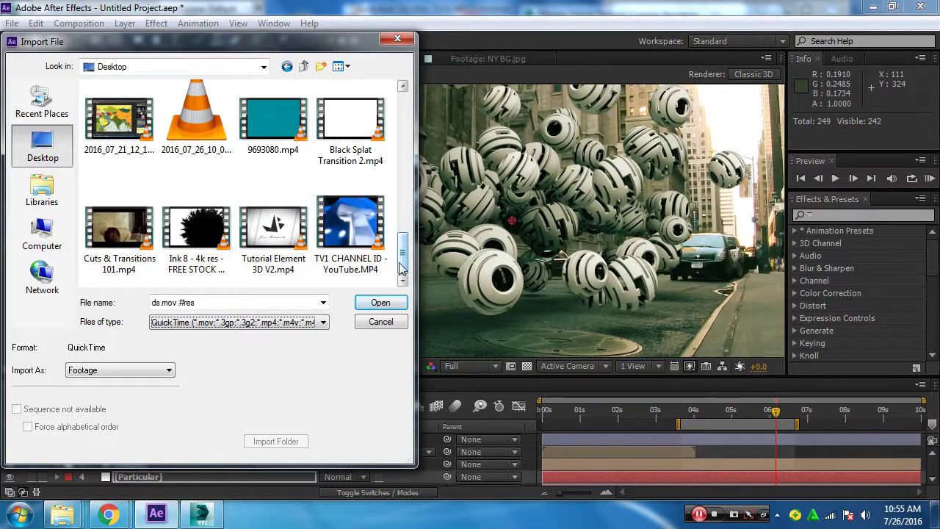
{"action": "left_click_drag", "start_coordinate": [403, 268], "coordinate": [403, 209]}
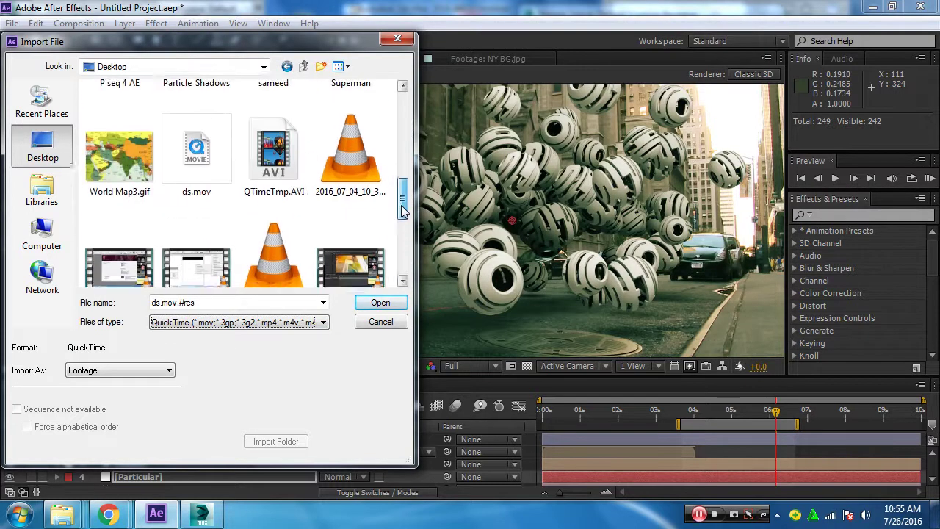
{"action": "left_click", "coordinate": [196, 156]}
{"action": "left_click", "coordinate": [373, 302]}
Guess ds.mov's alpha as premultiplied, accept it, and view the clip in its footage viewer
{"action": "left_click", "coordinate": [394, 276]}
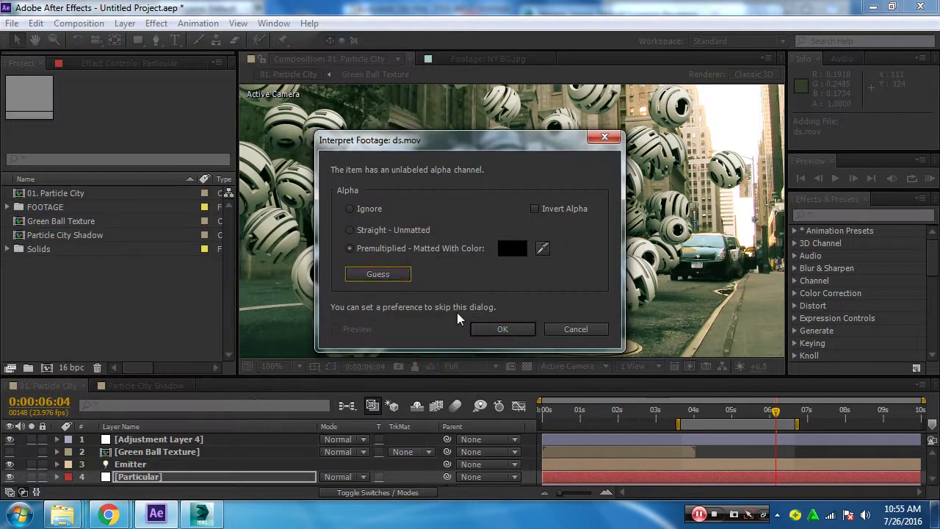
{"action": "left_click", "coordinate": [509, 329]}
{"action": "double_click", "coordinate": [41, 207]}
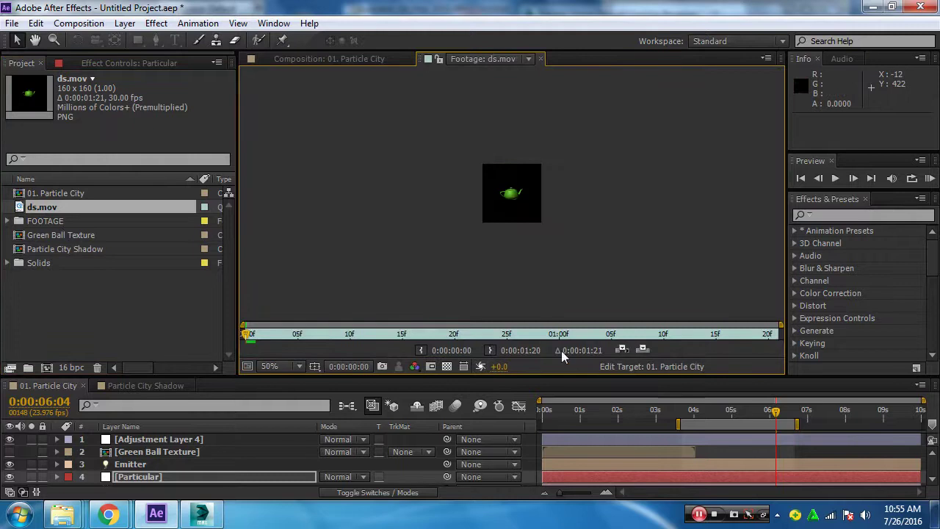
Preview ds.mov over the transparency grid, scrubbing and playing it, then close the footage viewer
{"action": "left_click", "coordinate": [447, 367]}
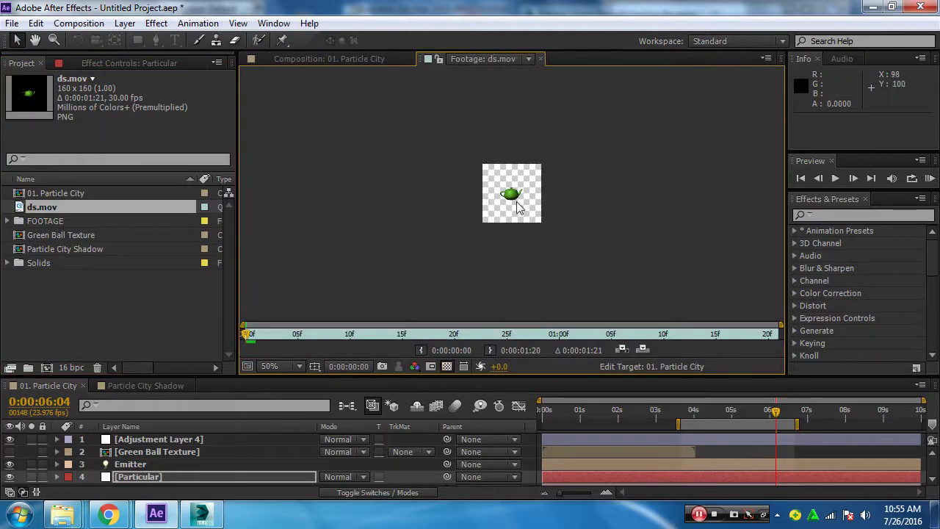
{"action": "left_click_drag", "start_coordinate": [251, 334], "coordinate": [549, 334]}
{"action": "key", "text": "space"}
{"action": "key", "text": "space"}
{"action": "left_click", "coordinate": [541, 59]}
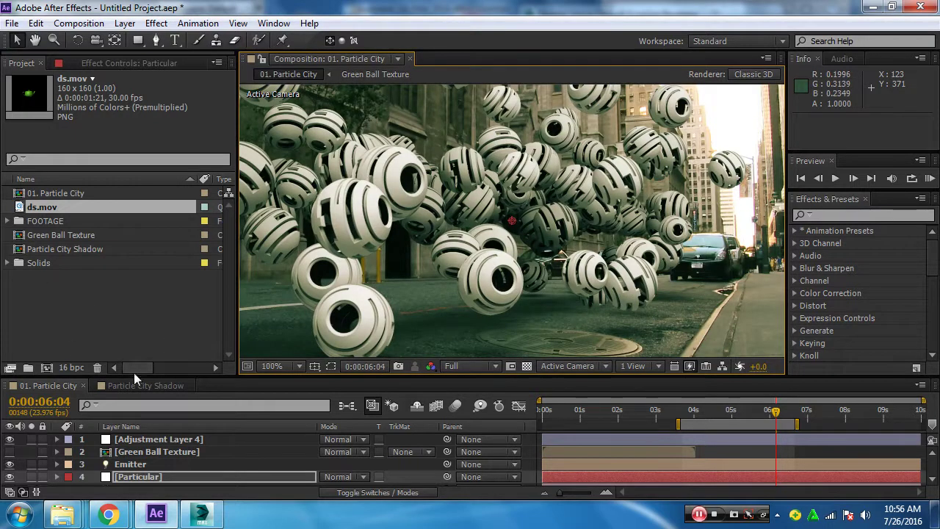
Drag ds.mov into the 01. Particle City timeline as layer 11, then select the Particular layer
{"action": "left_click_drag", "start_coordinate": [134, 375], "coordinate": [136, 283]}
{"action": "left_click_drag", "start_coordinate": [25, 211], "coordinate": [21, 473]}
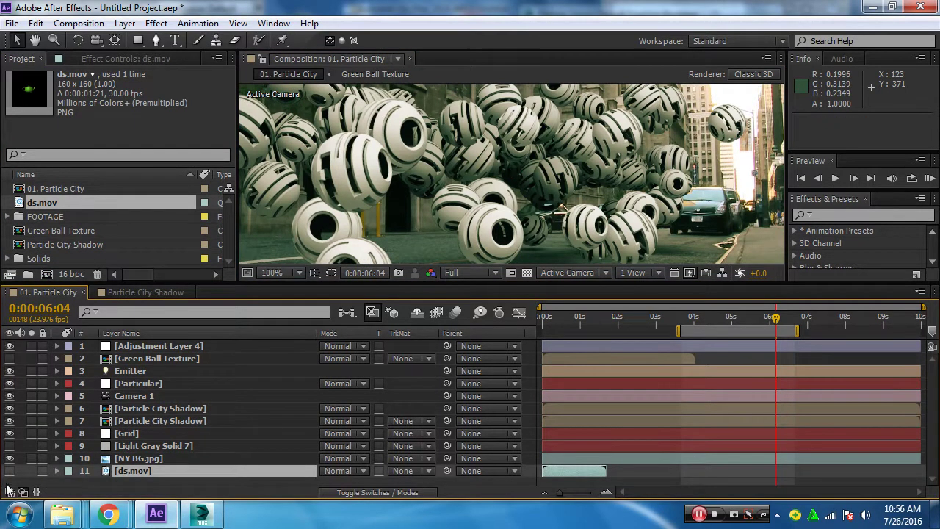
{"action": "left_click_drag", "start_coordinate": [188, 284], "coordinate": [187, 376]}
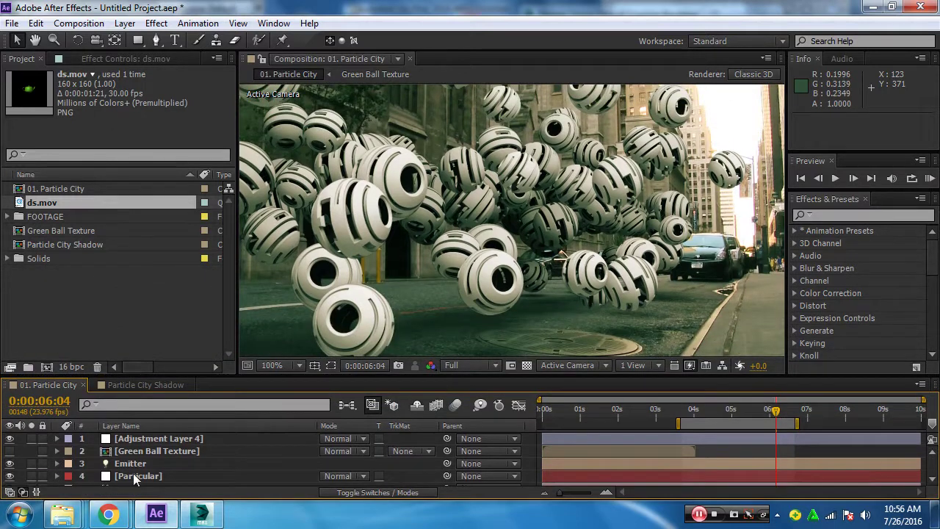
{"action": "left_click", "coordinate": [134, 474]}
Set Particular's particle texture layer to 11. ds.mov
{"action": "left_click", "coordinate": [83, 63]}
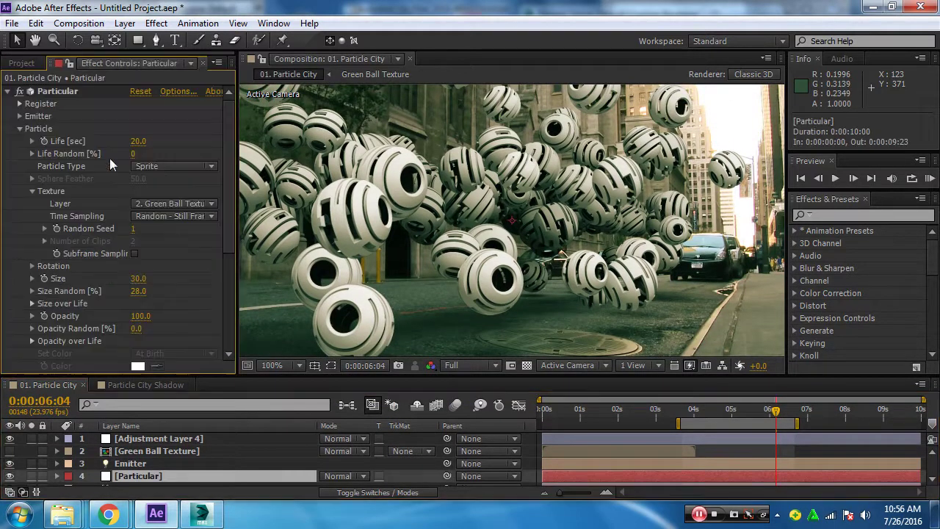
{"action": "left_click", "coordinate": [167, 212]}
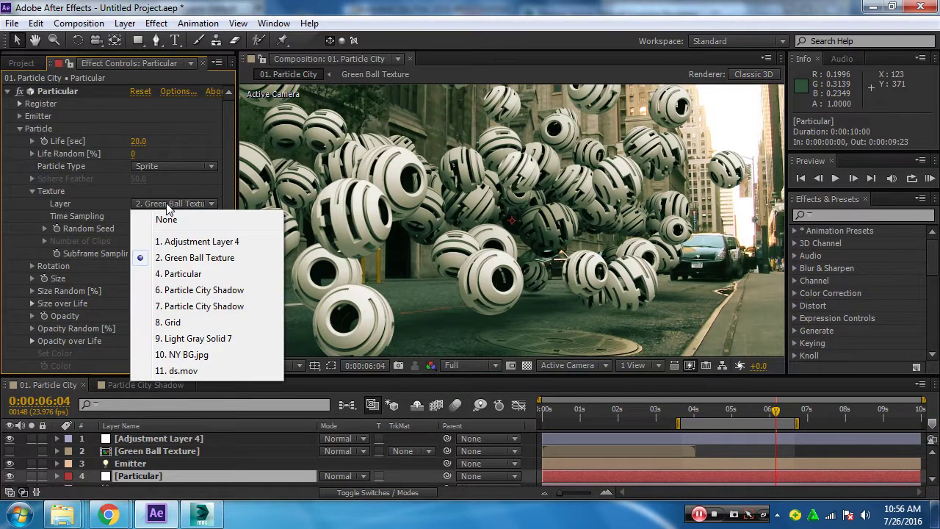
{"action": "left_click", "coordinate": [177, 371]}
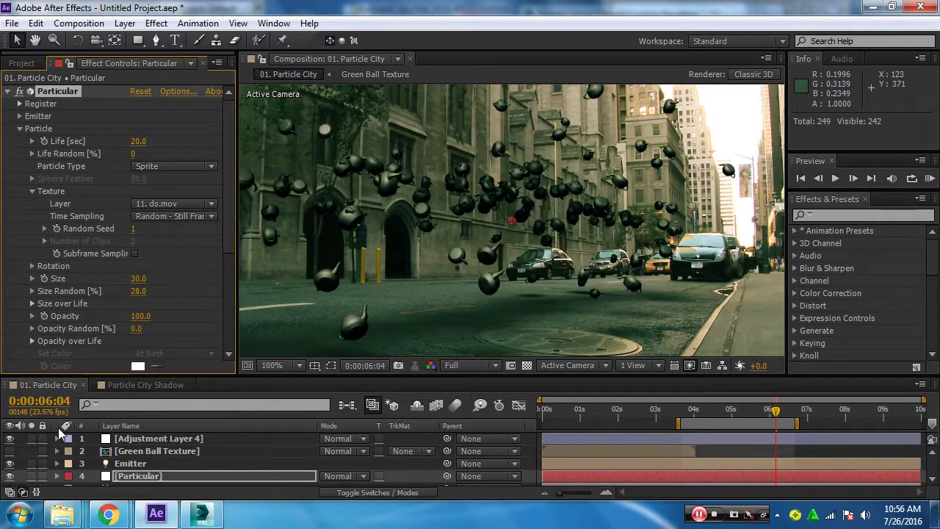
Collapse Particular and toggle Tint and Curves off and on to compare the teapots
{"action": "left_click", "coordinate": [8, 92]}
{"action": "left_click", "coordinate": [20, 105]}
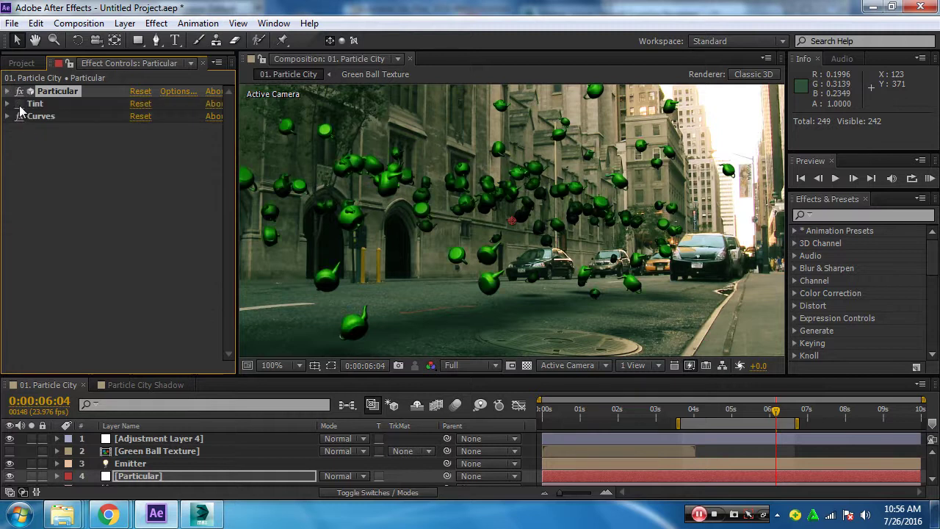
{"action": "left_click", "coordinate": [20, 104]}
{"action": "left_click", "coordinate": [20, 117]}
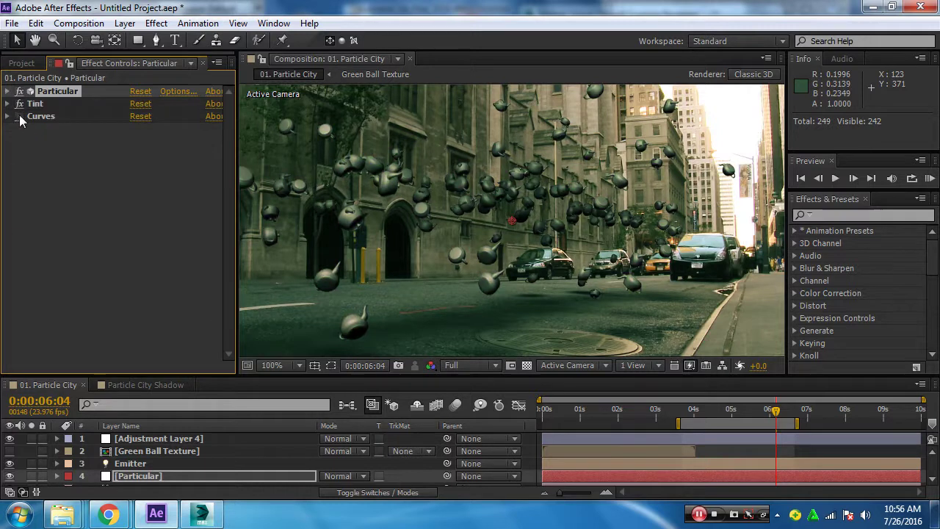
{"action": "left_click", "coordinate": [20, 118]}
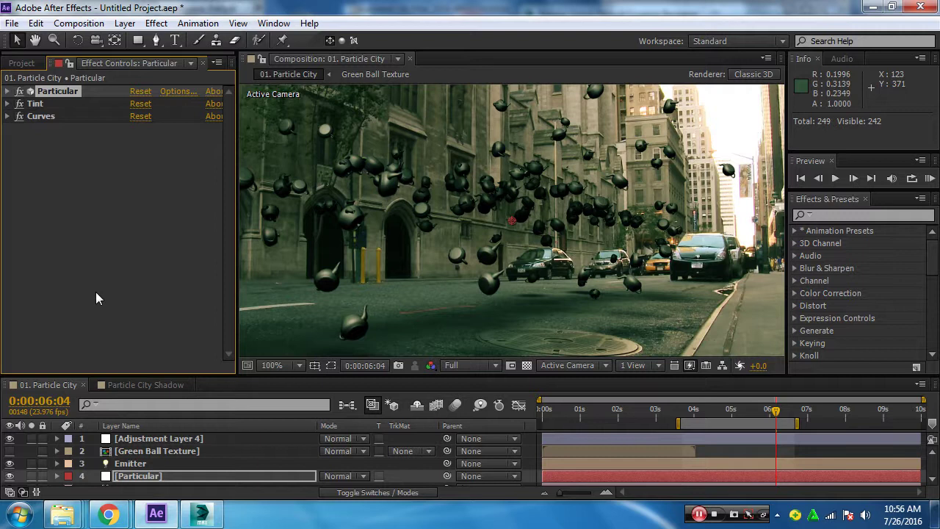